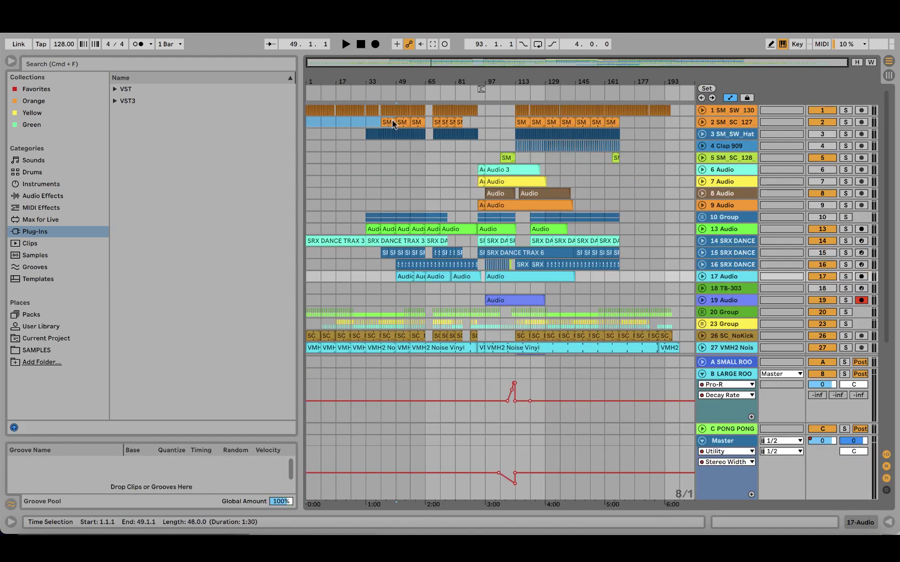
Step: Look over the whole arrangement, from the first track down to the last one and back up
left_click_drag(392, 120, 719, 415)
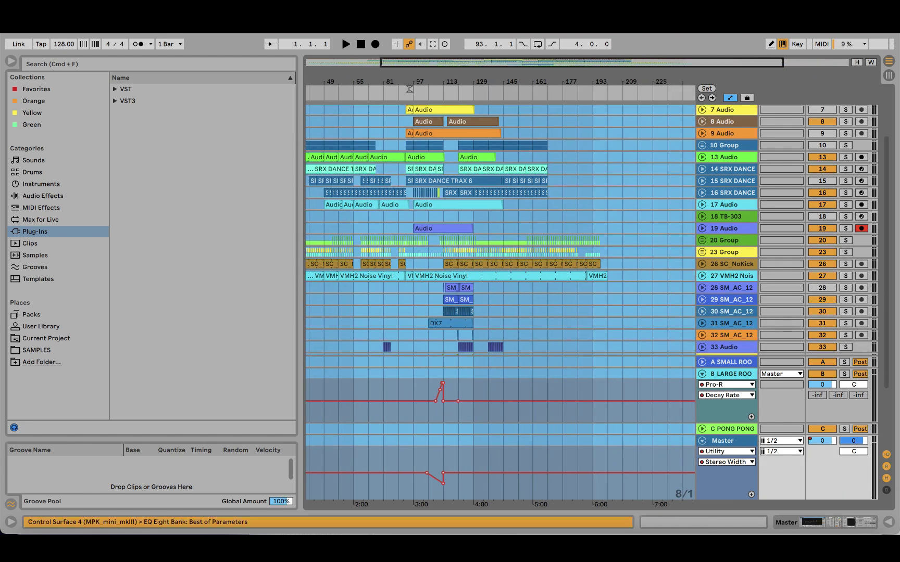
scroll(501, 297, "left", 3)
scroll(501, 296, "up", 5)
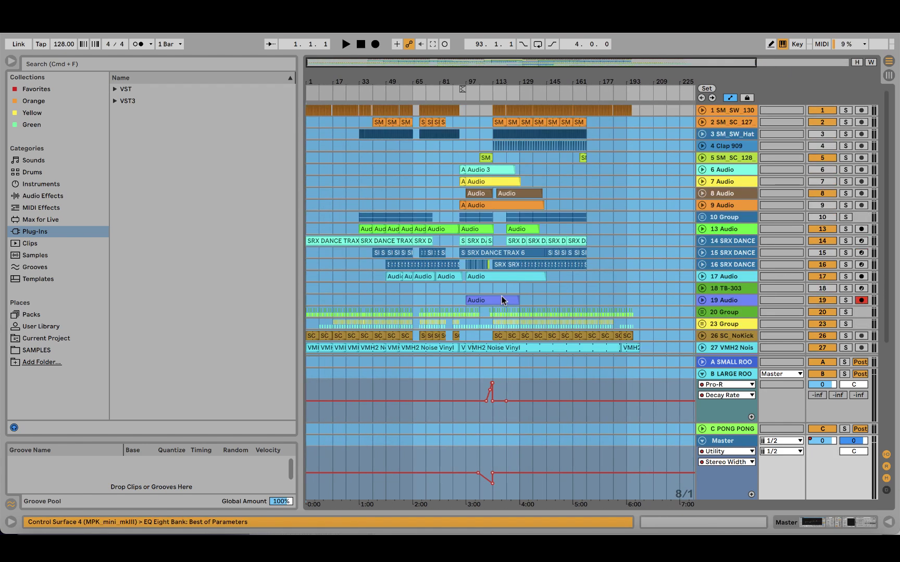
scroll(501, 296, "down", 12)
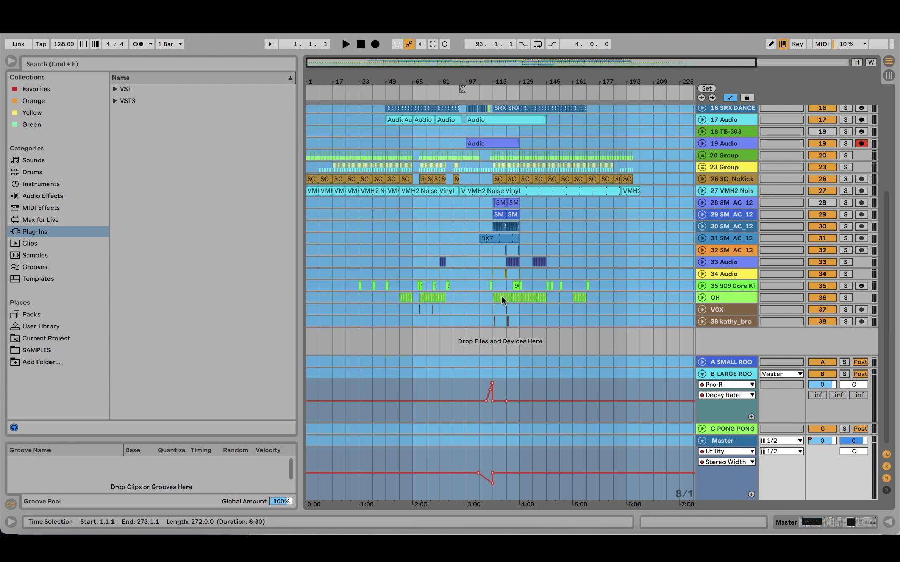
scroll(442, 240, "up", 5)
scroll(442, 240, "down", 5)
scroll(442, 239, "up", 1)
scroll(442, 239, "up", 10)
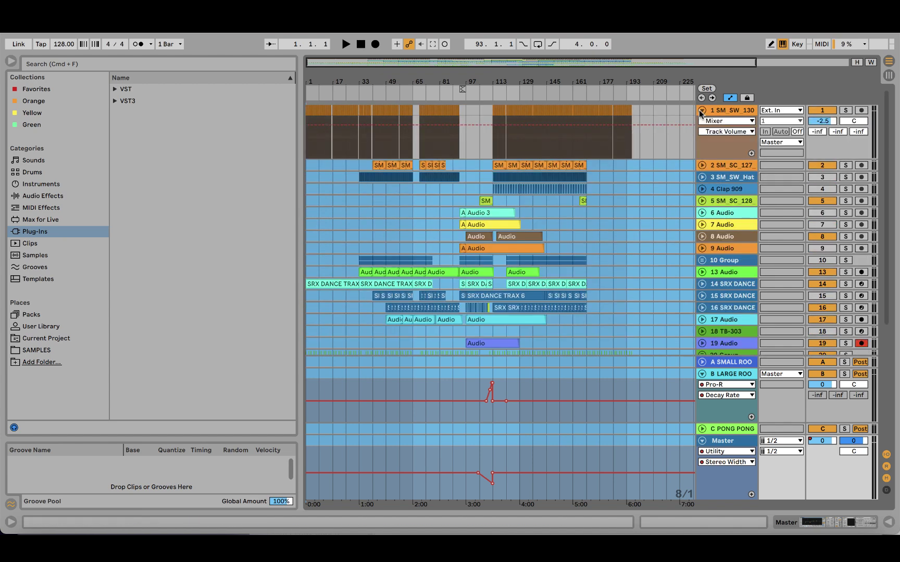
Step: Unfold tracks 1 to 5 in the arrangement so their waveforms and mixer settings show
left_click(702, 110)
left_click(701, 166)
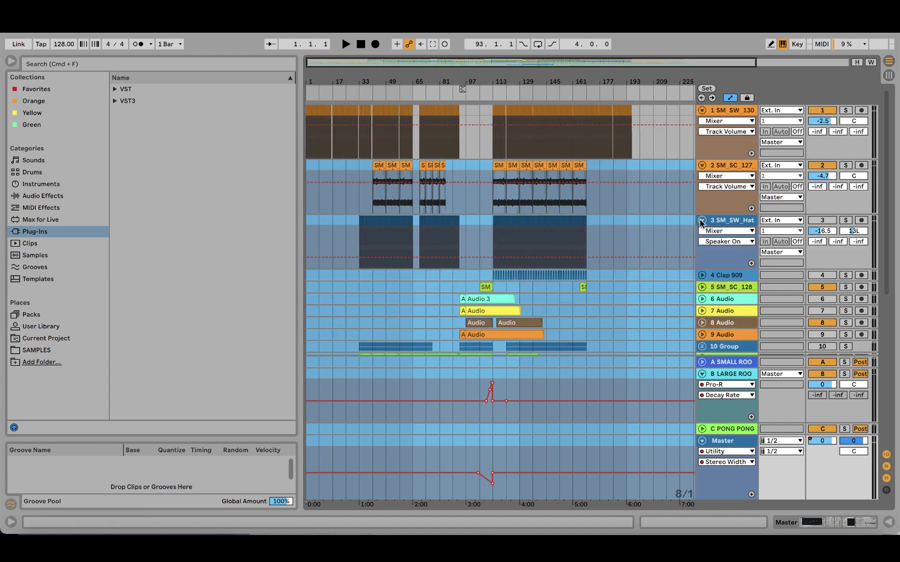
left_click(702, 220)
left_click(701, 275)
left_click(702, 330)
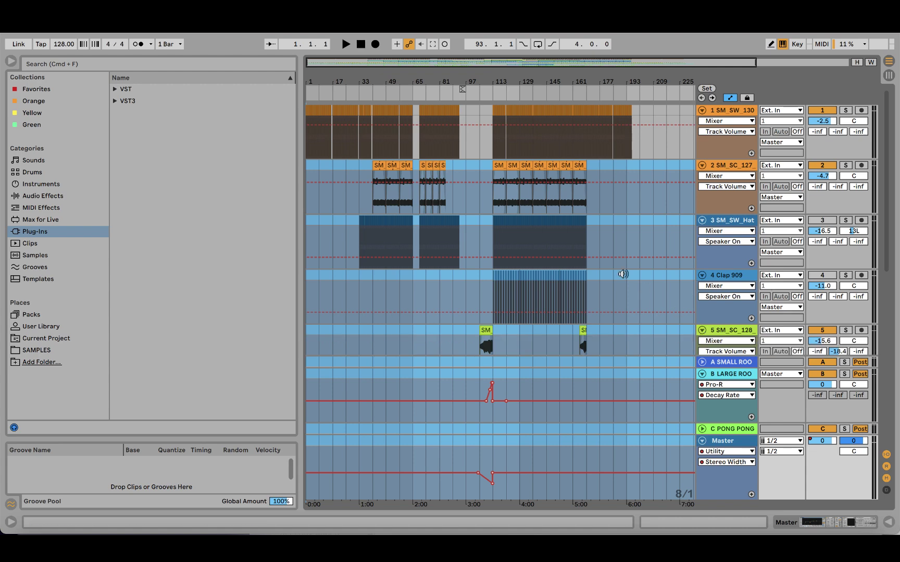
Step: Solo the kick on track 1 and display its EQ Eight device
left_click_drag(350, 79, 402, 109)
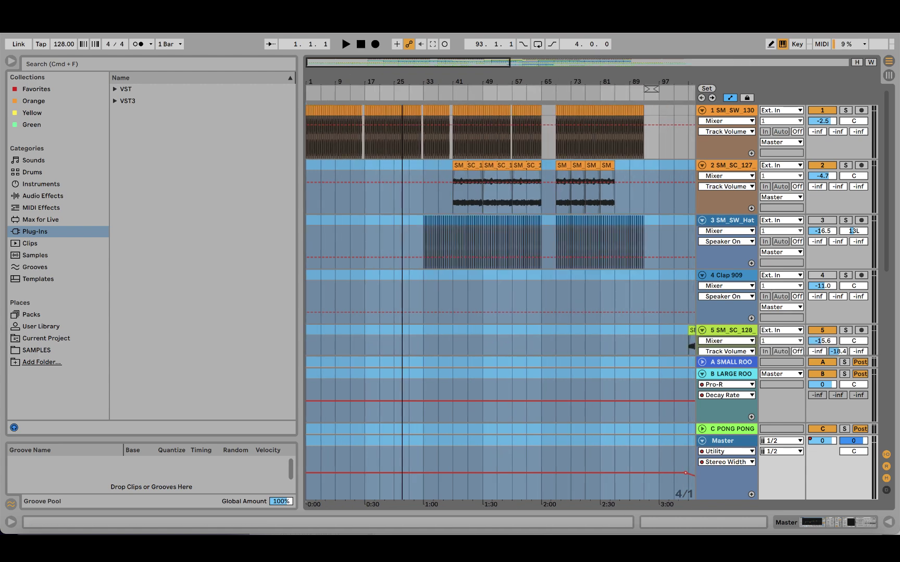
left_click(331, 142)
left_click(846, 110)
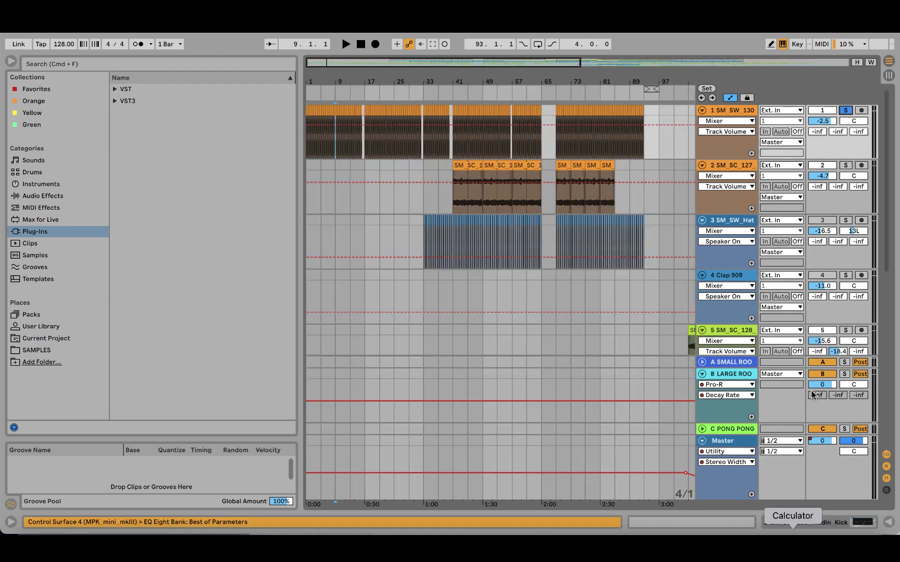
left_click(795, 523)
left_click(381, 426)
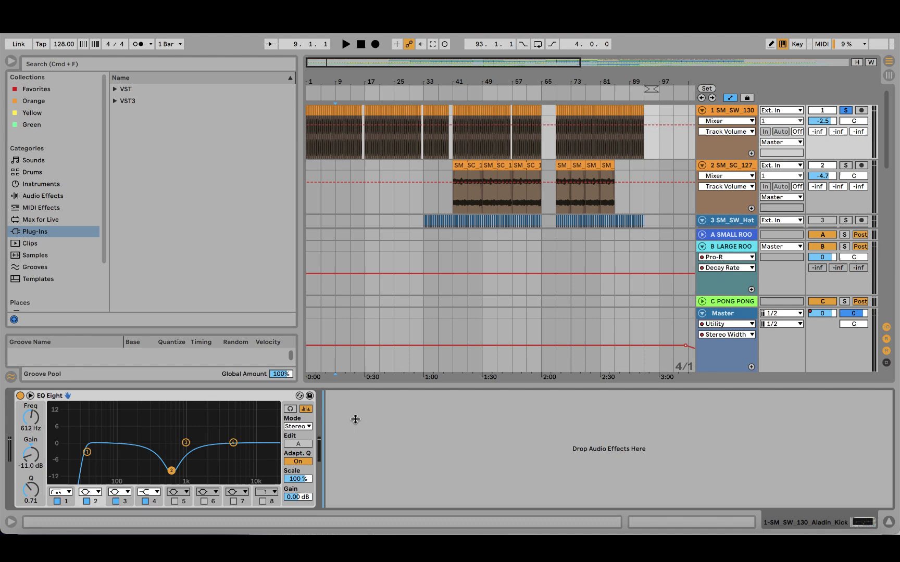
Step: Play the soloed kick from bar 9 and examine its clips up close
left_click(328, 151)
key("space")
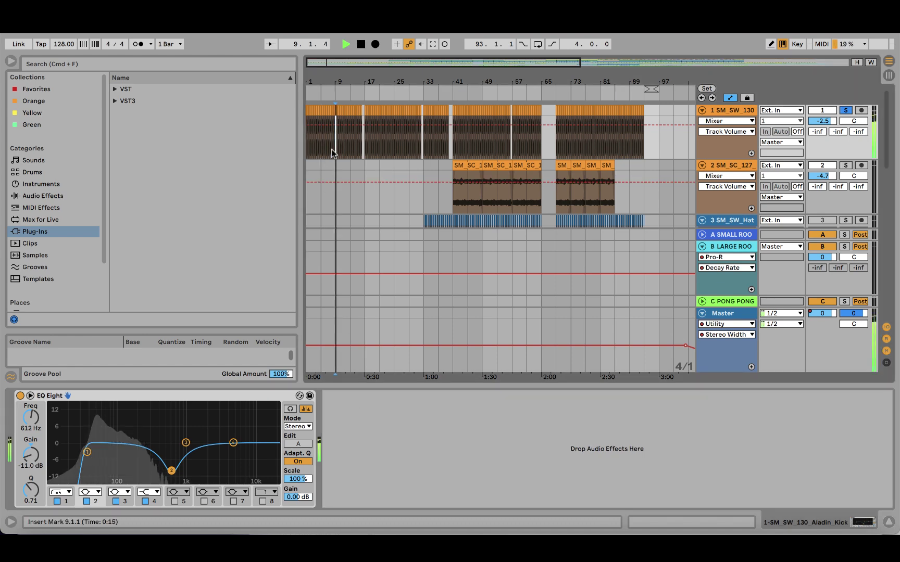
scroll(333, 152, "up", 5)
scroll(437, 138, "up", 6)
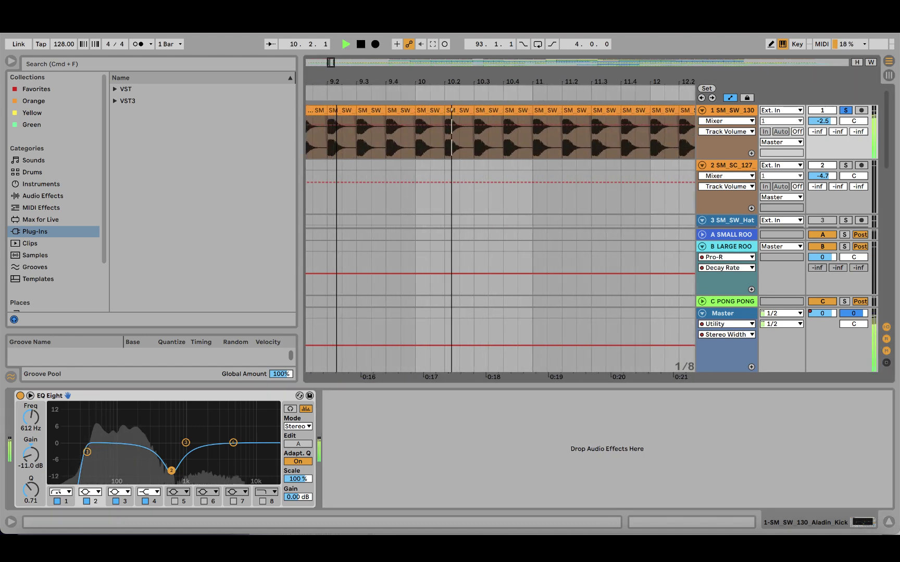
left_click(449, 141)
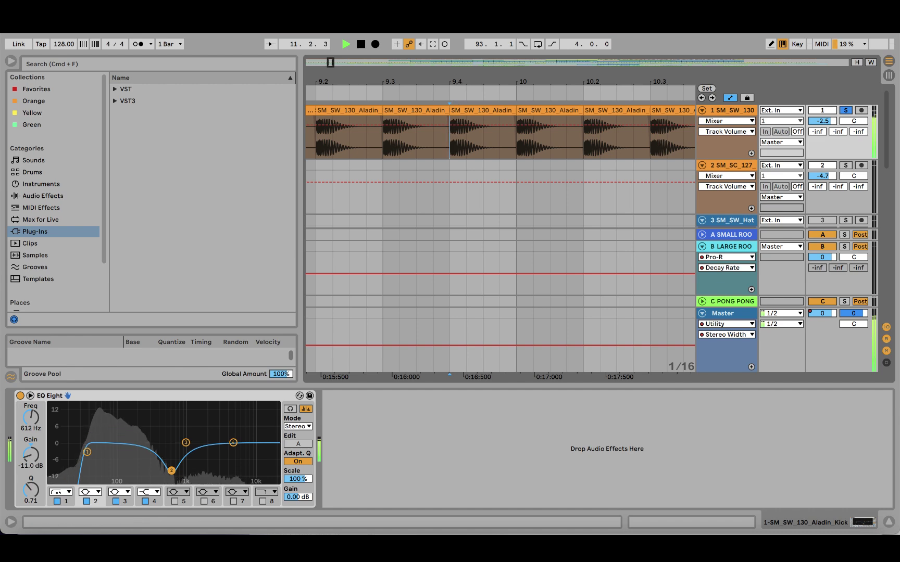
scroll(451, 144, "up", 3)
scroll(451, 143, "down", 6)
scroll(451, 143, "down", 4)
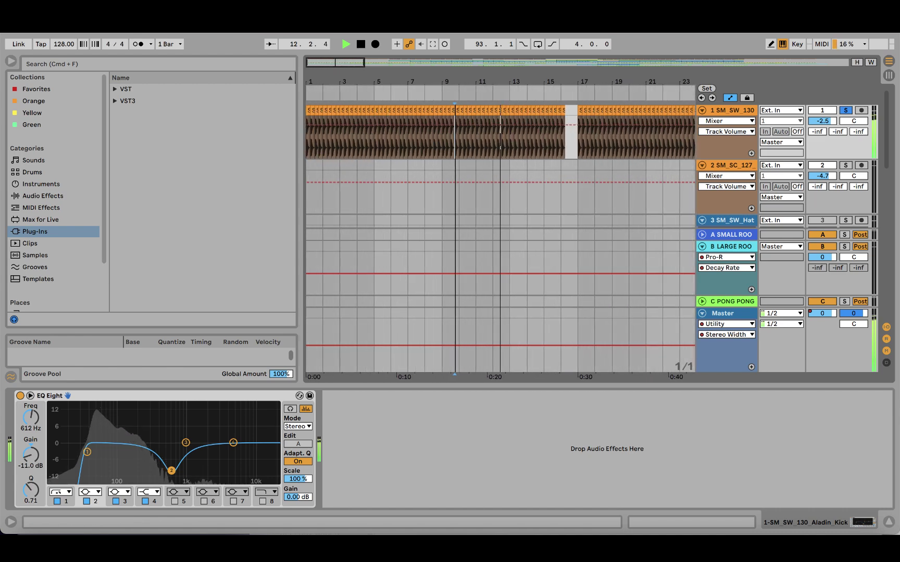
Step: Compare the kick with EQ Eight bypassed and re-enabled, stop playback and return the insert mark to bar 9
left_click(21, 395)
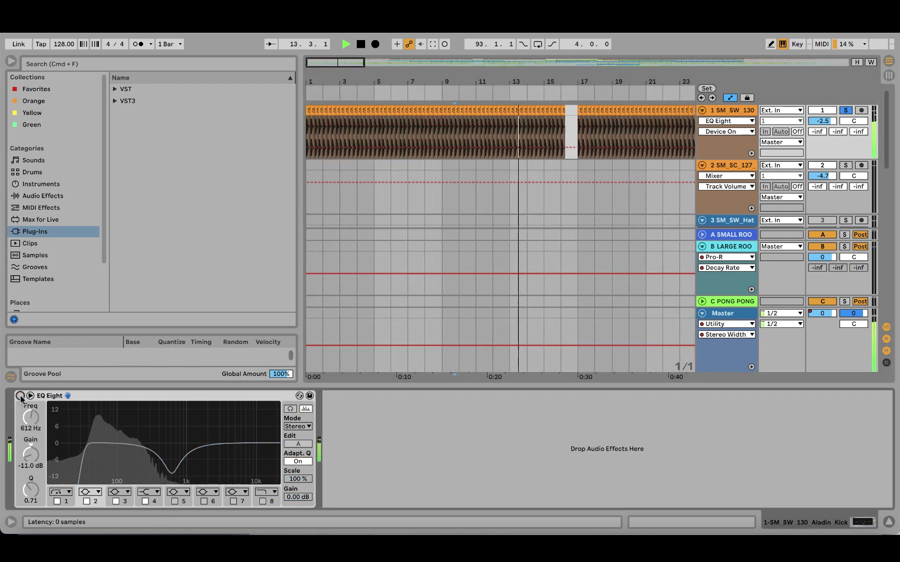
left_click(20, 395)
key("space")
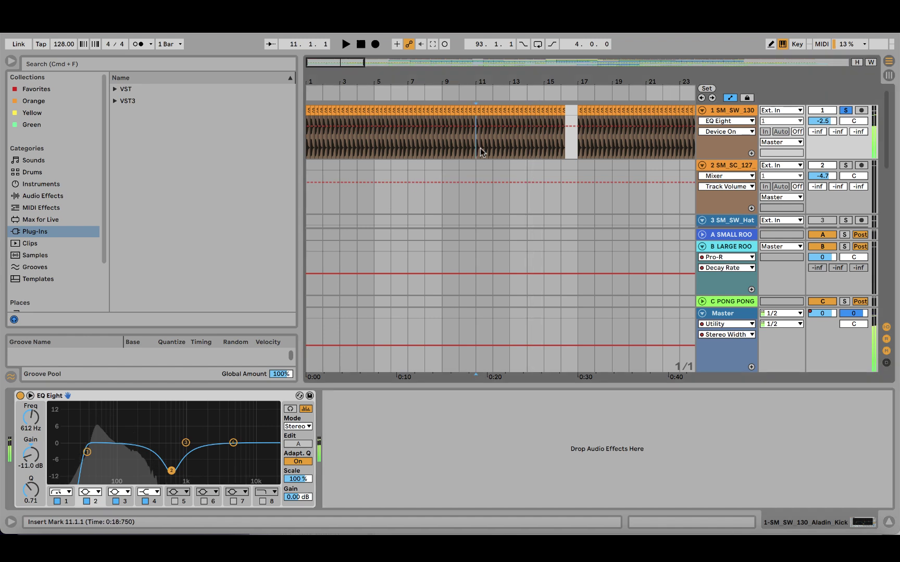
left_click(504, 150)
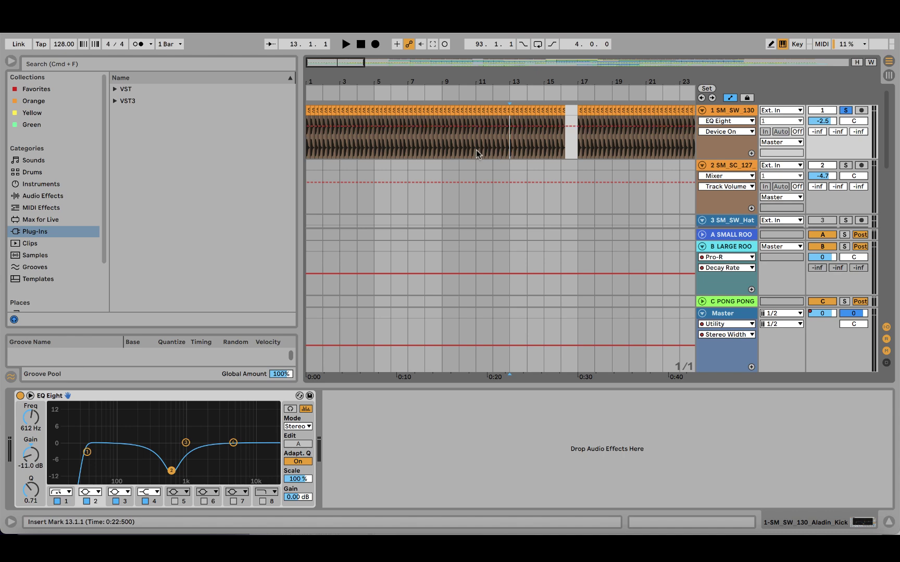
left_click(444, 152)
Step: Hide the device view and fit the whole arrangement timeline in view
scroll(444, 152, "down", 10)
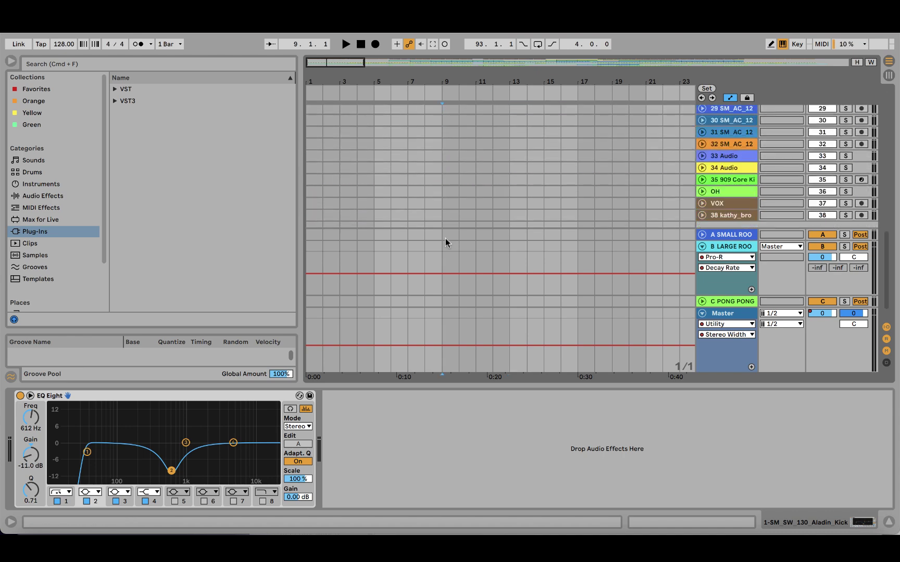
double_click(447, 382)
double_click(441, 74)
scroll(388, 175, "up", 10)
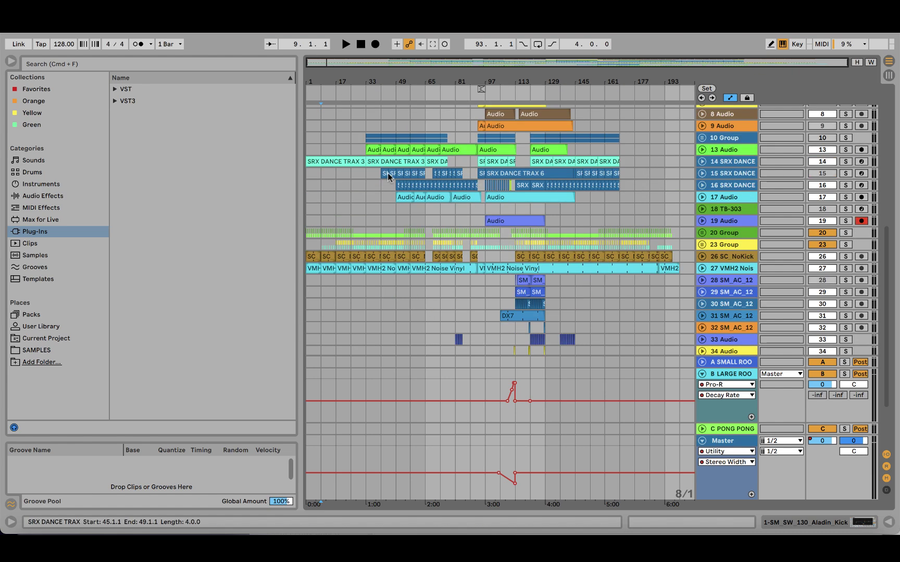
scroll(484, 83, "up", 5)
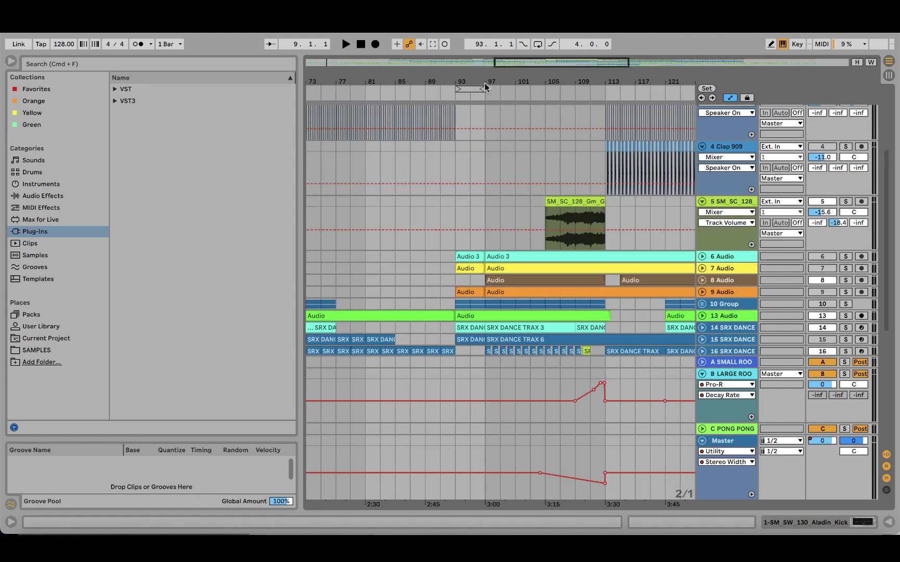
left_click(451, 243)
left_click(456, 305)
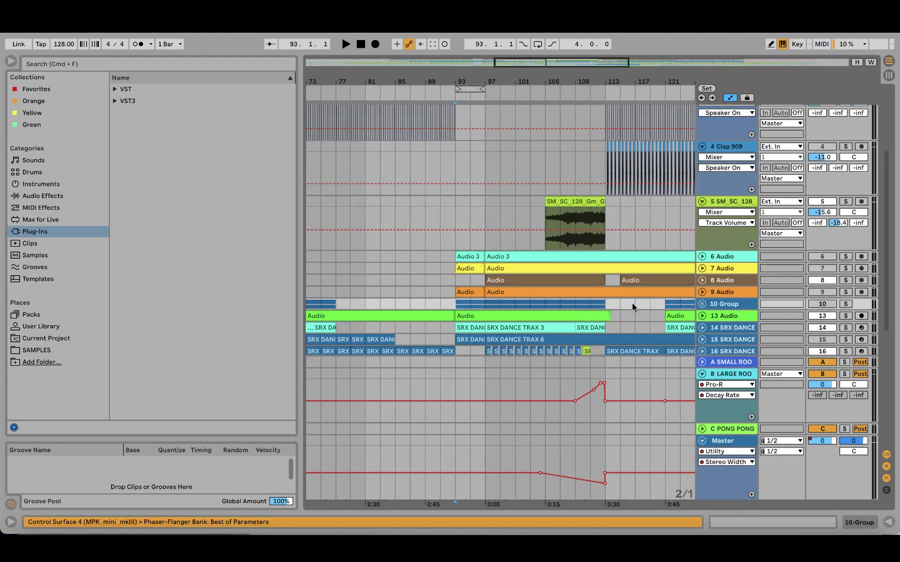
left_click(701, 304)
left_click(701, 304)
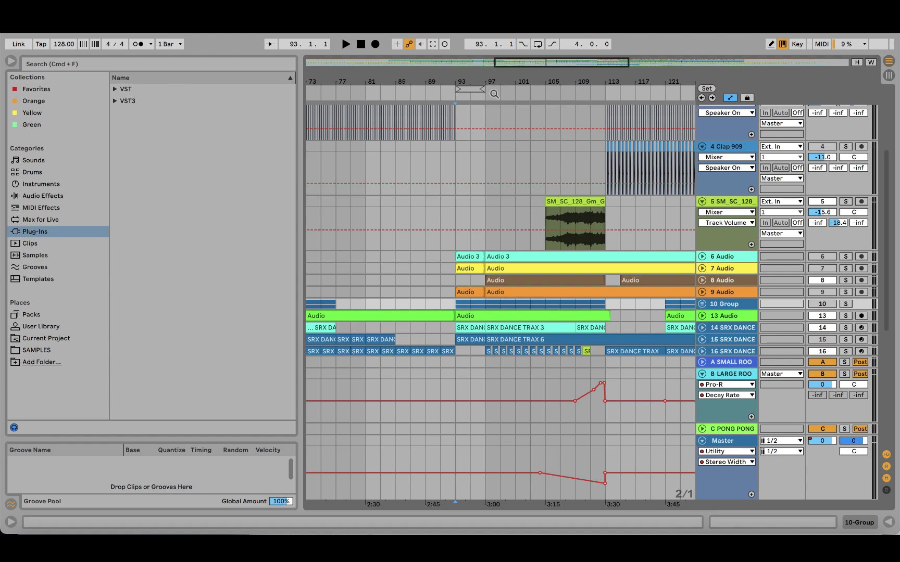
left_click_drag(480, 81, 481, 55)
scroll(474, 89, "down", 1)
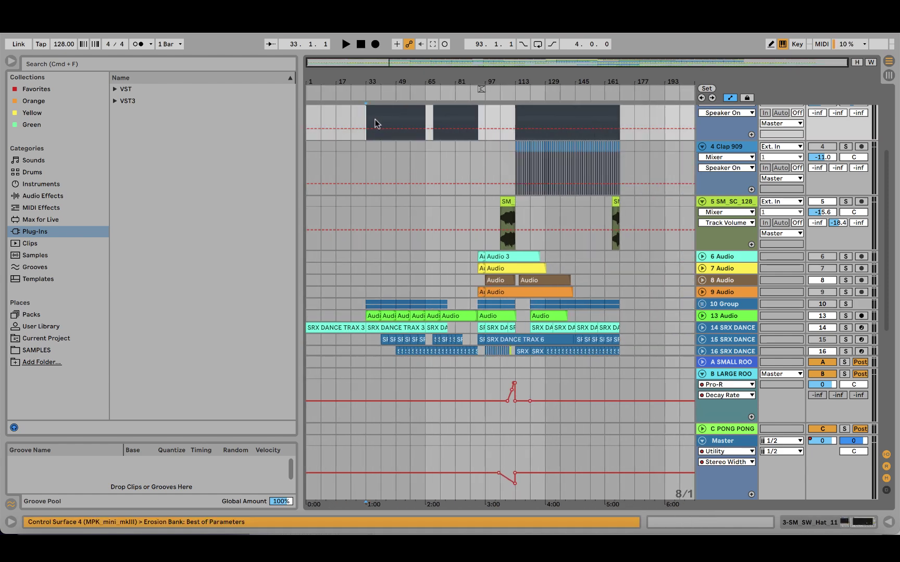
Step: Play the arrangement from bar 49 with the kick no longer soloed
left_click(391, 123)
key("space")
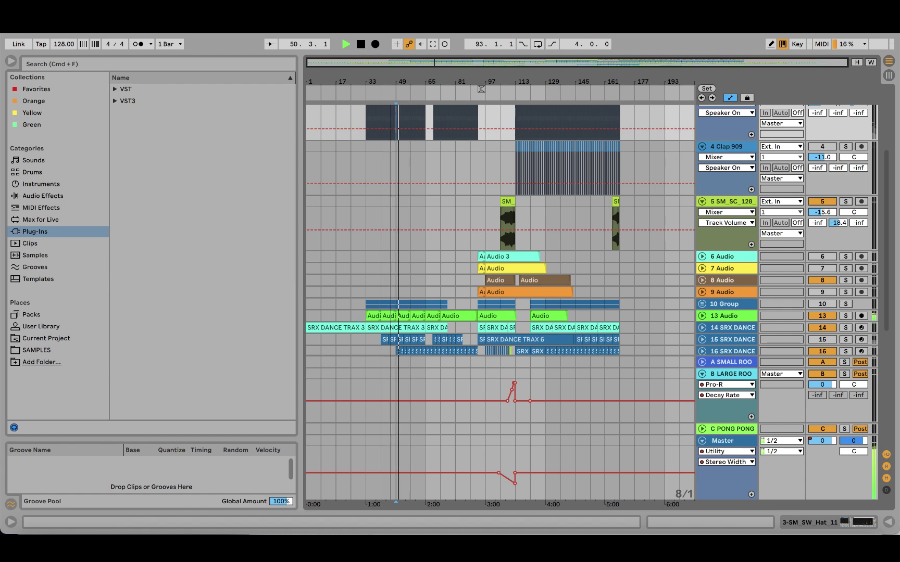
scroll(391, 83, "up", 3)
scroll(398, 97, "down", 5)
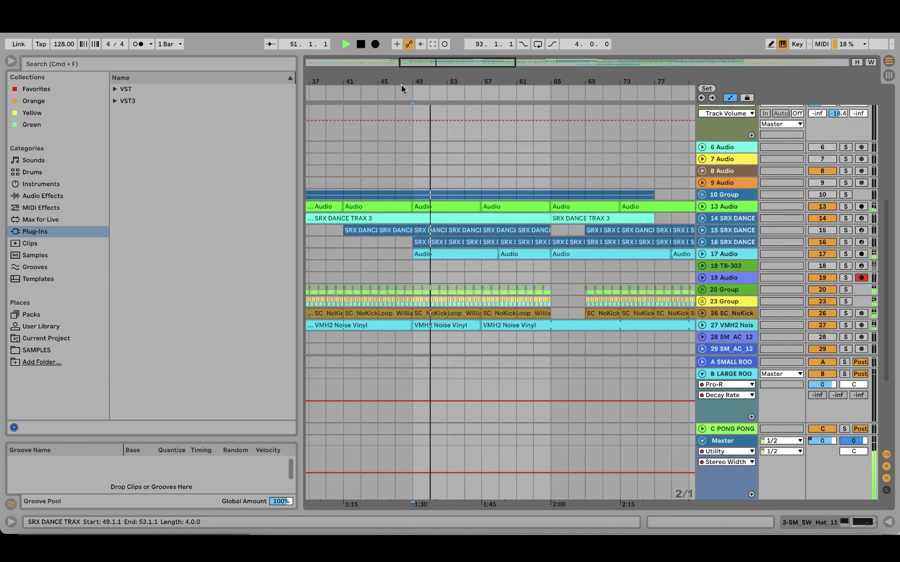
Step: Unfold tracks 14 SRX DANCE and 13 Audio, and solo 13 Audio
left_click(702, 217)
left_click(702, 207)
left_click(845, 207)
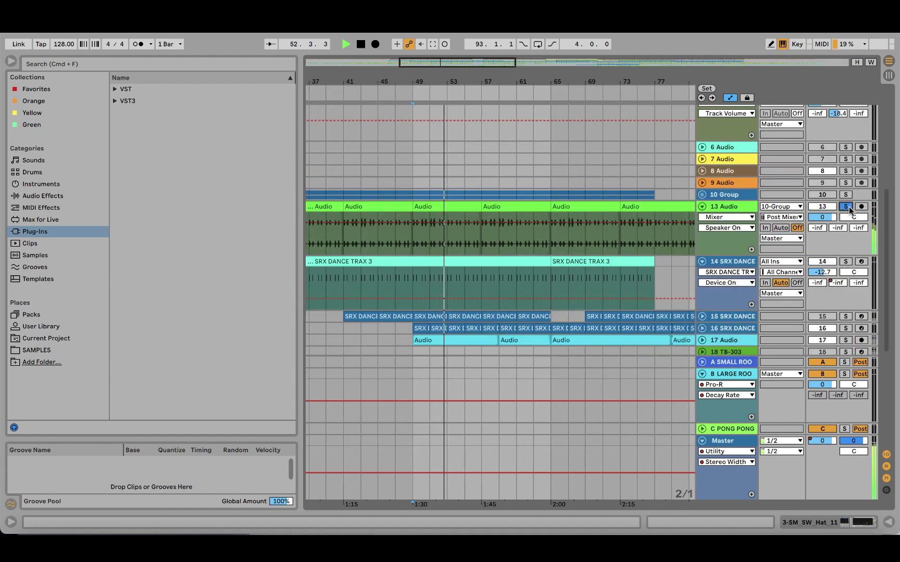
Step: Unfold 10 Group and its tracks 11 and 12, place the insert mark at bar 49 and stop playback
left_click(701, 195)
left_click(706, 239)
scroll(708, 240, "down", 5)
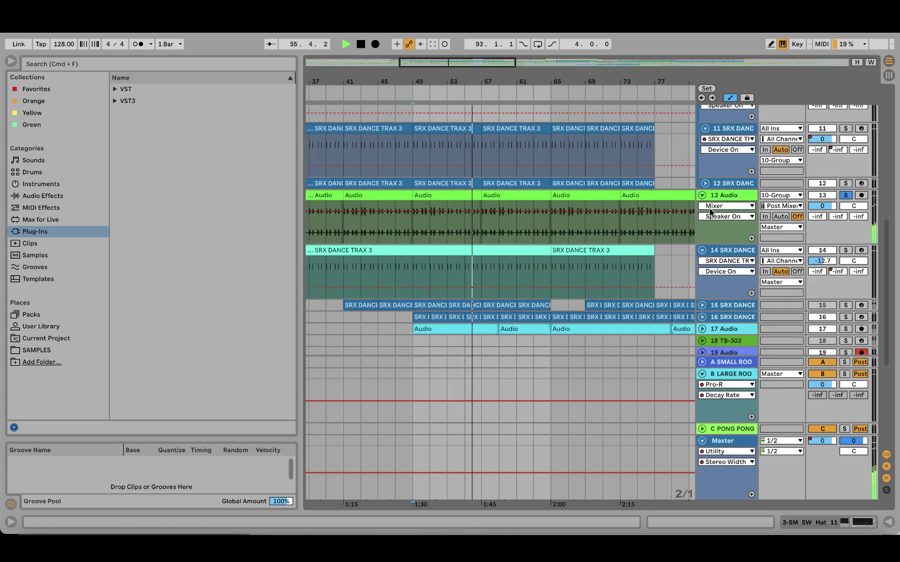
left_click(705, 182)
left_click(412, 146)
key("space")
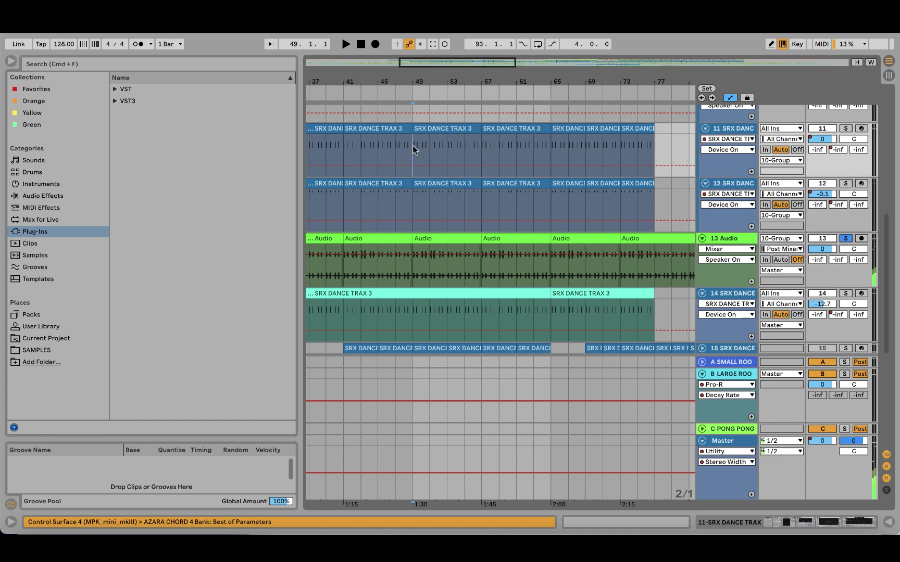
Step: Select the SRX DANCE TRAX 3 clip at bar 49 on track 11, solo that track and play it
scroll(410, 120, "up", 5)
left_click_drag(409, 82, 429, 122)
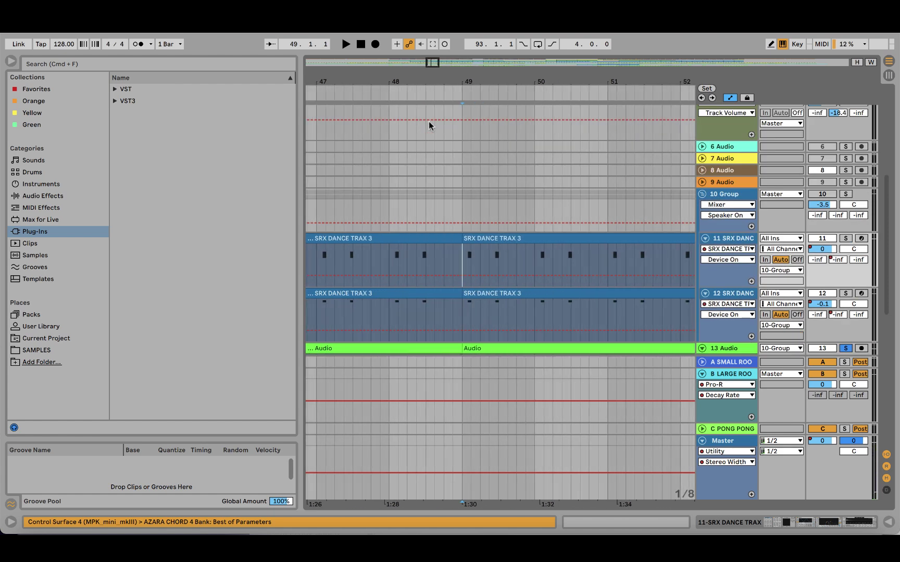
left_click(493, 238)
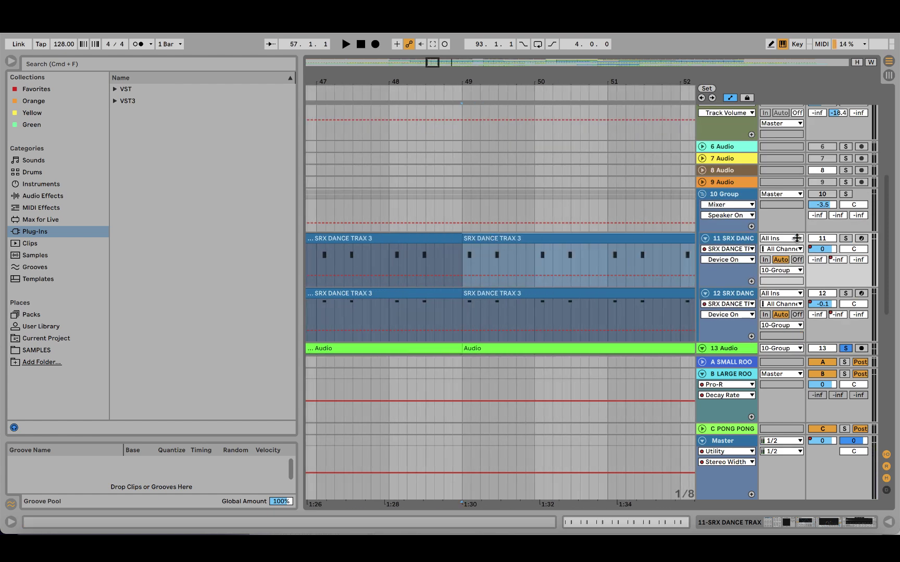
left_click(845, 238)
key("space")
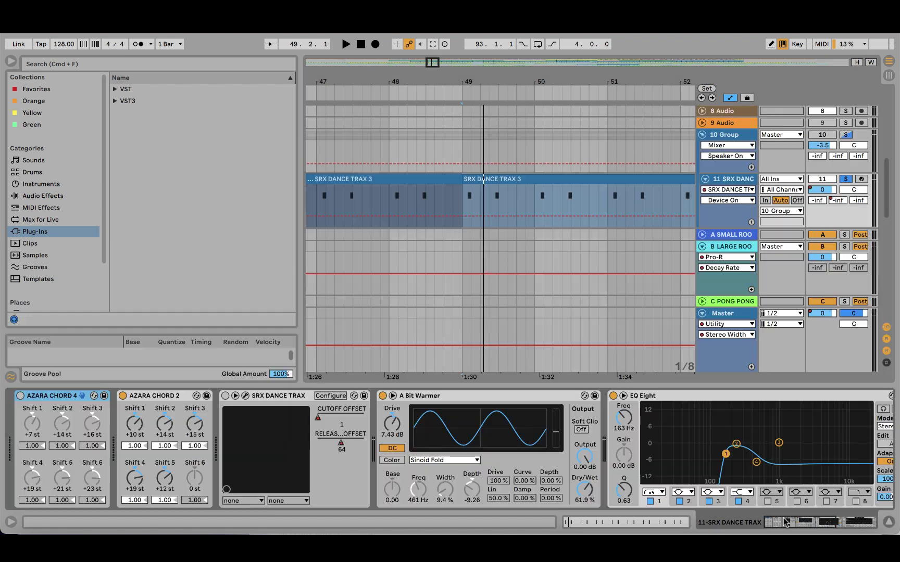
Step: Display track 11's devices, switch on the SRX DANCE TRAX instrument and play the part with 10 Group soloed
left_click(786, 522)
left_click(226, 396)
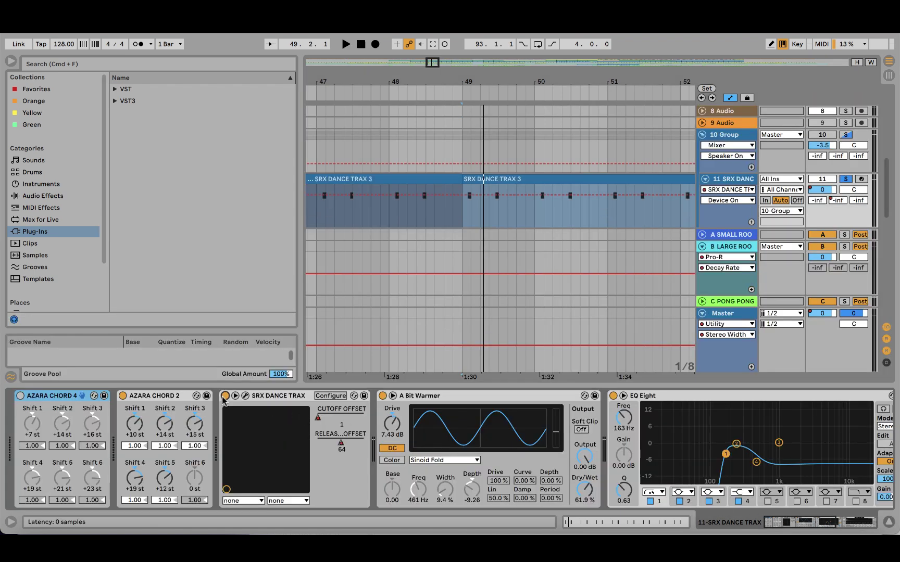
key("space")
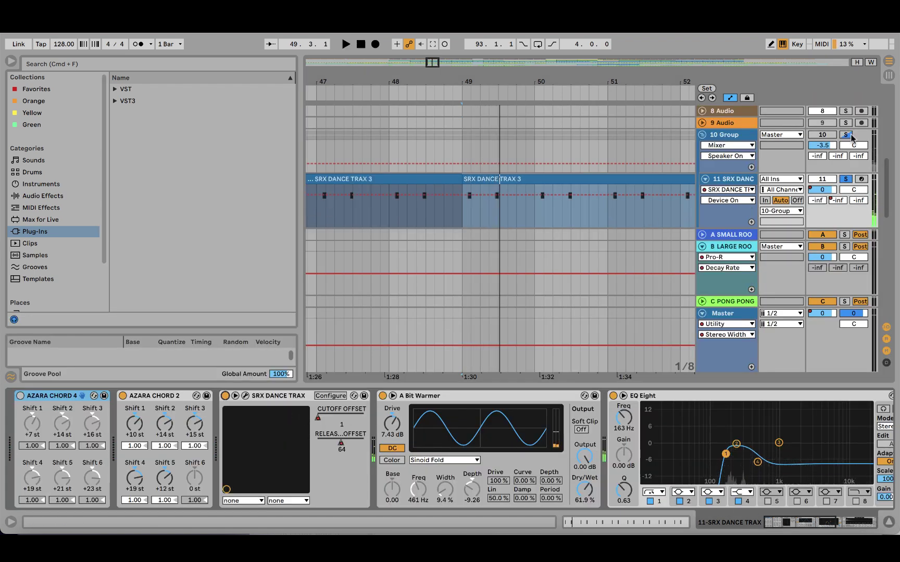
key("space")
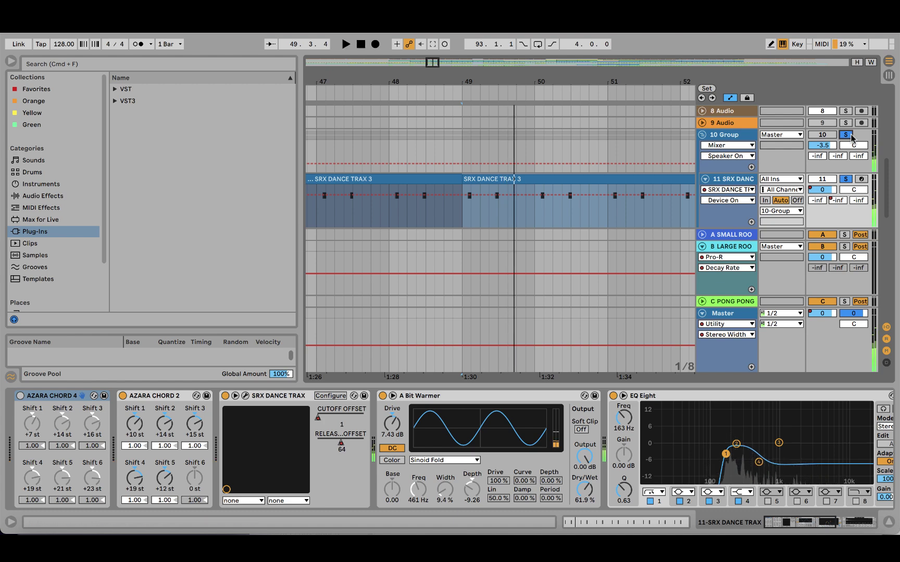
Step: Open the SRX DANCE TRAX plug-in window and dismiss its authorization notice
left_click(245, 396)
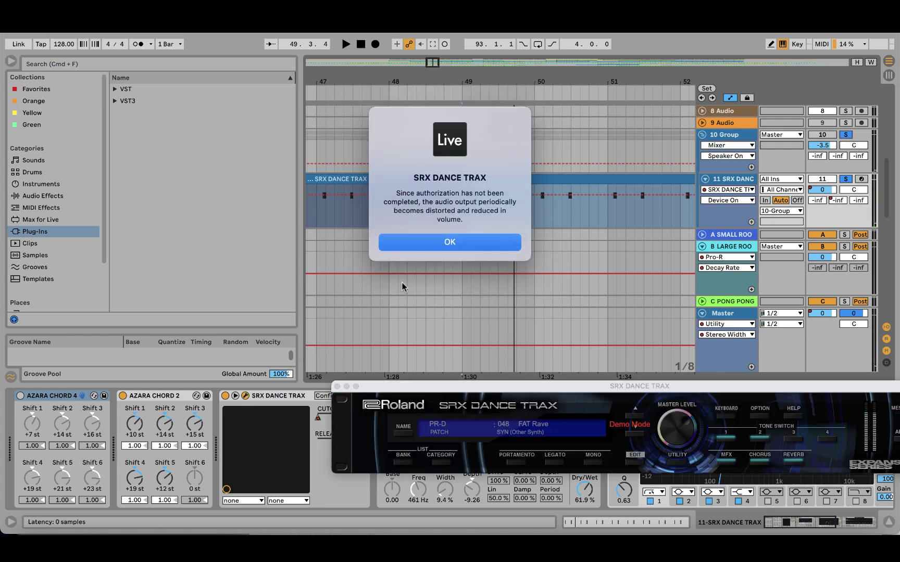
left_click(461, 243)
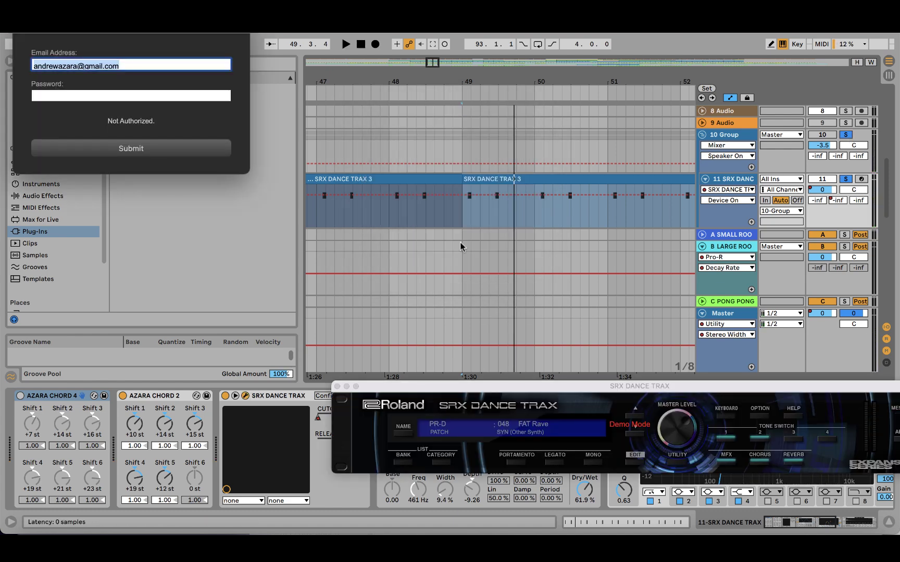
Step: Dismiss the authorization notice, close the SRX DANCE TRAX window and place the insert mark at bar 49 on track 11
left_click(19, 28)
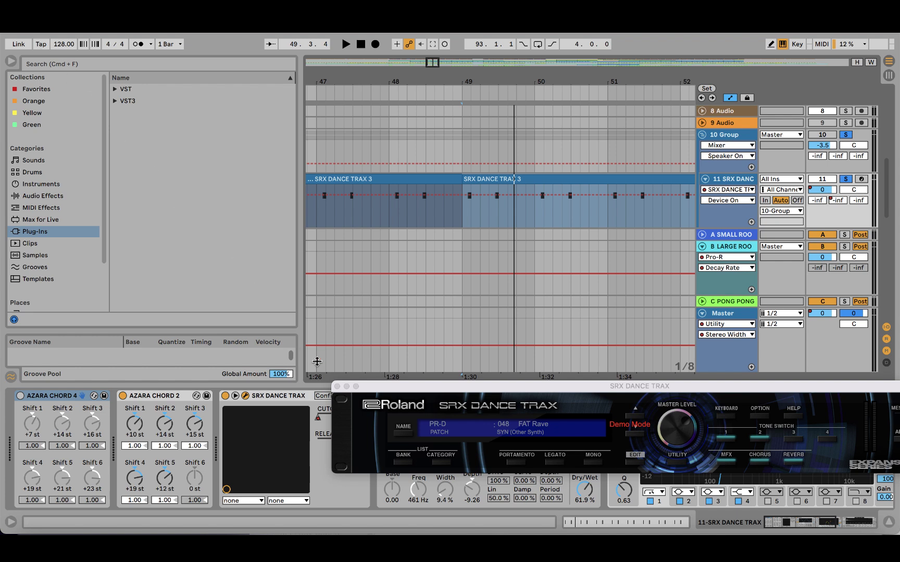
left_click(337, 386)
left_click(462, 225)
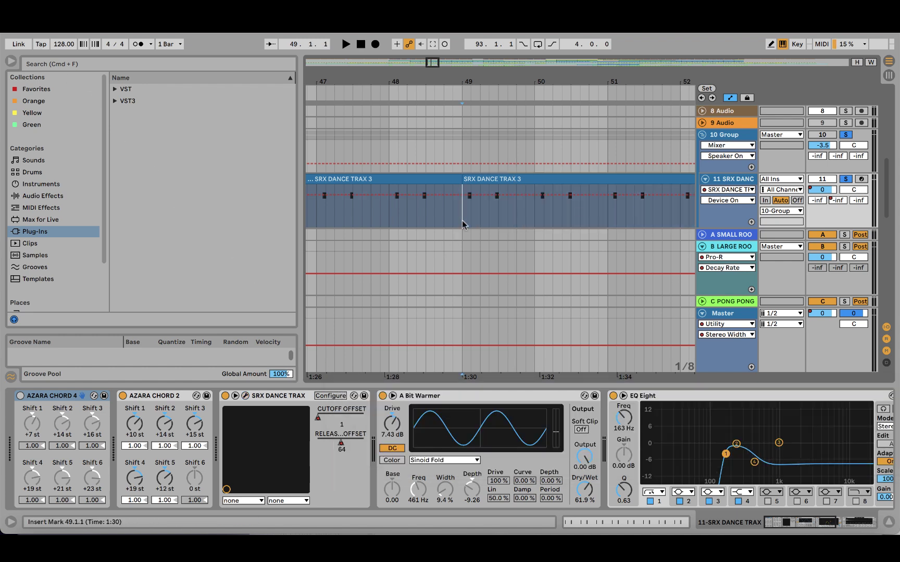
Step: Play track 11 from bar 49 with AZARA CHORD 2 switched off and again with it switched back on
left_click(147, 399)
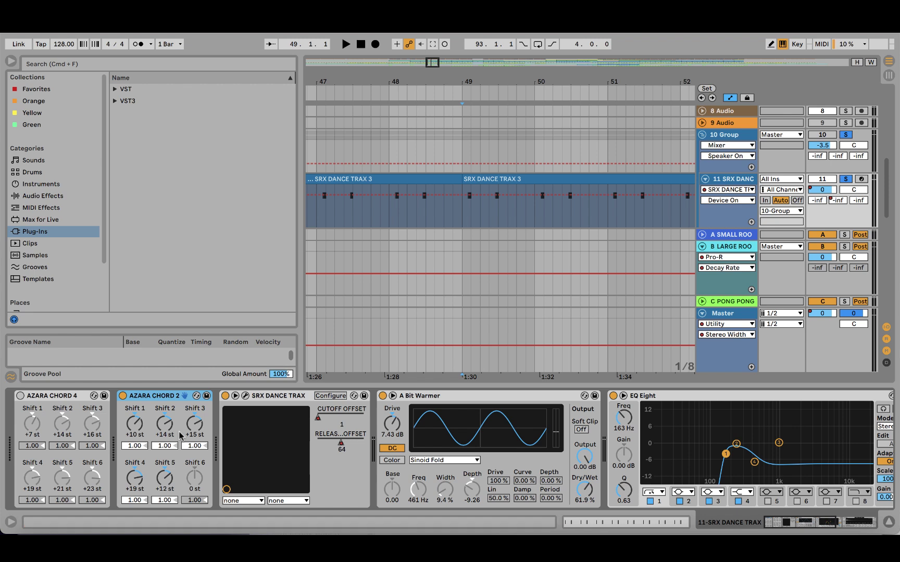
left_click(123, 396)
key("space")
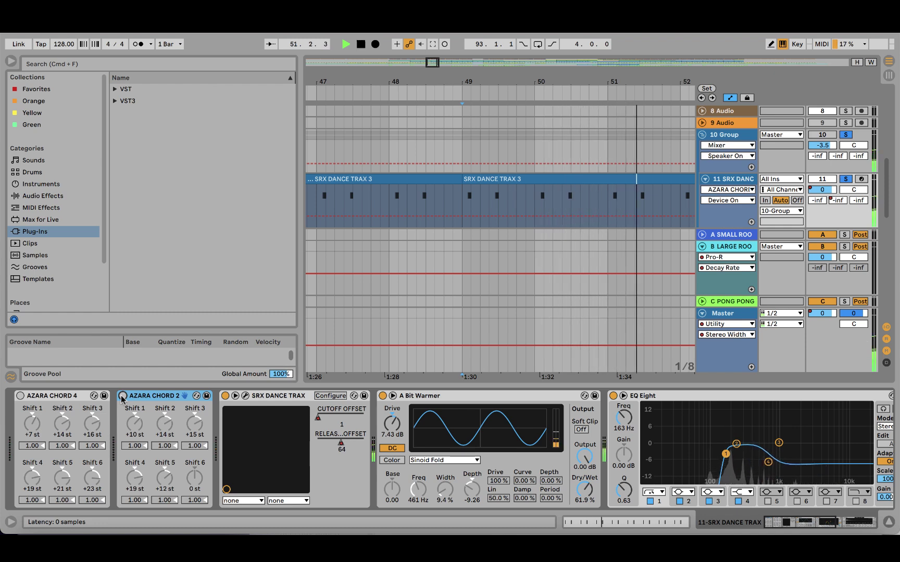
key("space")
left_click(122, 396)
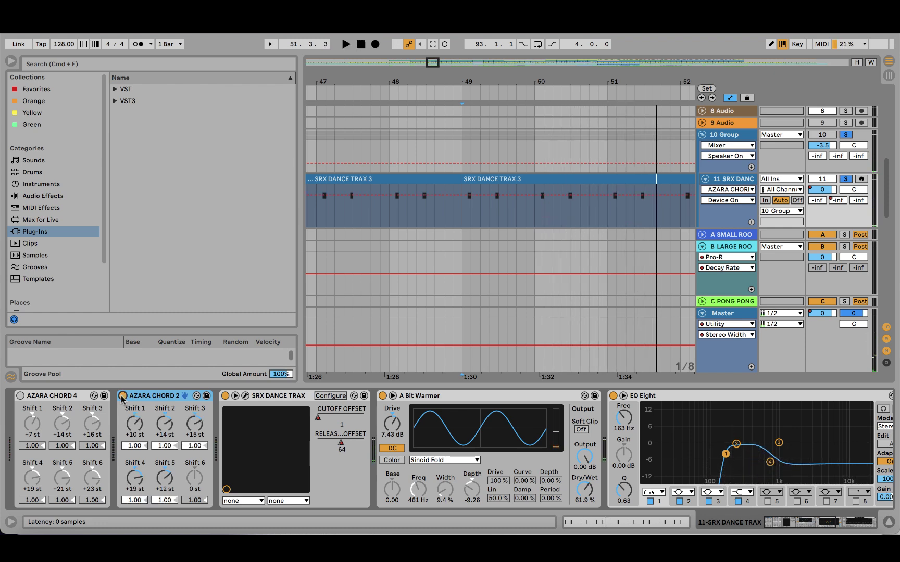
left_click(463, 224)
key("space")
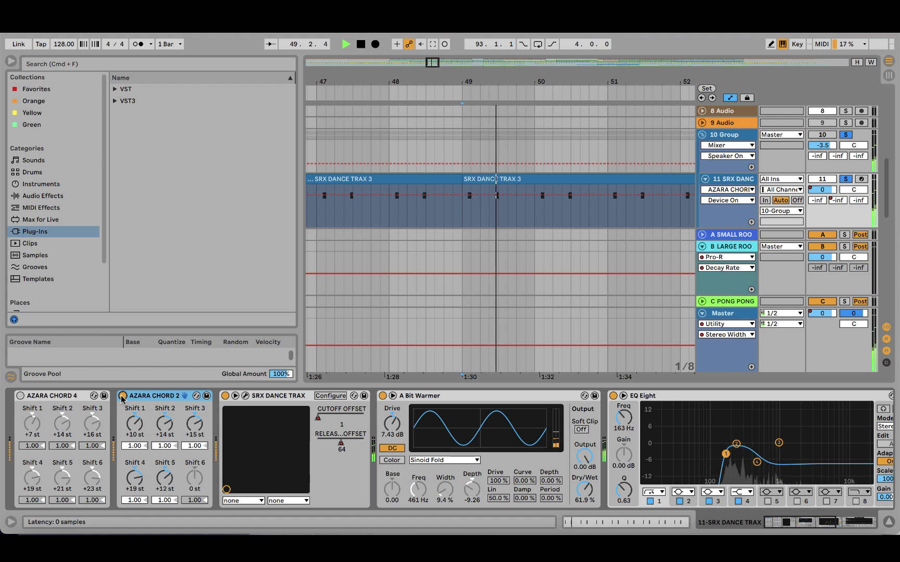
key("space")
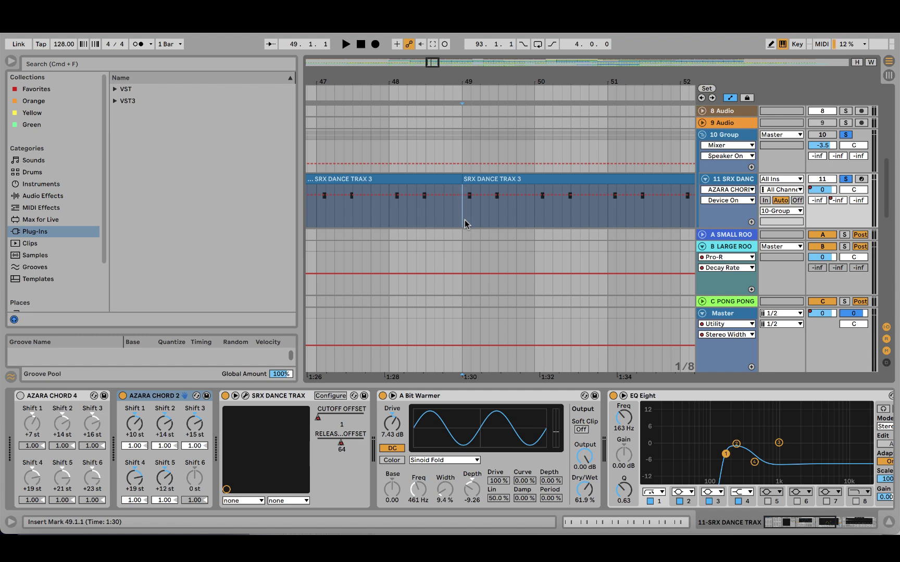
Step: Solo track 12, switch on its SRX DANCE TRAX instrument and play its clip from bar 49
scroll(464, 220, "down", 4)
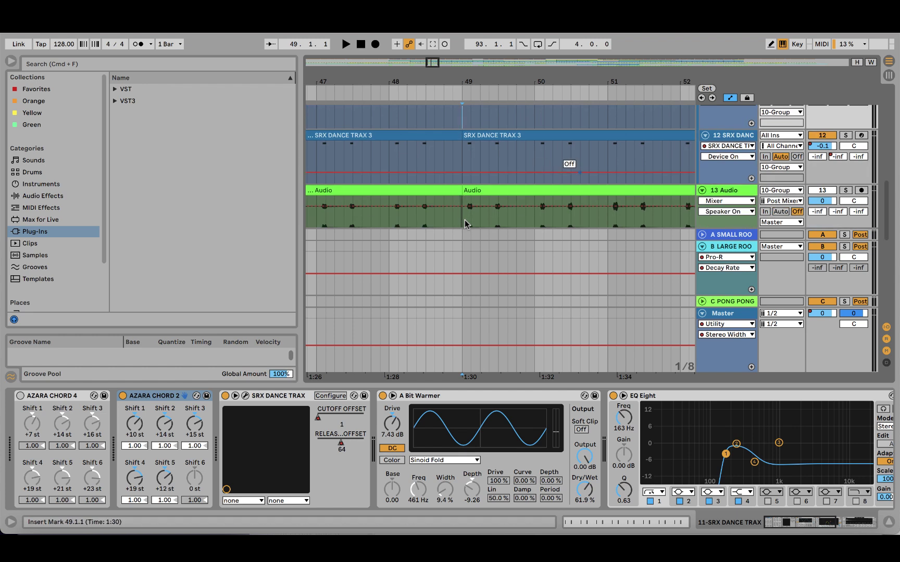
left_click(844, 136)
key("space")
key("space")
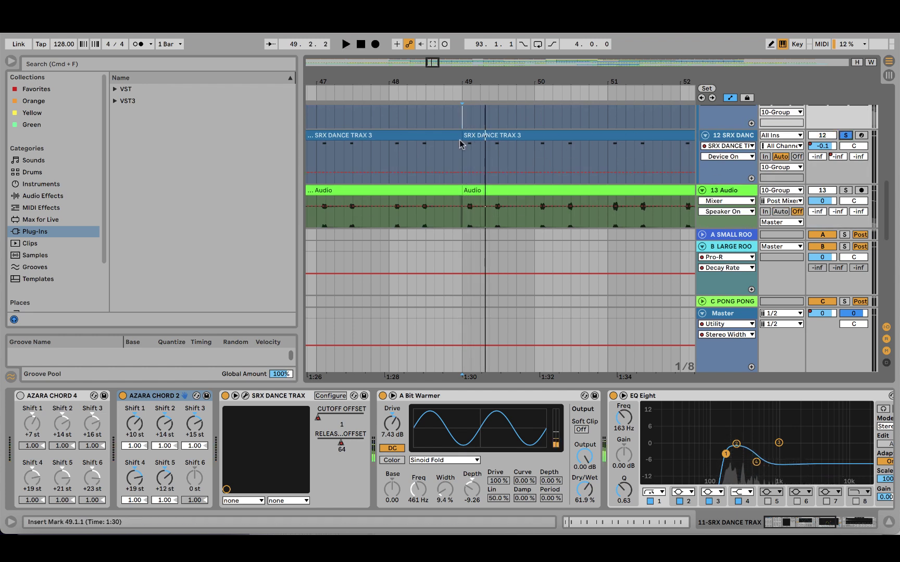
left_click(465, 137)
left_click(225, 395)
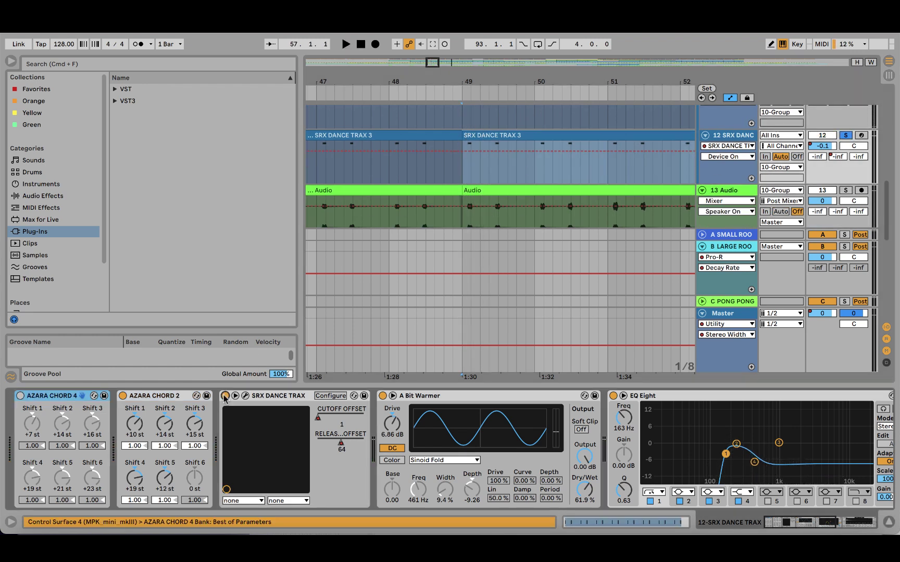
key("space")
scroll(708, 152, "up", 3)
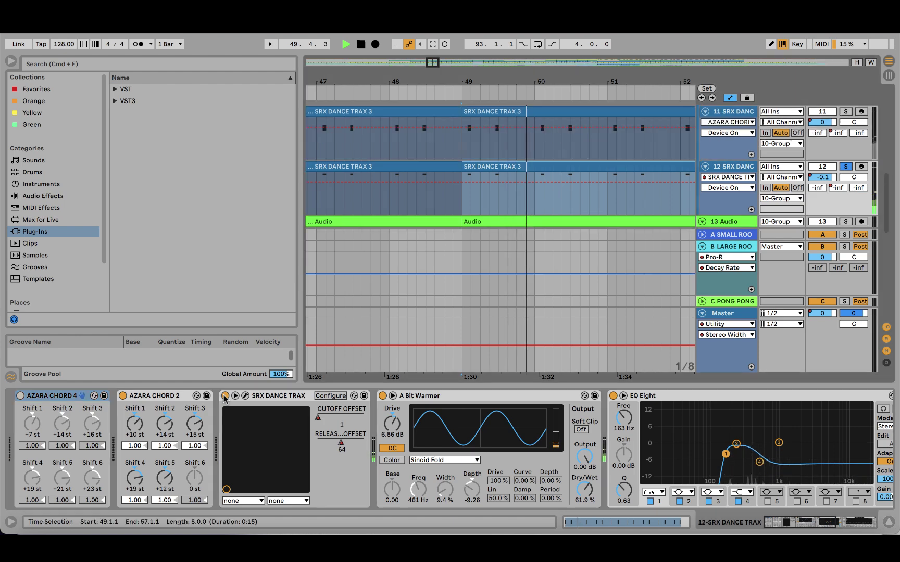
Step: Activate track 11 alongside the soloed track 12 and play both from bar 49
scroll(707, 152, "down", 2)
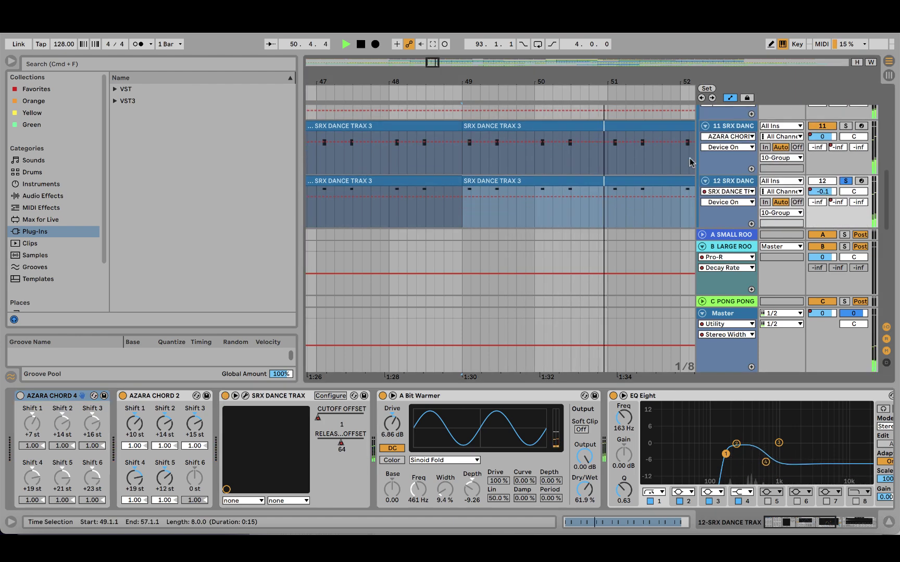
key("space")
left_click(459, 219)
key("space")
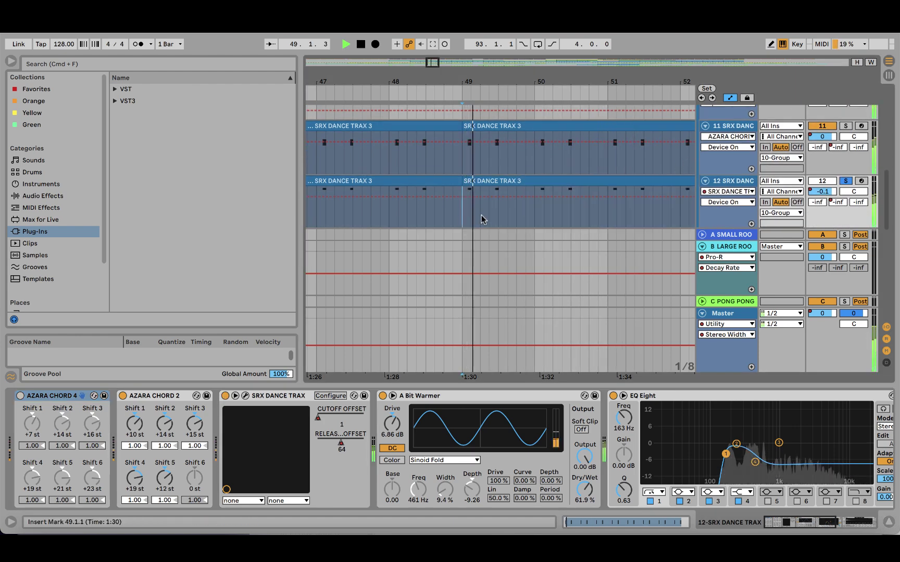
Step: Deactivate track 11, return the insert mark to bar 49 and switch off the track's AZARA CHORD 2 device
scroll(826, 173, "up", 3)
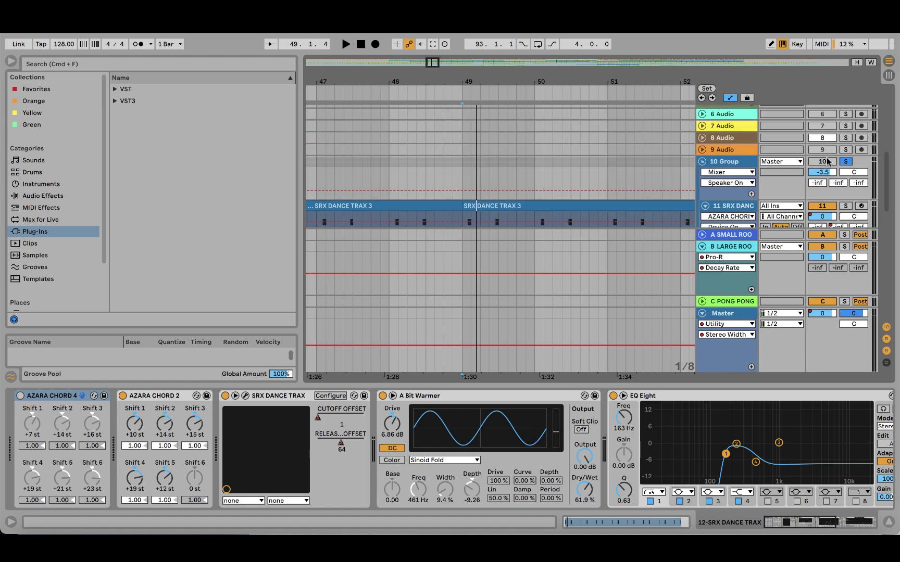
left_click(484, 161)
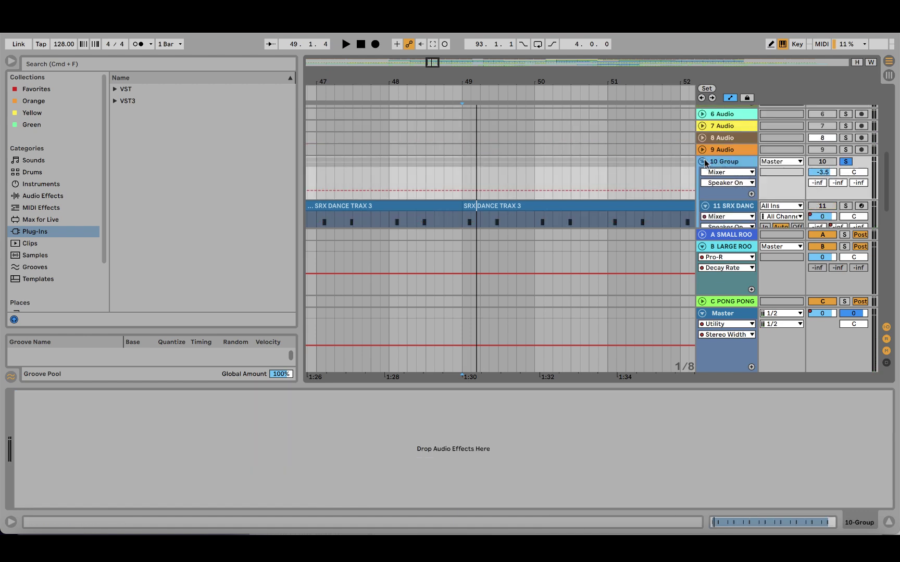
left_click(461, 217)
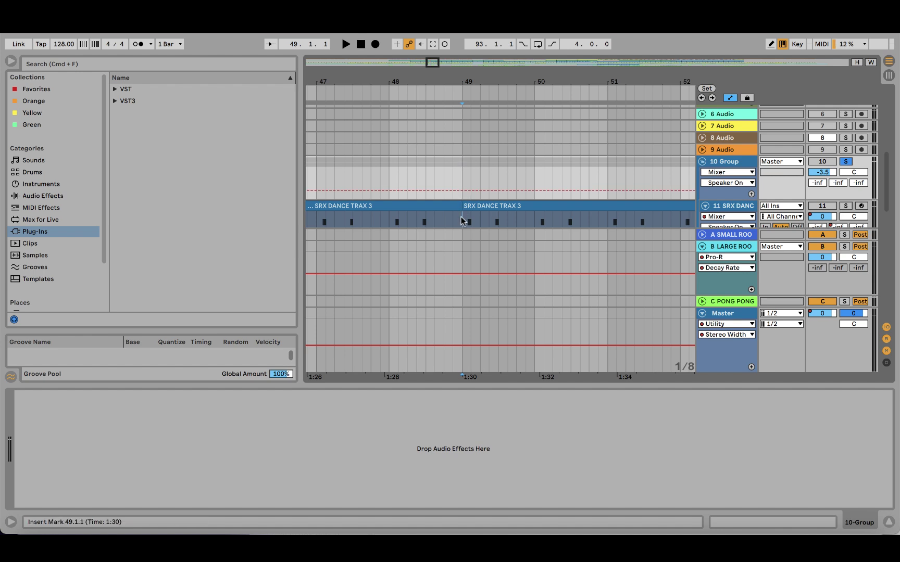
left_click(123, 396)
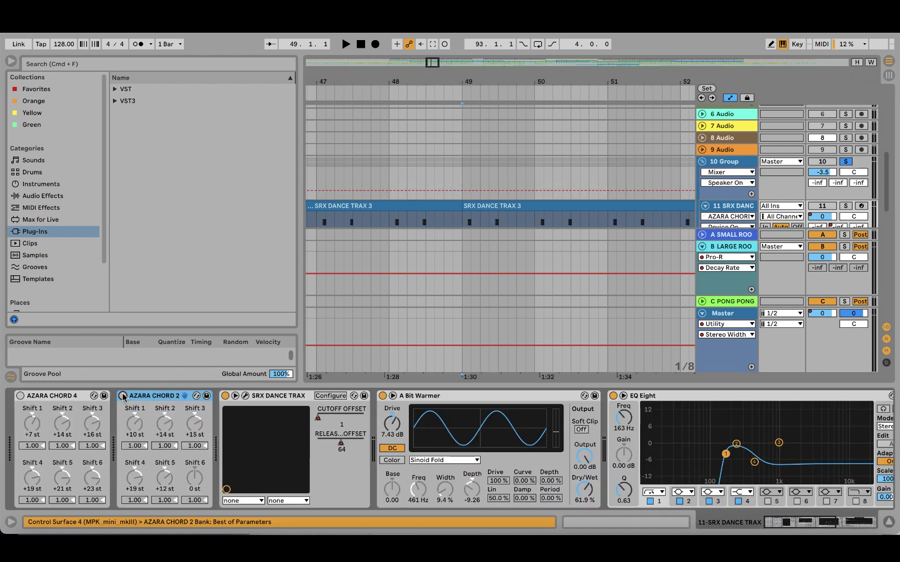
Step: Solo the recorded 13 Audio track and play it from bar 49
scroll(492, 226, "down", 5)
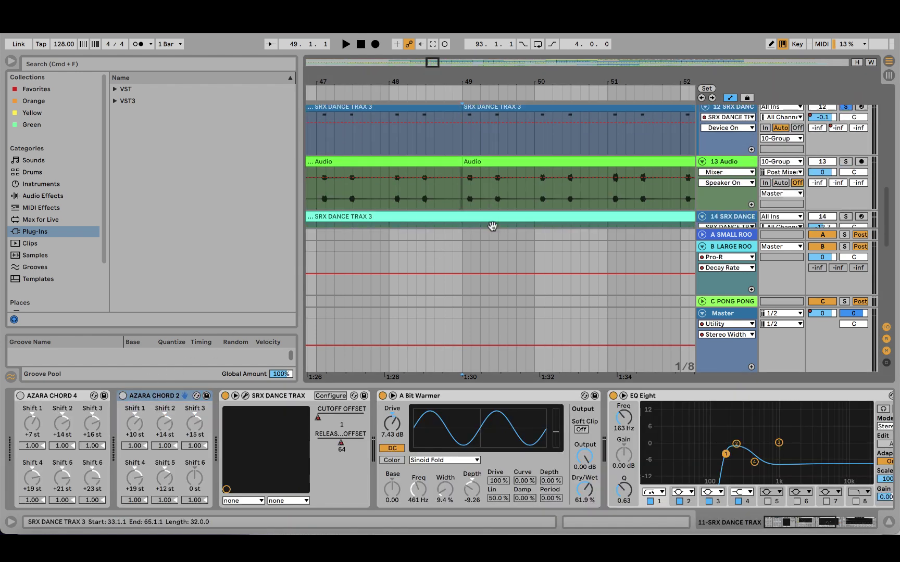
left_click(464, 200)
left_click(845, 162)
key("space")
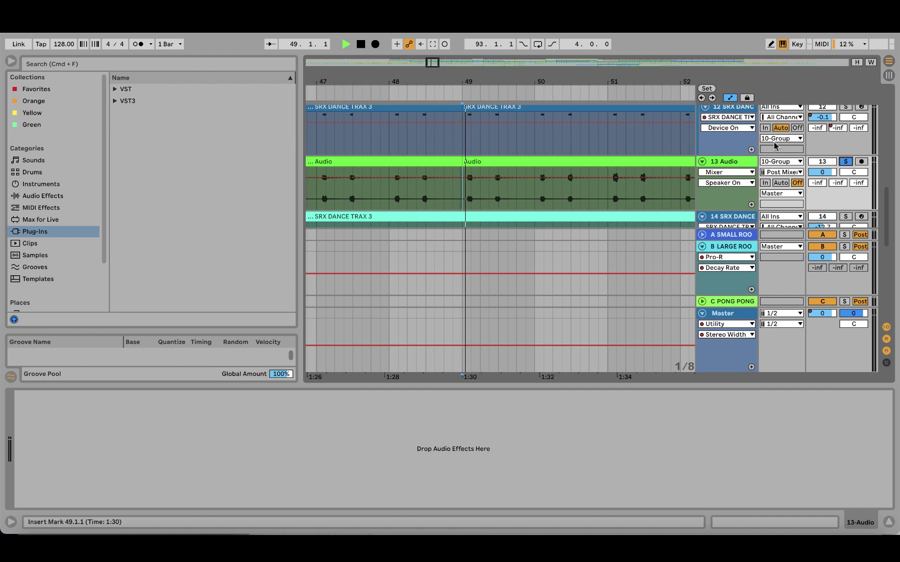
mouse_move(515, 81)
left_mouse_down()
mouse_move(516, 133)
mouse_move(512, 80)
left_mouse_up()
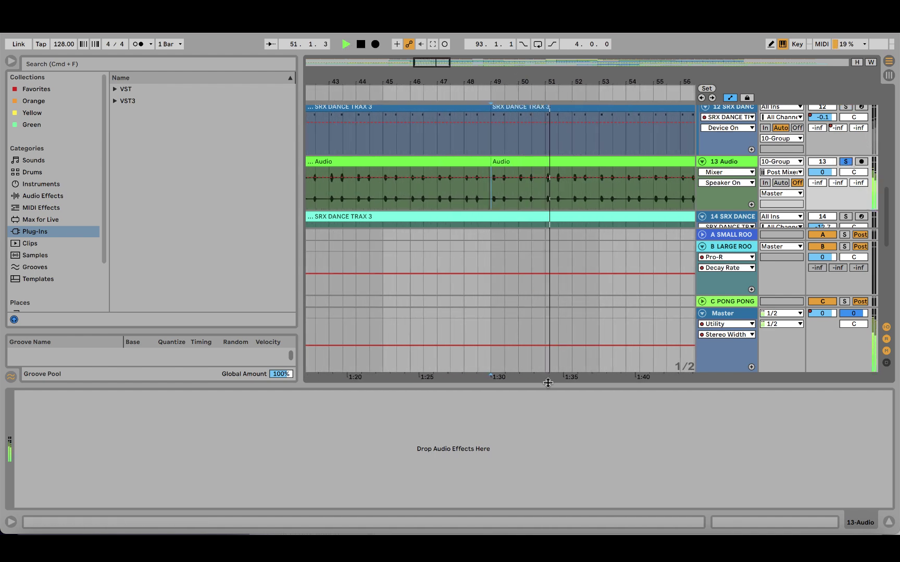
Step: Hide the device view to enlarge the arrangement, and stop playback at the 10 Group tracks
key("super+alt+l")
scroll(561, 281, "up", 1)
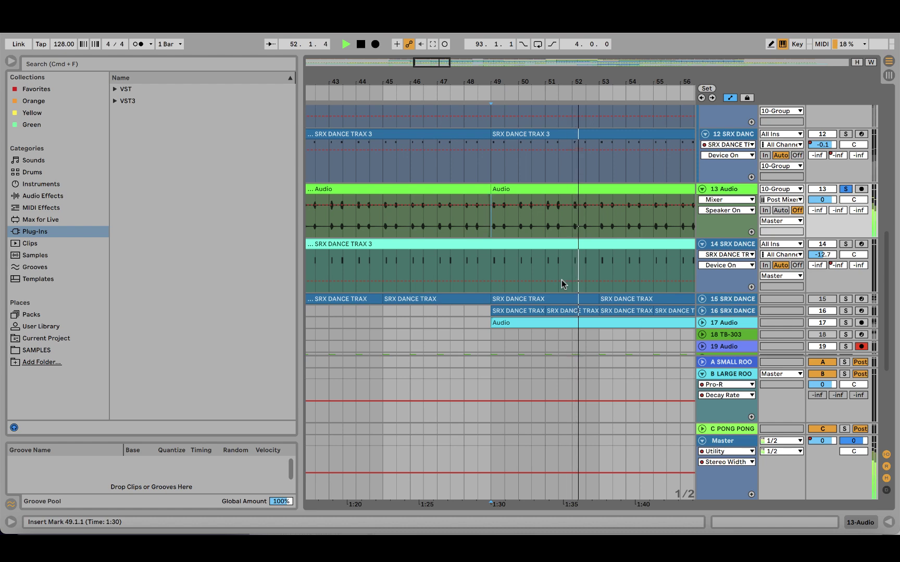
scroll(561, 281, "up", 5)
key("space")
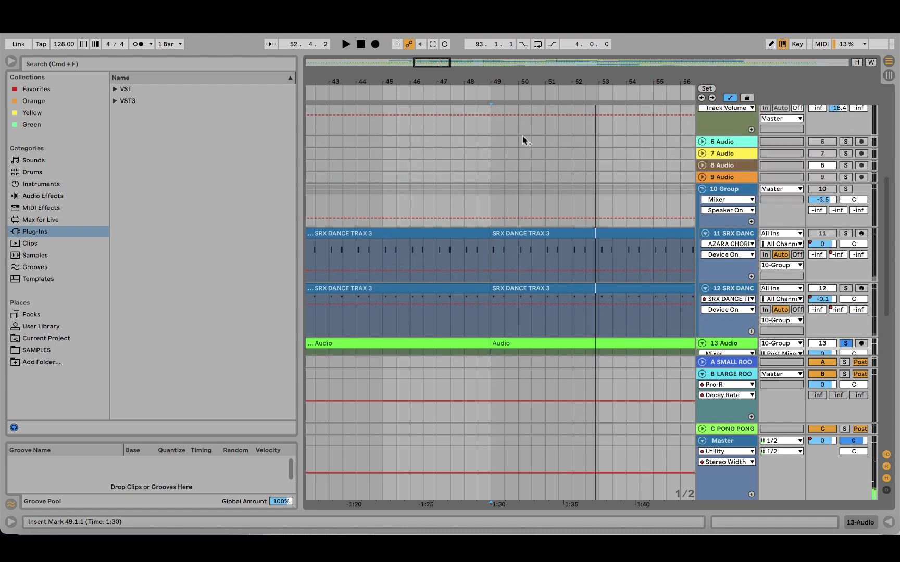
Step: Clear the remaining solo and play the full arrangement from bar 49
left_click_drag(507, 76, 507, 104)
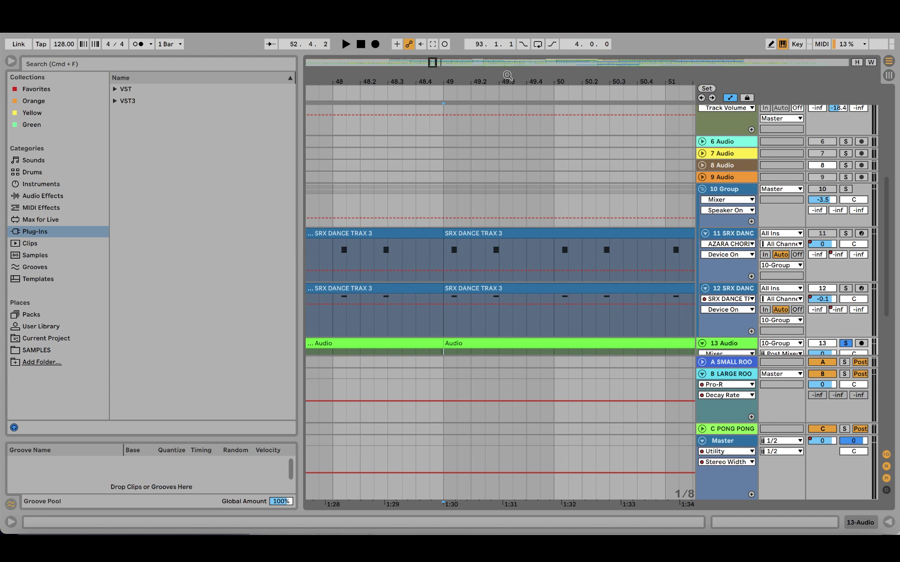
left_click_drag(507, 75, 507, 86)
left_click(848, 188)
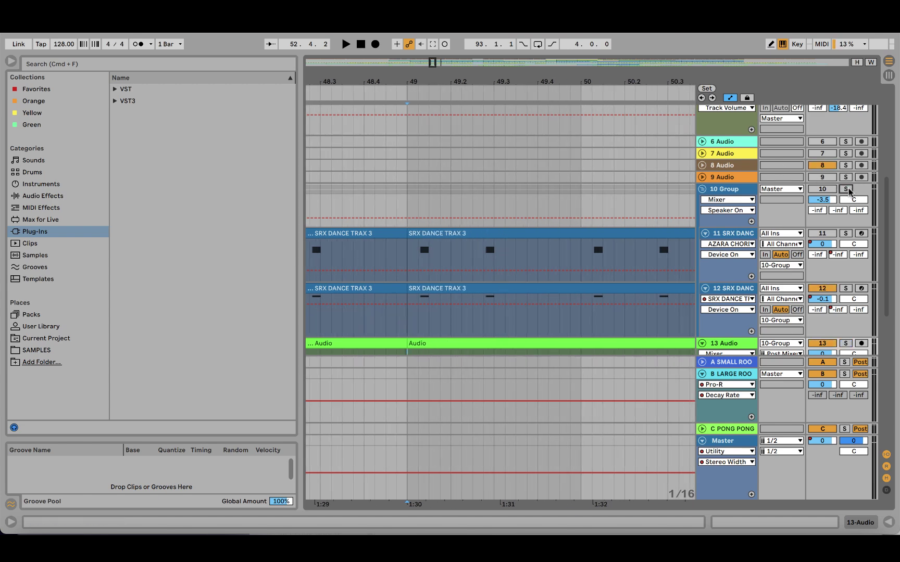
key("space")
scroll(489, 221, "down", 5)
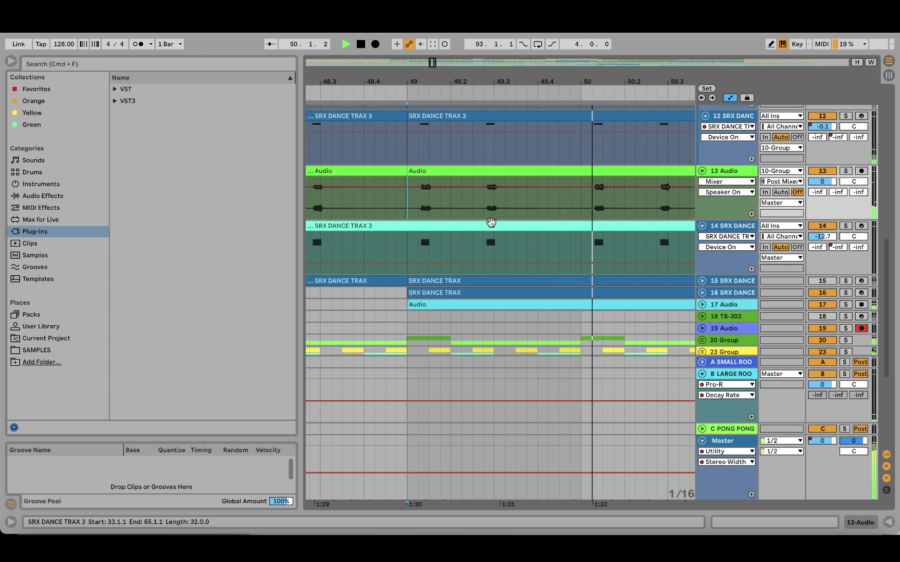
Step: Place the insert mark at bar 33 on 13 Audio and play the full arrangement from there
left_click_drag(493, 99, 641, 96)
left_click(324, 206)
key("space")
key("space")
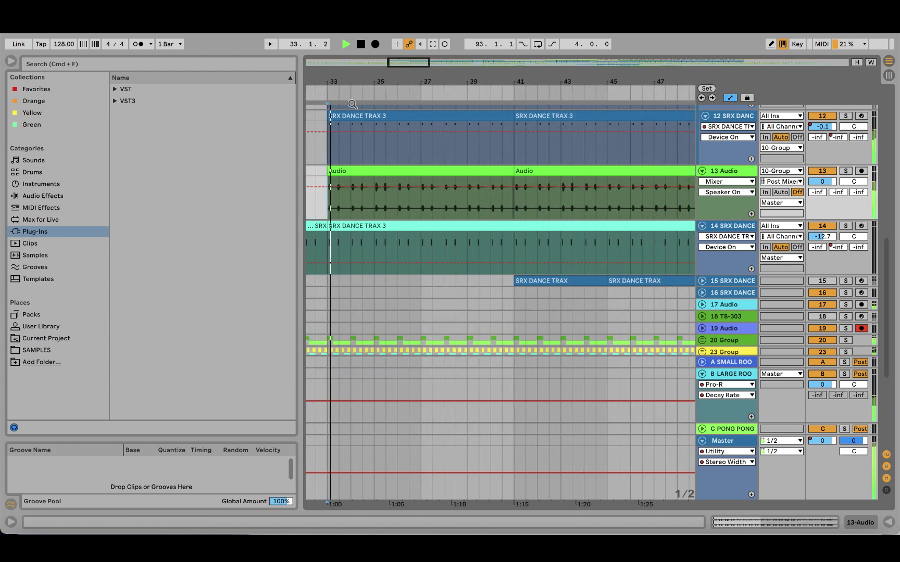
Step: Deactivate track 12 during playback and stop the arrangement
left_click_drag(353, 104, 410, 109)
scroll(434, 86, "up", 2)
left_click(822, 146)
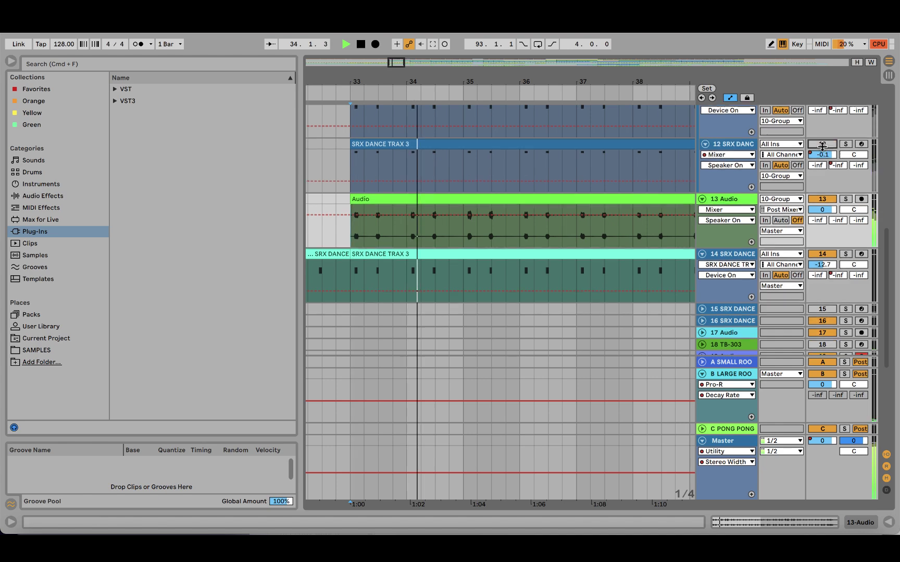
scroll(583, 201, "up", 2)
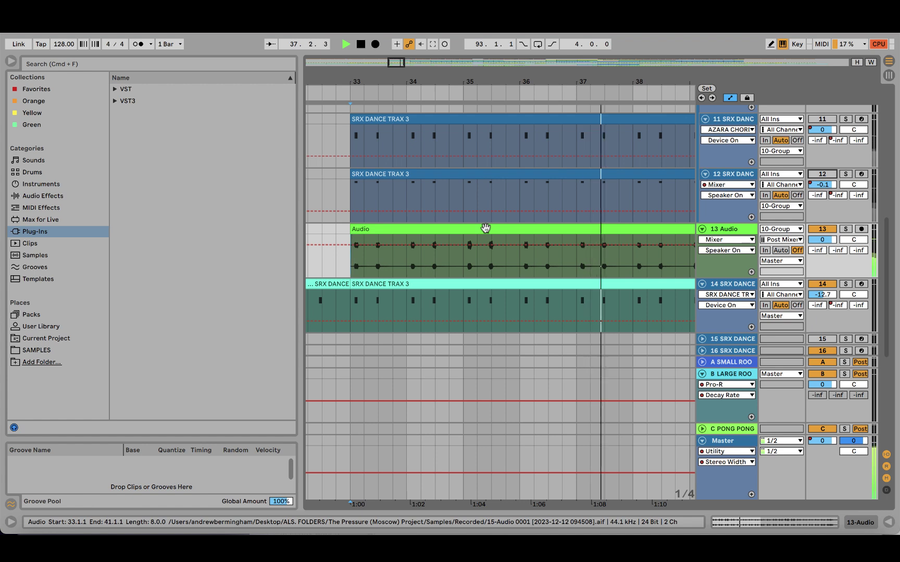
key("space")
Step: Select bars 33 to 35 of the 13 Audio clip and loop that two-bar range
left_click_drag(425, 244, 461, 230)
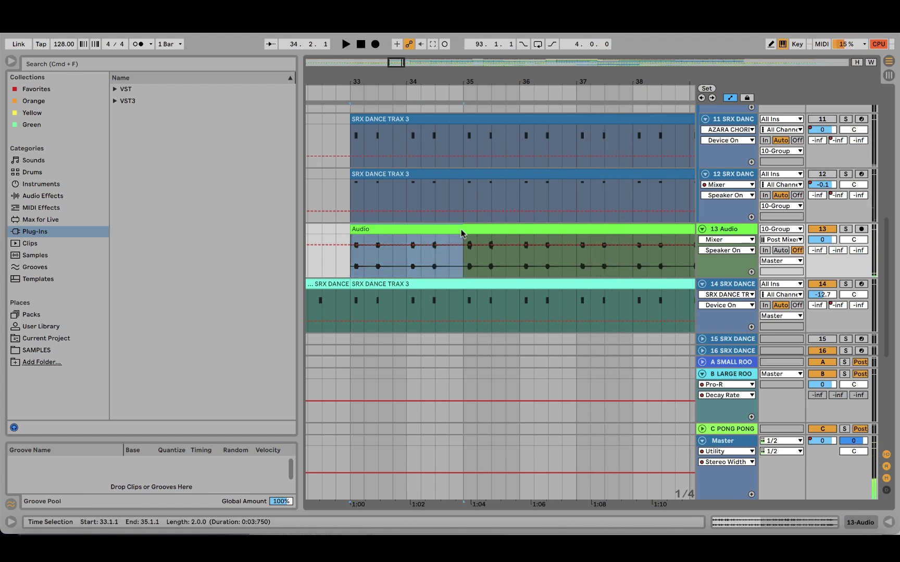
key("super+l")
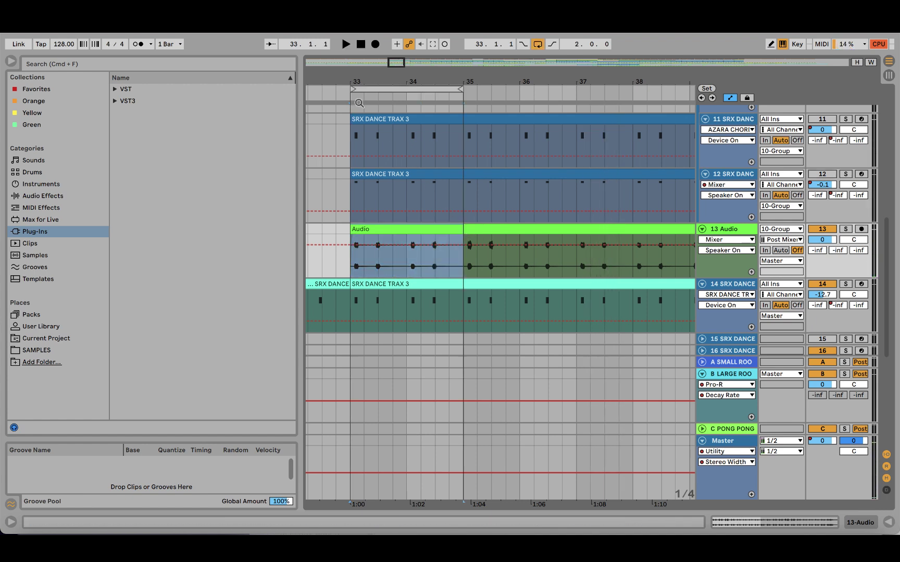
left_click_drag(359, 102, 363, 184)
left_click(380, 266)
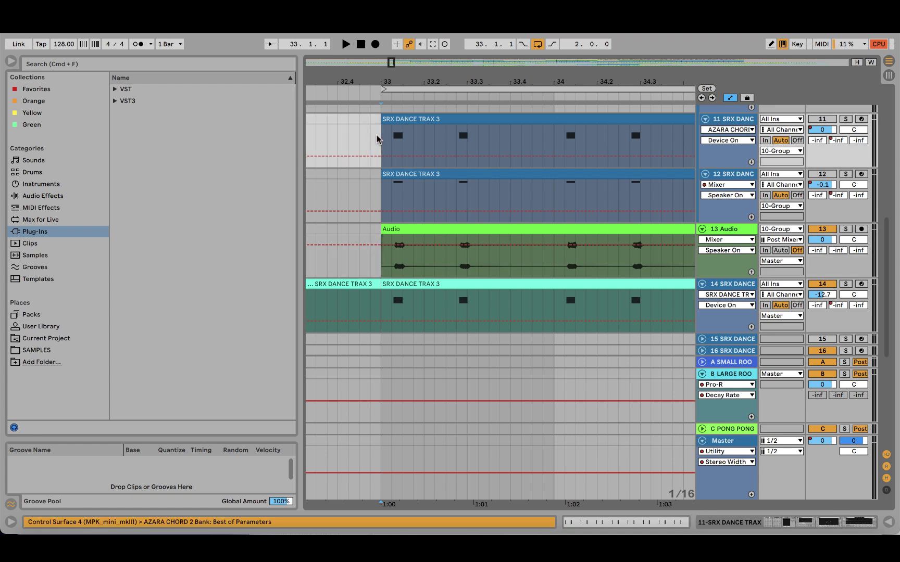
Step: Display track 11's device chain, select A Bit Warmer's Drive and switch on Hybrid Reverb
left_click(807, 525)
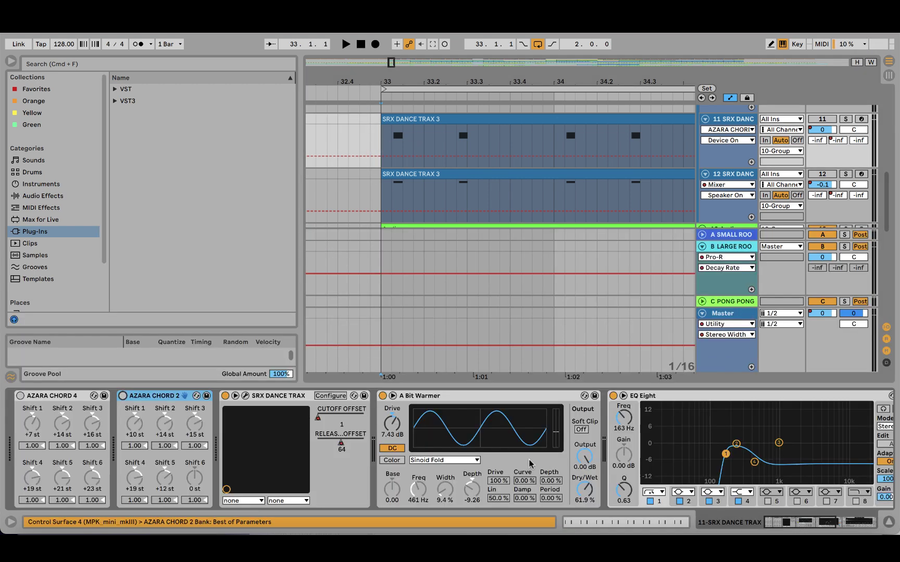
left_click(399, 433)
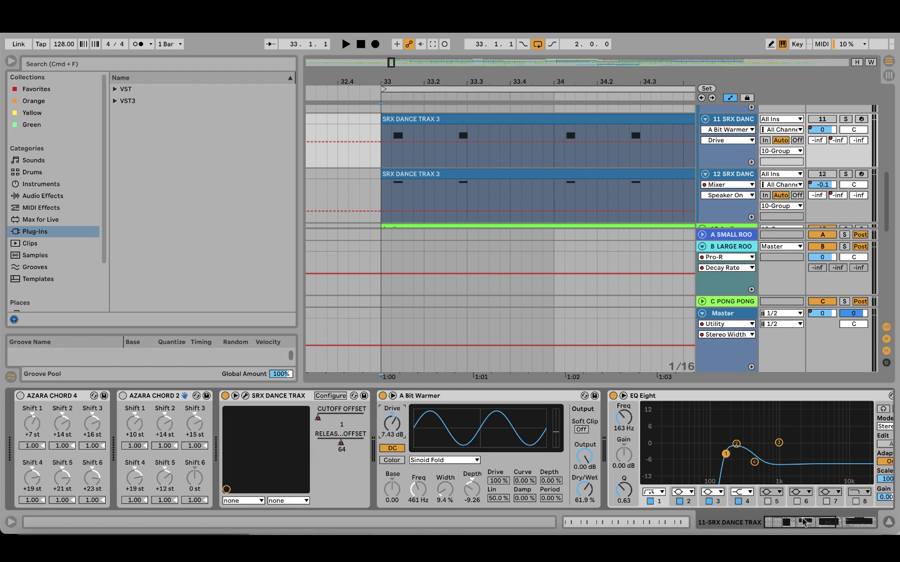
left_click_drag(804, 522, 844, 525)
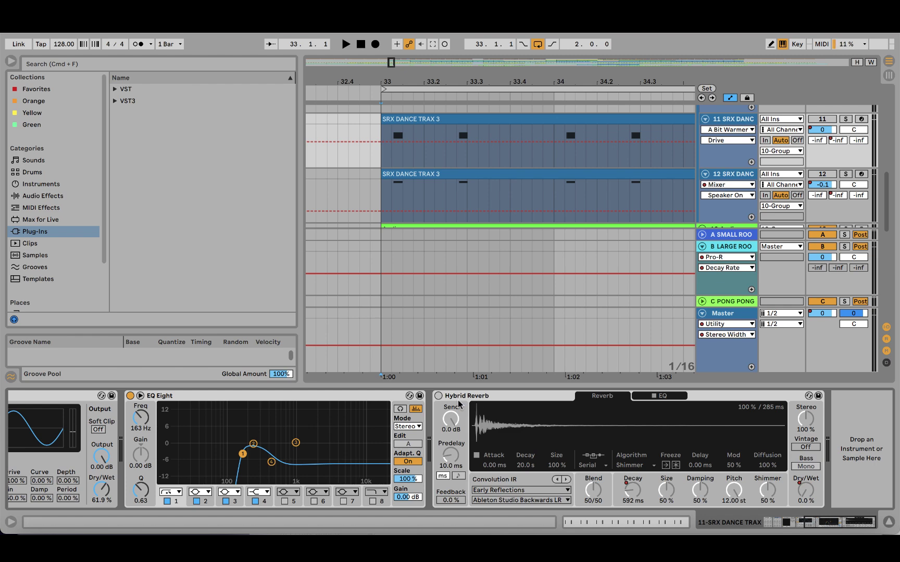
left_click(438, 397)
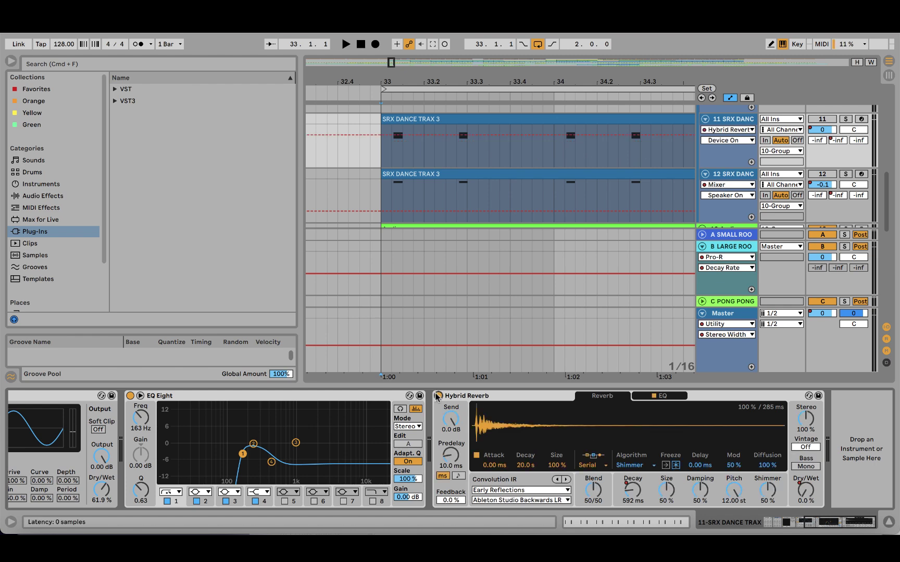
Step: Switch off Hybrid Reverb on track 11 and select the SRX DANCE TRAX instrument in its device chain
left_click(438, 396)
left_click_drag(832, 522, 780, 525)
left_click(488, 397)
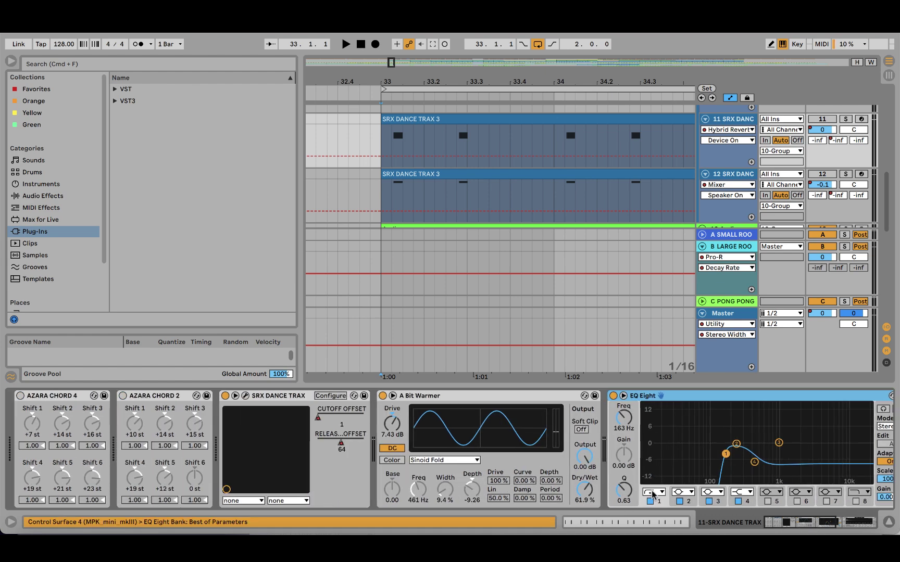
left_click(270, 397)
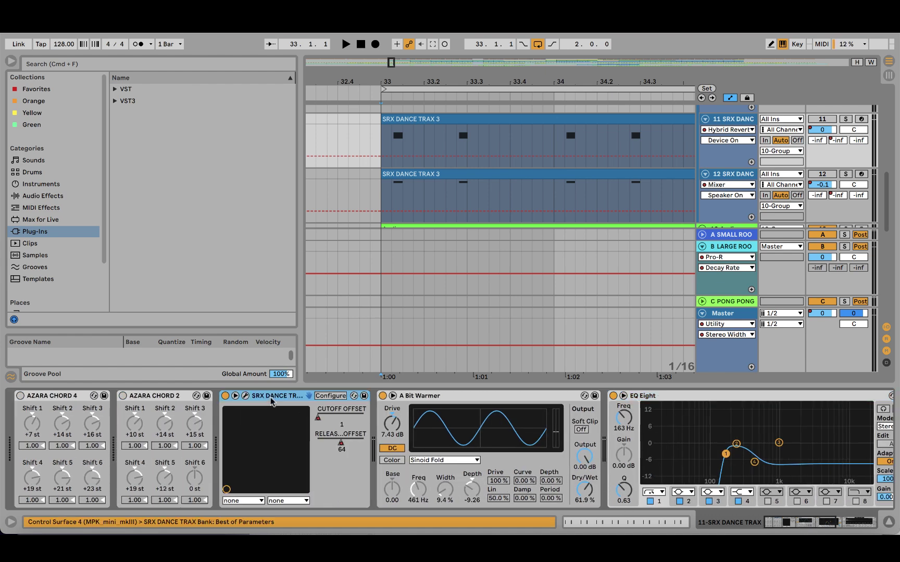
Step: Display the device chain of 13 Audio and return to track 11's device chain
scroll(378, 195, "down", 3)
left_click(378, 195)
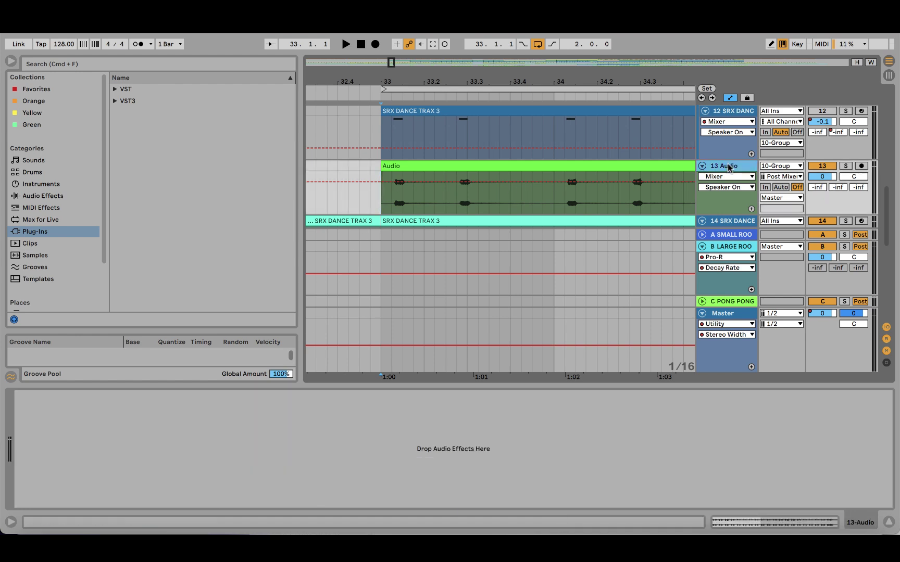
scroll(386, 139, "up", 3)
left_click(386, 138)
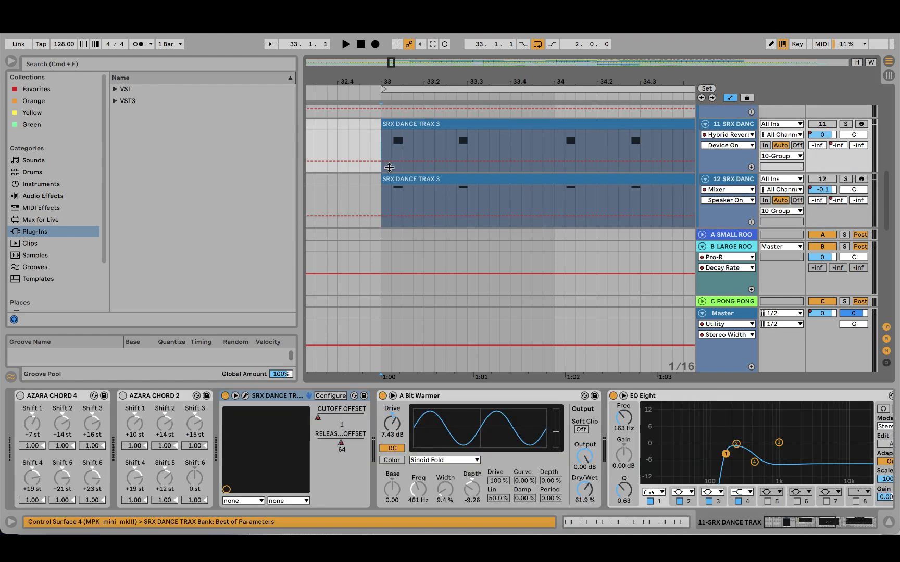
Step: Hide the device chain, solo 13 Audio and audition bars 33 to 35 of the arrangement
scroll(398, 215, "up", 5)
scroll(397, 215, "up", 5)
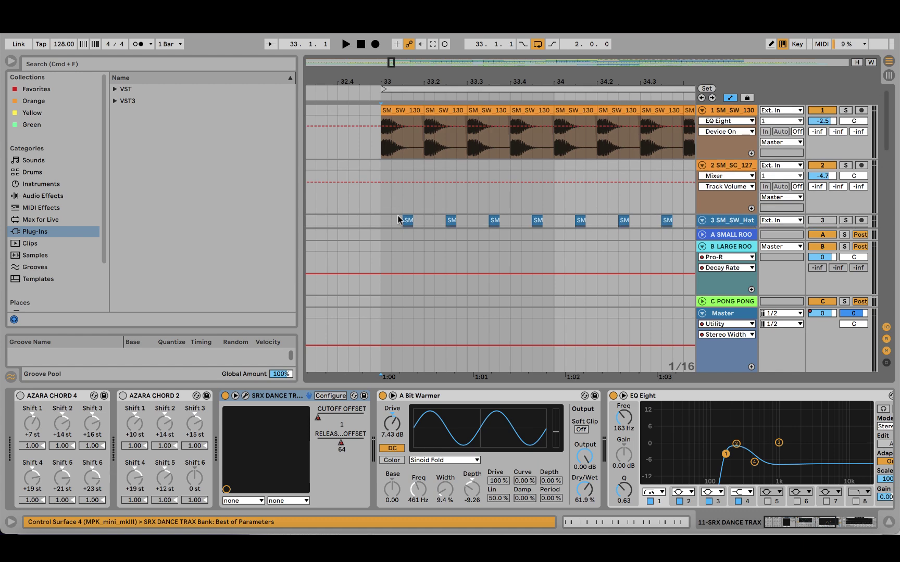
key("super+alt+l")
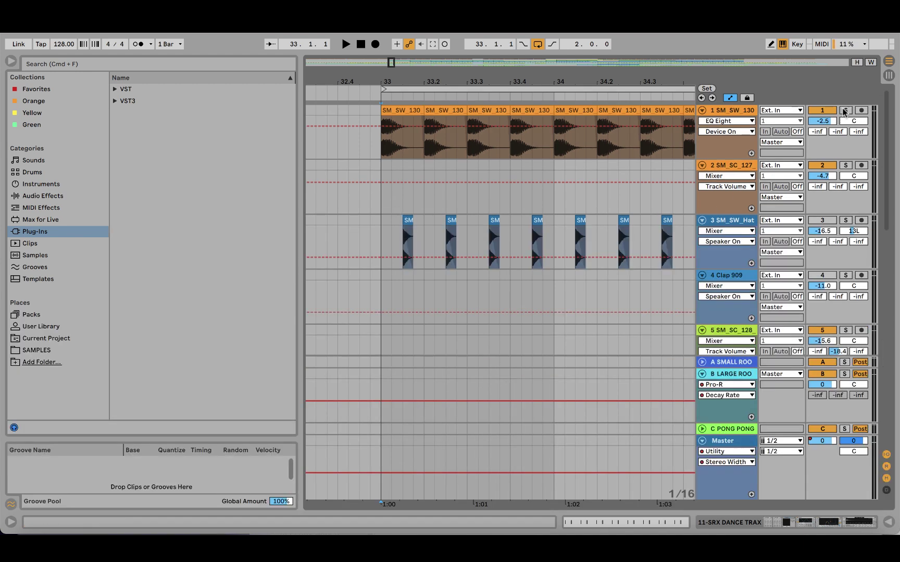
scroll(542, 236, "down", 10)
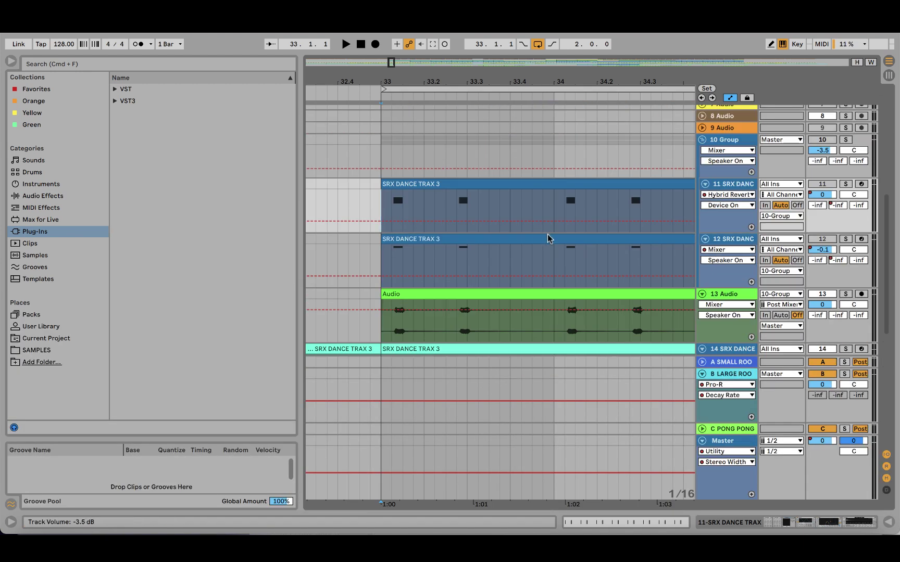
scroll(548, 239, "down", 3)
key("space")
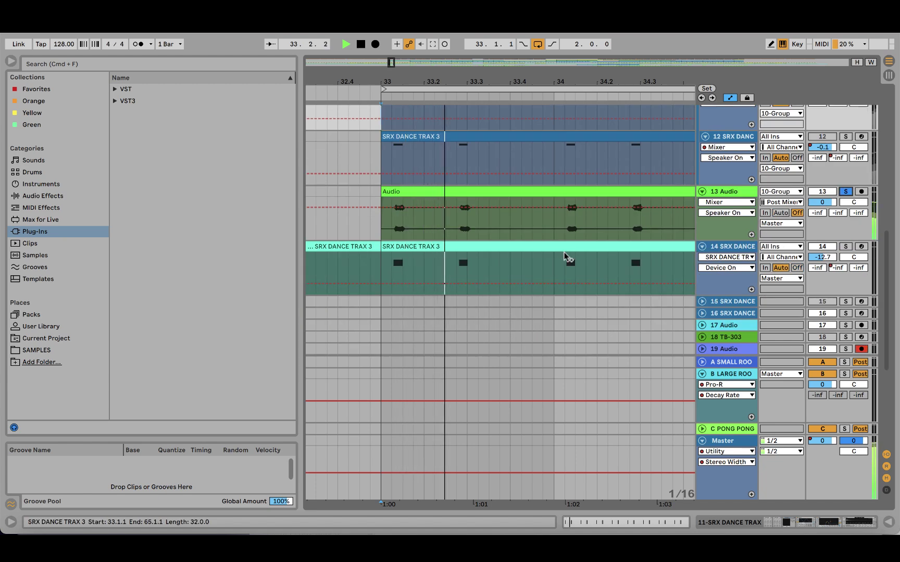
scroll(564, 253, "up", 12)
scroll(563, 253, "down", 15)
scroll(564, 253, "up", 1)
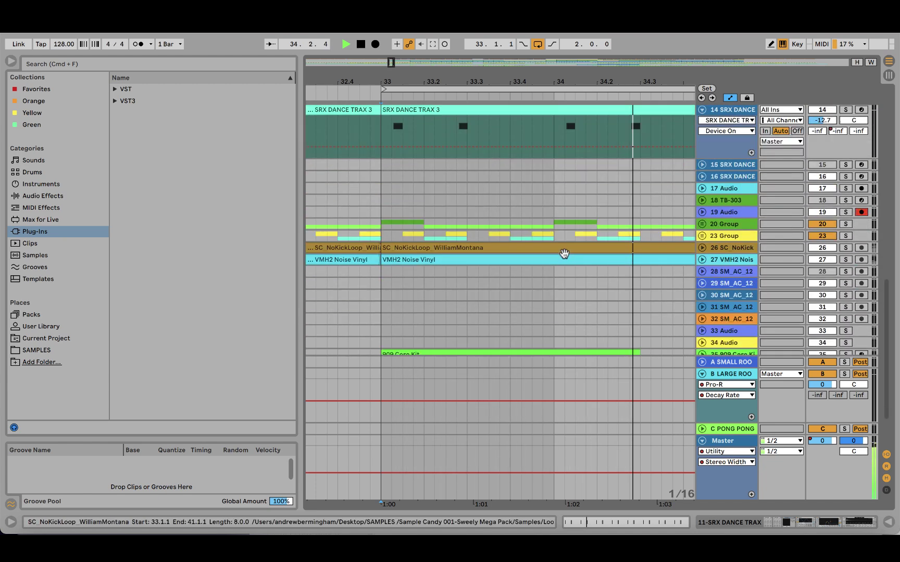
key("space")
Step: Unfold 23 Group and 20 Group, solo 20 Group and play it
left_click(702, 235)
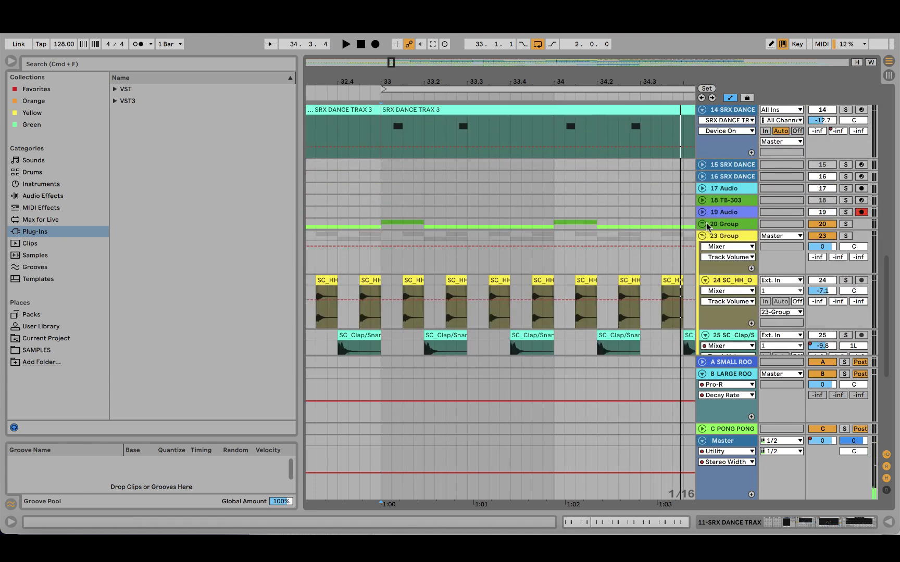
left_click(707, 224)
left_click(702, 224)
left_click(845, 224)
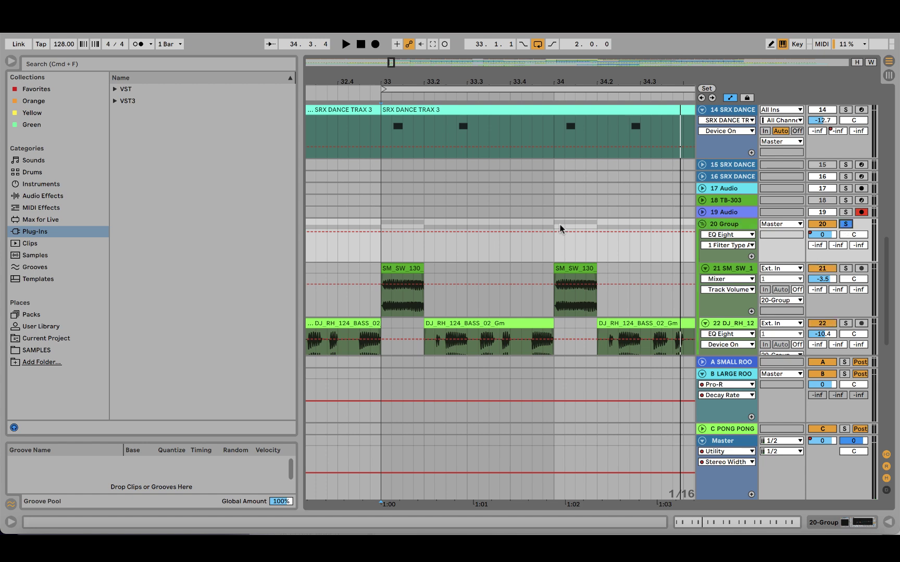
key("space")
scroll(469, 226, "down", 2)
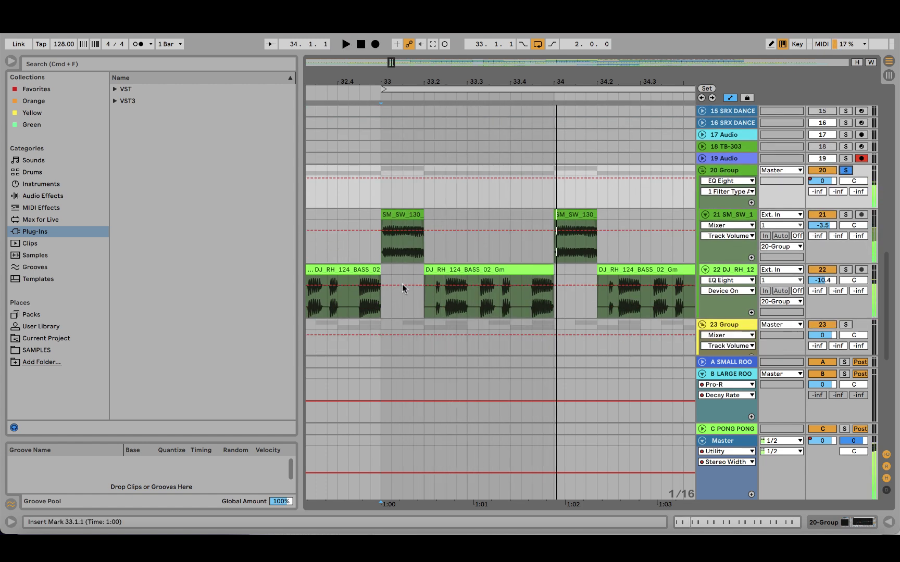
Step: Loop bar 33 across bass tracks 21 and 22 and play it from the start of bar 33
left_click_drag(402, 284, 548, 210)
key("super+l")
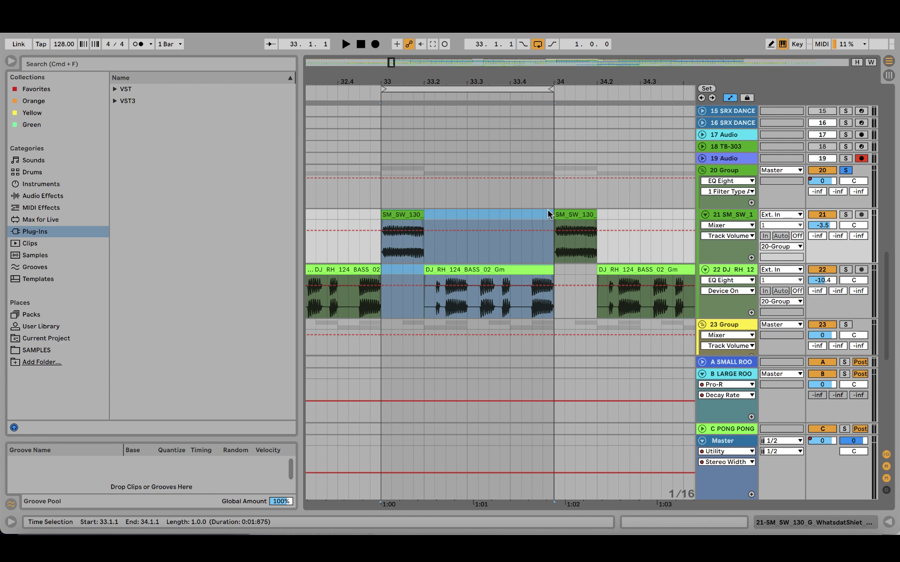
key("space")
left_click(377, 251)
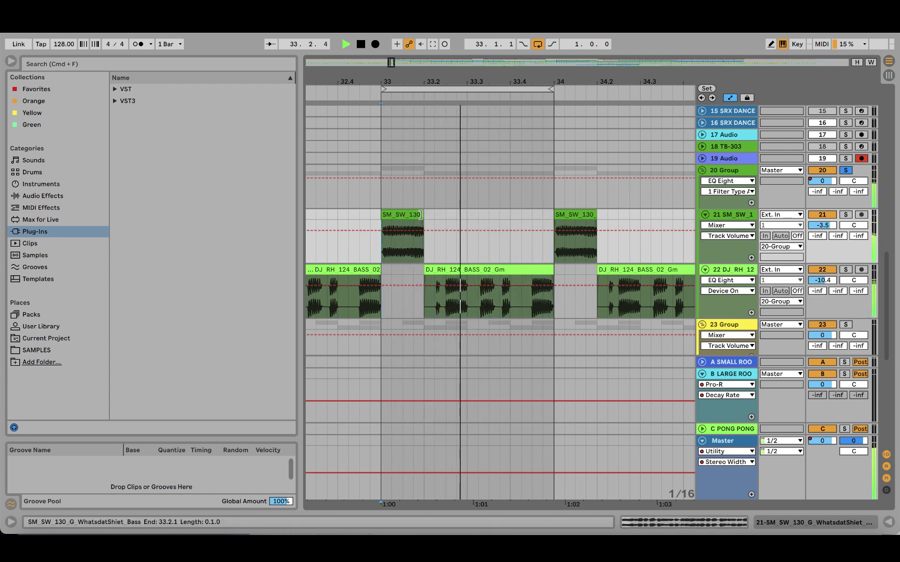
Step: Try extending the bar 33 bass clip on track 21 to bar 34, and undo the extension
key("space")
left_click_drag(423, 218, 553, 226)
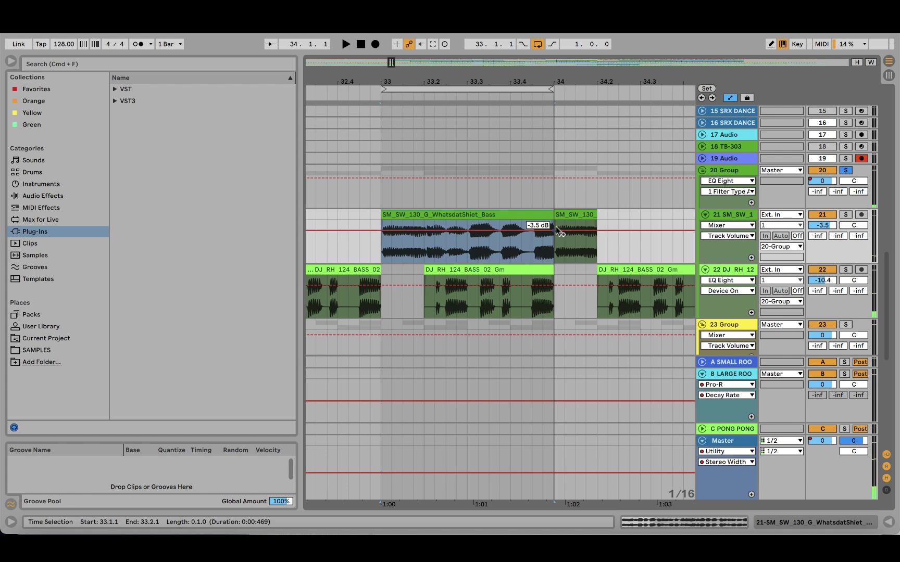
key("super+z")
Step: Solo tracks 21 and 22 individually and play the looped bar
left_click(846, 215)
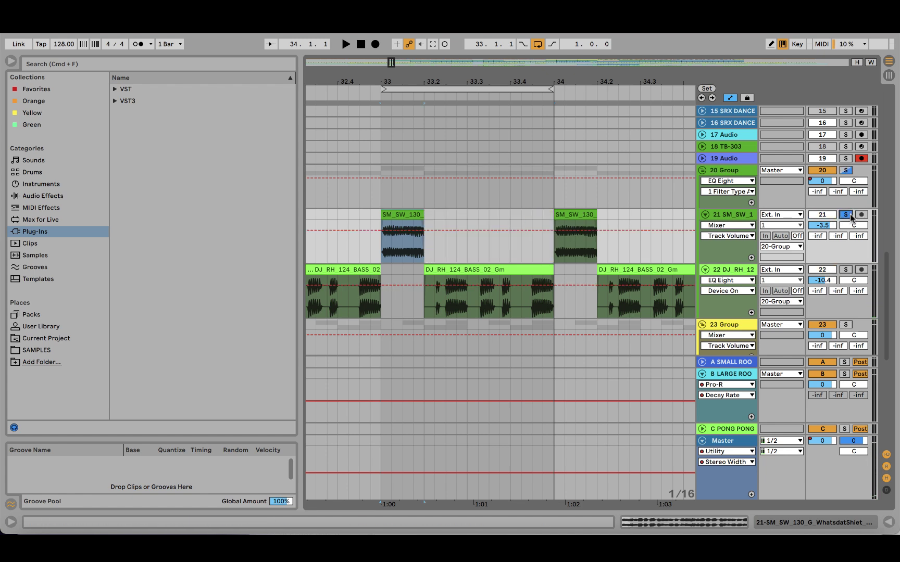
left_click(847, 271)
key("space")
Step: Select the DJ_RH_124_BASS_02_Gm clip in bar 33, stop playback and display track 22's device chain
left_click(457, 269)
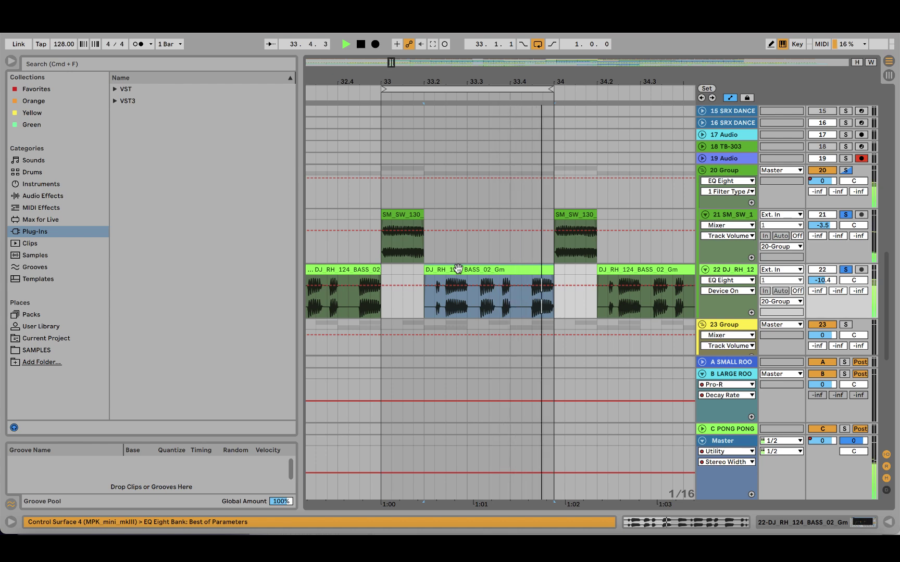
key("space")
left_click(838, 523)
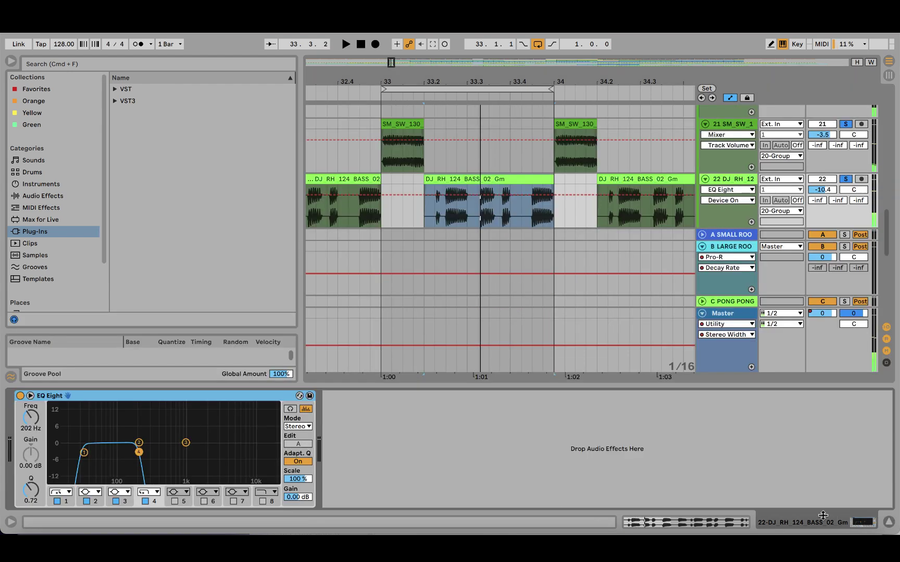
Step: Audition track 21's bar 33 clip extended to bar 34 against the other bass, and undo the extension
left_click(375, 164)
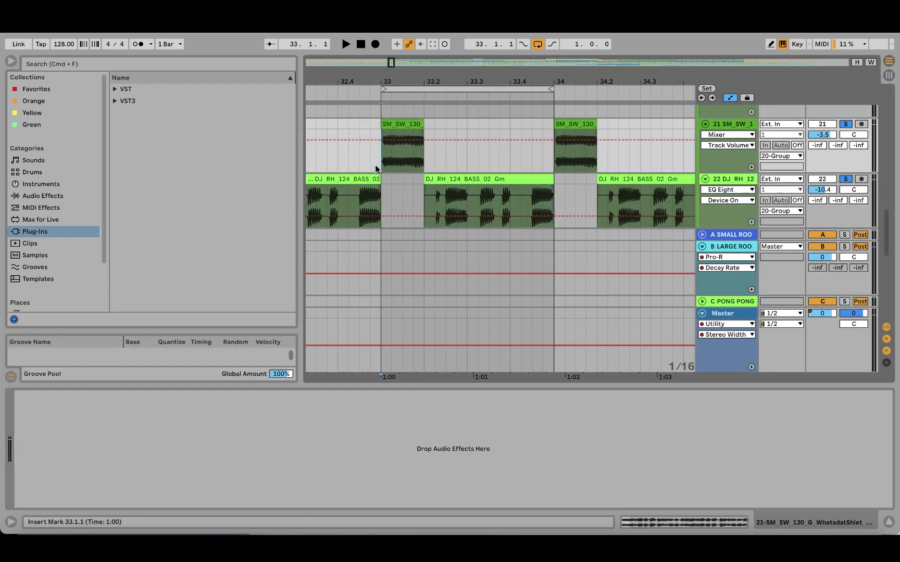
left_click_drag(422, 130, 554, 133)
key("space")
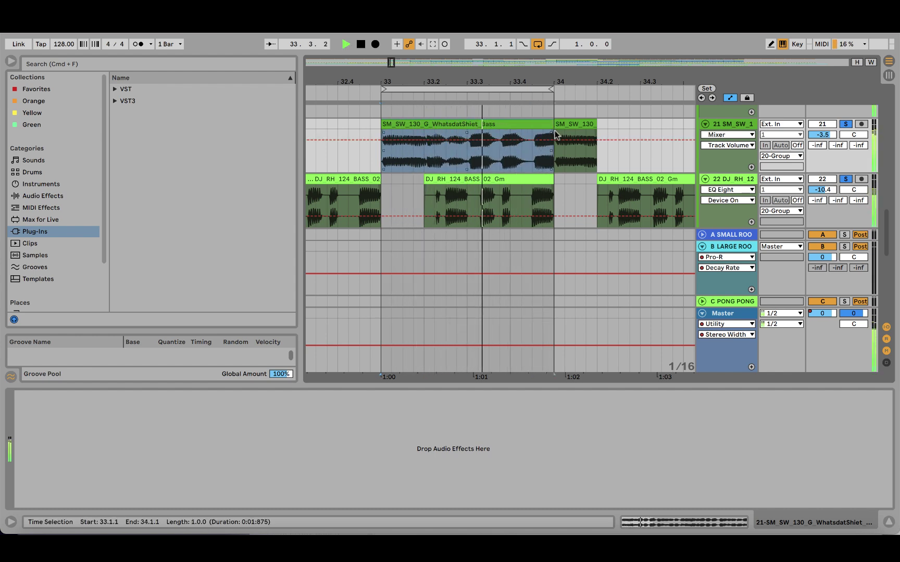
key("space")
key("super+z")
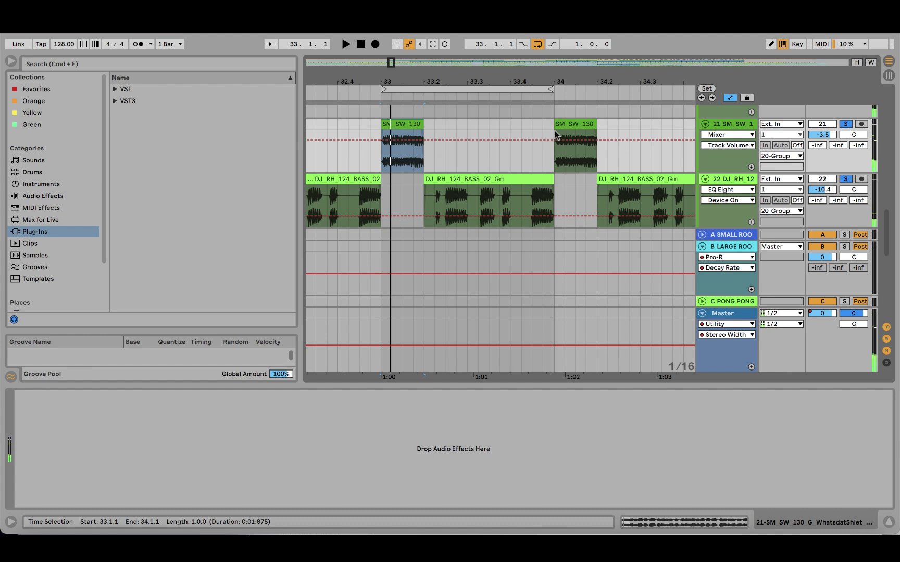
Step: Select track 22's bar 33 bass clip, return the insert mark to bar 33 on track 21 and play
left_click(435, 178)
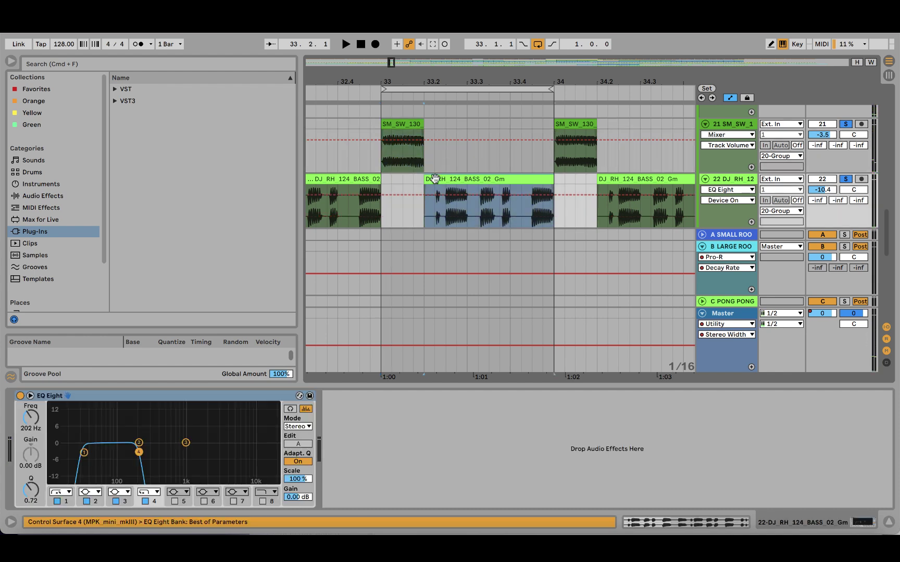
left_click(376, 166)
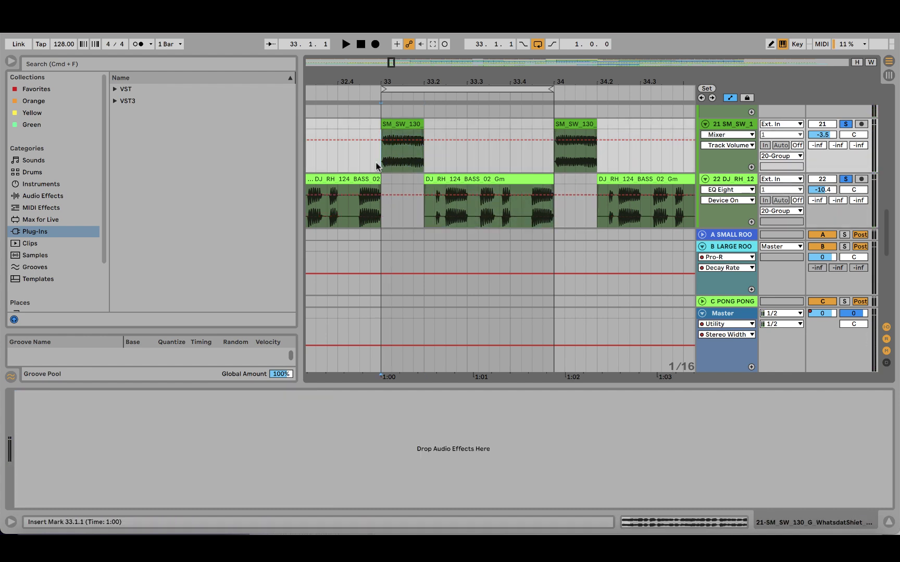
key("space")
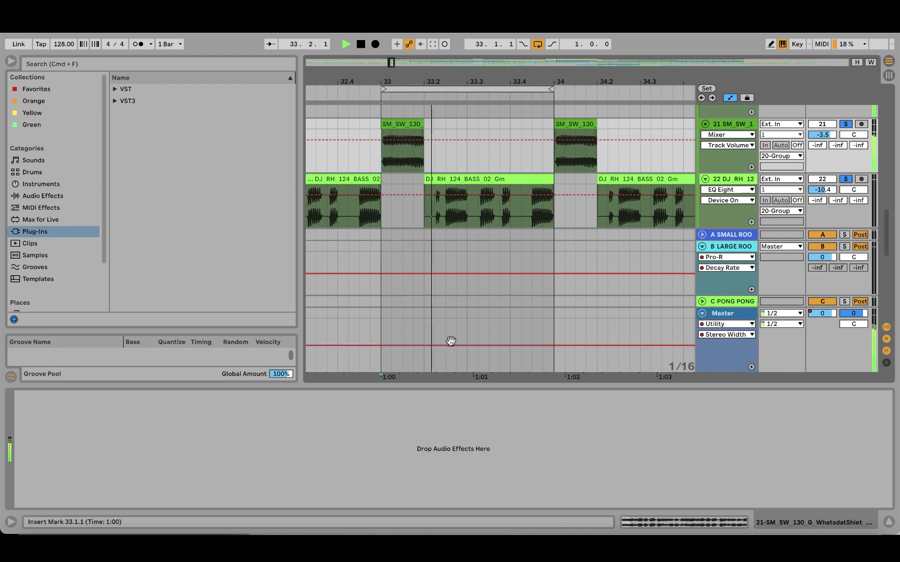
Step: Hide the device chain, solo the track 1 kick alongside the basses during playback and stop the arrangement
key("super+alt+l")
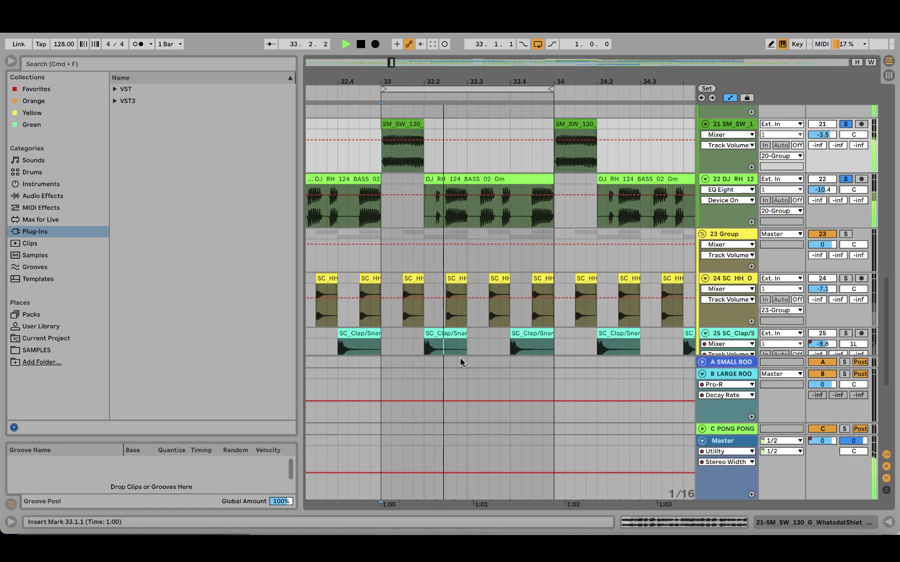
scroll(459, 358, "up", 15)
scroll(460, 358, "up", 5)
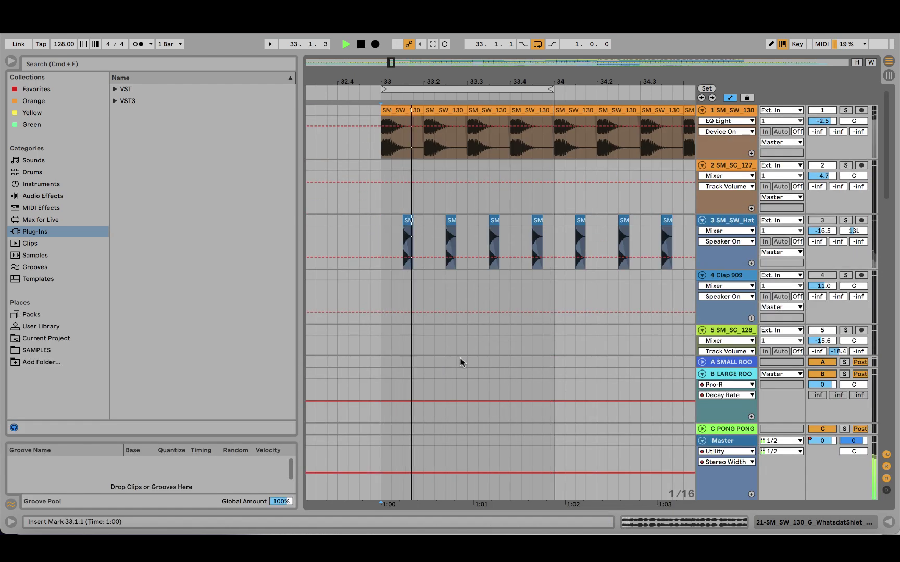
left_click(845, 110)
scroll(484, 248, "down", 20)
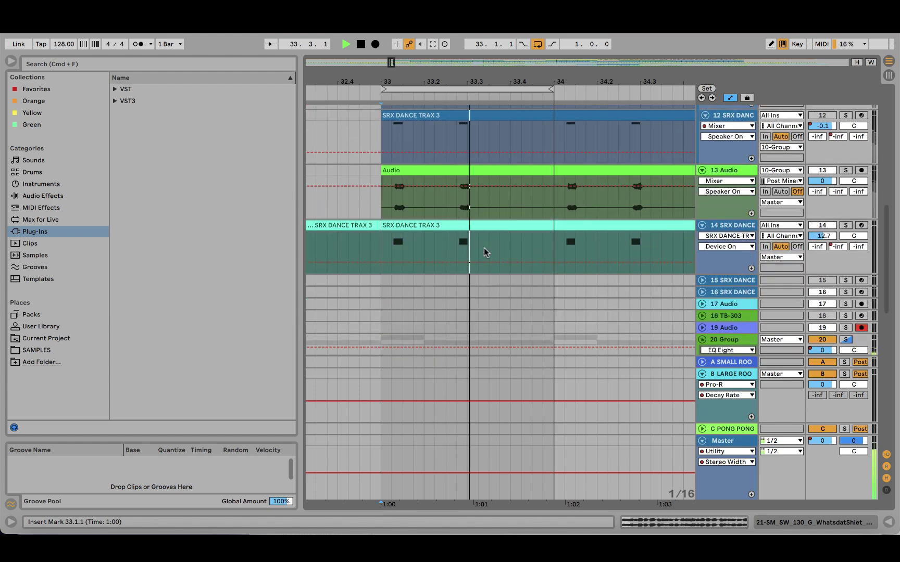
scroll(484, 248, "up", 10)
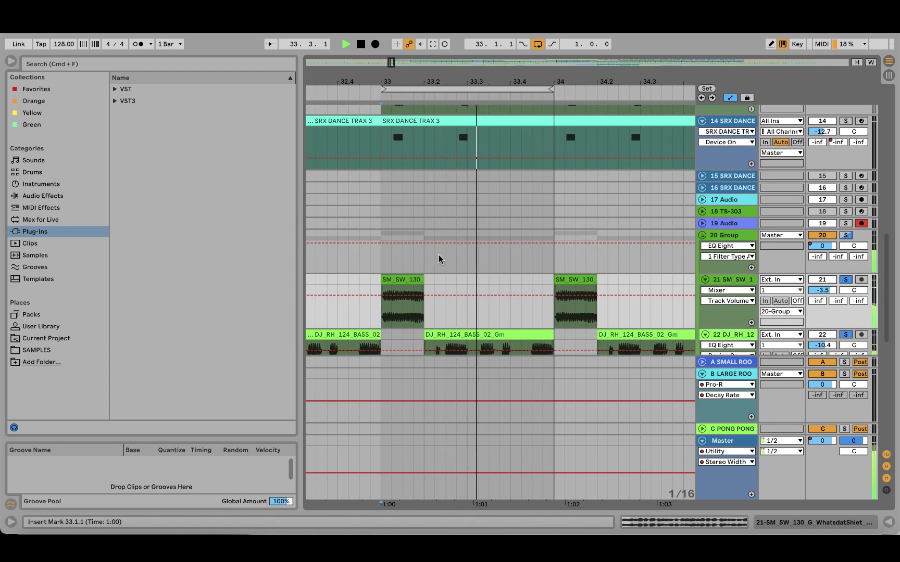
key("space")
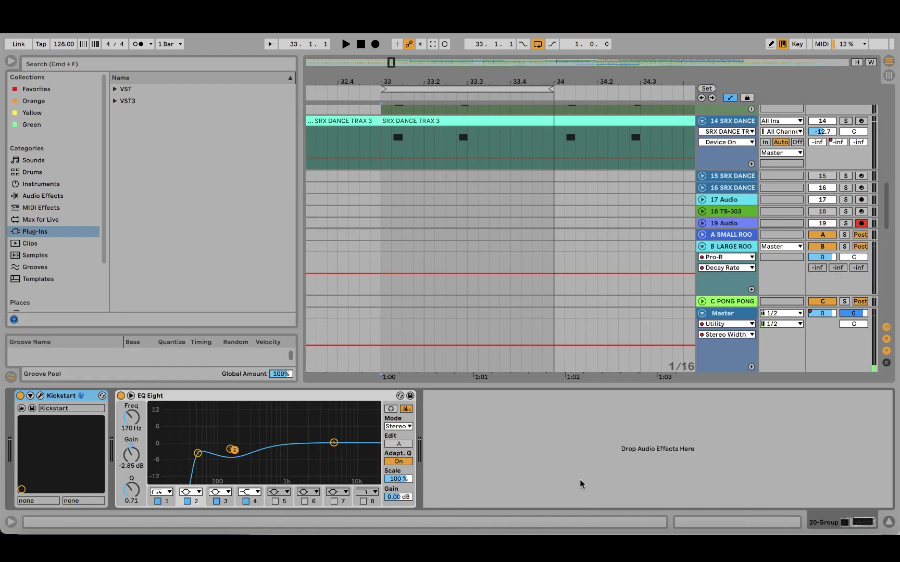
Step: Open the Kickstart plug-in on 20 Group, move its window aside and close it
left_click(40, 399)
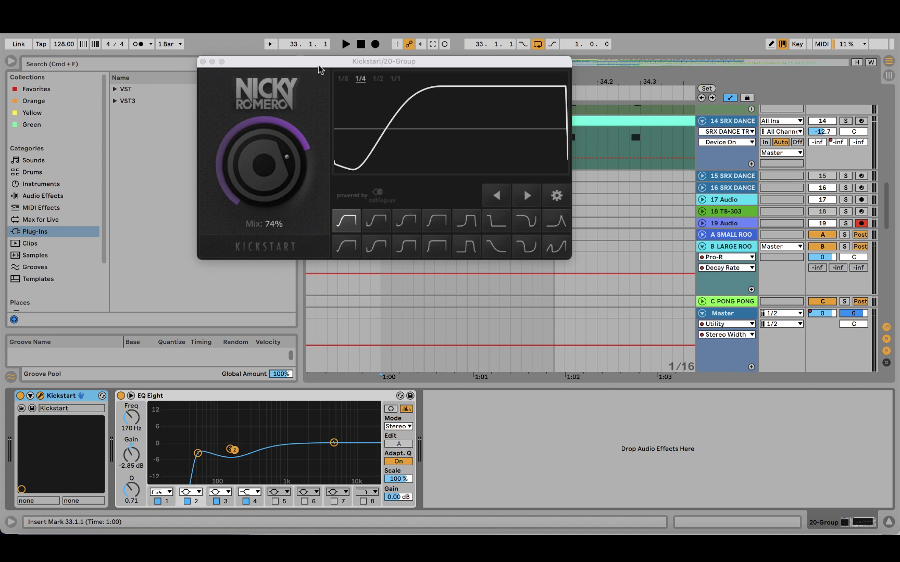
left_click_drag(319, 64, 490, 204)
left_click(377, 199)
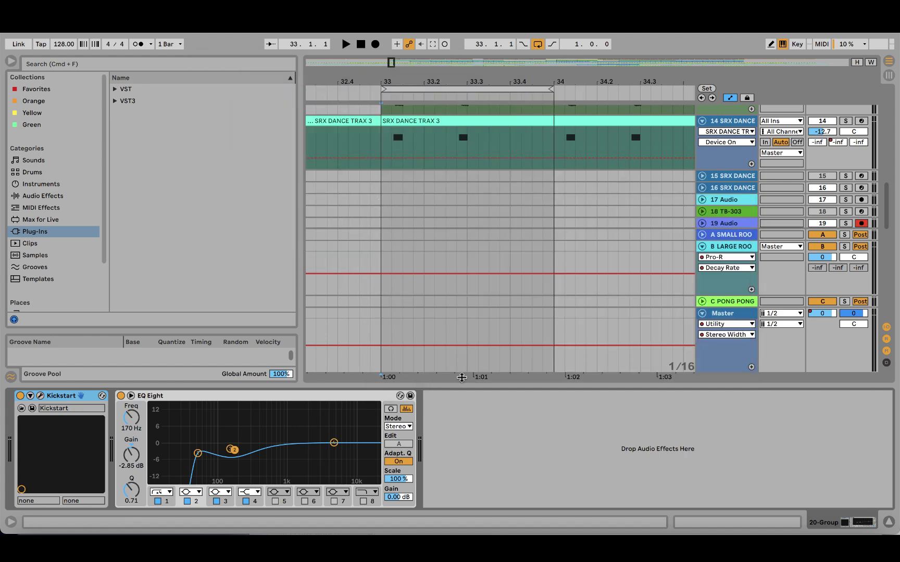
Step: Hide the device chain, play from bar 33 on track 21 and show the hi-hat and clap tracks of 23 Group
key("super+alt+l")
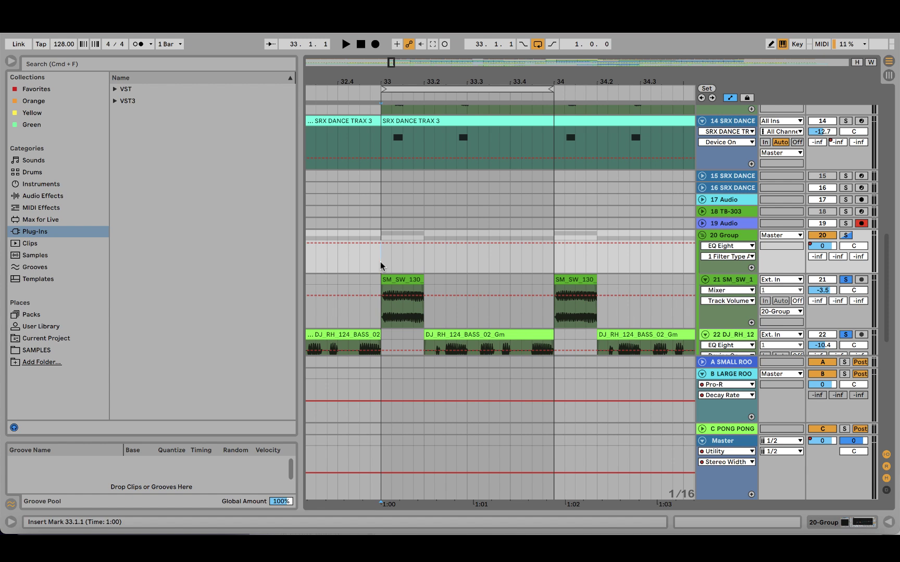
scroll(433, 292, "down", 2)
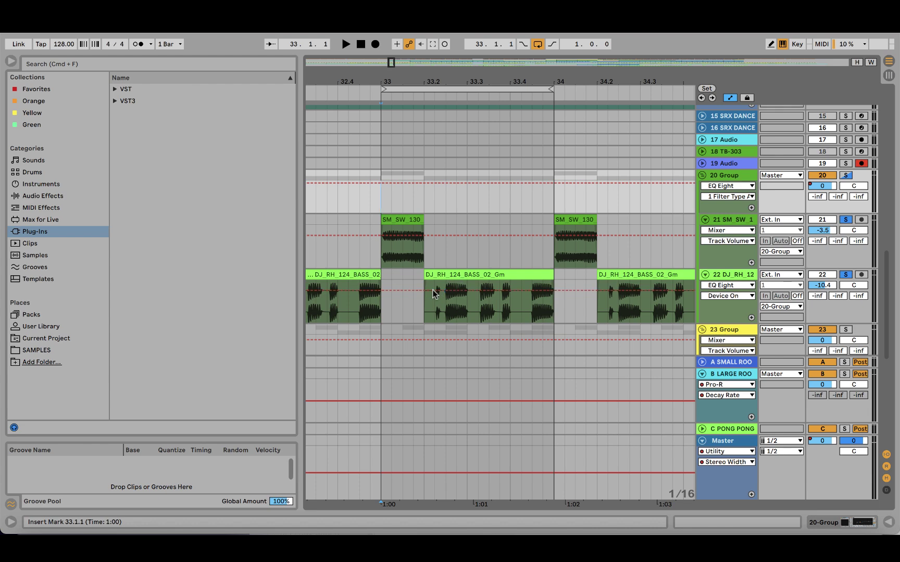
left_click(380, 259)
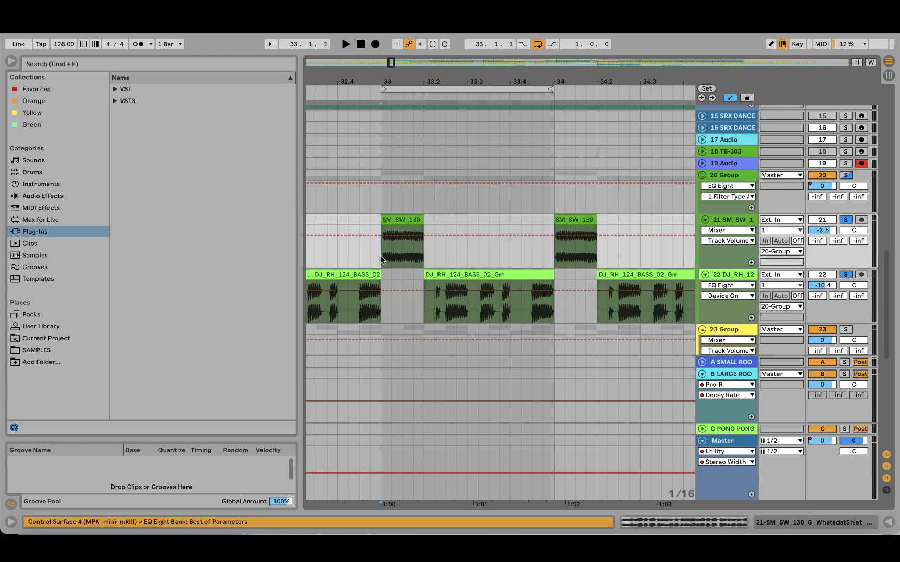
key("space")
scroll(490, 283, "down", 5)
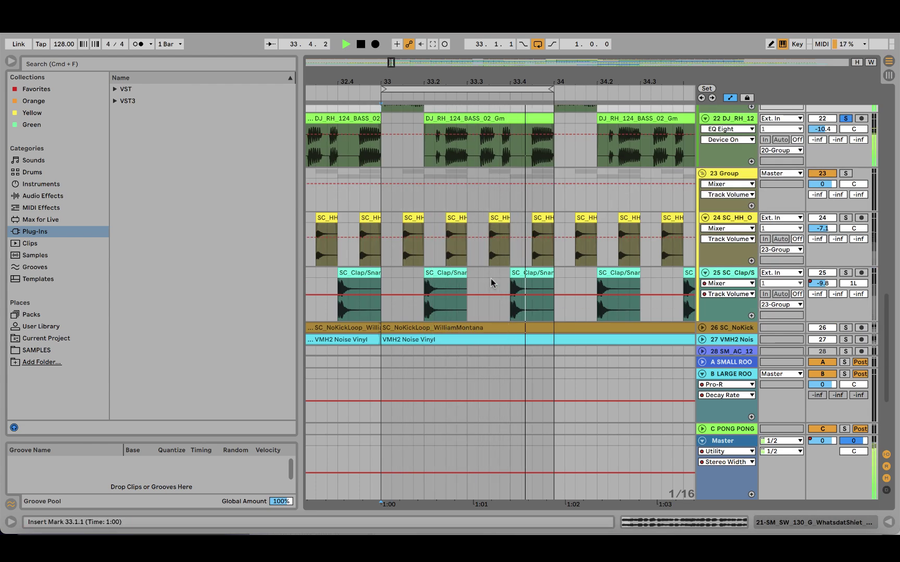
Step: Look over the tracks below the hi-hat and clap, and stop the arrangement's playback
scroll(490, 283, "down", 5)
scroll(490, 283, "up", 10)
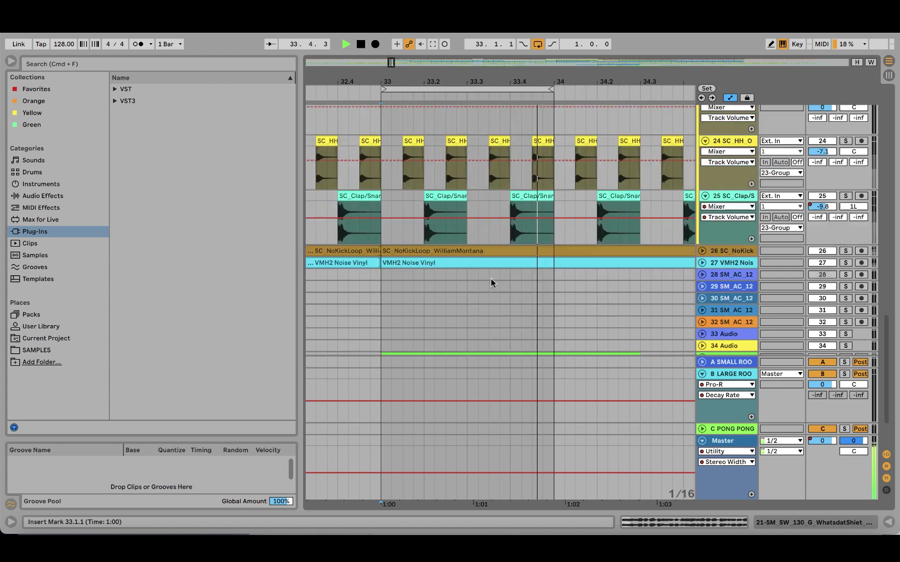
key("space")
scroll(492, 282, "down", 4)
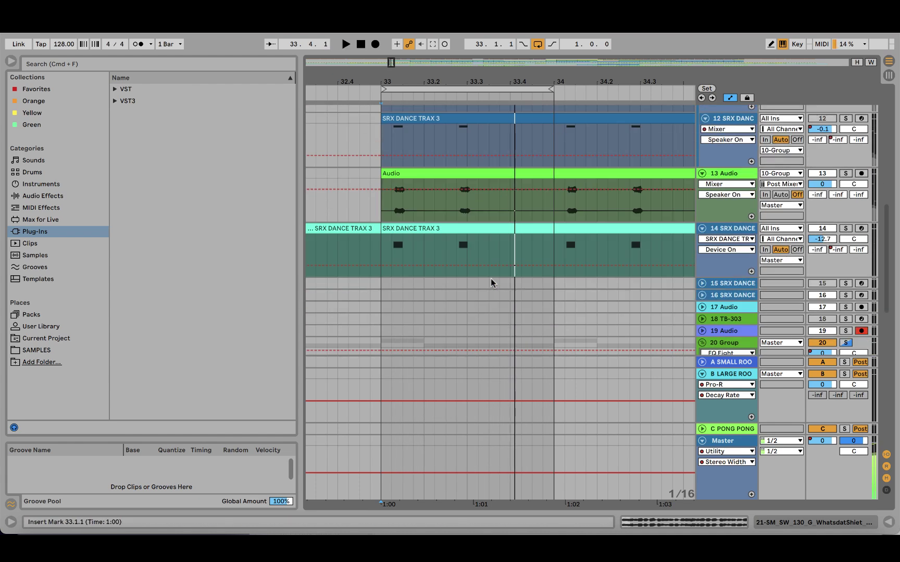
Step: Place the insert mark at bar 33 on track 13 Audio, solo that track and play it
left_click_drag(391, 82, 391, 104)
scroll(392, 87, "down", 3)
scroll(414, 220, "down", 1)
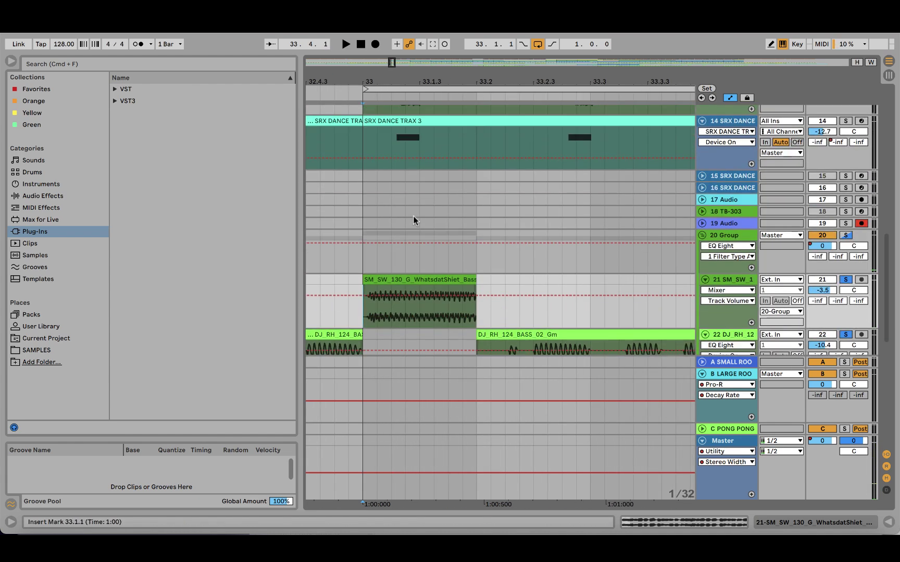
scroll(414, 220, "up", 1)
scroll(414, 220, "down", 1)
scroll(414, 219, "up", 4)
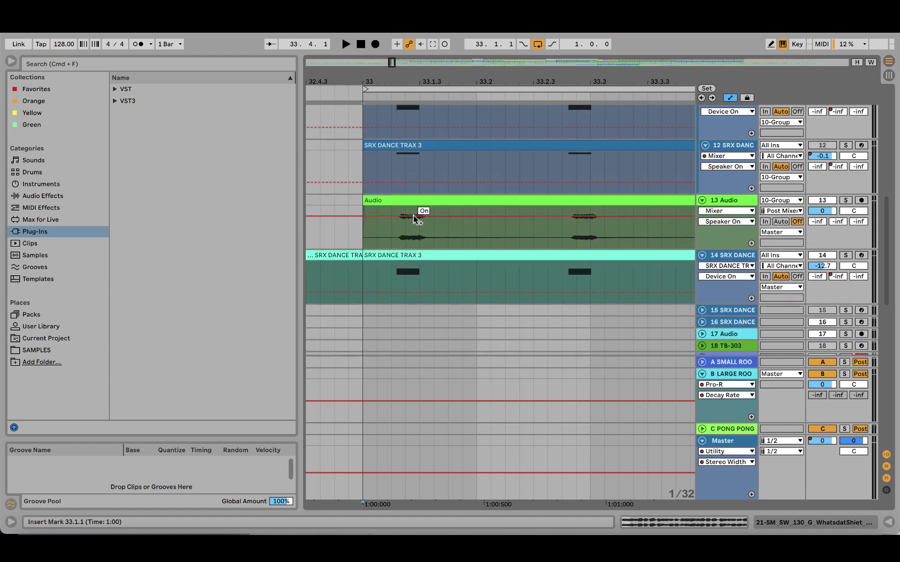
left_click(377, 233)
left_click(845, 201)
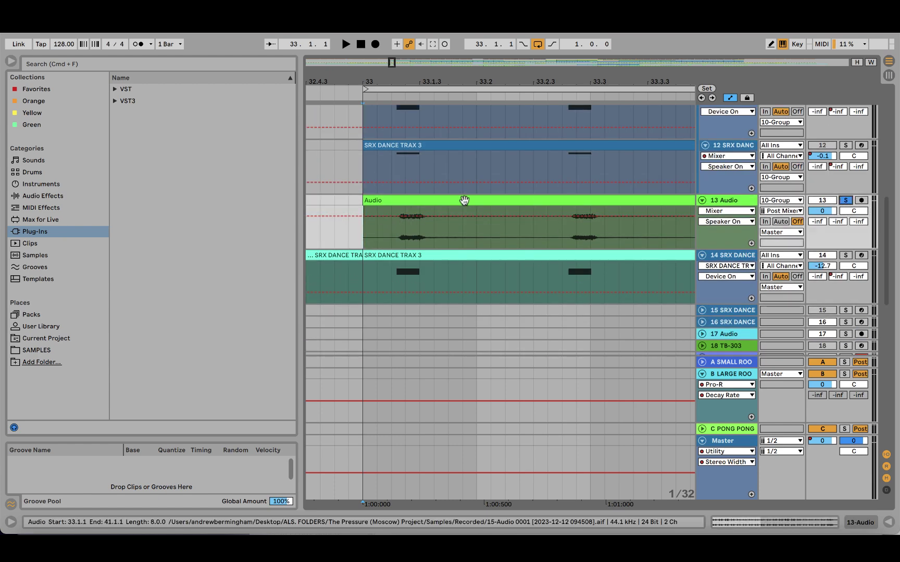
key("space")
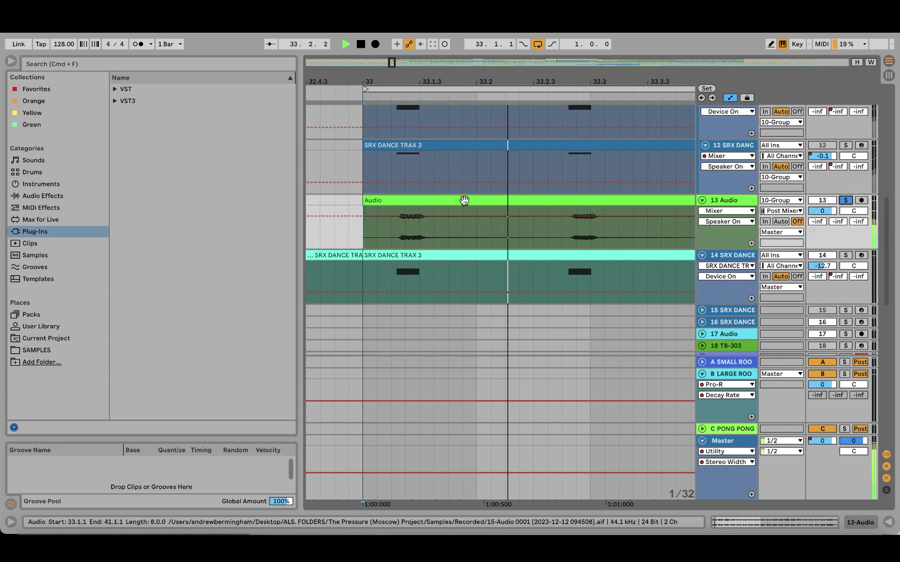
Step: Stop playback and select track 13's audio from 33.2.3 to 33.3.3
left_click_drag(468, 81, 394, 84)
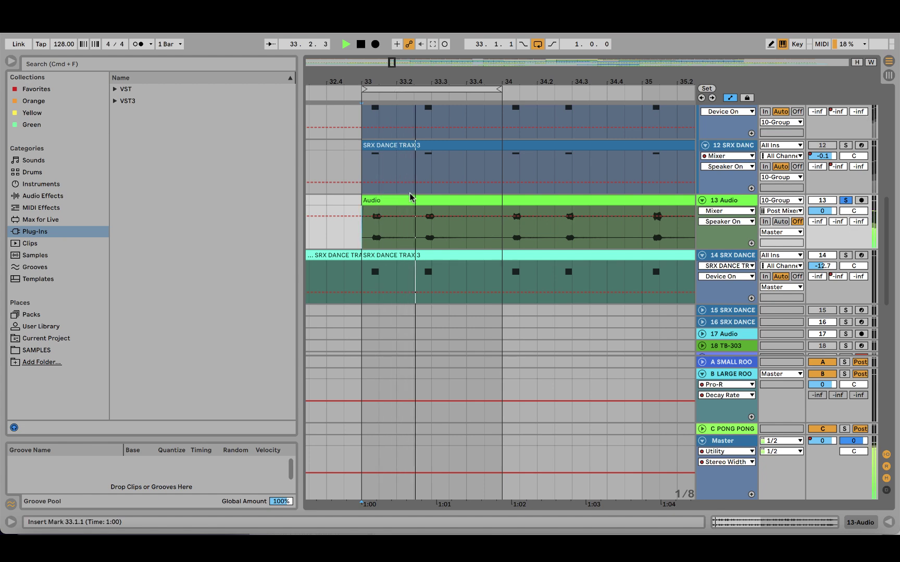
key("space")
left_click_drag(415, 224, 446, 203)
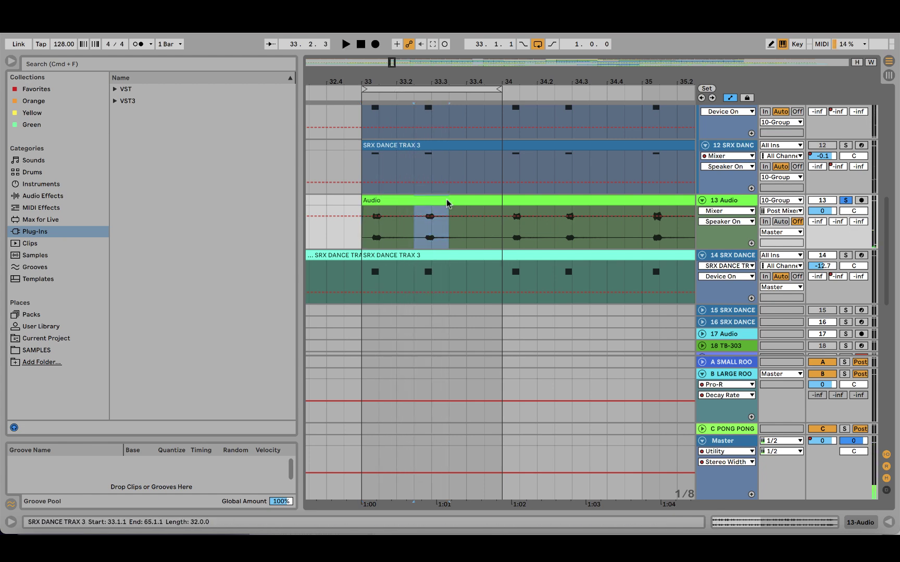
Step: Return the insert mark to bar 33 on track 13 and start playback again
scroll(447, 203, "down", 5)
scroll(447, 200, "up", 4)
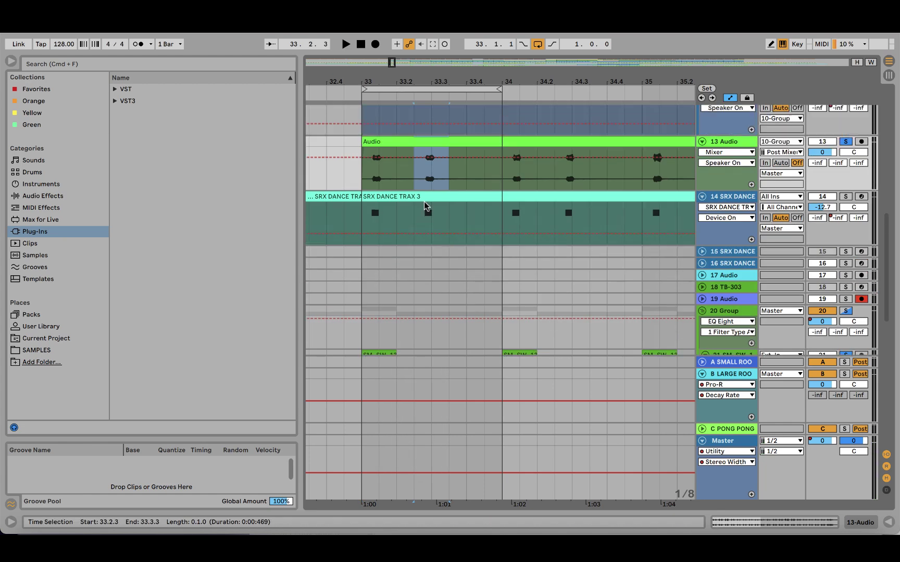
left_click(362, 208)
key("space")
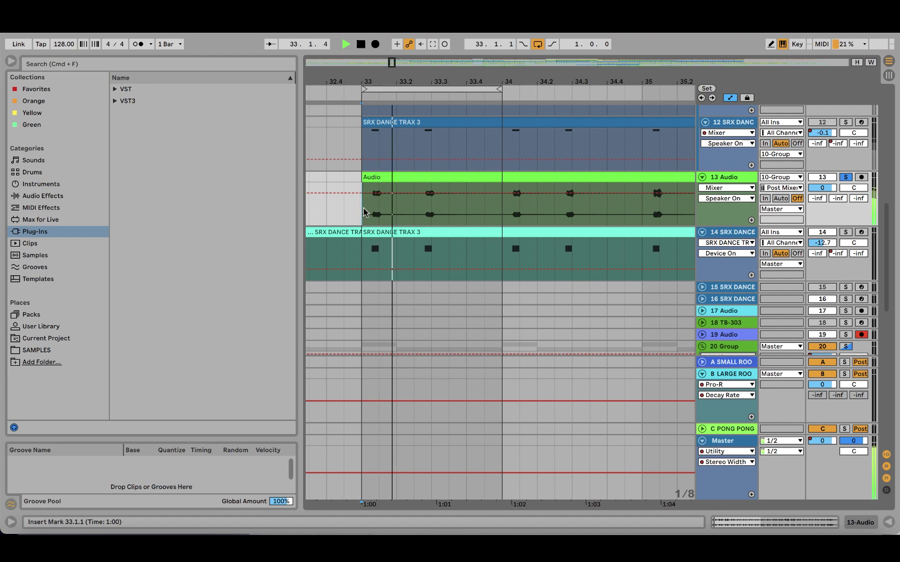
Step: Unfold the 35 909 Core Kit track, solo it during playback and stop the arrangement
scroll(524, 256, "down", 5)
scroll(523, 257, "down", 10)
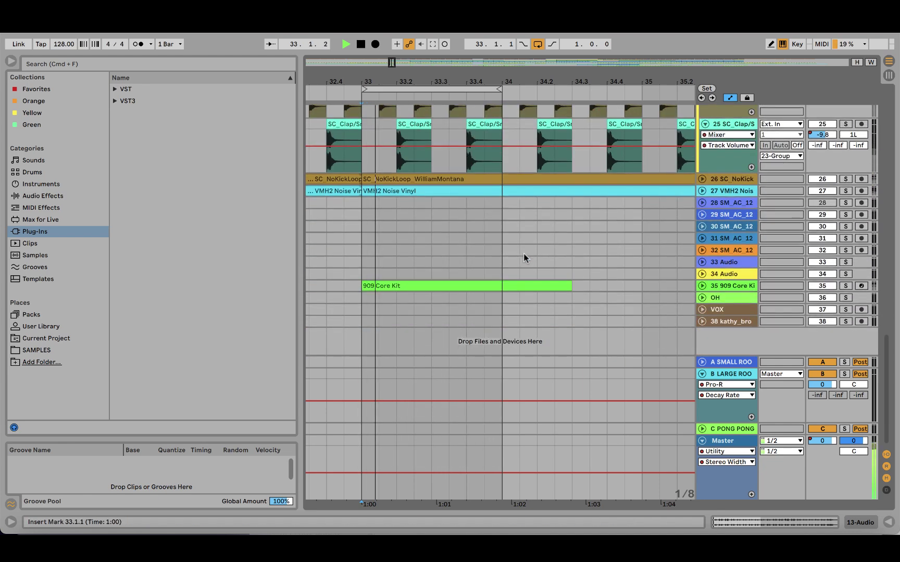
left_click(702, 285)
left_click(843, 286)
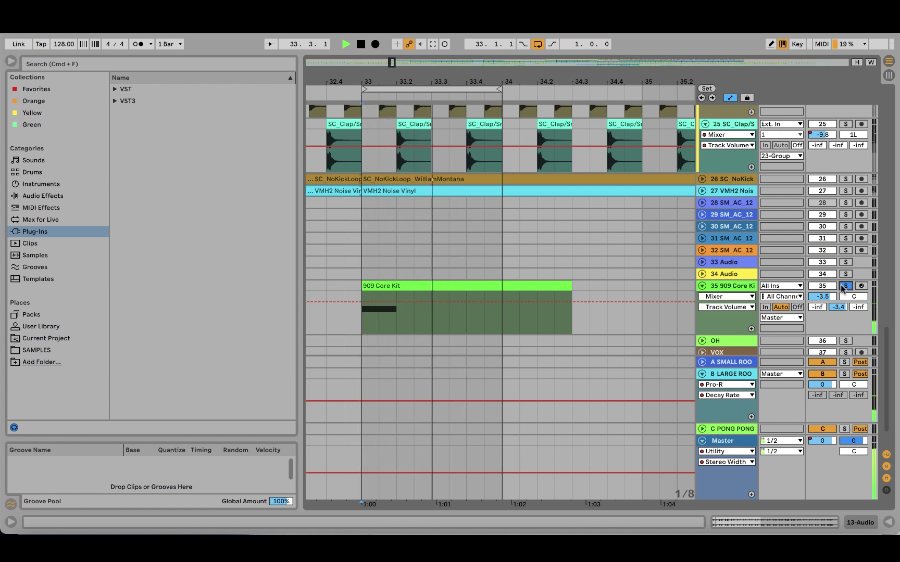
key("space")
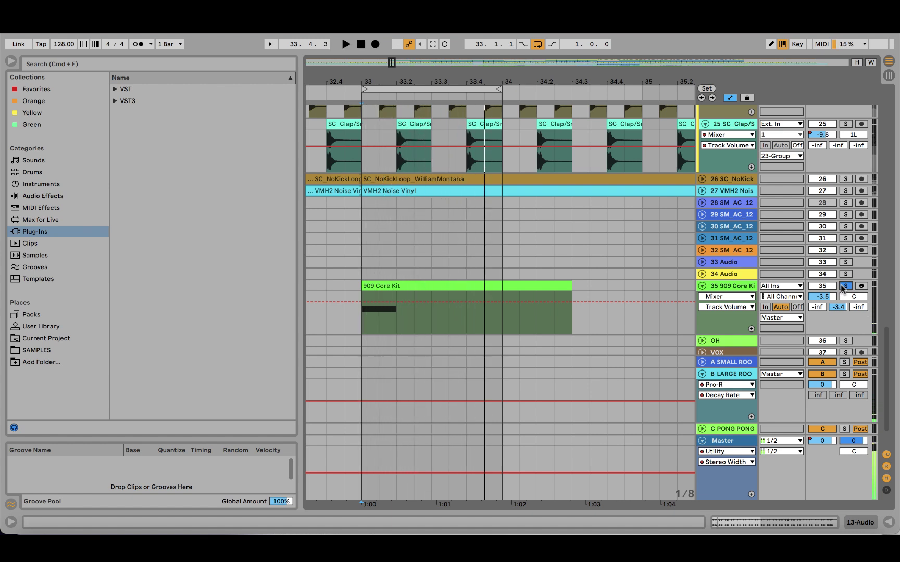
Step: Unfold tracks 27 VMH2 Noise Vinyl and 26 SC_NoKickLoop and place the insert mark at bar 33 on track 26
left_click(701, 191)
left_click(701, 179)
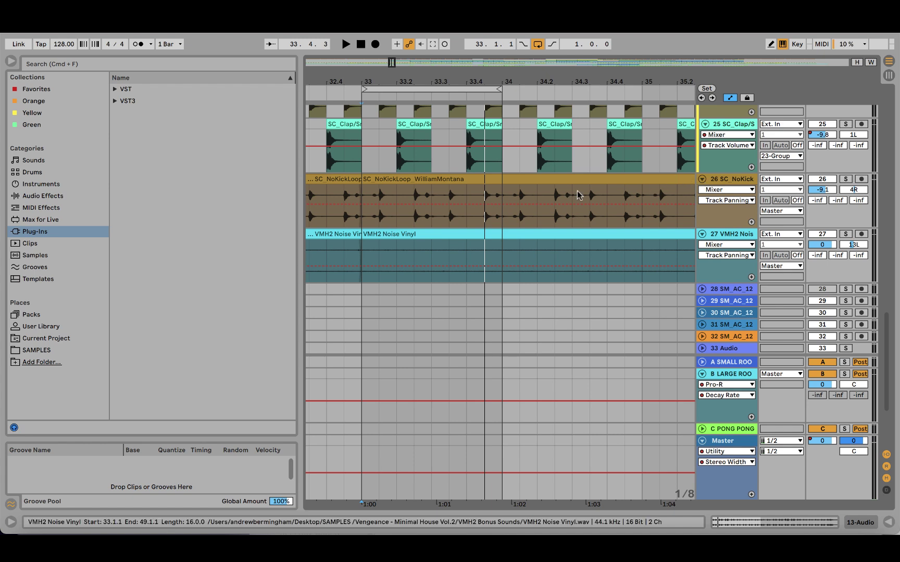
left_click(366, 217)
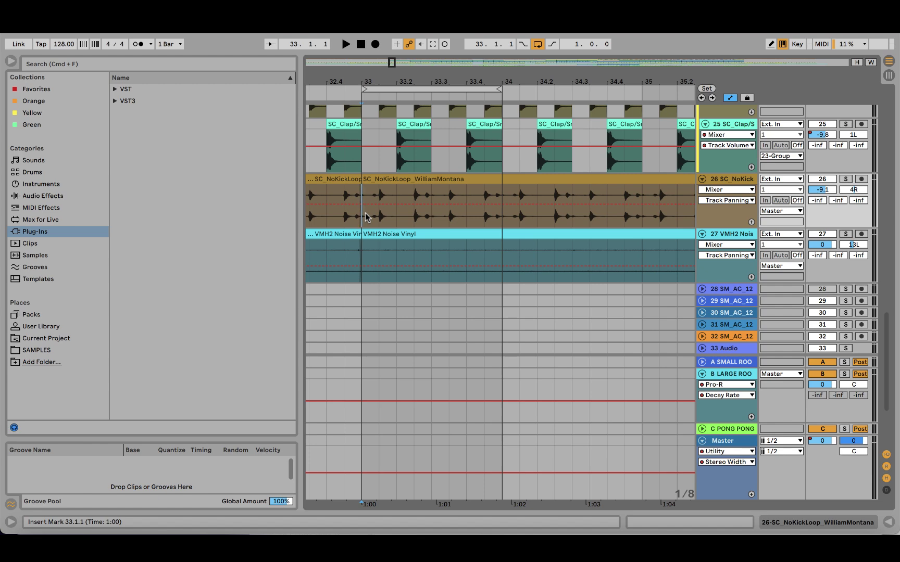
Step: Show and hide the 909 Core Kit track's device chain and audition the track from bar 33
scroll(365, 215, "down", 5)
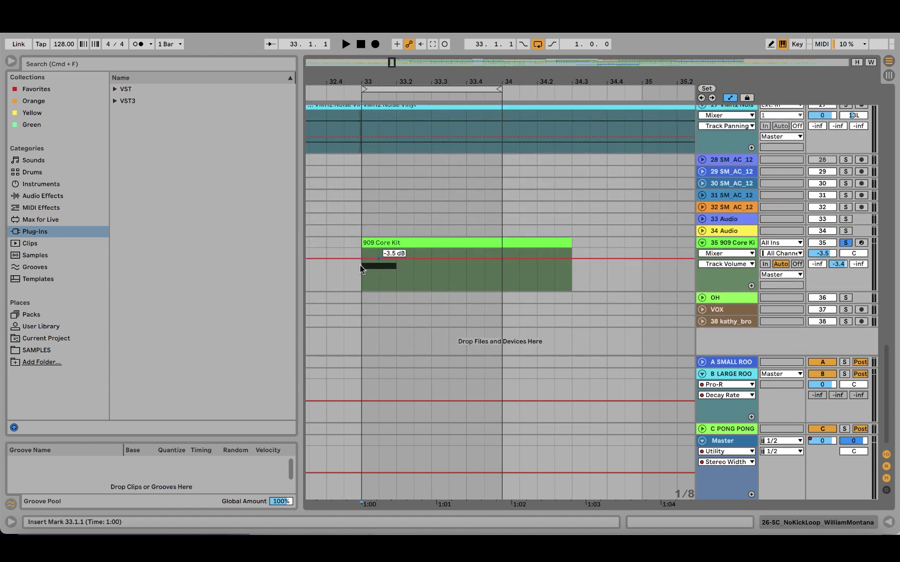
left_click(358, 279)
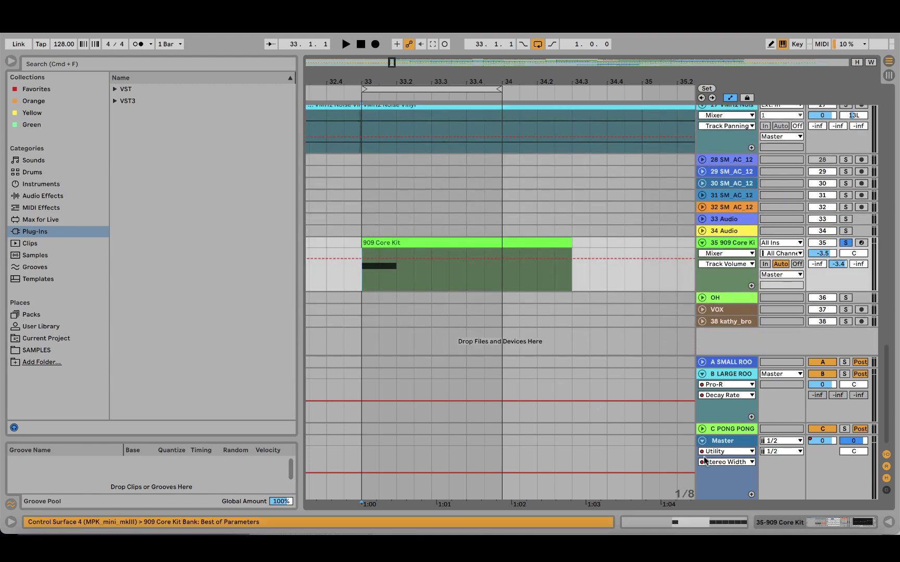
left_click(832, 524)
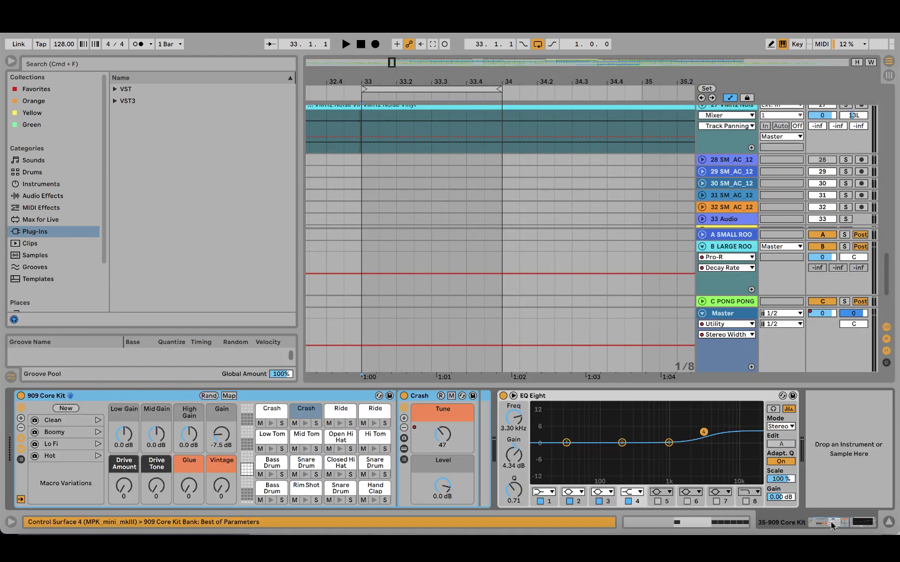
double_click(476, 385)
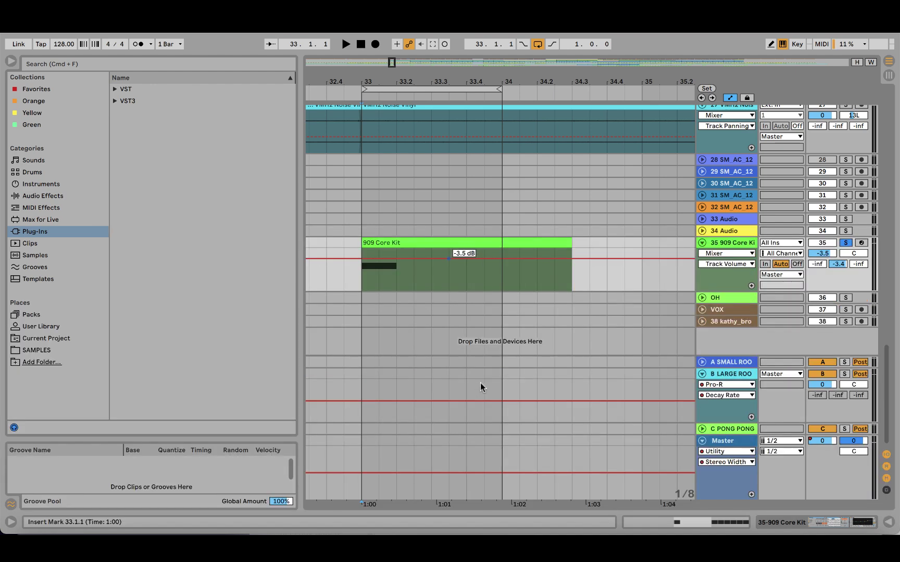
left_click(846, 244)
key("space")
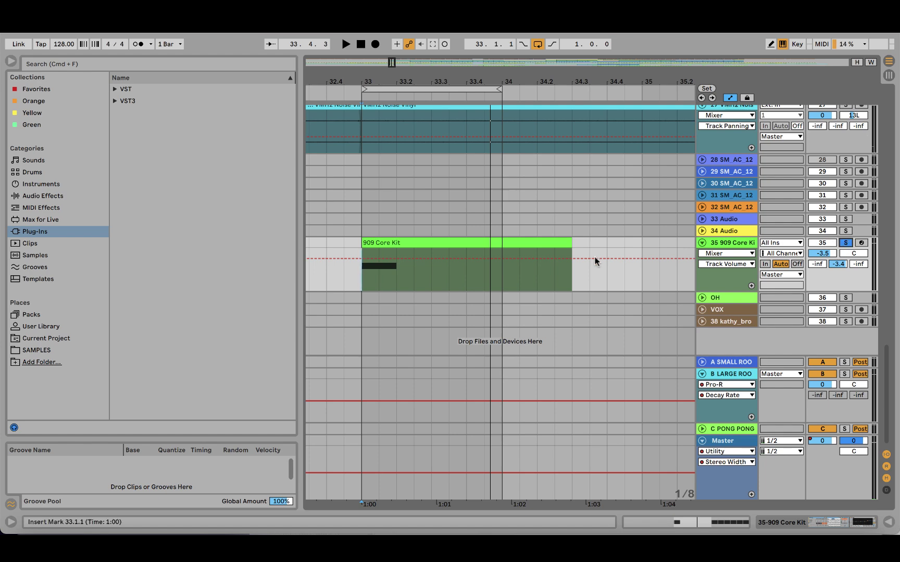
Step: Place the insert mark at bar 33 on track 26 and set the loop to two bars, 33 to 35
scroll(476, 268, "up", 10)
scroll(476, 266, "down", 3)
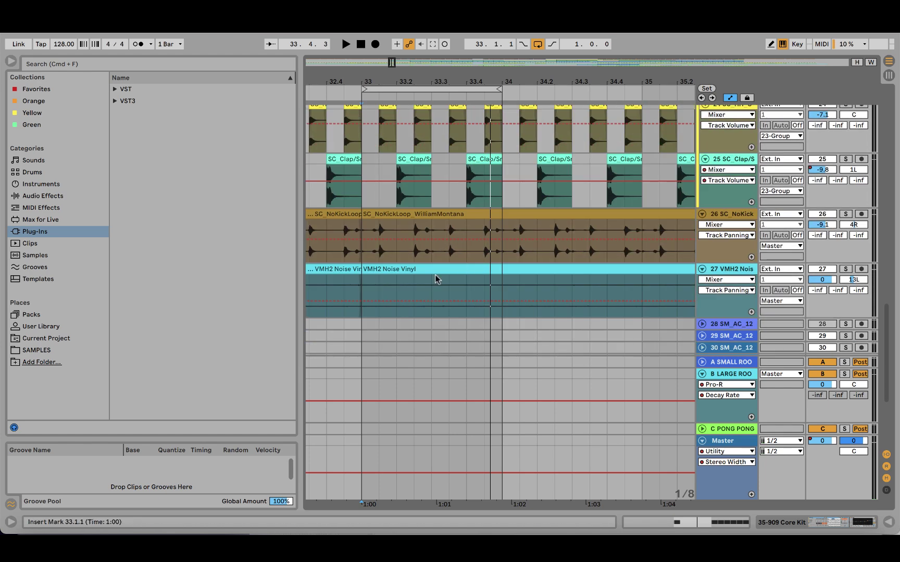
left_click(363, 258)
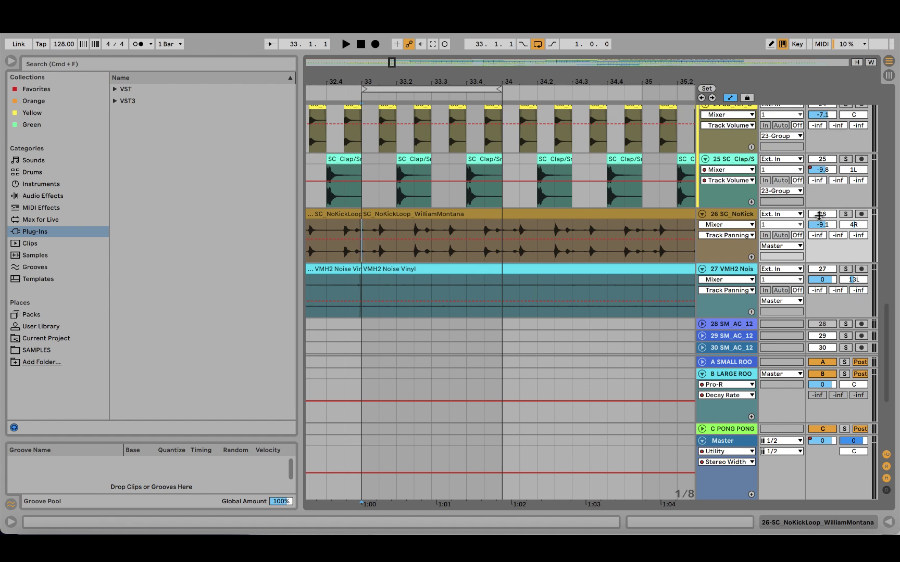
scroll(506, 207, "up", 8)
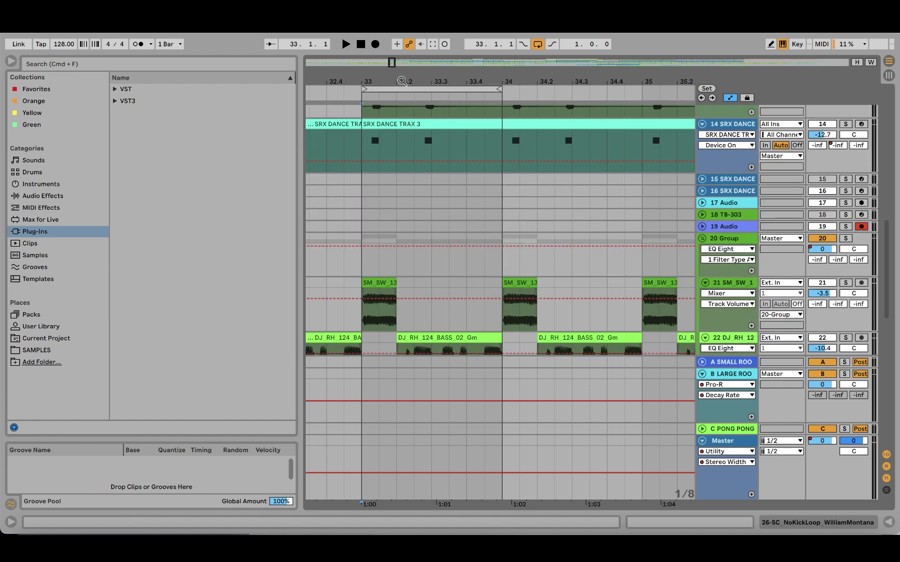
left_click_drag(402, 81, 535, 89)
Step: Select bars 33 to 35 of the track 3 hat clips and show and hide that track's device chain
scroll(433, 87, "up", 5)
scroll(483, 230, "down", 5)
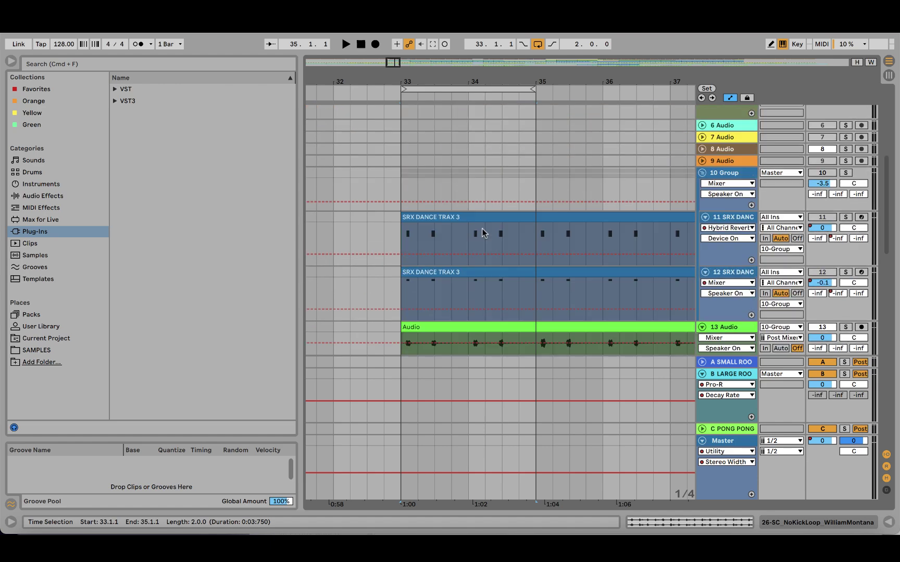
scroll(482, 233, "down", 5)
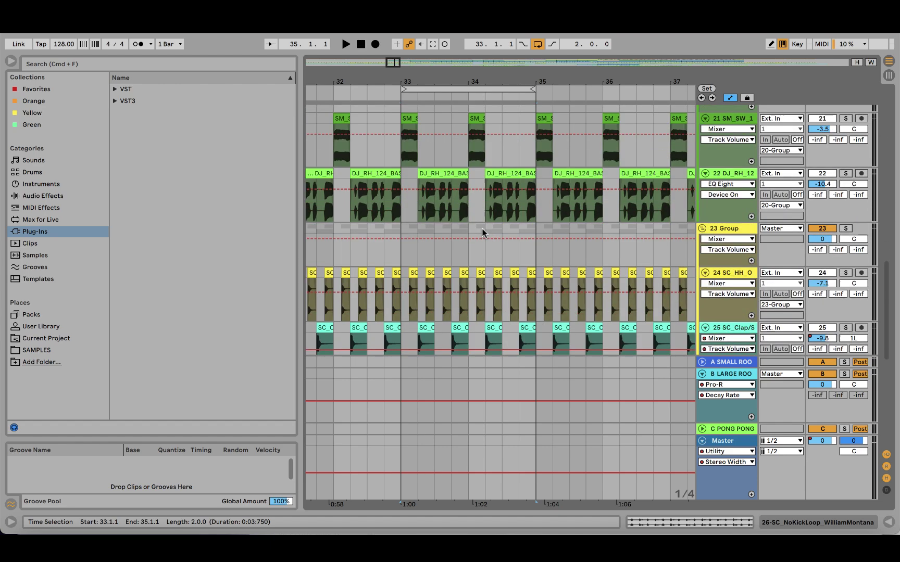
scroll(482, 233, "up", 2)
scroll(482, 233, "up", 15)
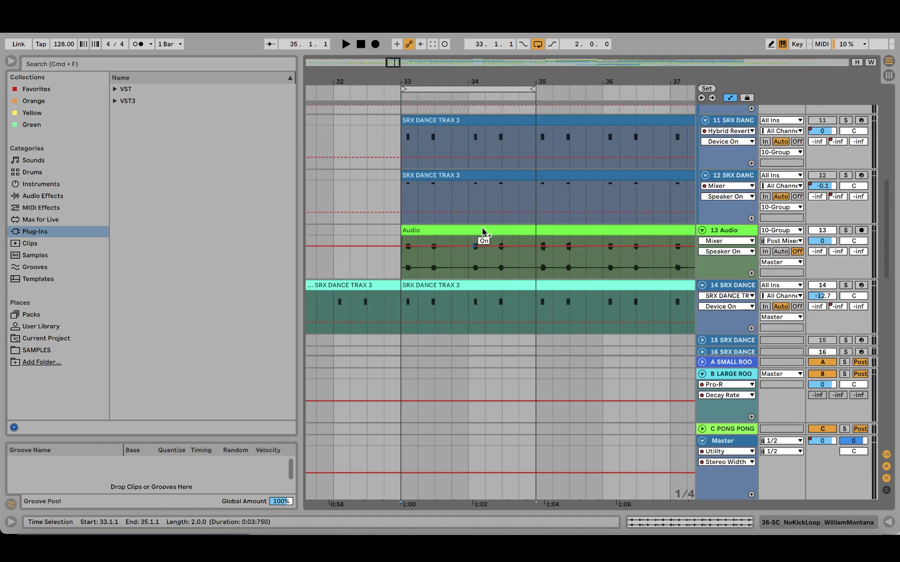
scroll(482, 233, "up", 3)
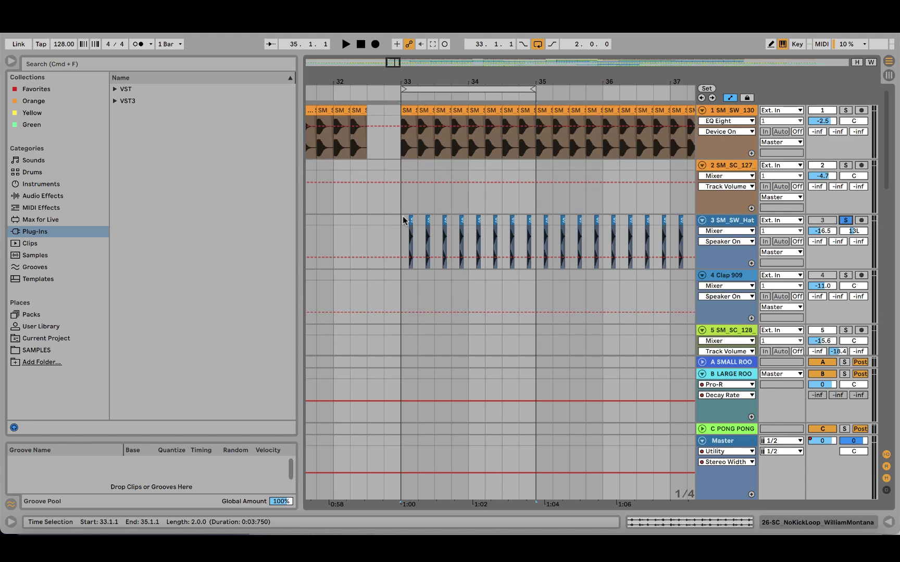
left_click_drag(404, 219, 571, 260)
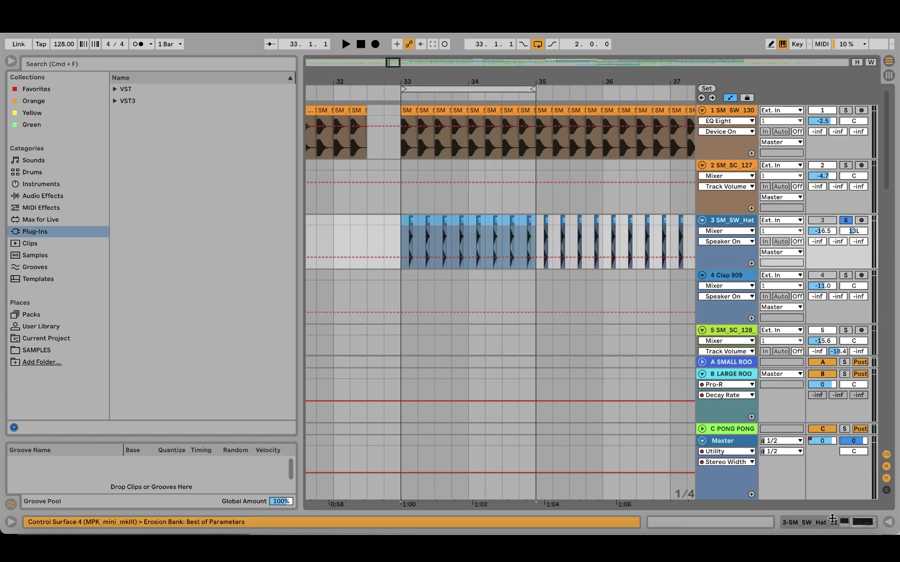
left_click(832, 521)
left_click(461, 386)
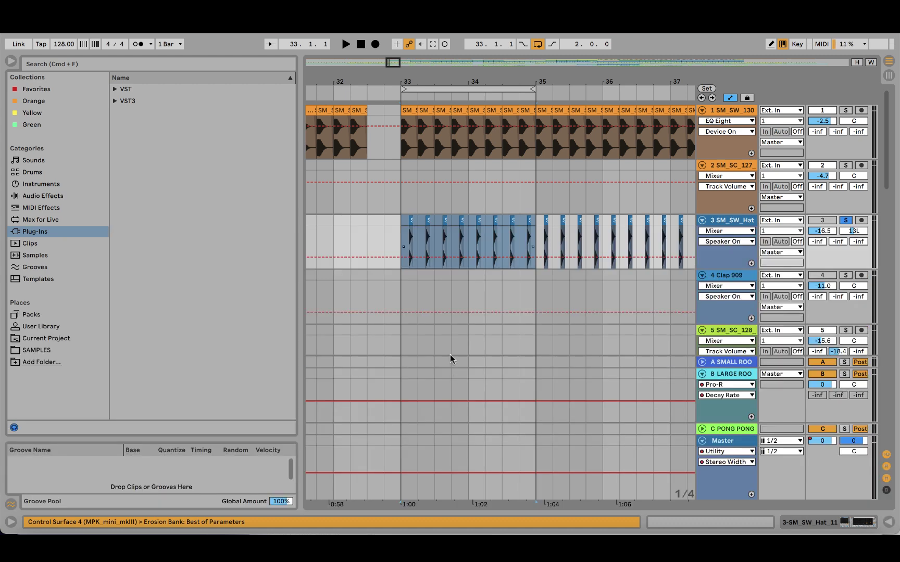
Step: Play the loop from bar 33 and solo tracks 24 and 25 alongside the track 3 hat
left_click(402, 219)
key("space")
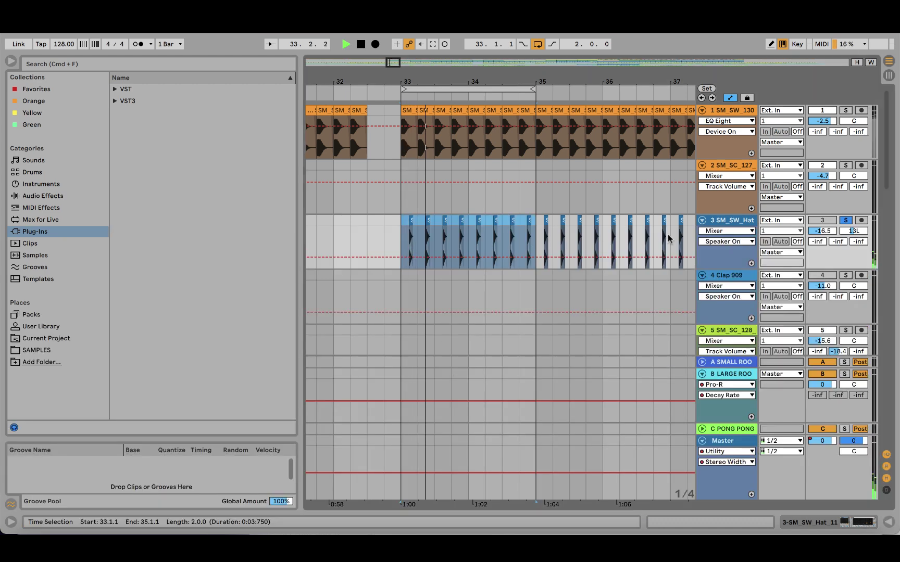
scroll(495, 260, "down", 15)
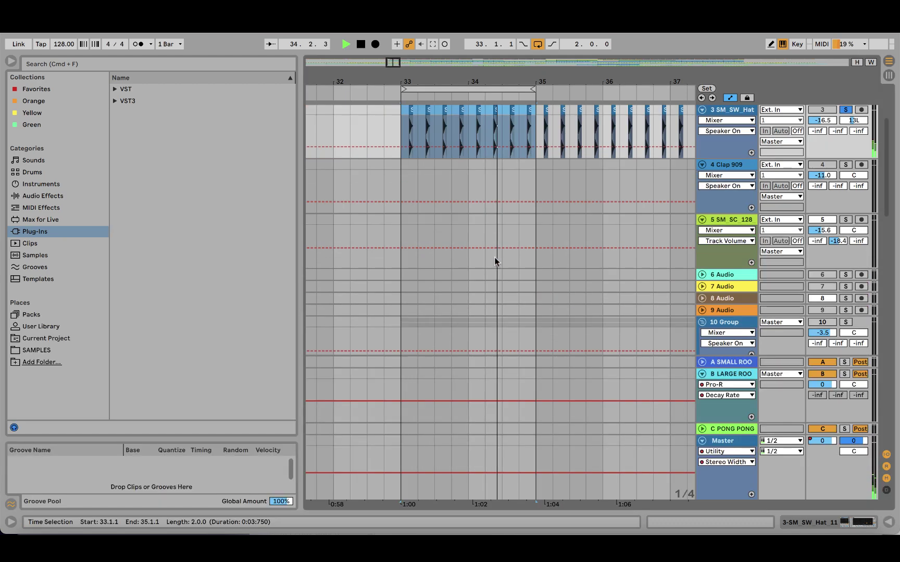
scroll(494, 257, "down", 8)
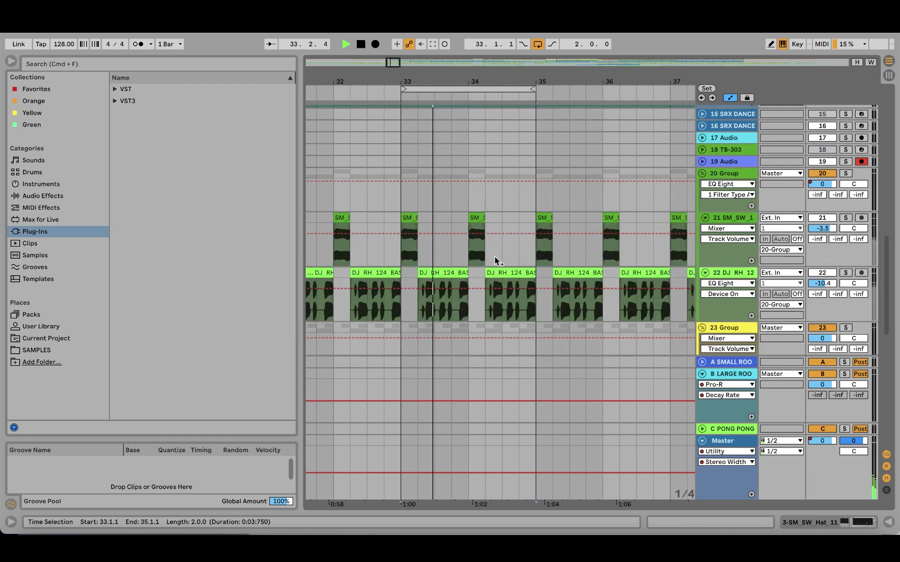
left_click(845, 227)
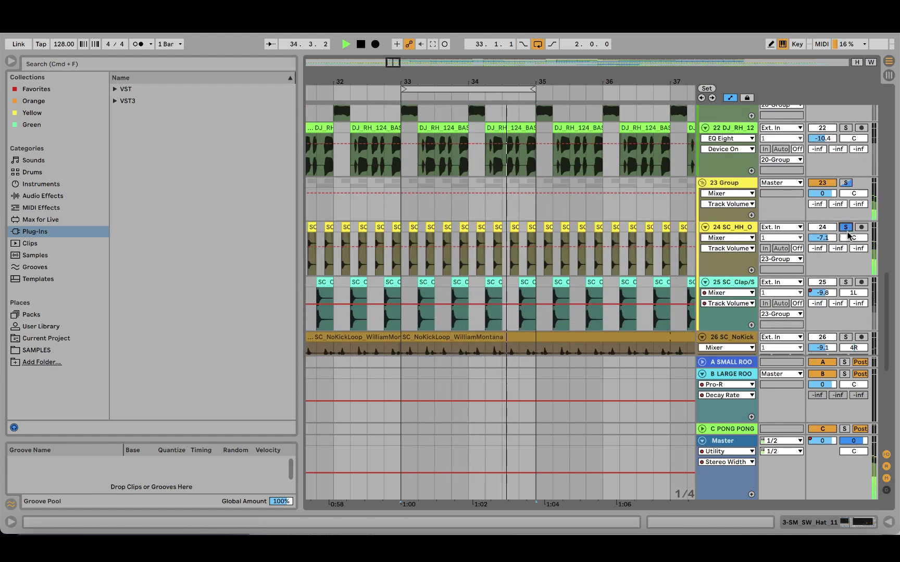
left_click(845, 282)
scroll(848, 273, "down", 3)
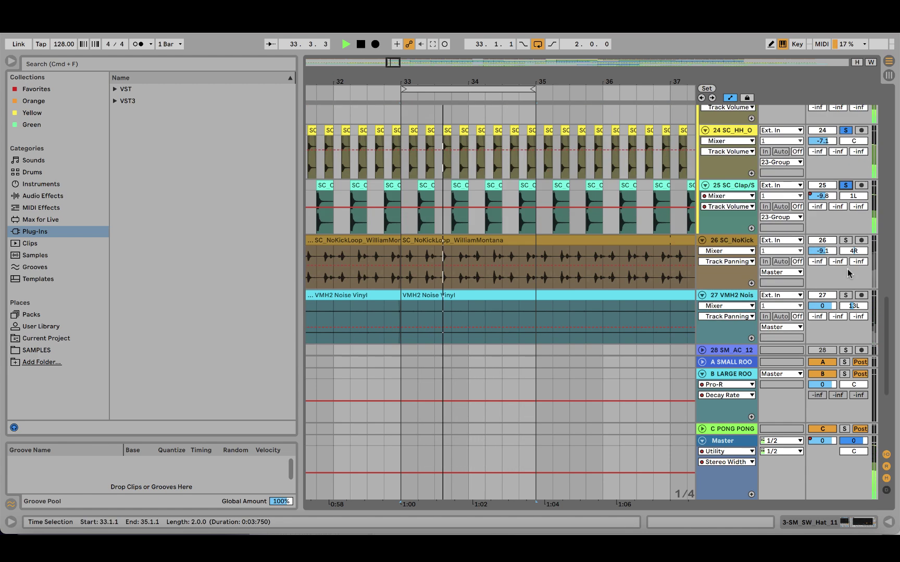
scroll(481, 248, "down", 6)
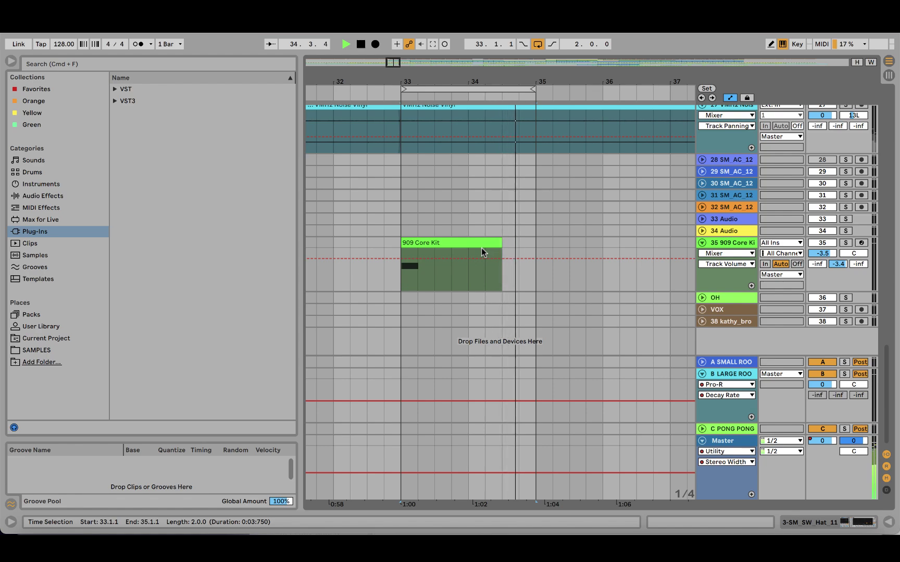
Step: Listen to the soloed percussion tracks over the loop, stop playback and place the insert mark at bar 33 on track 26
scroll(480, 248, "up", 10)
scroll(482, 251, "up", 10)
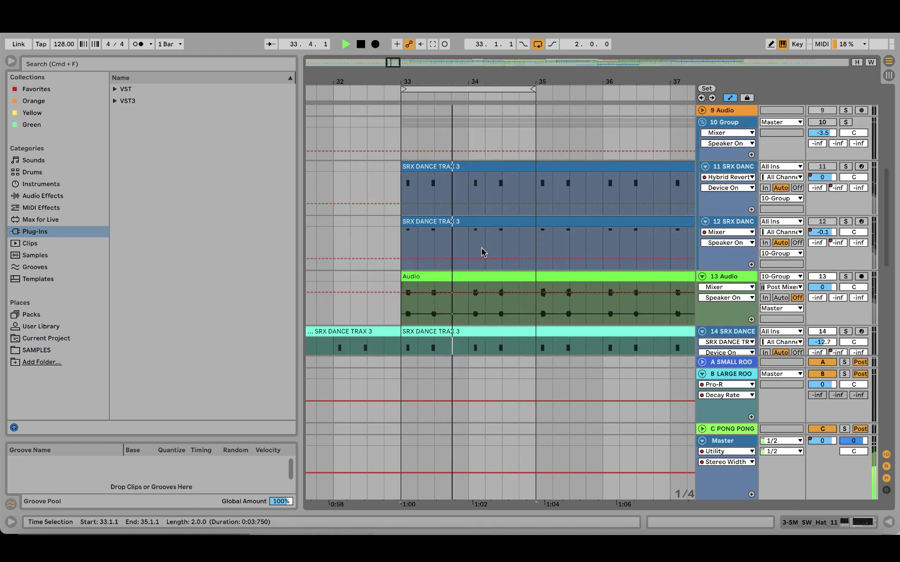
scroll(482, 251, "down", 10)
scroll(482, 247, "down", 8)
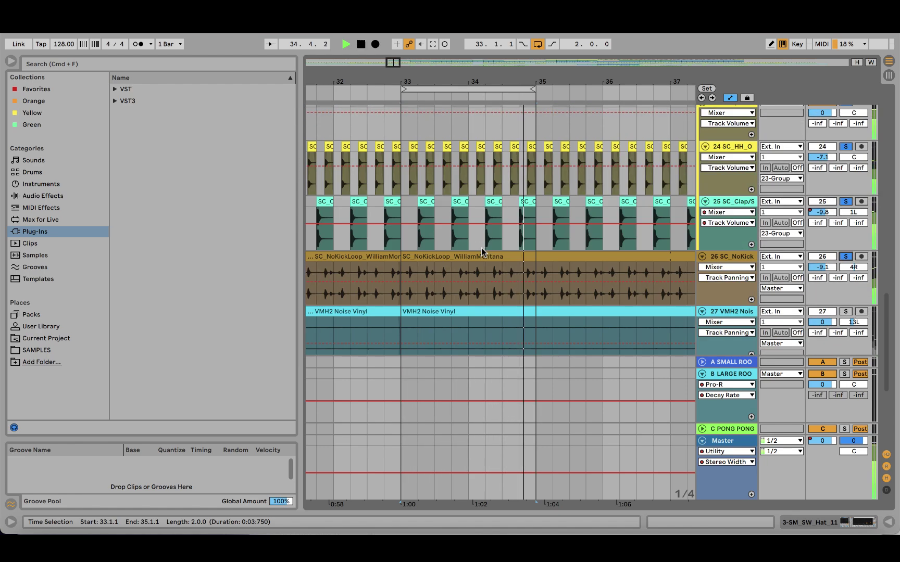
scroll(482, 248, "up", 4)
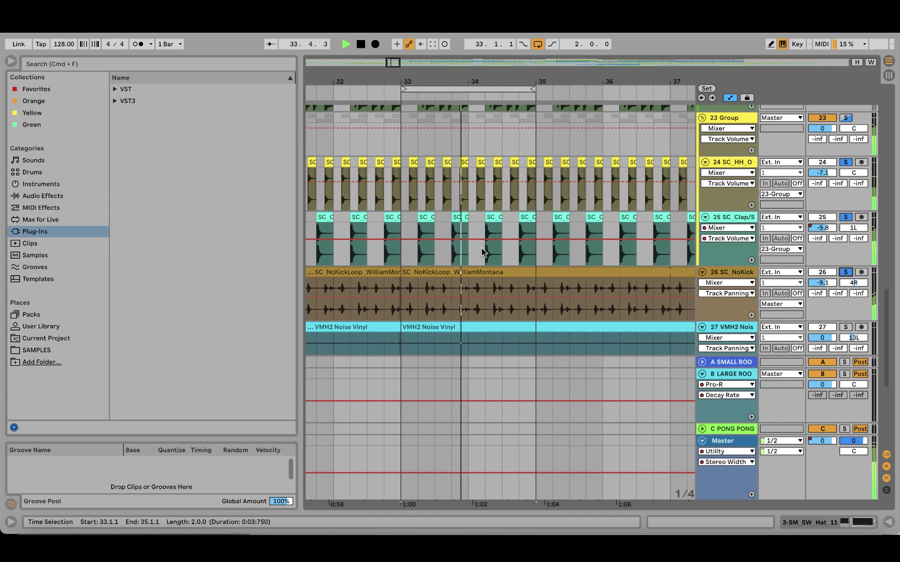
key("space")
left_click(401, 311)
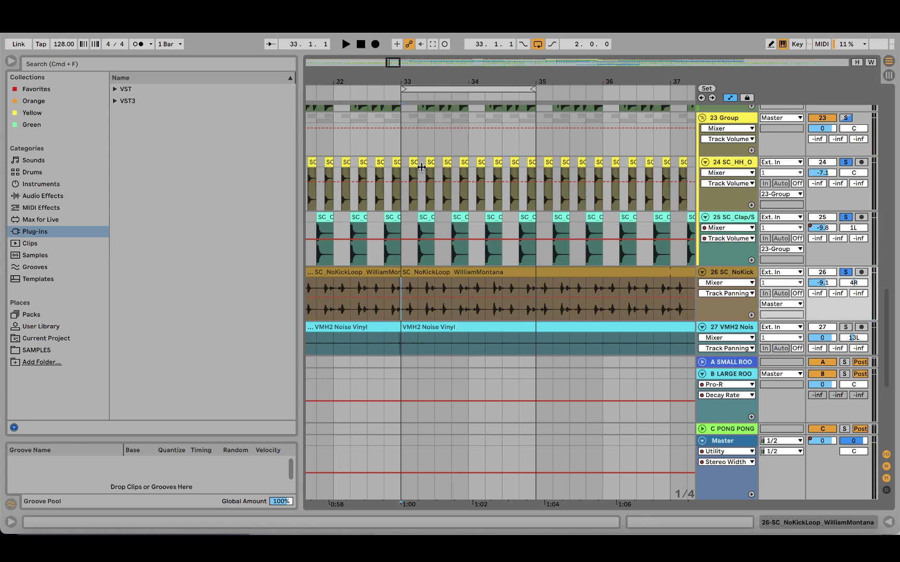
Step: Open the track 26 loop clip's sample details, show the track's device chain and hide it again
left_click_drag(430, 81, 436, 167)
double_click(445, 272)
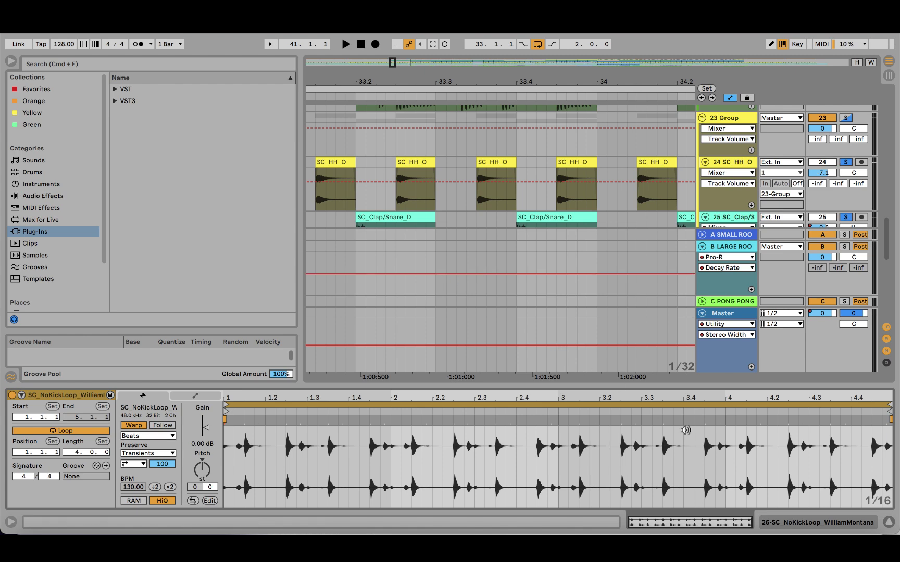
left_click(824, 524)
double_click(506, 381)
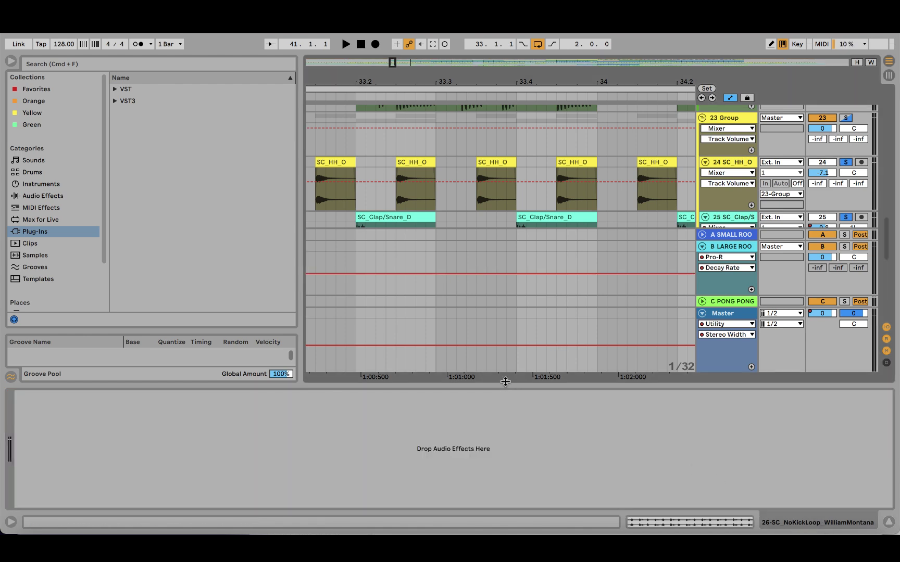
Step: Place the insert mark at bar 33 on the track 3 hat and play the loop with its device chain shown
left_click_drag(454, 97, 450, 96)
scroll(447, 251, "up", 15)
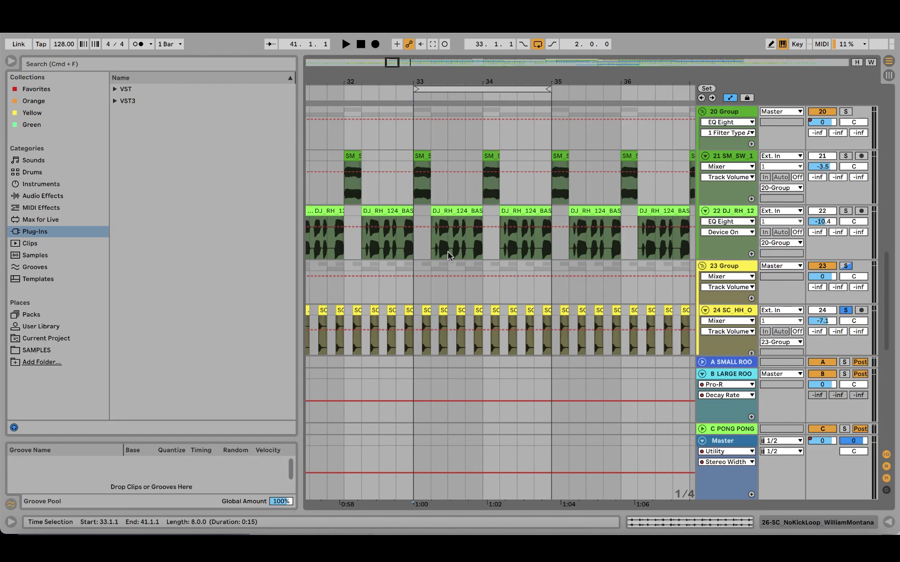
scroll(450, 250, "up", 3)
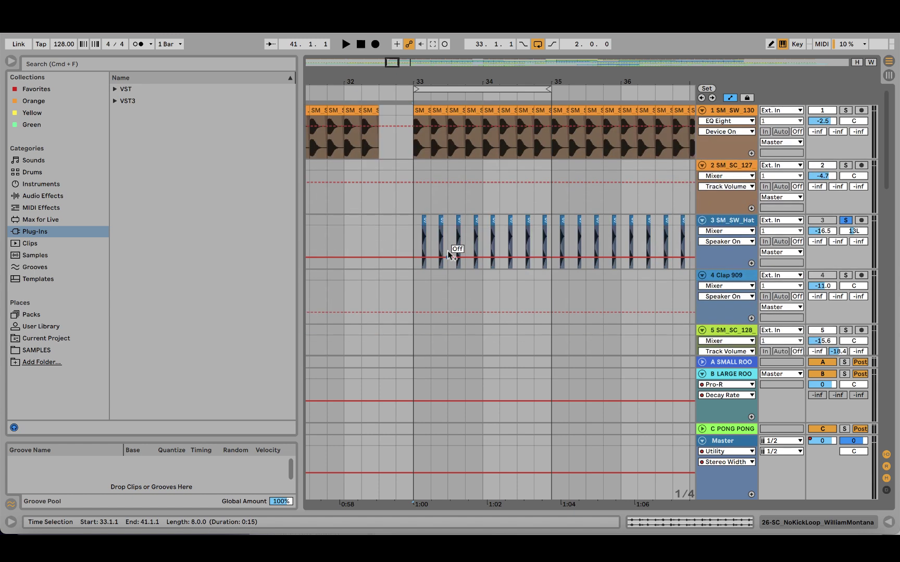
left_click(408, 215)
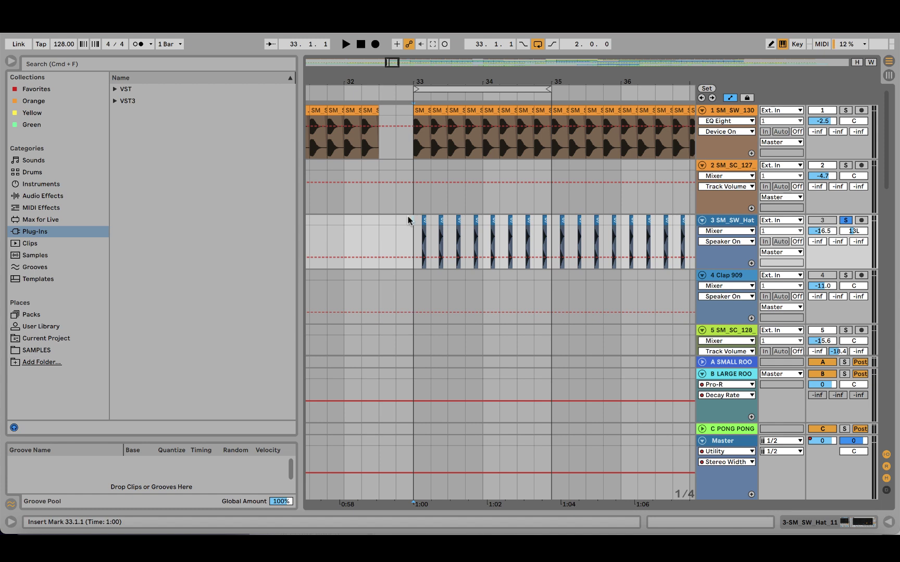
left_click_drag(428, 83, 431, 88)
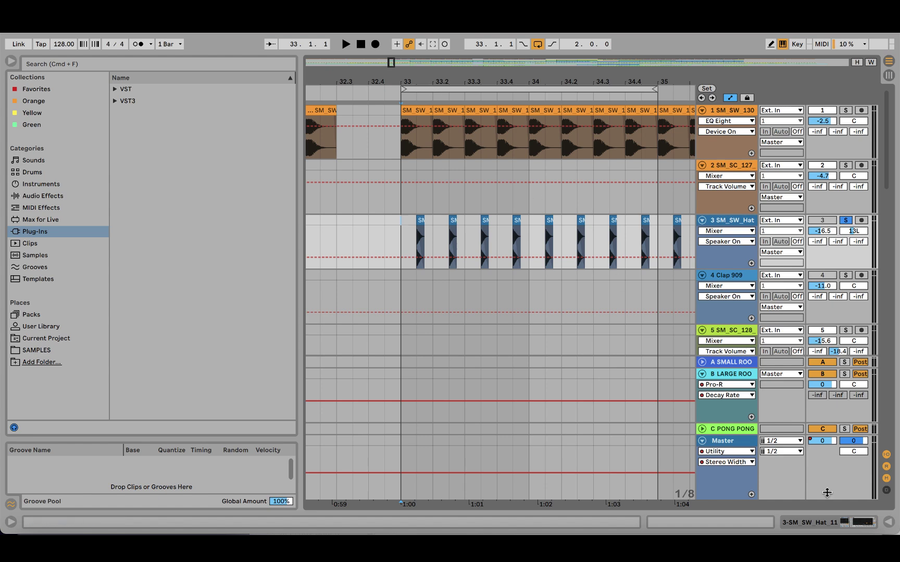
left_click(853, 520)
key("space")
scroll(448, 199, "down", 3)
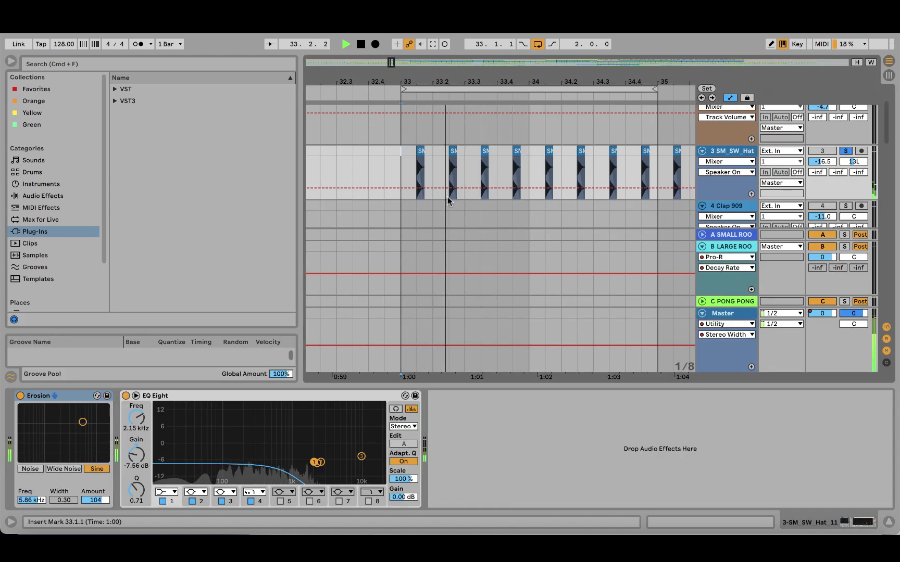
Step: Replay the soloed track 3 hat from bar 33 with its Erosion and EQ Eight effects displayed, and stop playback
key("space")
left_click(399, 160)
left_click(845, 151)
key("space")
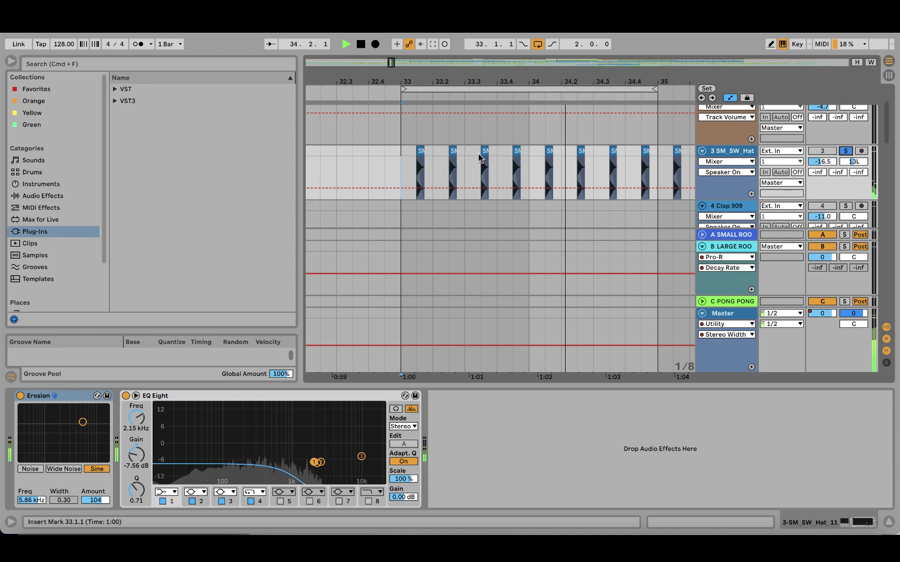
key("space")
Step: Inspect the device chains of tracks 24 and 25 while playing the loop
scroll(478, 154, "down", 6)
scroll(478, 155, "down", 10)
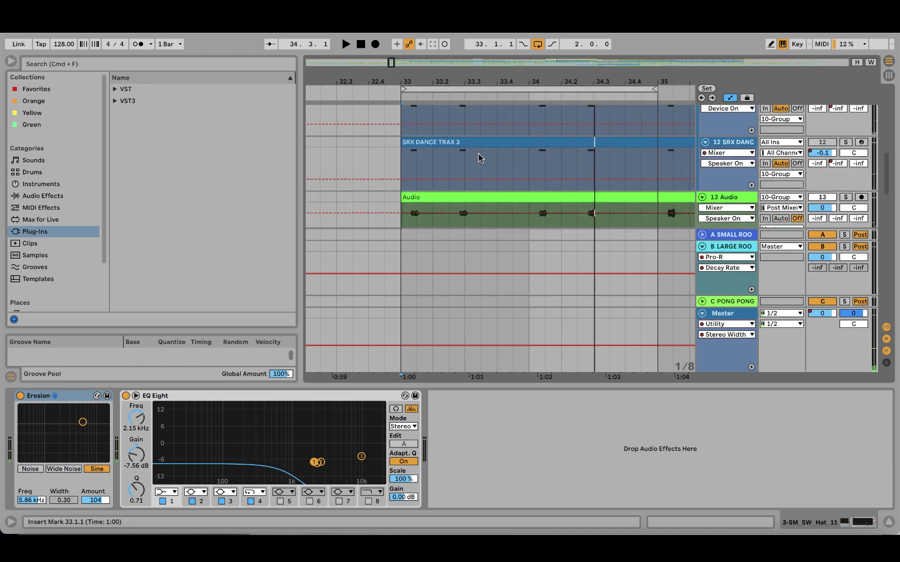
scroll(478, 154, "down", 3)
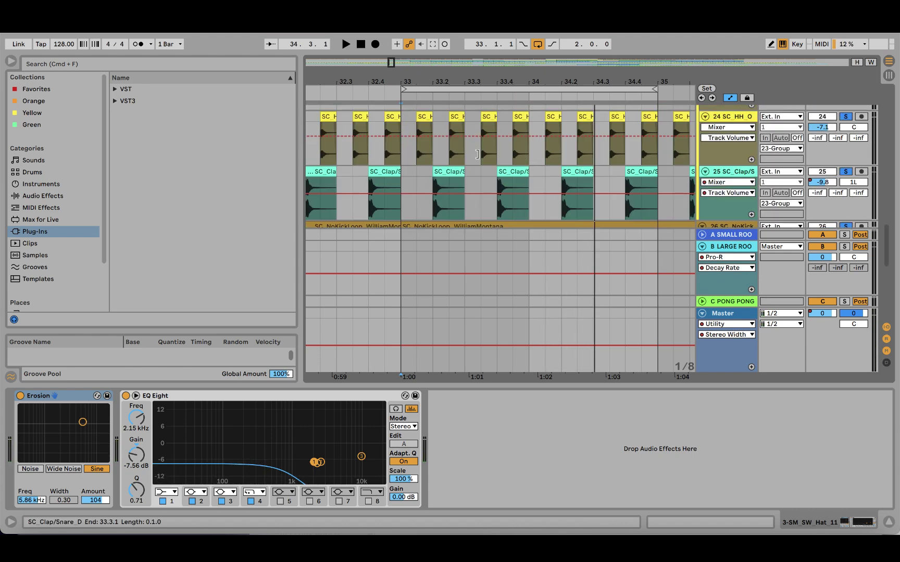
left_click(410, 159)
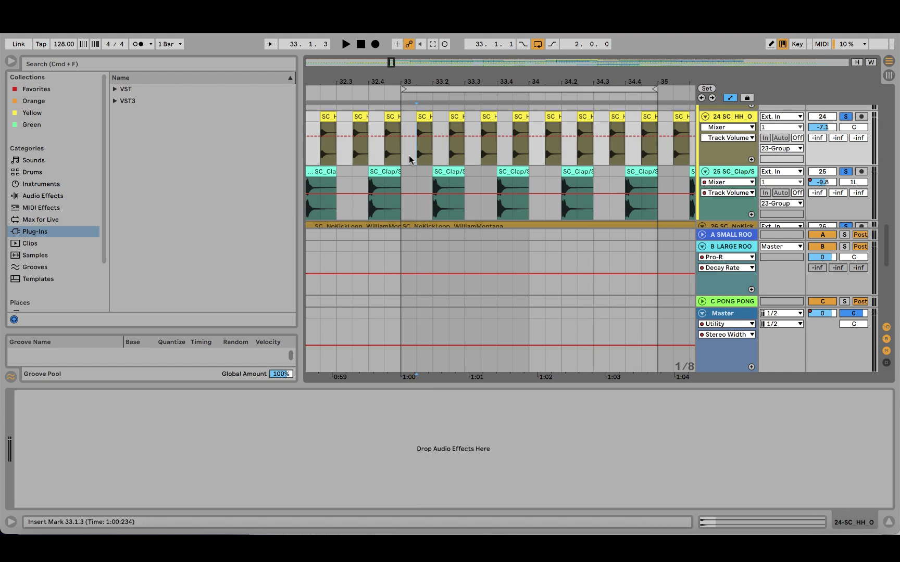
left_click(414, 170)
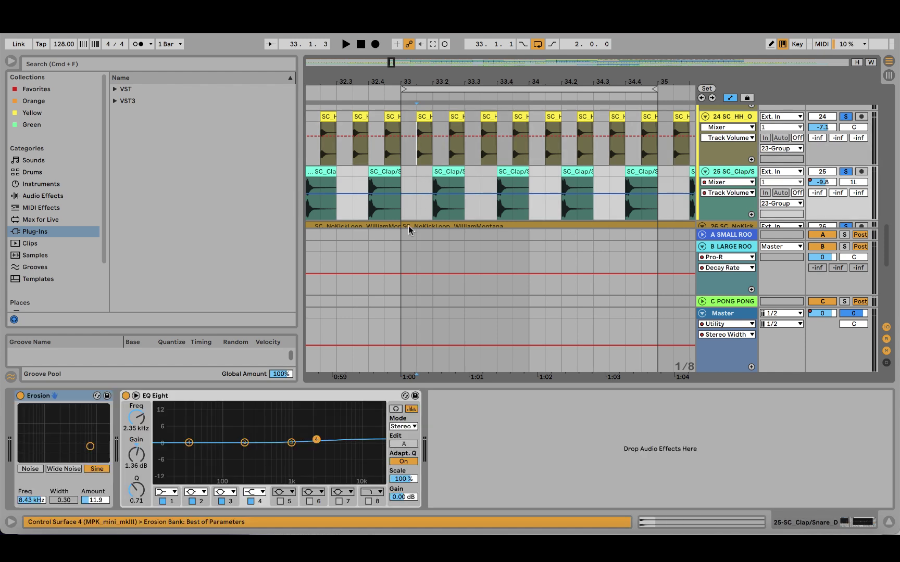
key("space")
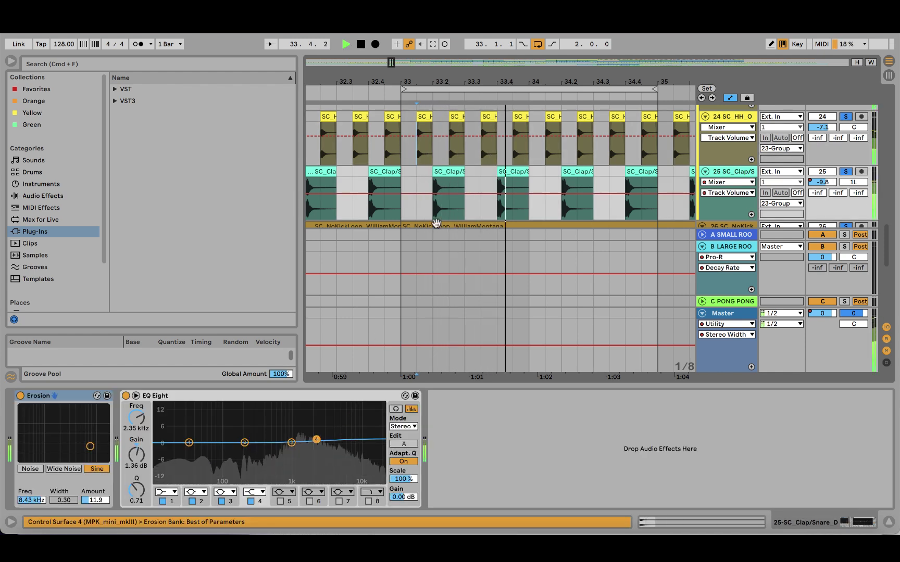
scroll(622, 190, "up", 1)
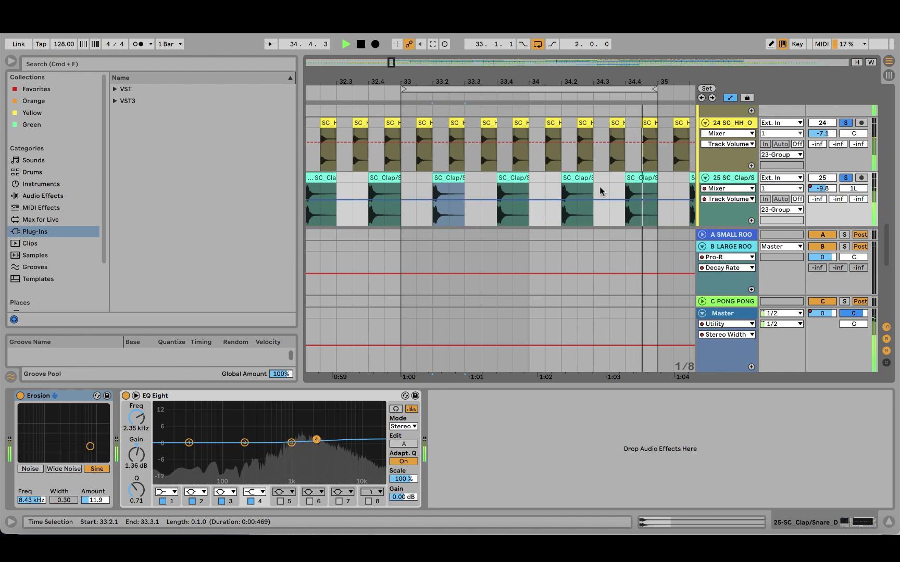
left_click(405, 166)
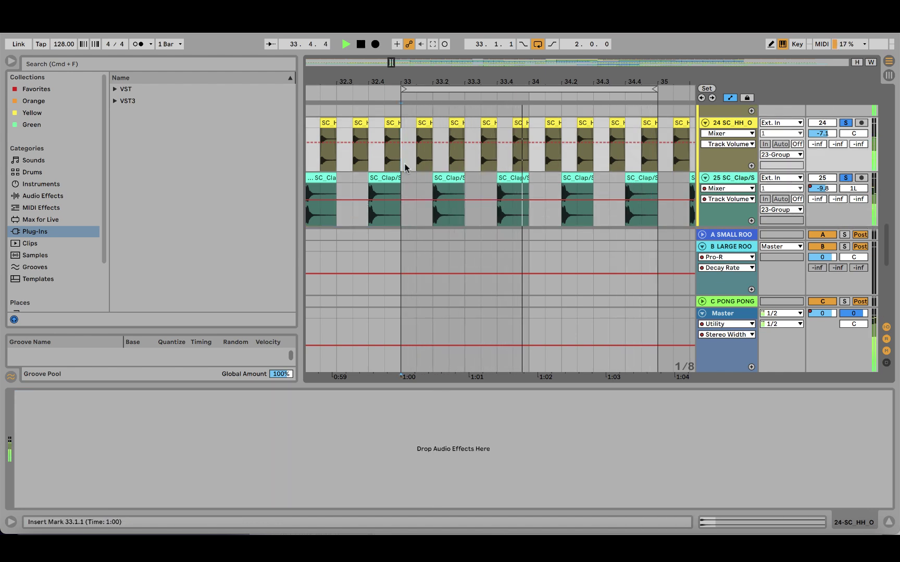
Step: Place the insert mark at bar 33 on track 26, stop playback and hide the device chain
scroll(405, 166, "down", 3)
scroll(405, 164, "down", 4)
scroll(395, 167, "up", 2)
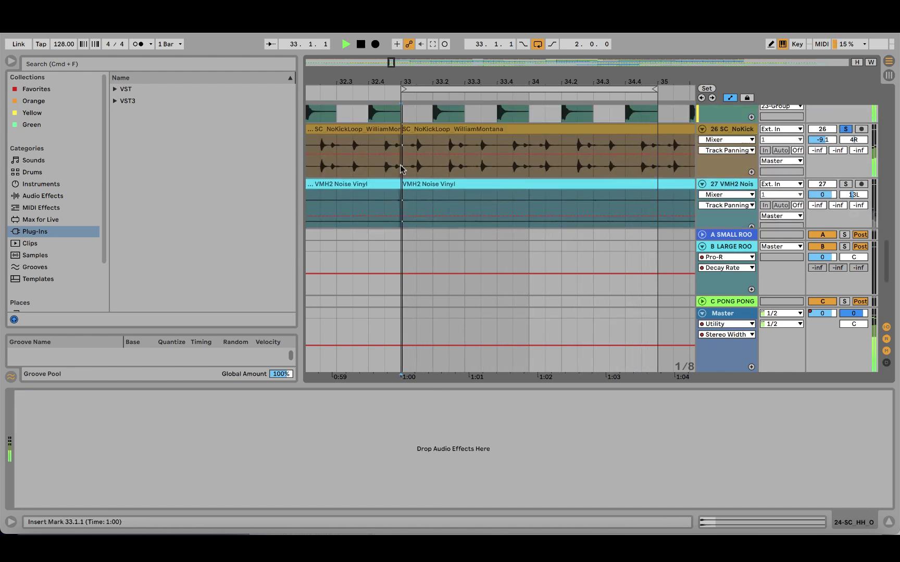
left_click(394, 166)
key("space")
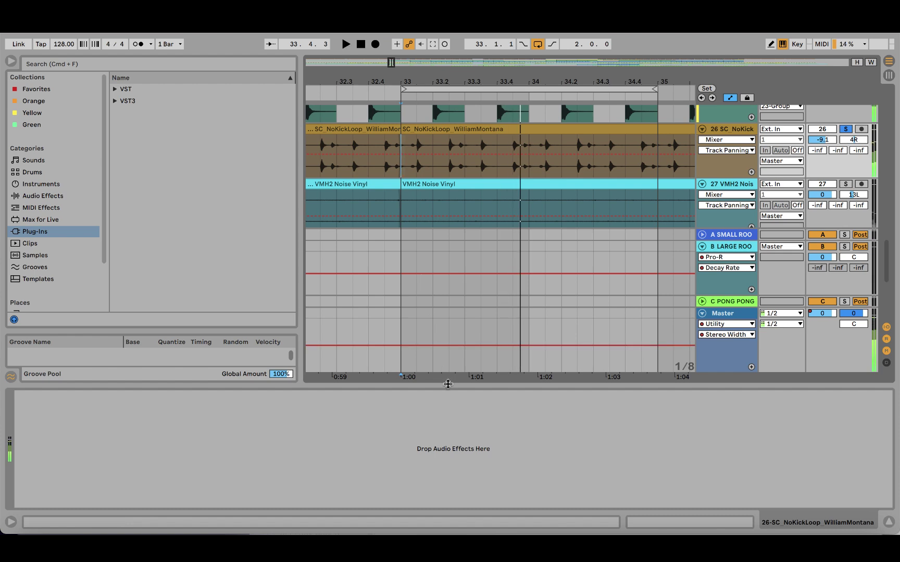
double_click(448, 384)
Step: Select the track 26 loop clip from bar 33 to 41 and play it, briefly showing its device chain
left_click(435, 145)
scroll(436, 138, "up", 3)
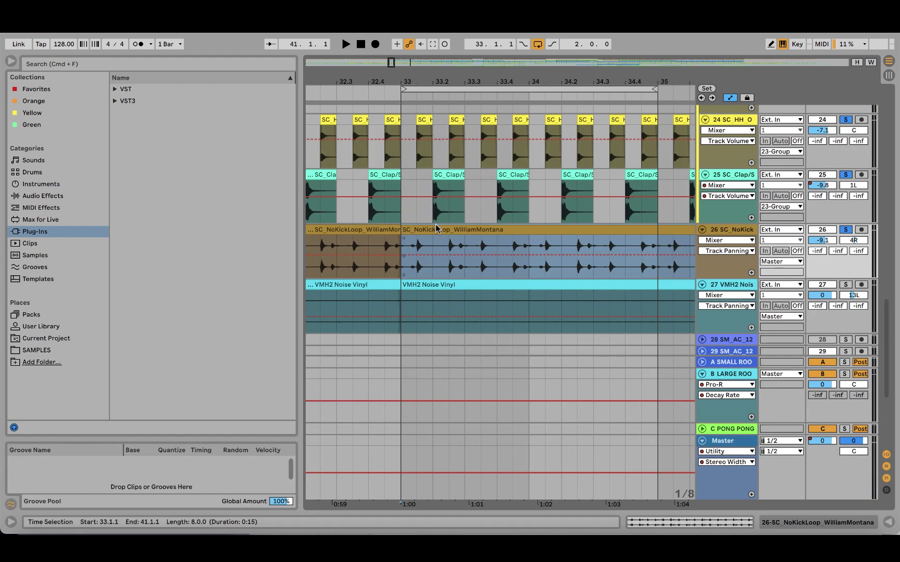
key("space")
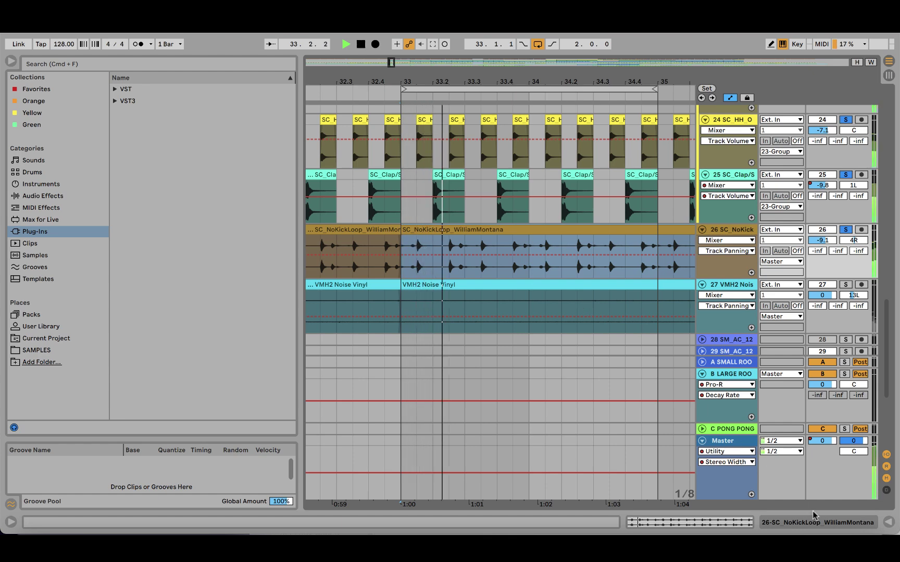
left_click(826, 522)
double_click(472, 384)
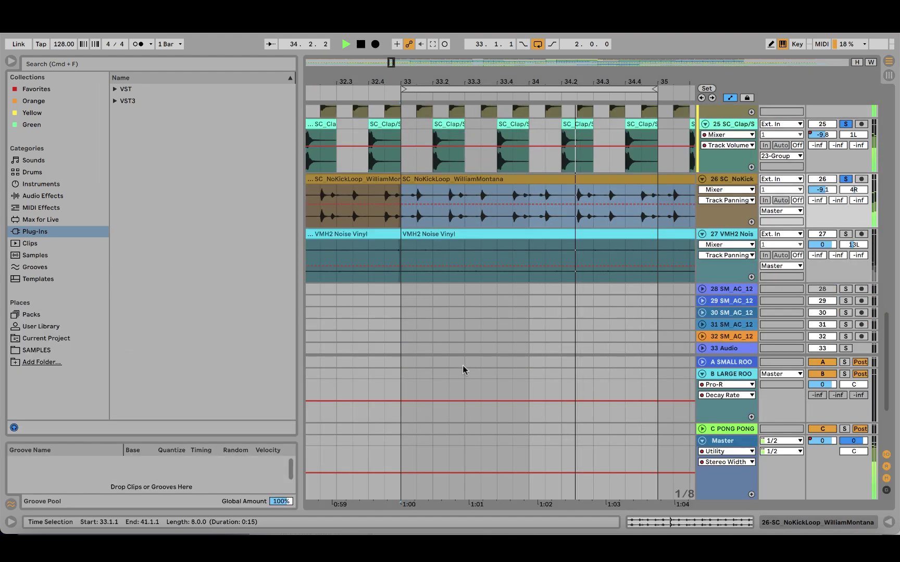
scroll(426, 305, "up", 5)
scroll(426, 305, "down", 5)
key("space")
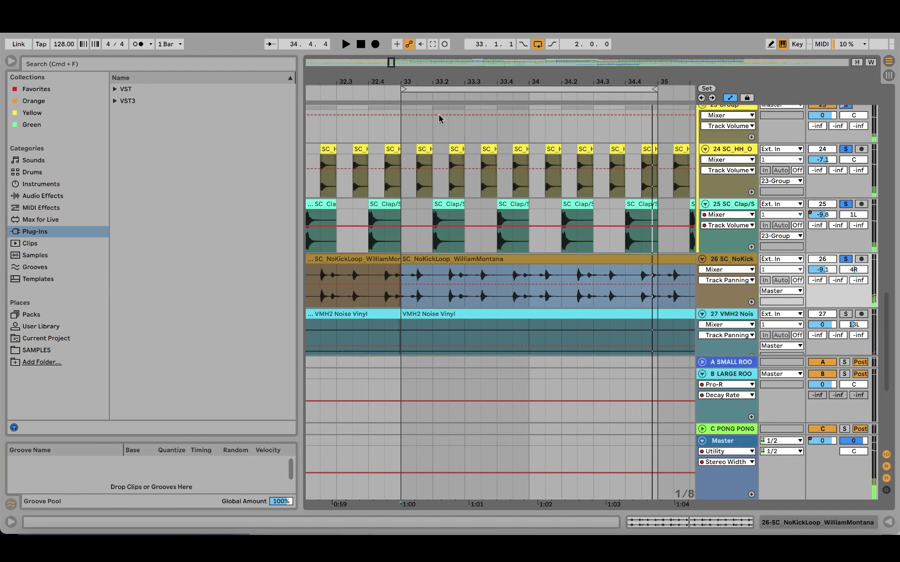
Step: Clear all track solos and play the full mix from bar 33
left_click_drag(450, 96, 450, 78)
scroll(494, 180, "up", 20)
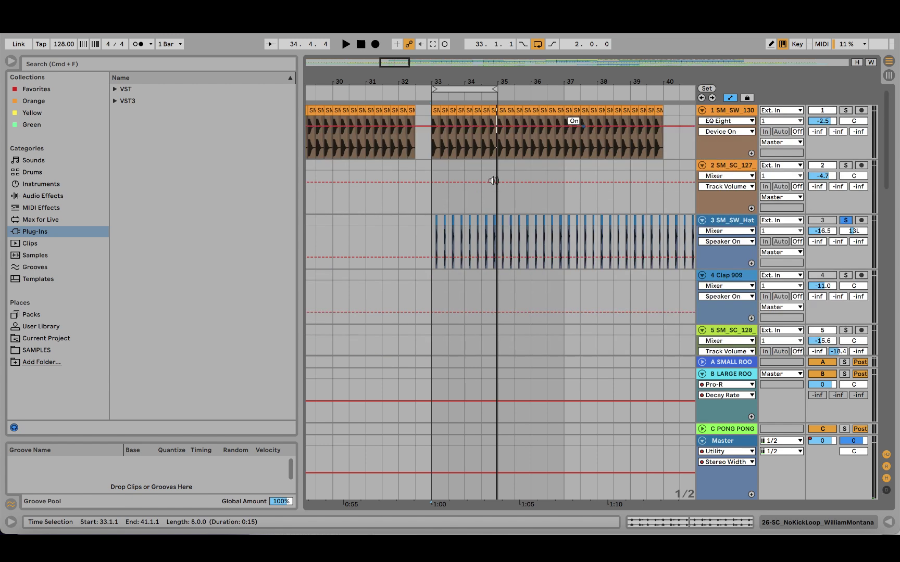
left_click(844, 110)
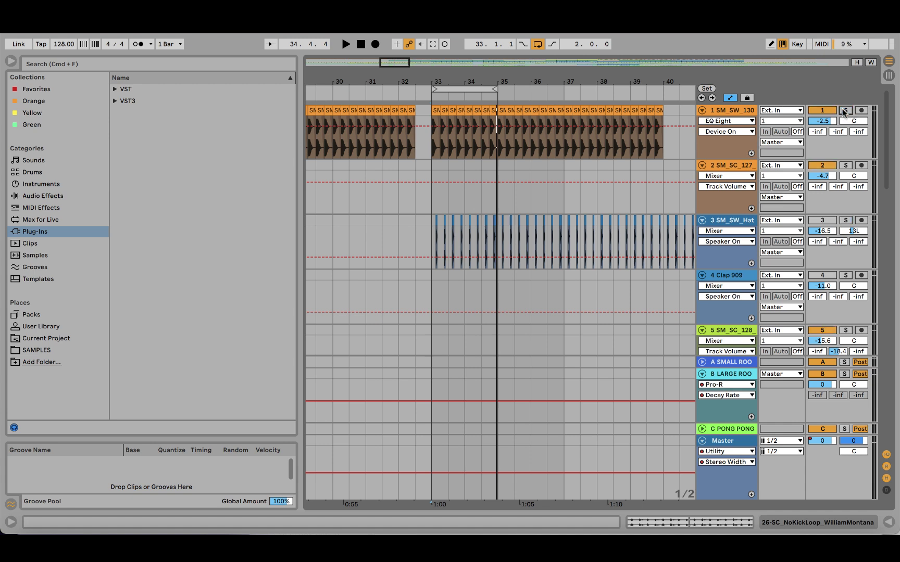
key("space")
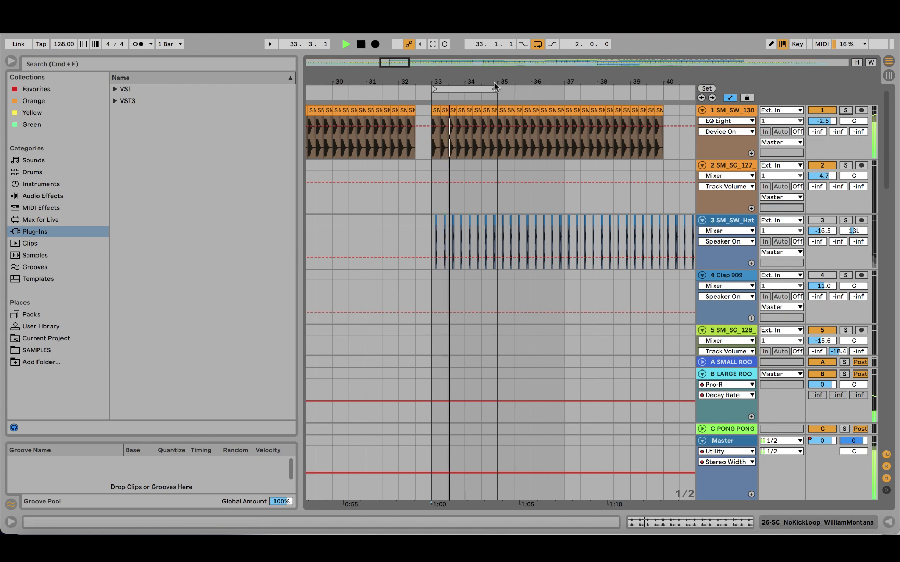
Step: Set the loop to the eight bars from 41 to 49 during playback
left_click_drag(439, 88, 497, 85)
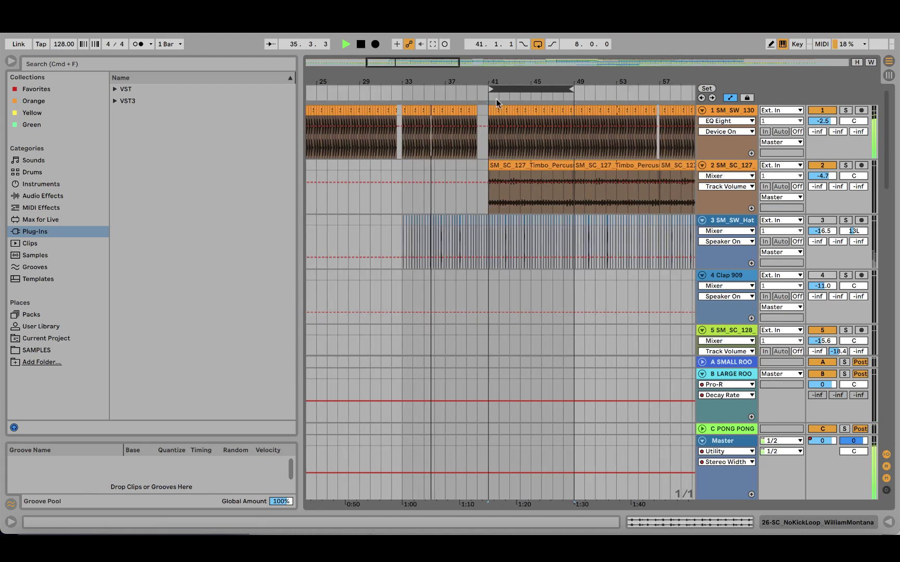
scroll(496, 220, "down", 5)
scroll(496, 221, "up", 5)
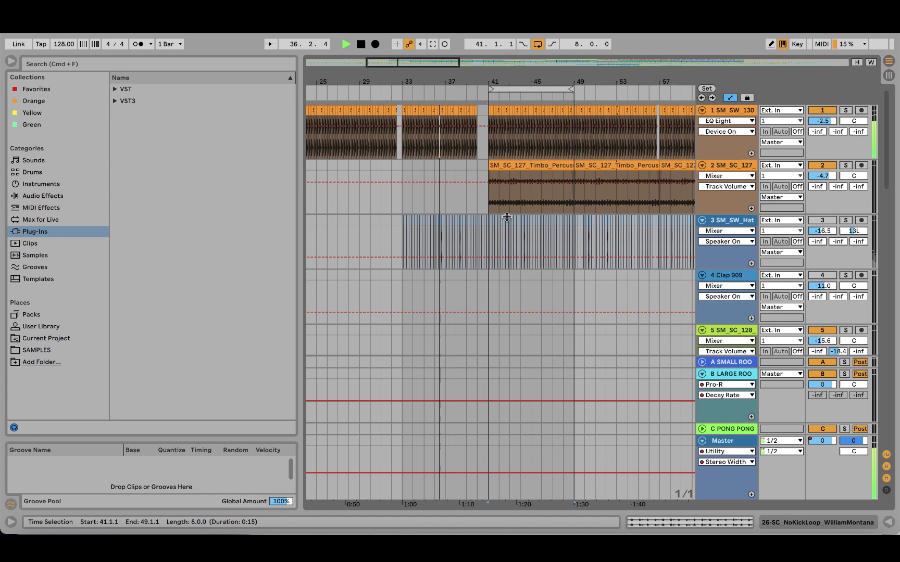
Step: Activate the track 3 hat and set its track volume to about -12.1 dB
left_click(824, 221)
left_click_drag(826, 231, 826, 220)
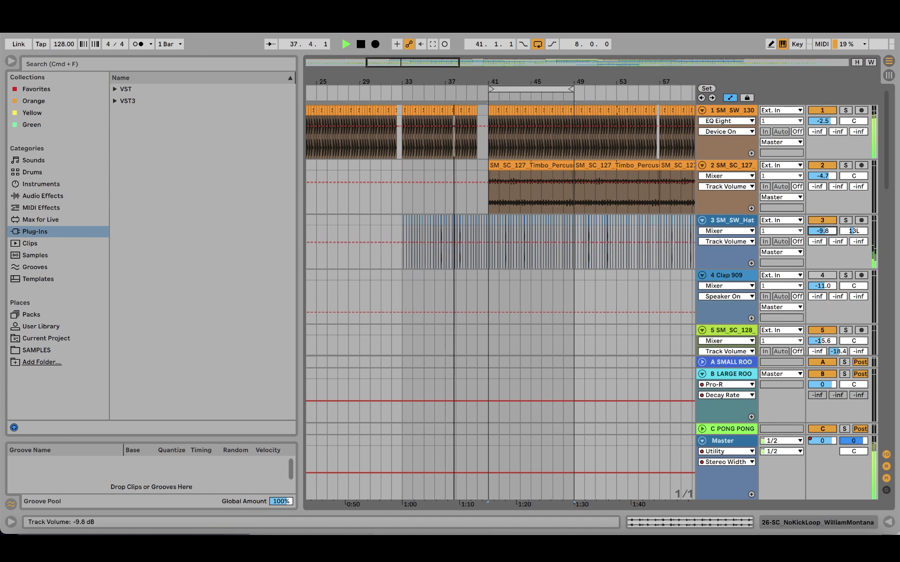
Step: Look through the arrangement's tracks as playback moves into the section starting at bar 41
scroll(475, 263, "down", 10)
scroll(475, 264, "down", 12)
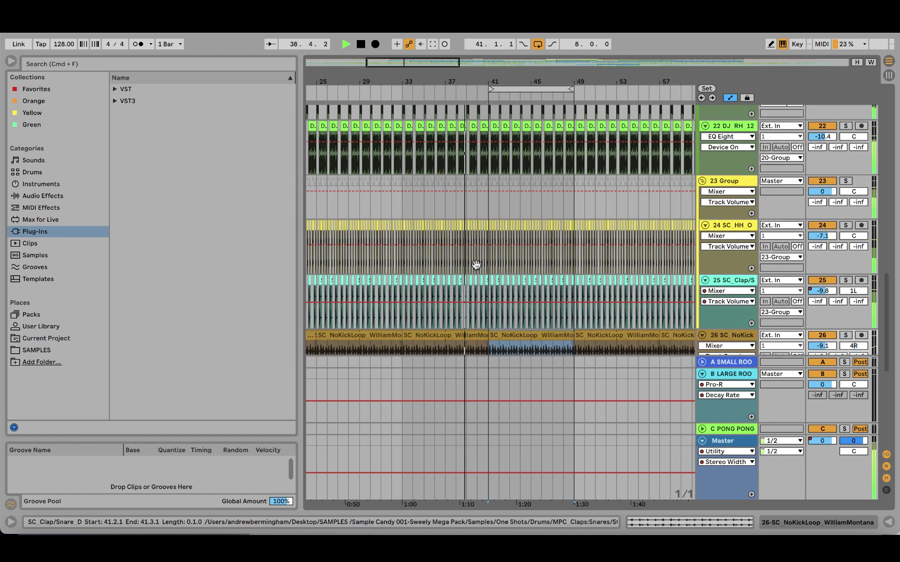
scroll(476, 264, "up", 15)
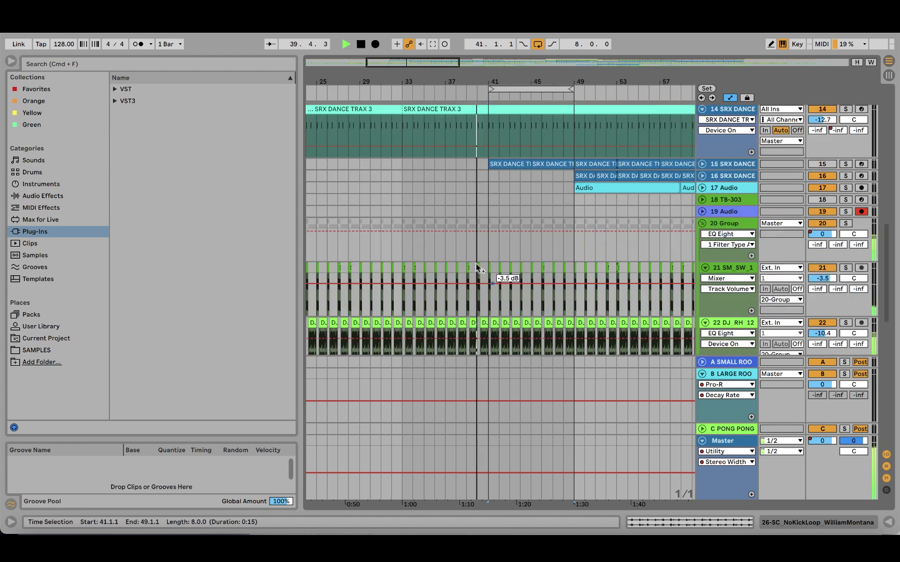
scroll(475, 265, "down", 8)
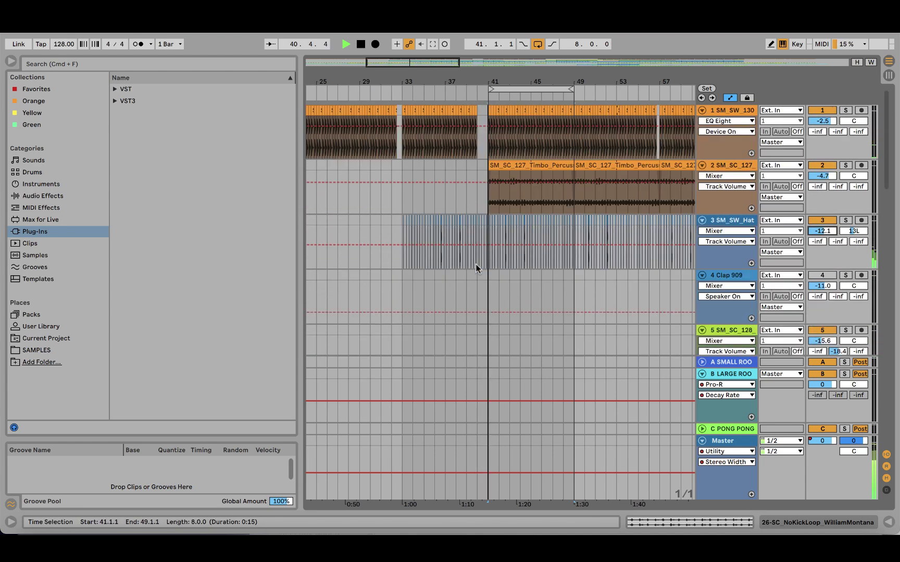
scroll(475, 265, "up", 8)
scroll(475, 265, "down", 3)
scroll(476, 264, "down", 3)
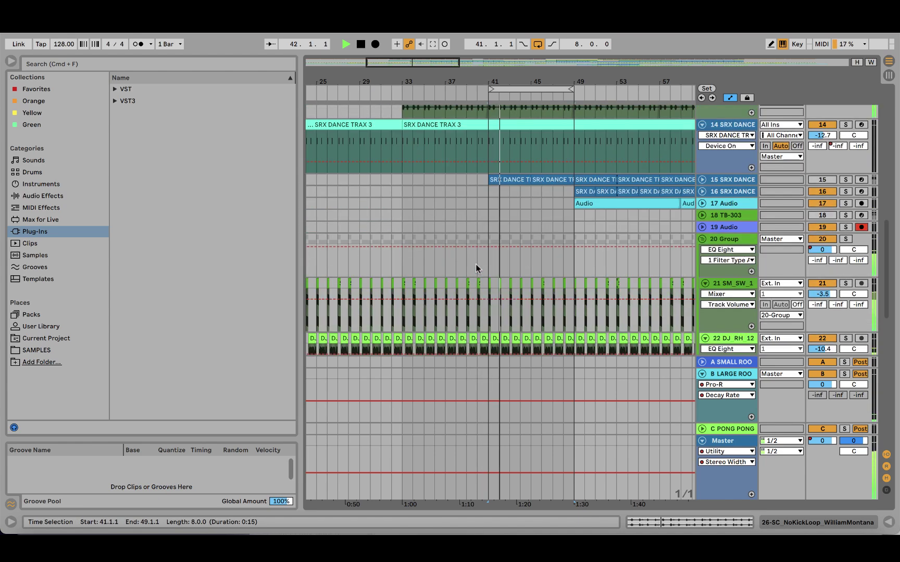
Step: Solo the track 2 percussion loop and listen to it in the section starting at bar 41
scroll(475, 264, "up", 10)
scroll(475, 265, "up", 4)
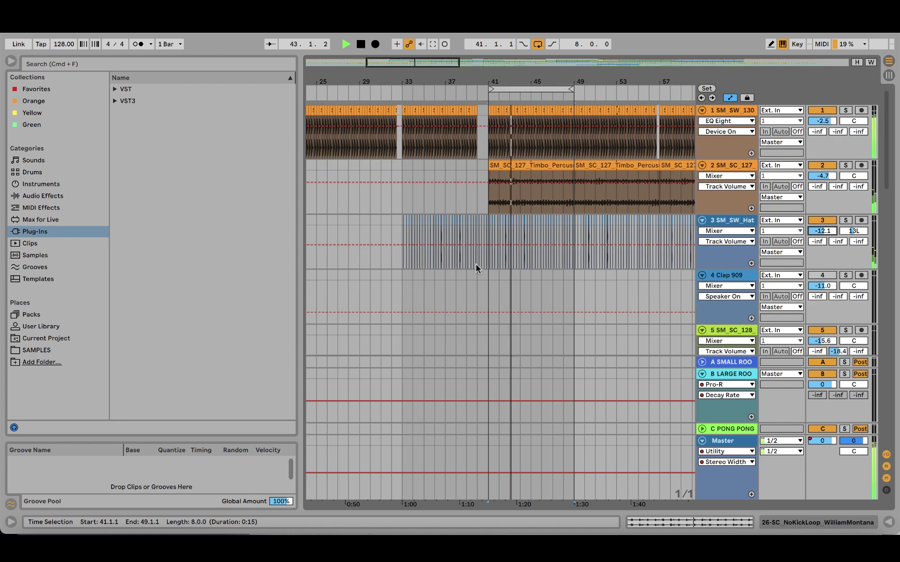
left_click(845, 166)
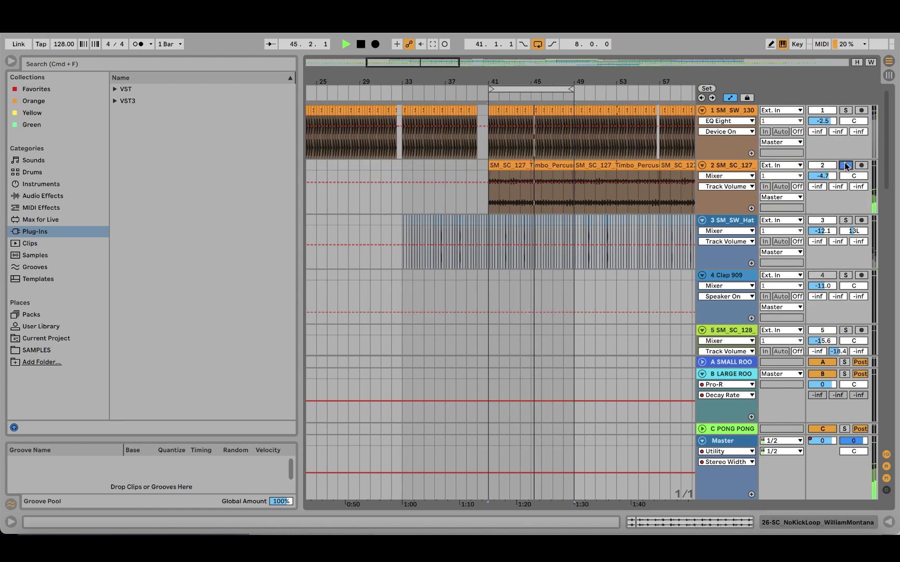
left_click_drag(516, 82, 516, 75)
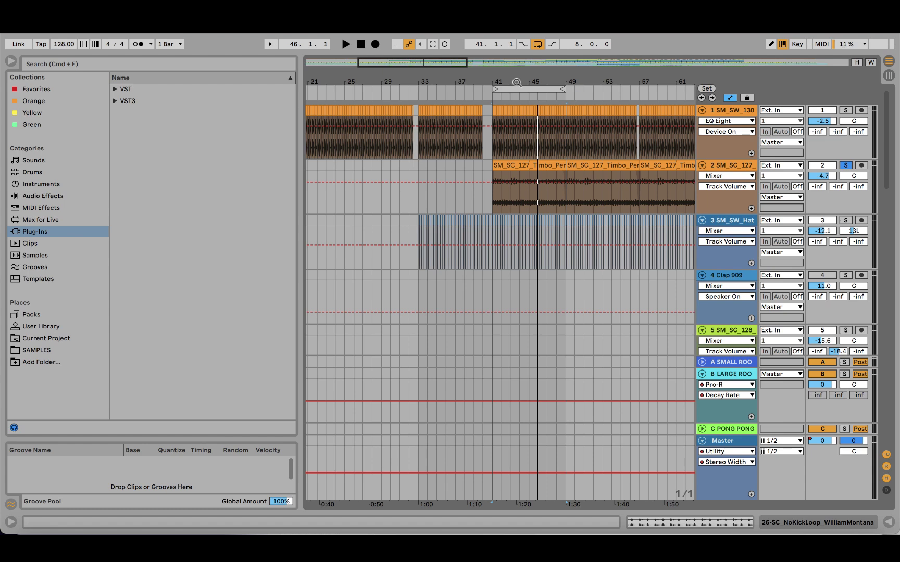
left_click_drag(505, 76, 504, 90)
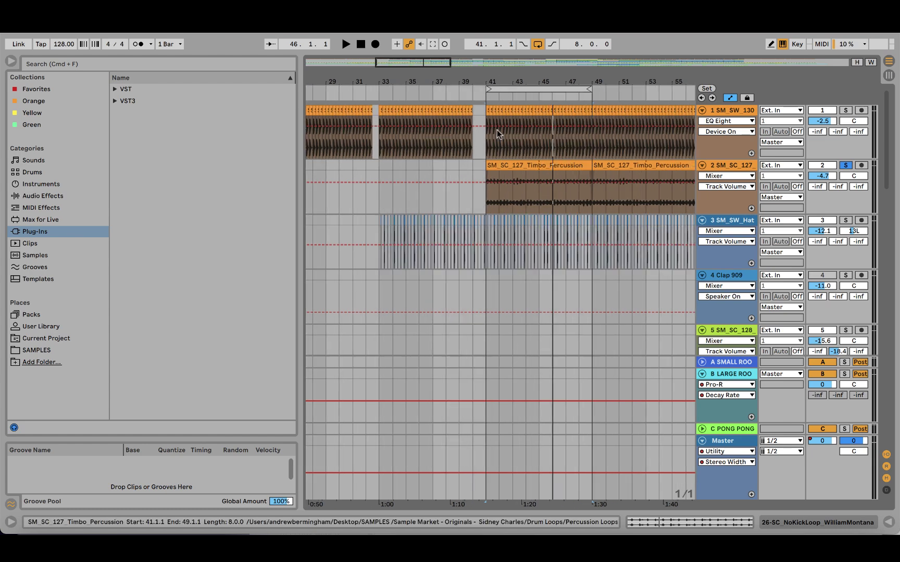
Step: Restart playback from bar 41 and clear the solo on the track 2 percussion loop to hear the full mix
left_click(487, 197)
key("space")
left_click(845, 165)
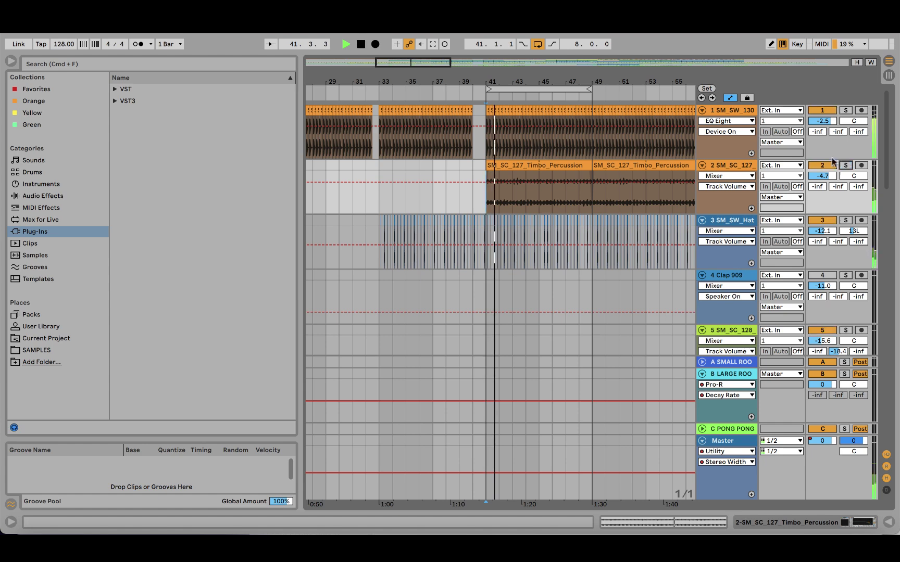
Step: Move the eight-bar loop to bars 49 to 57 and continue playback from bar 48
left_click_drag(596, 83, 488, 81)
left_click(483, 195)
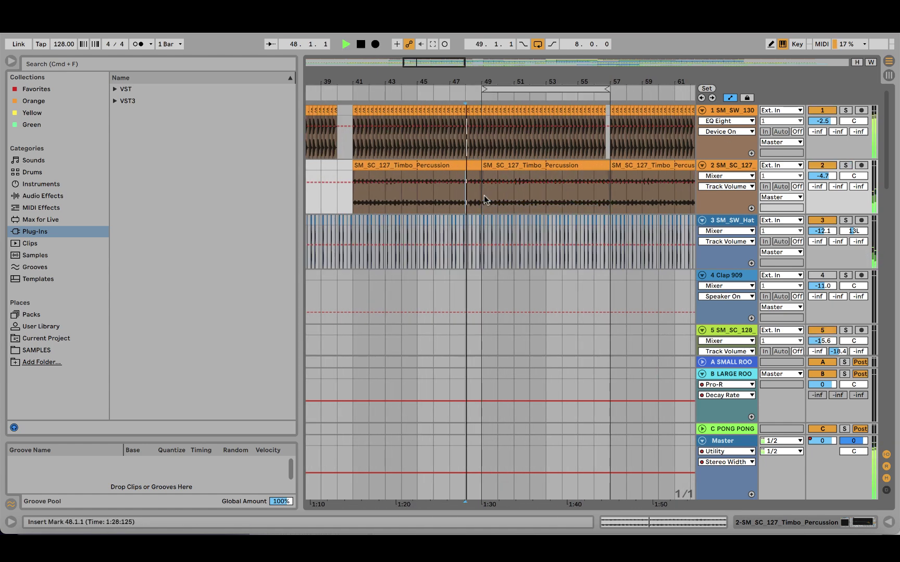
Step: Unfold the 17 Audio track and extend the loop to 16 bars, from bar 49 to bar 65
scroll(484, 195, "down", 15)
scroll(483, 195, "down", 5)
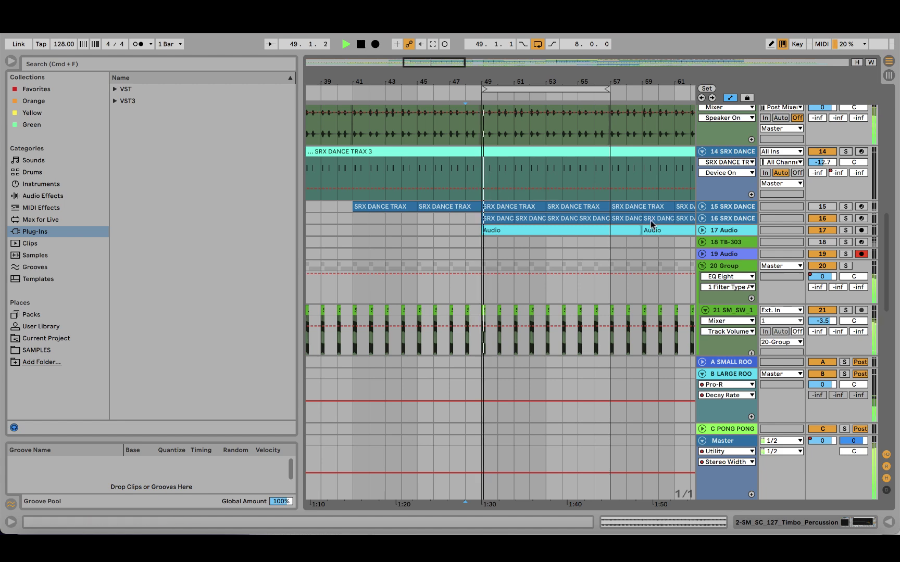
left_click(702, 230)
mouse_move(503, 82)
left_mouse_down()
mouse_move(427, 78)
mouse_move(518, 89)
left_mouse_up()
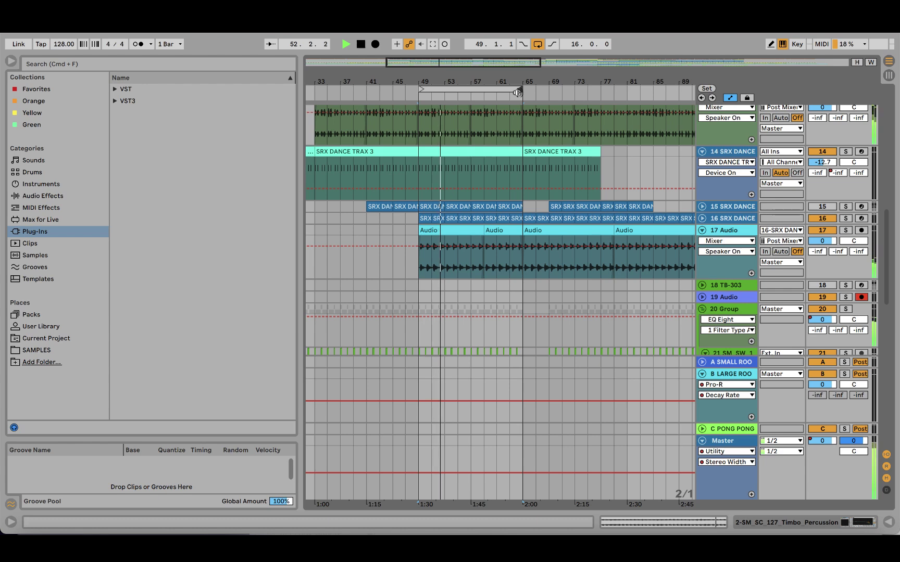
mouse_move(487, 78)
left_mouse_down()
mouse_move(488, 94)
mouse_move(487, 82)
left_mouse_up()
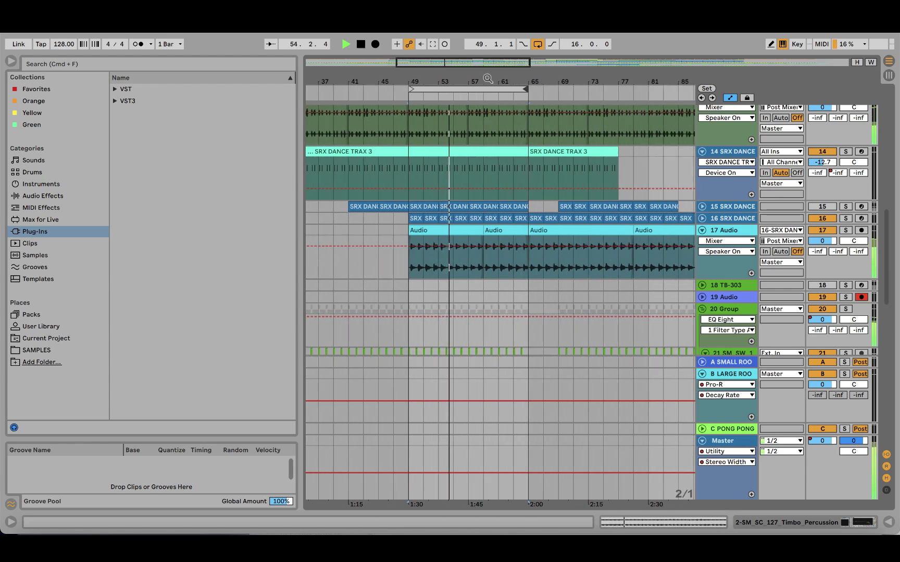
mouse_move(487, 79)
left_mouse_down()
mouse_move(488, 118)
mouse_move(488, 78)
left_mouse_up()
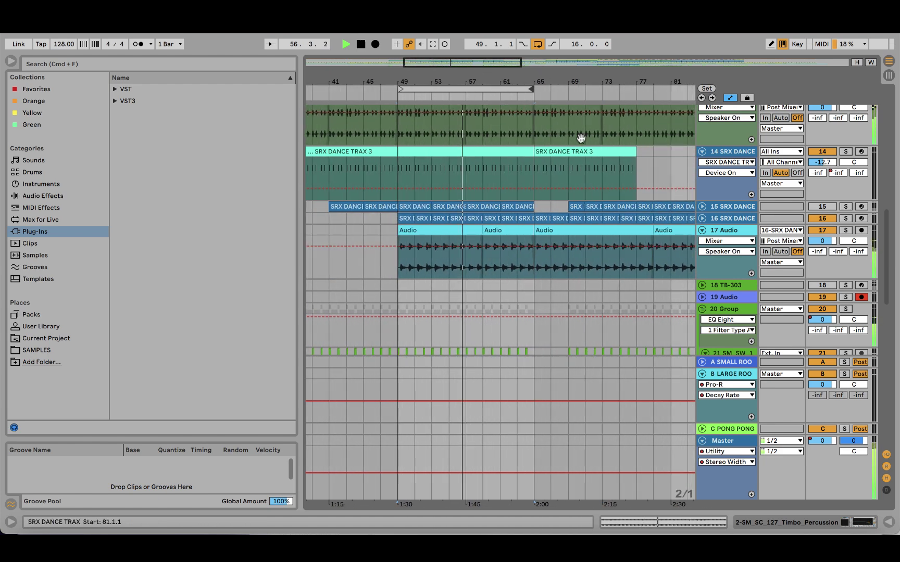
Step: Unfold track 16 SRX DANCE TRAX and the OH track, looking over the parts playing up to bar 65
left_click(702, 219)
scroll(403, 216, "down", 15)
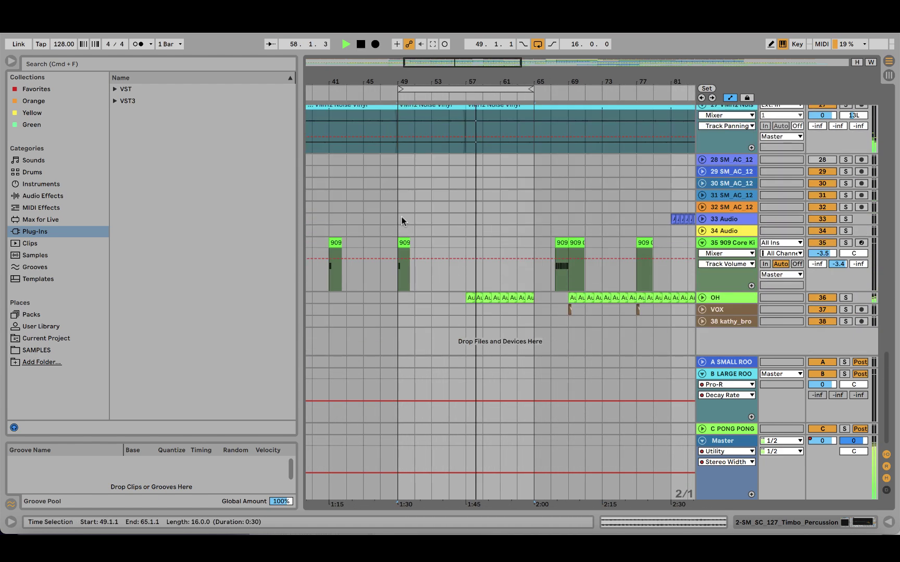
left_click(701, 298)
scroll(537, 255, "up", 5)
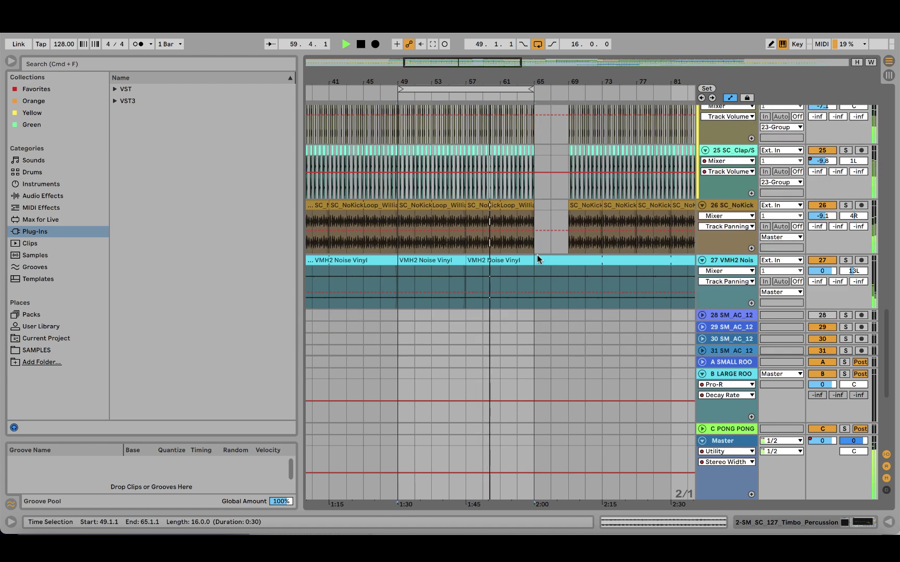
scroll(538, 255, "down", 7)
scroll(536, 254, "up", 10)
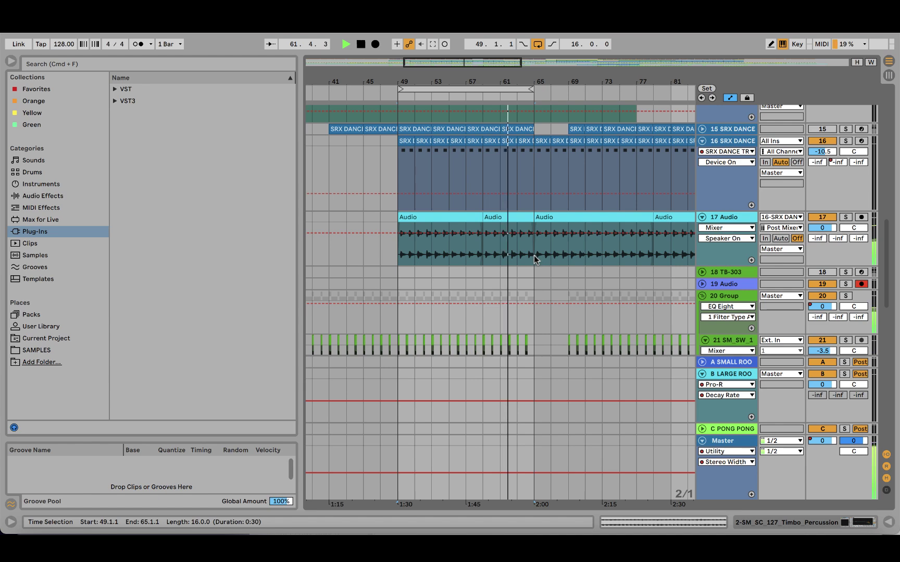
Step: Stop playback and select bars 49 to 65 on the 17 Audio track
key("space")
left_click(534, 259)
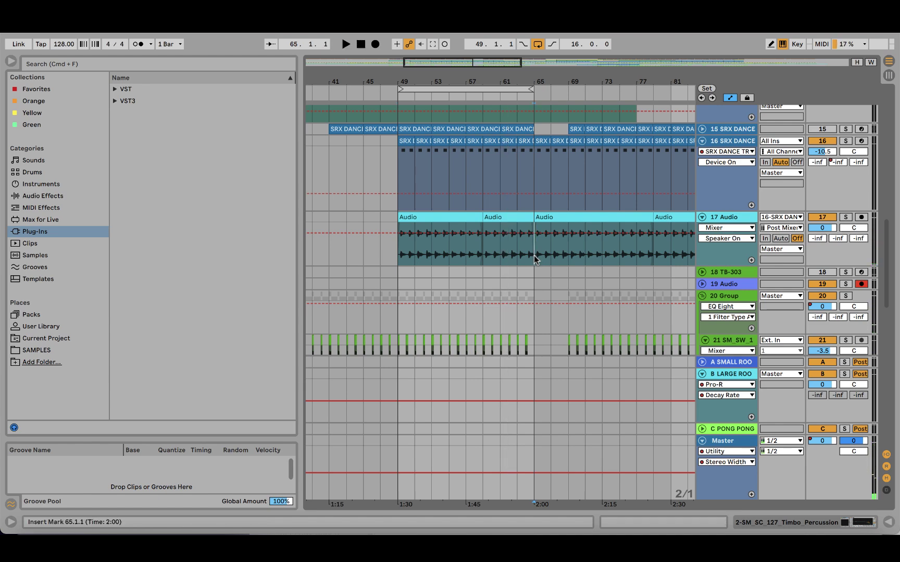
left_click_drag(460, 81, 416, 39)
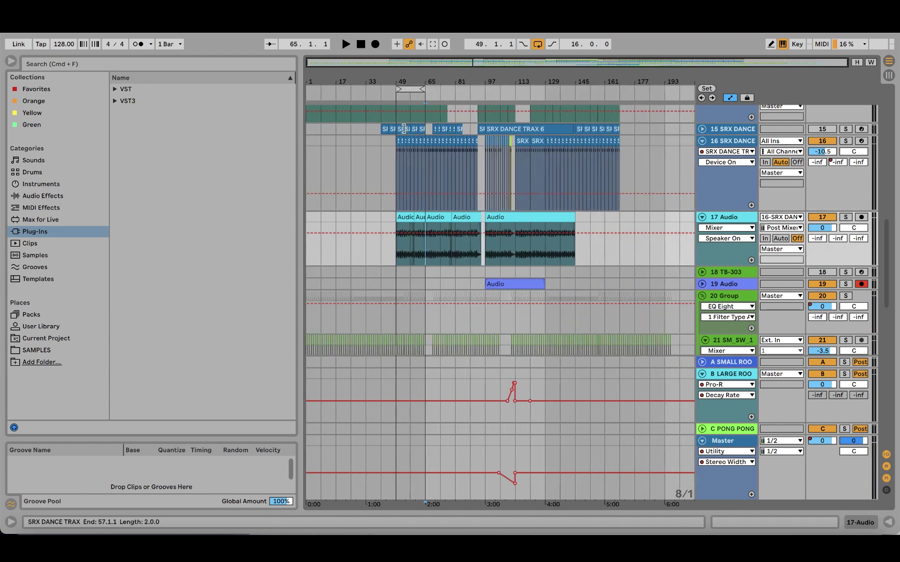
scroll(405, 131, "up", 4)
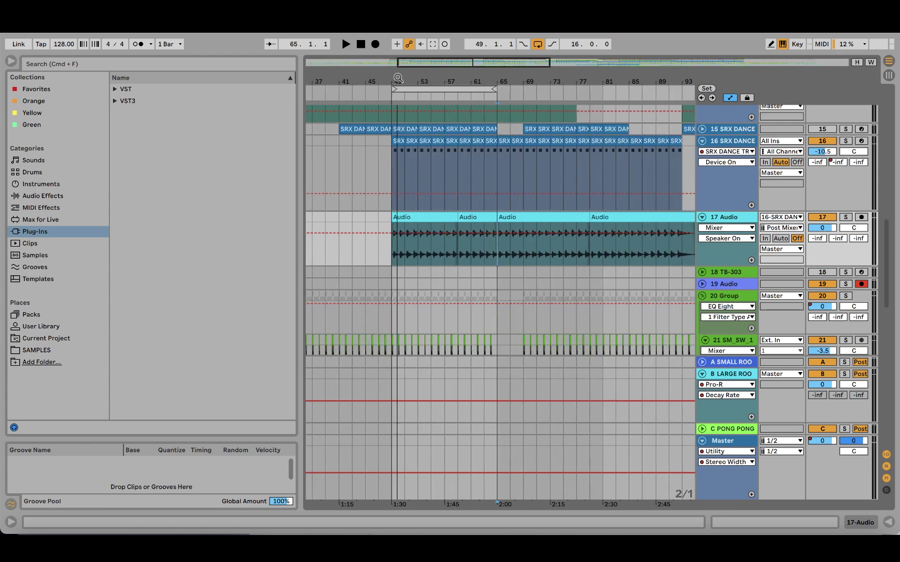
left_click(390, 255, "shift")
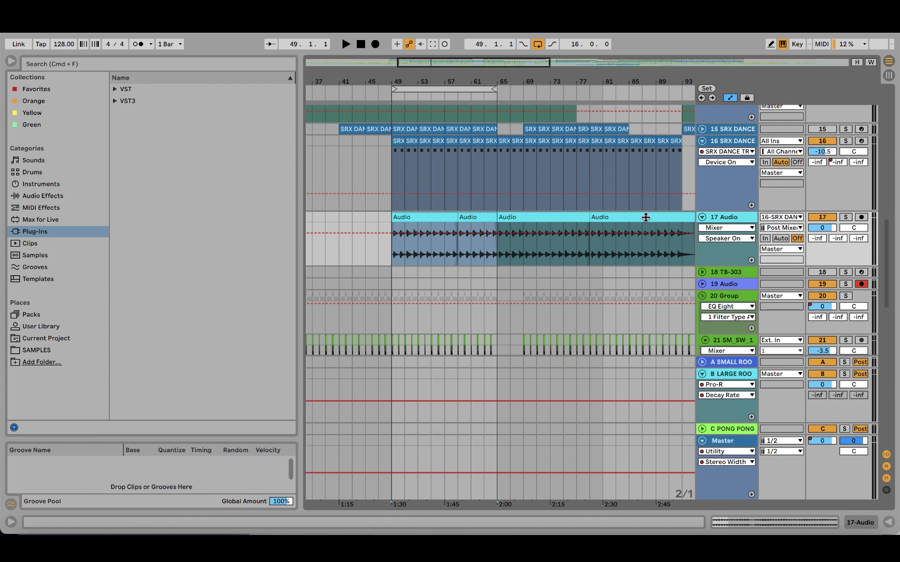
Step: Solo the 17 Audio track and examine track 16's device chain, from AZARA CHORD 2 through EQ Eight
left_click(845, 219)
left_click(399, 162)
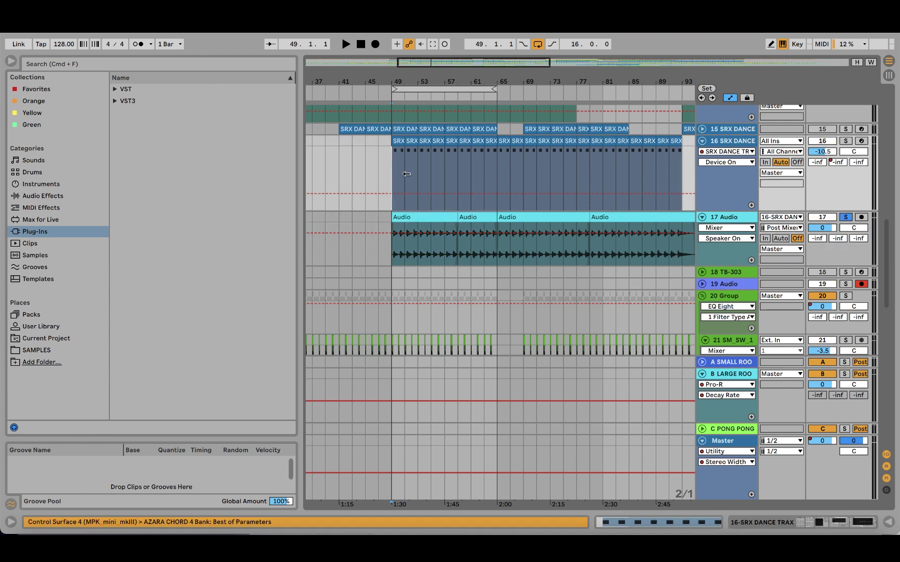
left_click(848, 523)
left_click(165, 396)
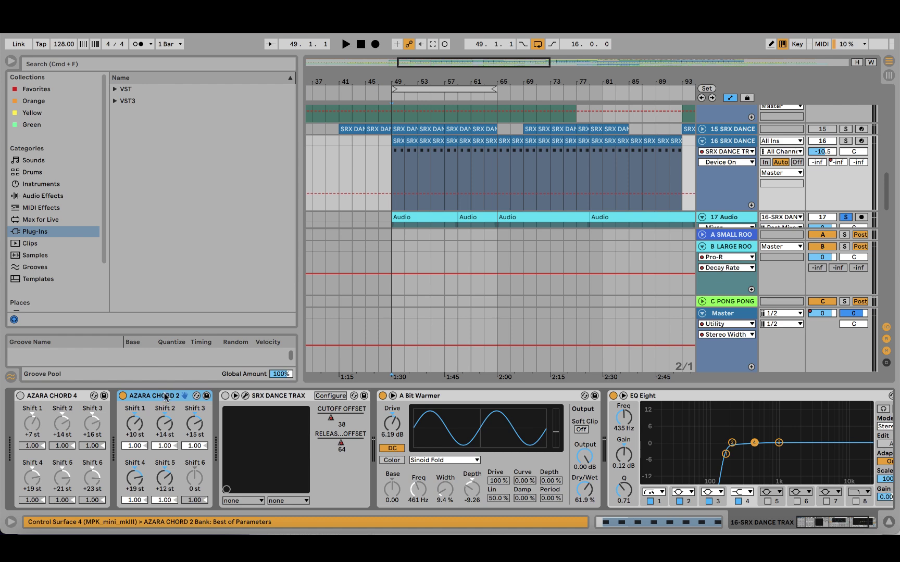
left_click_drag(827, 519, 849, 520)
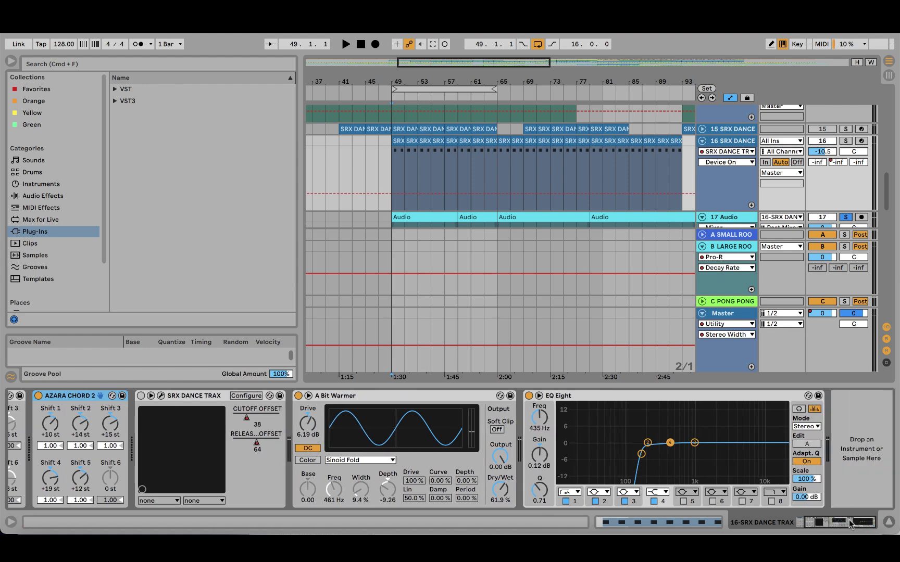
left_click(467, 386)
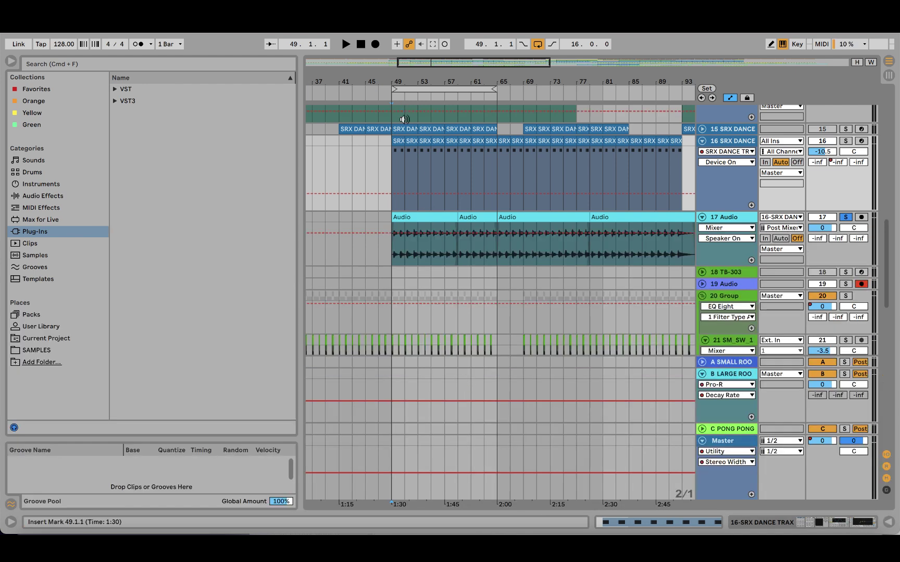
Step: Play the soloed 17 Audio track from bar 49 with its first bars enlarged, and stop playback
scroll(404, 119, "up", 5)
left_click(357, 245)
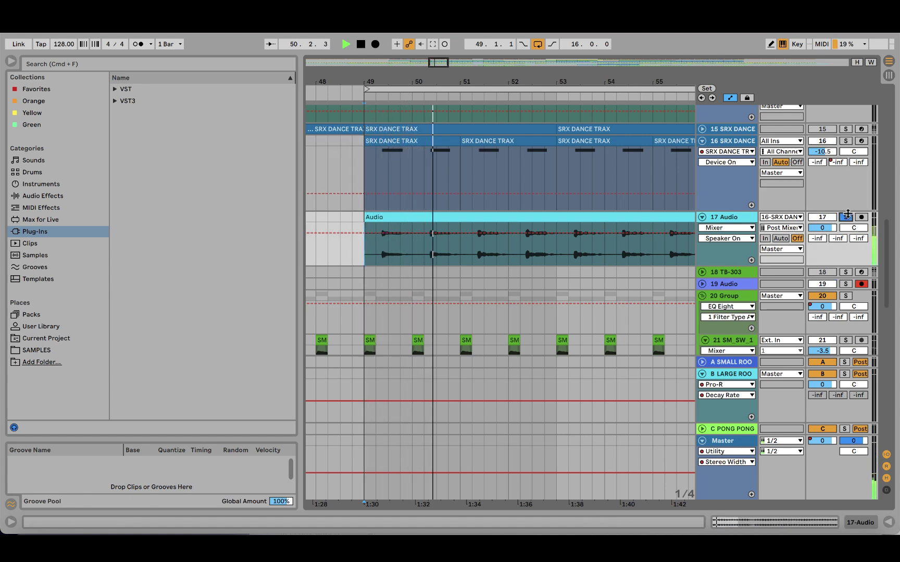
key("space")
Step: Select track 16's first clip at bar 49 and view the patch in its SRX DANCE TRAX plug-in window
left_click(422, 139)
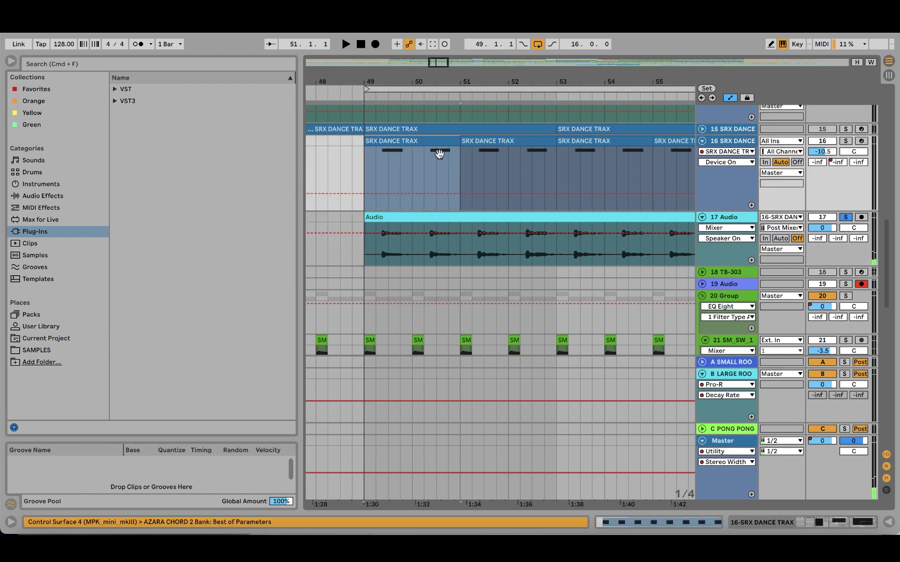
left_click(827, 522)
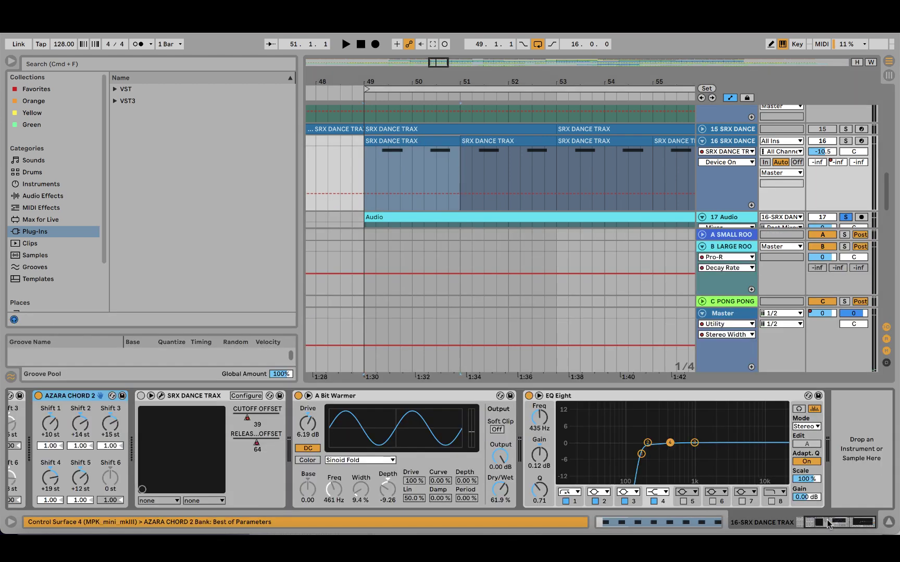
left_click(161, 397)
left_click_drag(392, 58, 545, 163)
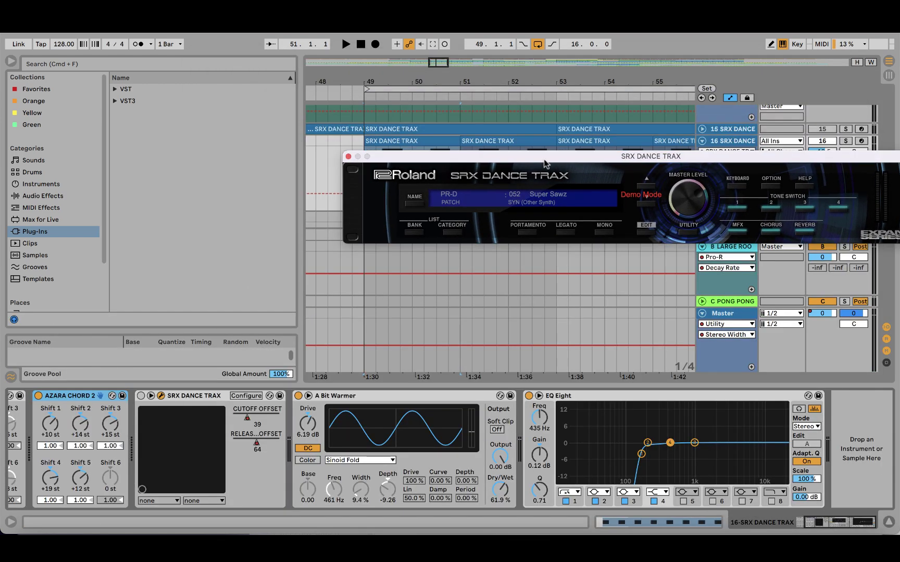
left_click(348, 156)
Step: Examine the device chains of tracks 15 and 11, including track 11's SRX DANCE TRAX patch, and hide the device view
left_click(394, 130)
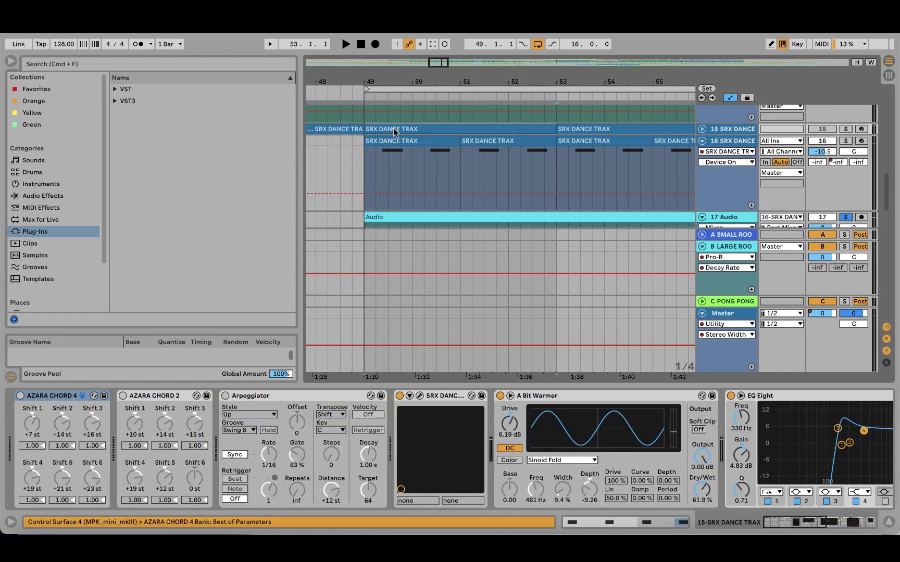
scroll(393, 128, "up", 5)
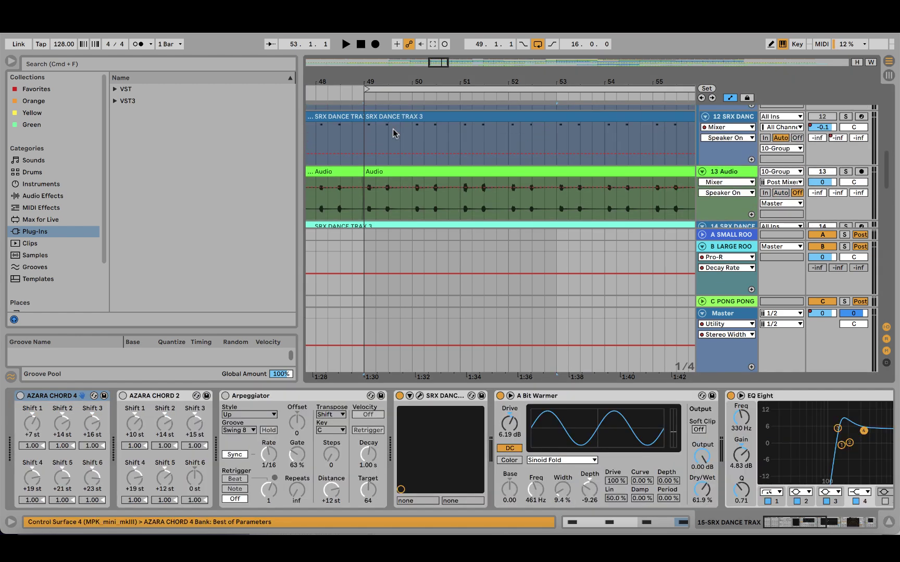
scroll(389, 142, "up", 2)
left_click(379, 167)
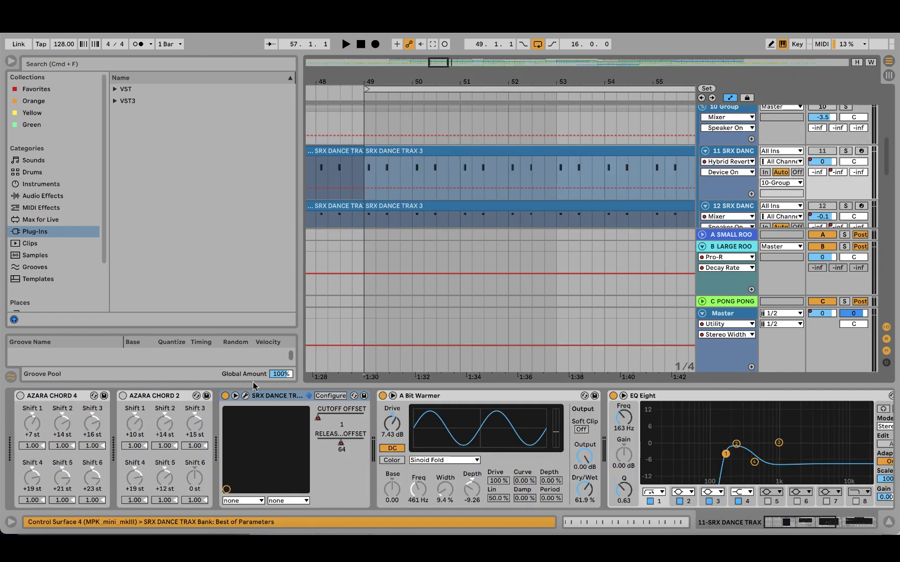
left_click(245, 396)
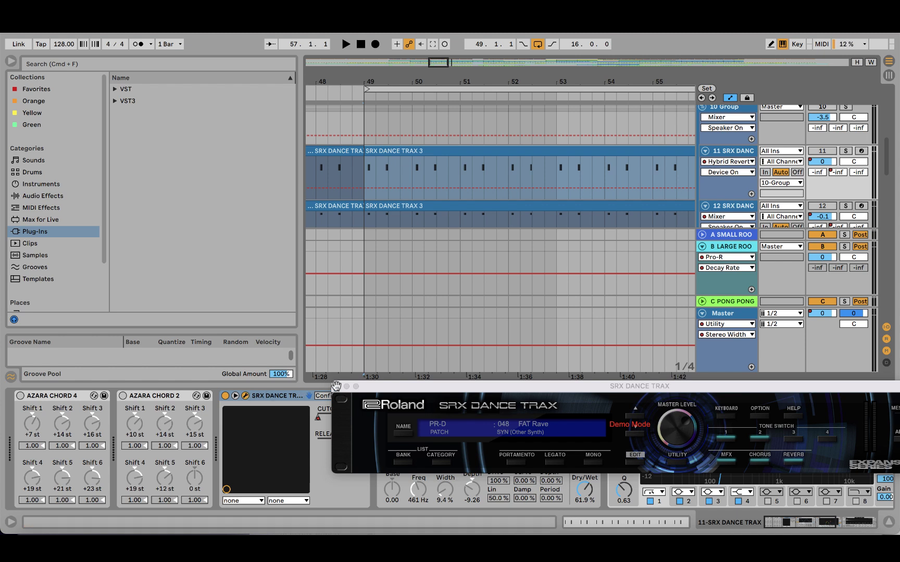
left_click(337, 386)
scroll(388, 343, "down", 5)
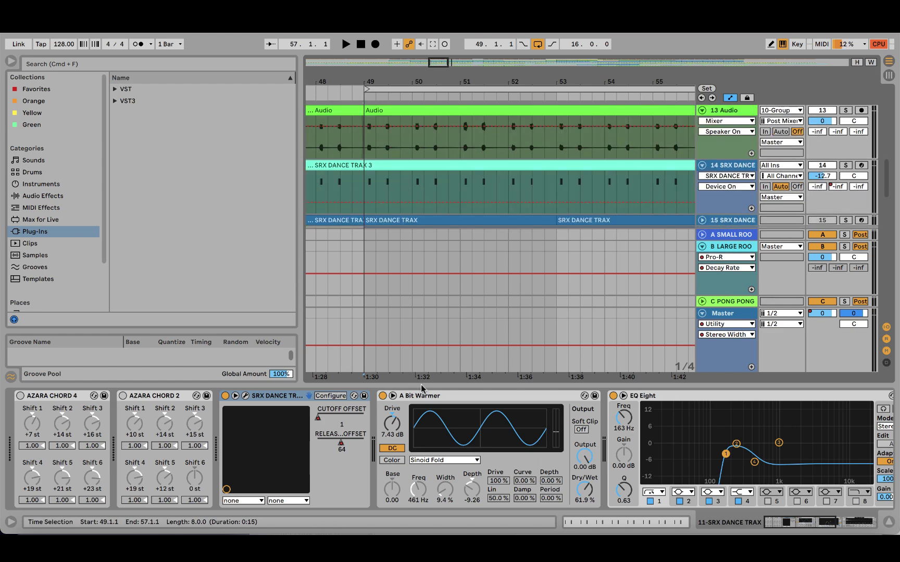
double_click(482, 384)
Step: Play from bar 49 and solo the 13 Audio track in addition to the 17 Audio track
scroll(450, 271, "down", 3)
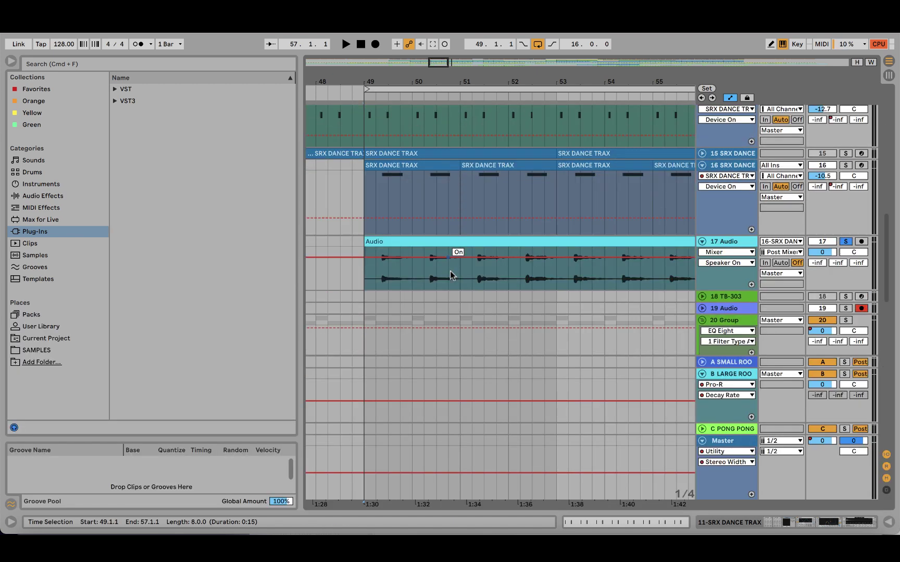
scroll(450, 270, "down", 6)
scroll(451, 271, "up", 5)
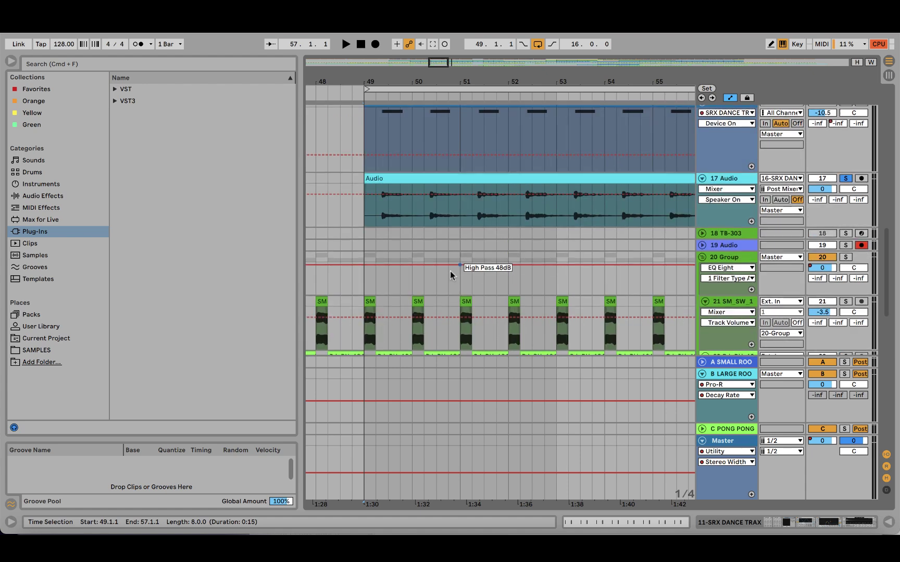
key("space")
scroll(524, 223, "up", 8)
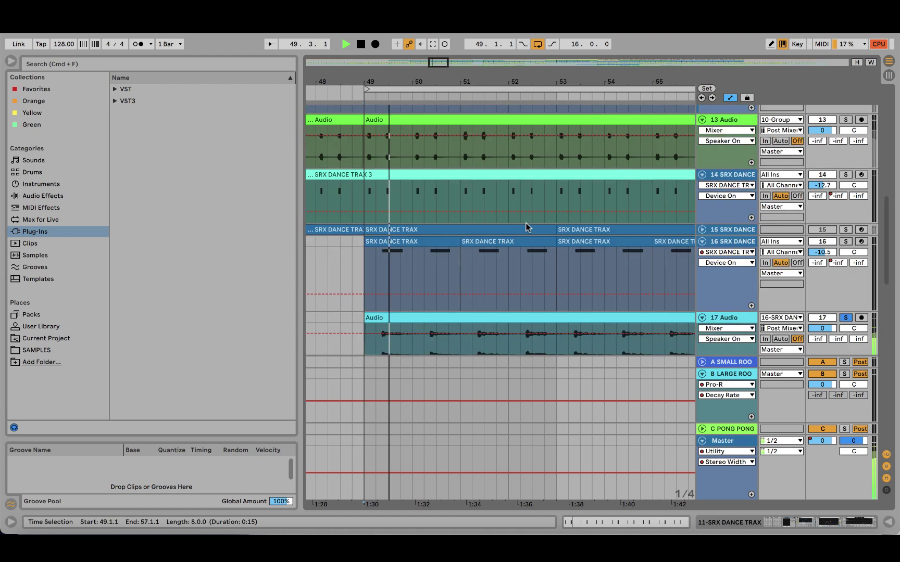
key("space")
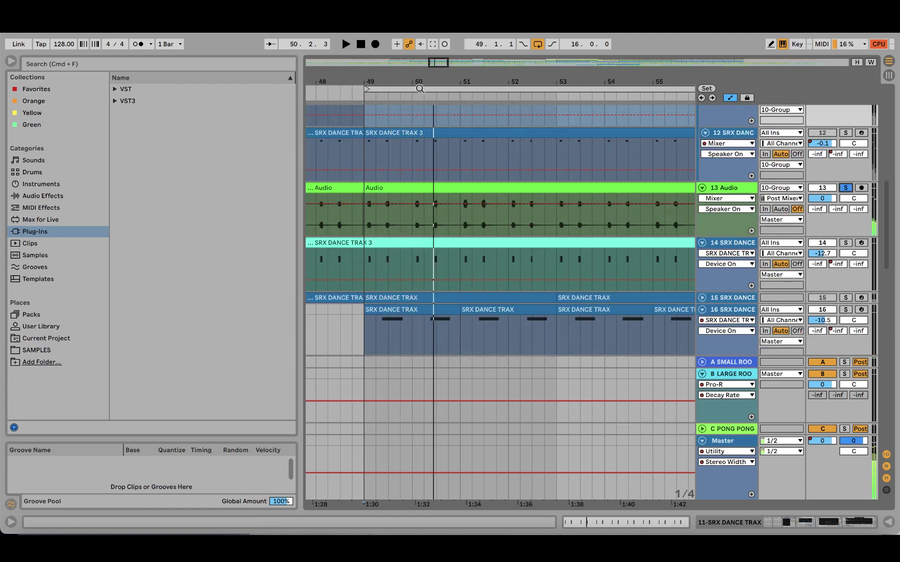
Step: Place the insert marker at bar 49 on the 13 Audio track and compare its hits with the 17 Audio track
scroll(375, 251, "up", 6)
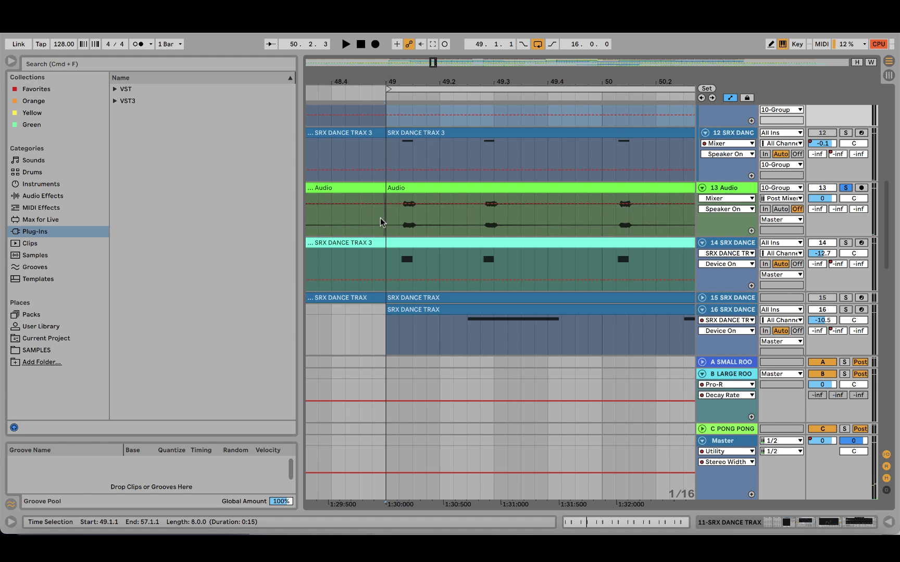
left_click(380, 222)
scroll(380, 219, "down", 6)
scroll(417, 200, "up", 3)
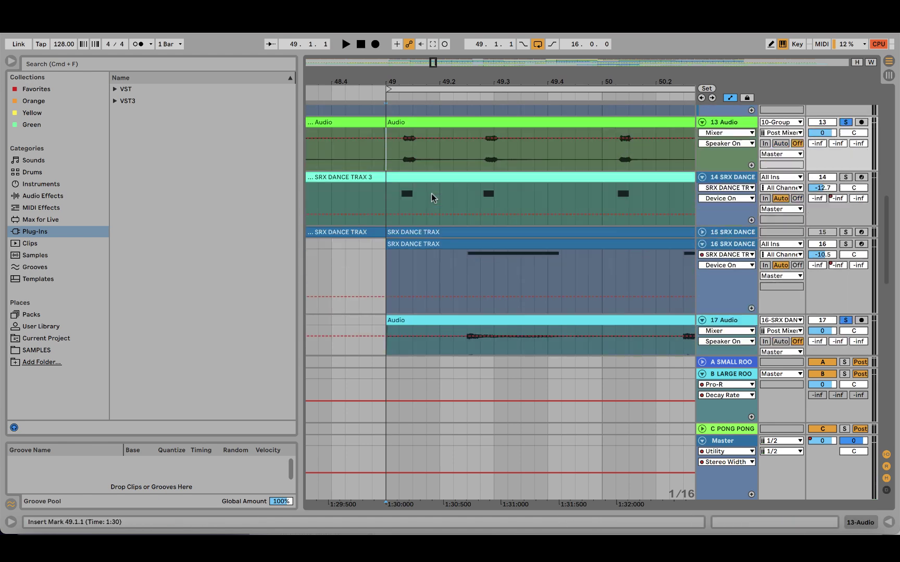
Step: Play the soloed audio tracks 13 and 17 together from bar 49
left_click_drag(464, 342, 478, 121)
scroll(476, 121, "down", 2)
scroll(416, 129, "up", 1)
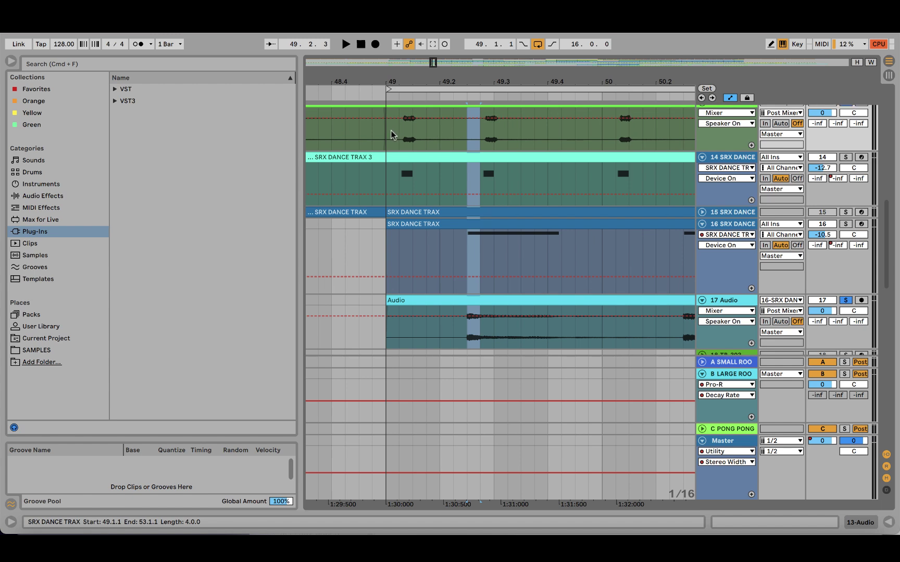
left_click(385, 131)
key("space")
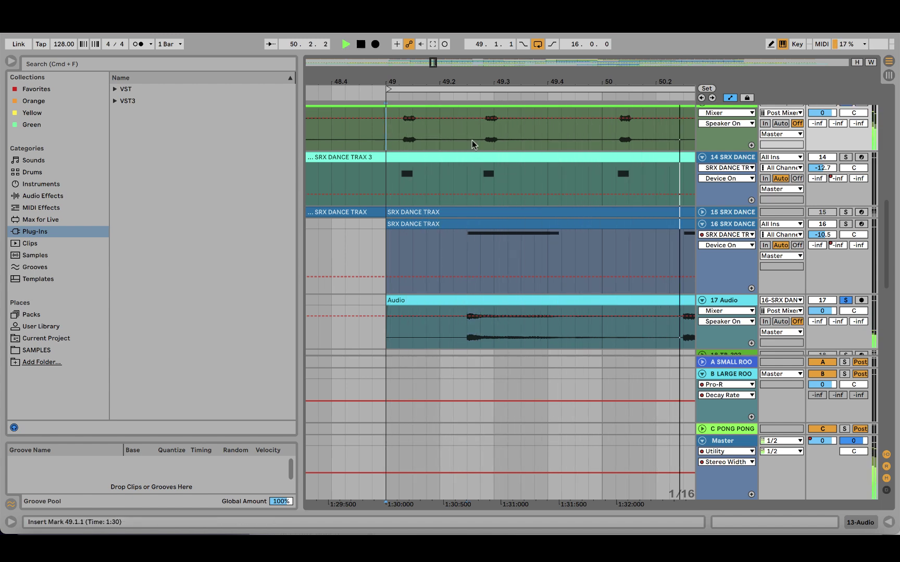
left_click_drag(448, 82, 447, 55)
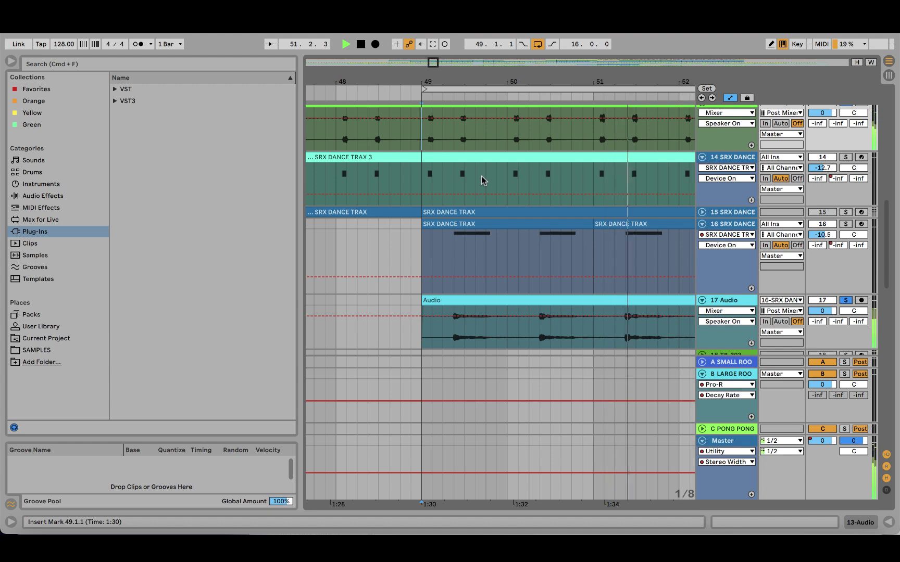
scroll(481, 180, "up", 6)
key("space")
Step: Play from bar 49 with the bass group on track 20 soloed, and look through the percussion tracks
scroll(481, 180, "up", 5)
scroll(482, 179, "down", 9)
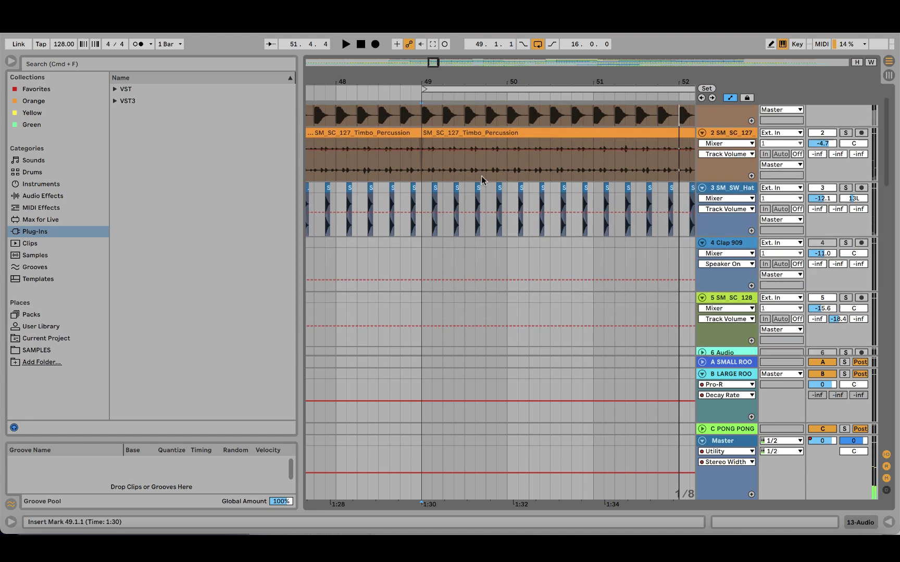
scroll(482, 179, "down", 2)
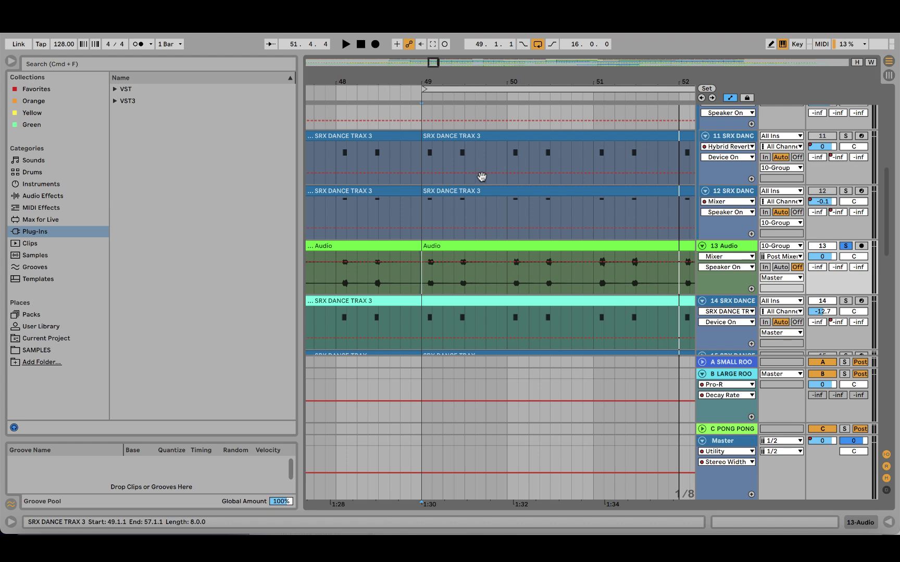
scroll(481, 179, "down", 1)
scroll(482, 177, "down", 4)
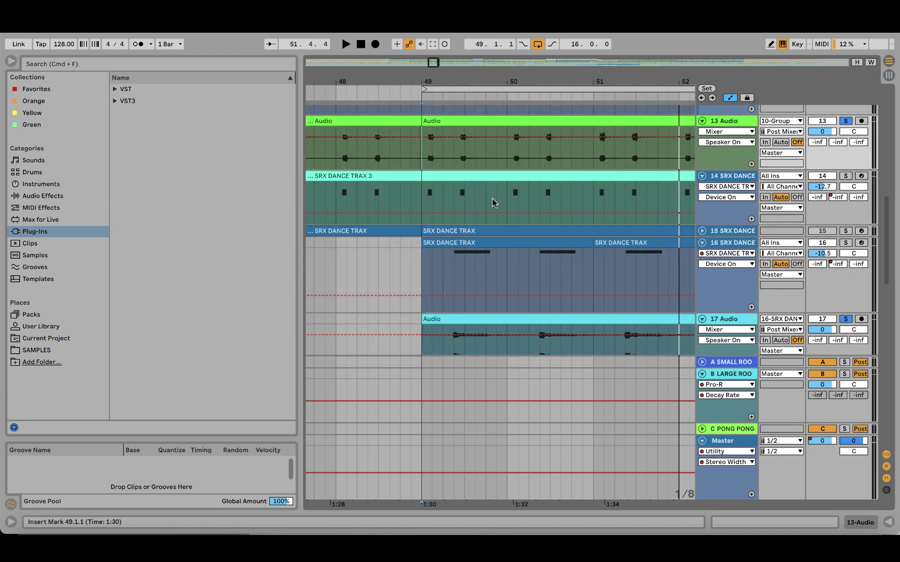
scroll(495, 208, "down", 3)
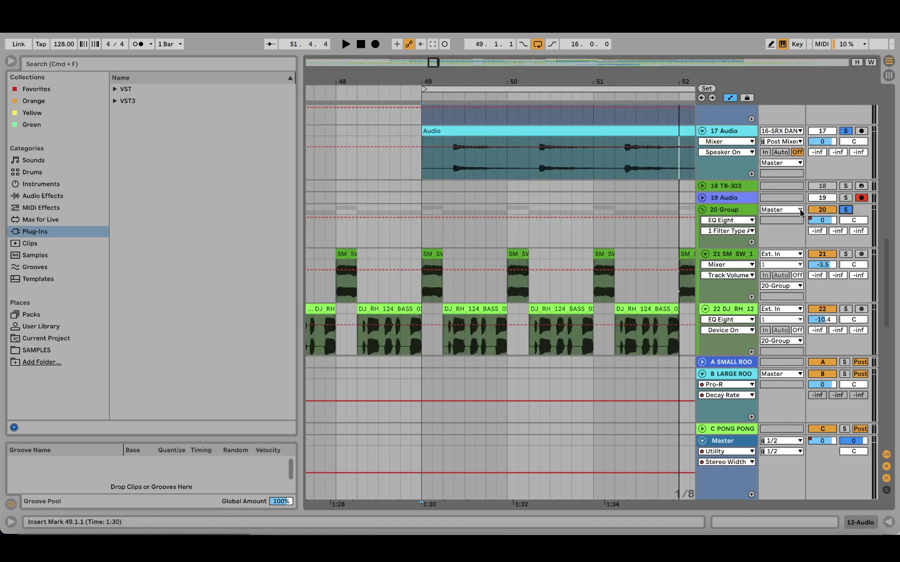
left_click(422, 218)
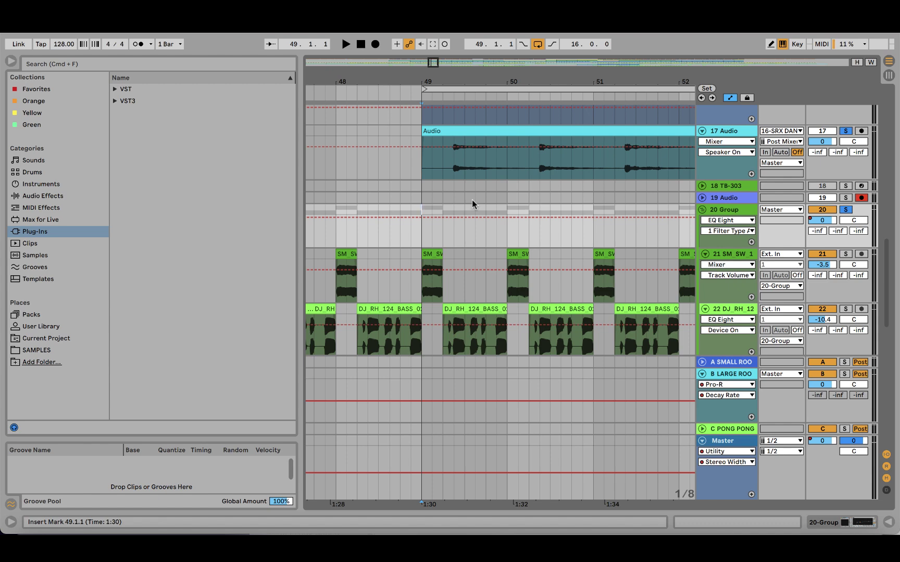
key("space")
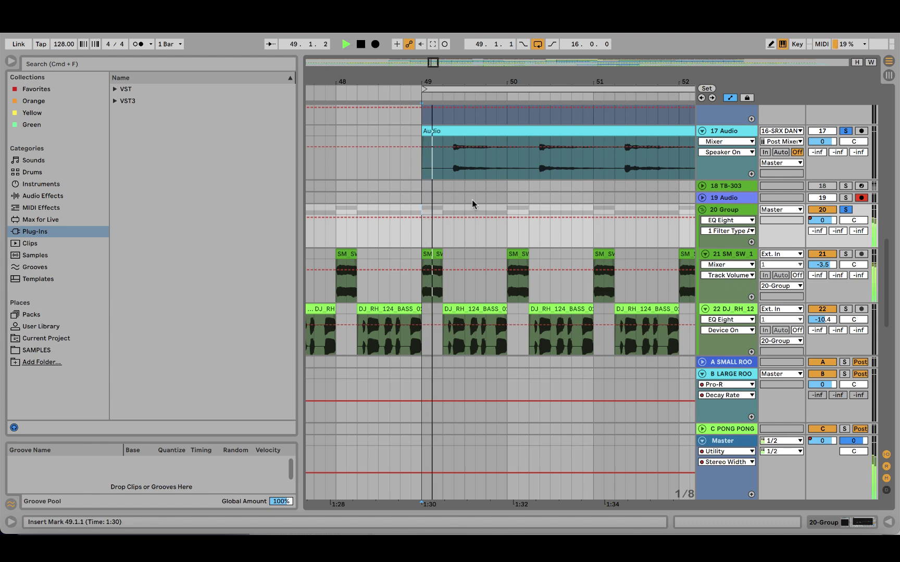
scroll(472, 199, "down", 3)
scroll(471, 200, "down", 10)
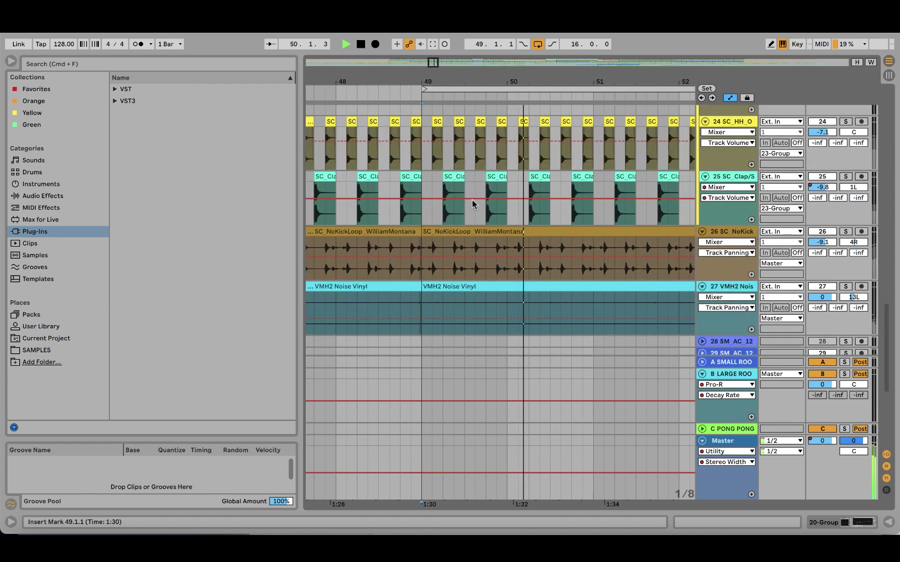
scroll(471, 199, "up", 4)
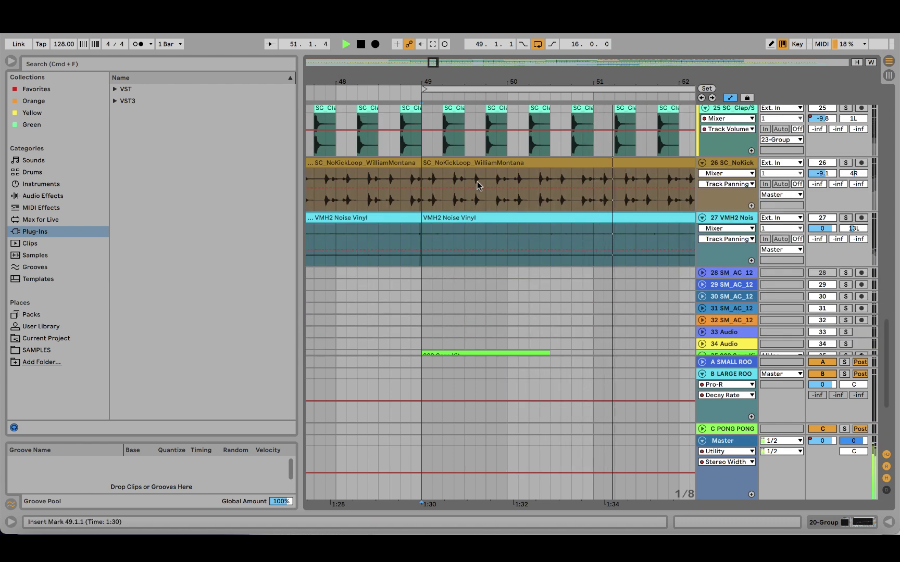
scroll(507, 181, "down", 5)
scroll(553, 173, "up", 10)
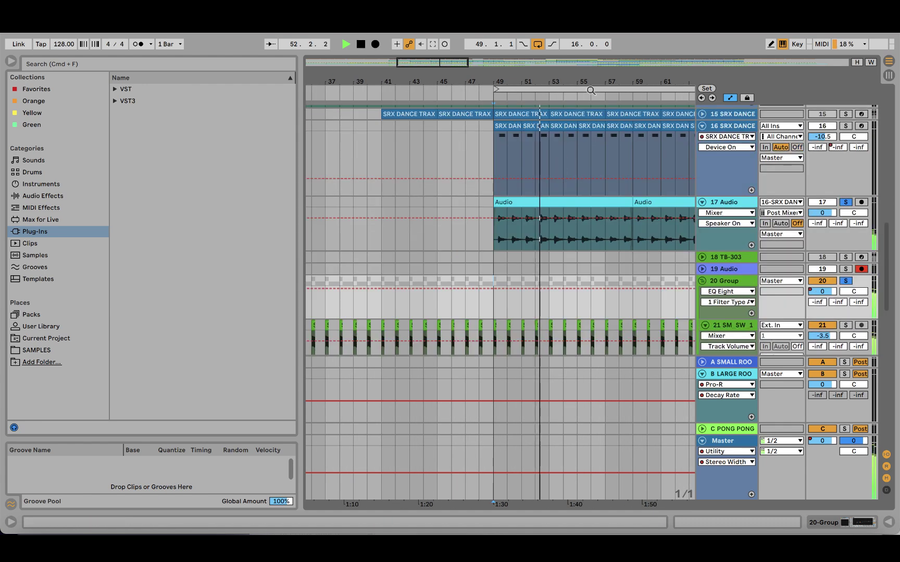
Step: Move the 16-bar loop to start at bar 65 and unfold track 15
left_click_drag(590, 81, 562, 90)
scroll(495, 242, "up", 5)
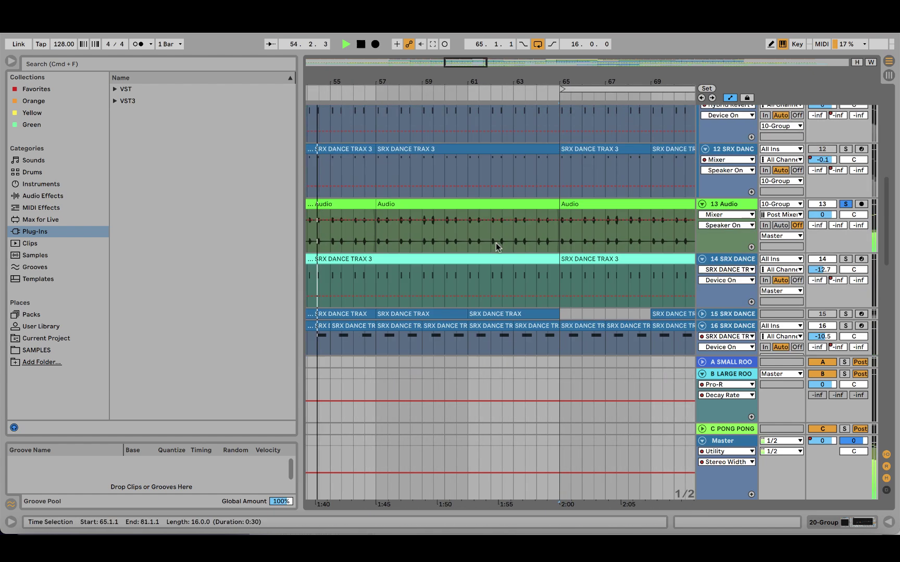
left_click(702, 250)
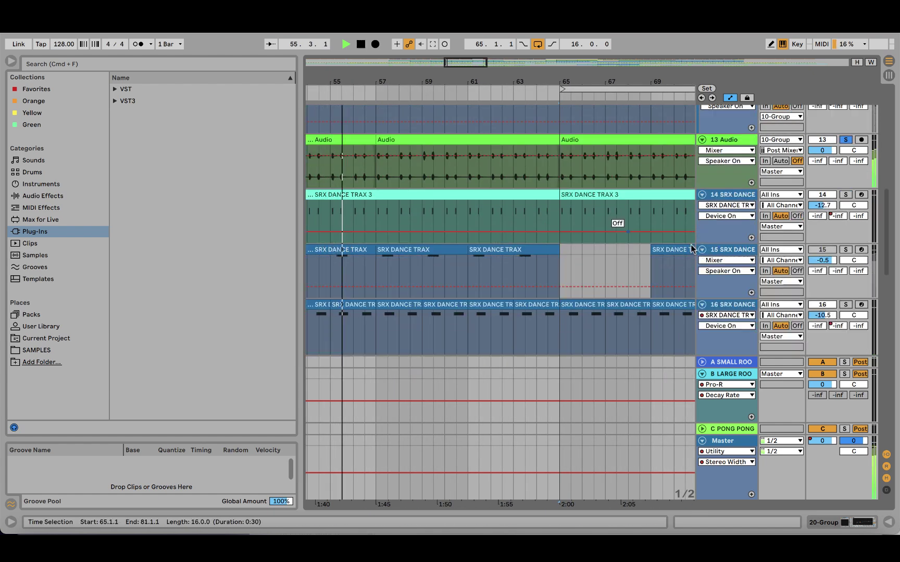
left_click_drag(385, 83, 530, 125)
key("minus")
key("minus")
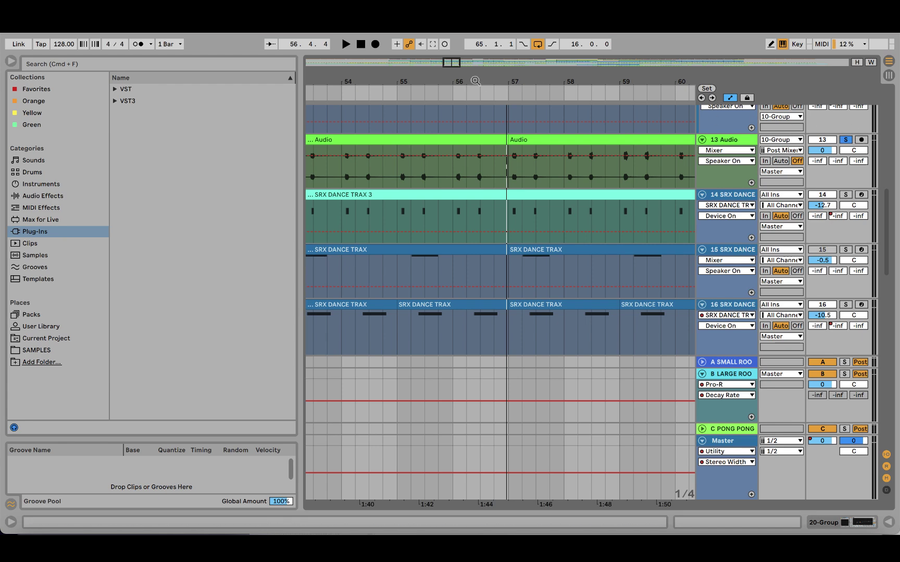
Step: Highlight the short stab in track 14 and the sustained note in track 16 within bar 56 to compare their timing
mouse_move(467, 81)
left_mouse_down()
mouse_move(466, 63)
mouse_move(459, 130)
left_mouse_up()
left_click(459, 210)
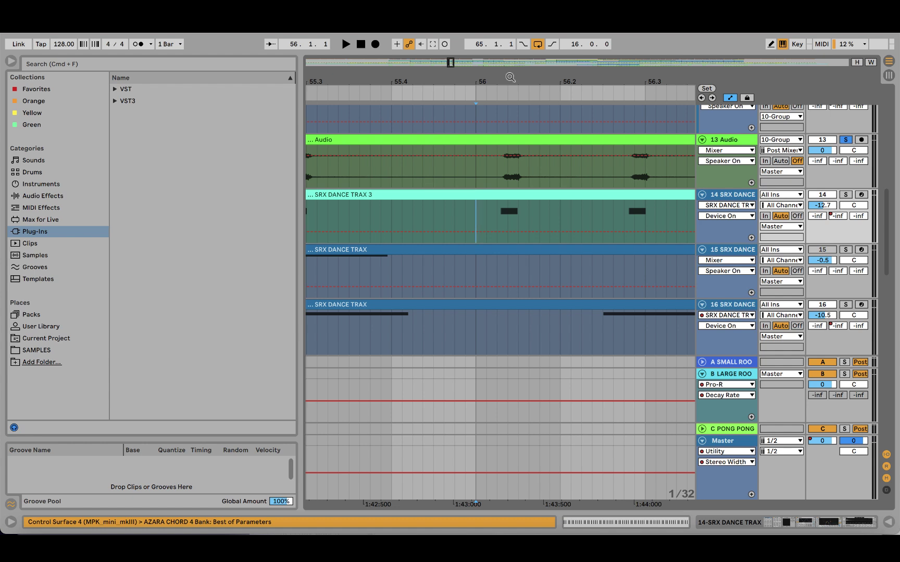
left_click_drag(511, 77, 412, 81)
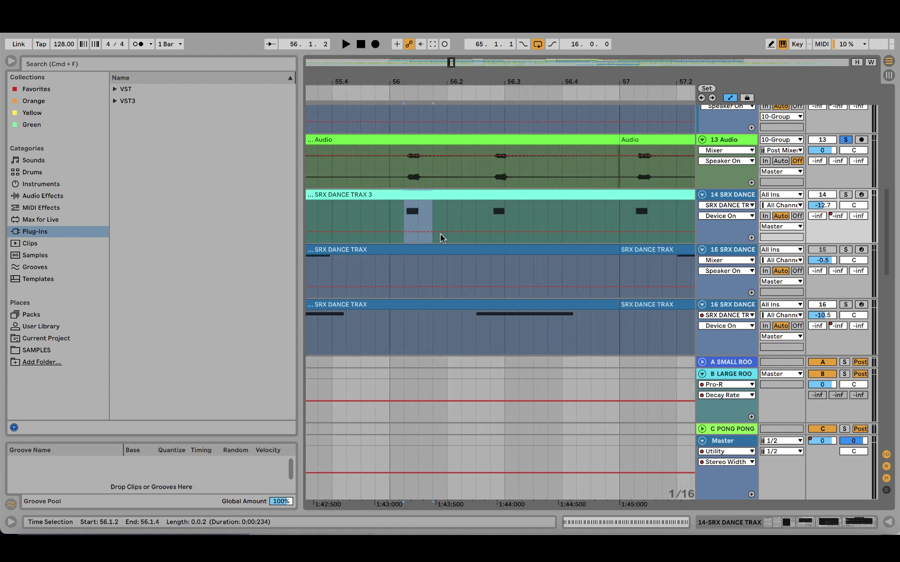
left_click_drag(440, 235, 542, 310)
left_click_drag(479, 327, 573, 303)
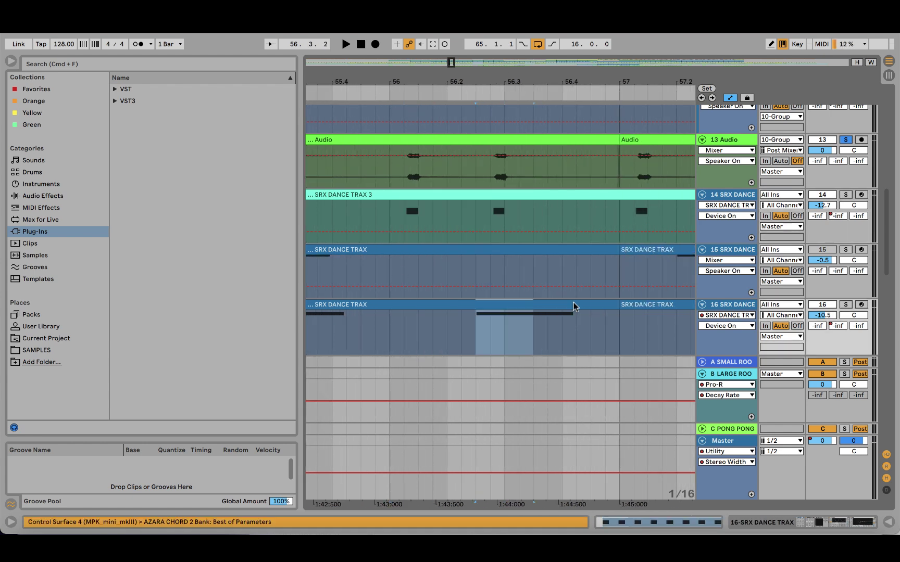
left_click(384, 222)
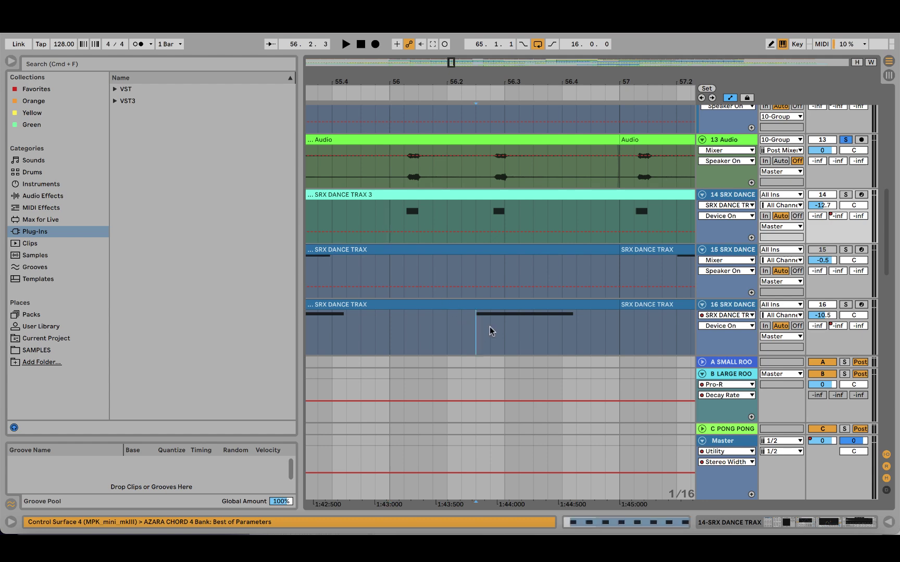
left_click_drag(489, 326, 572, 303)
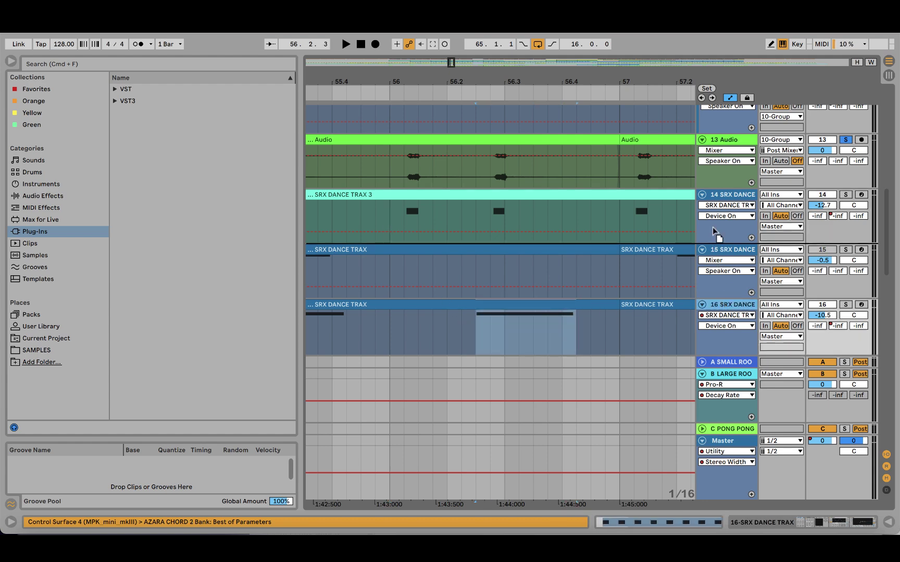
Step: Reorder the tracks so that SRX DANCE track 16 sits directly below track 14
left_click_drag(712, 227, 714, 229)
left_click_drag(490, 82, 471, 81)
scroll(481, 226, "down", 5)
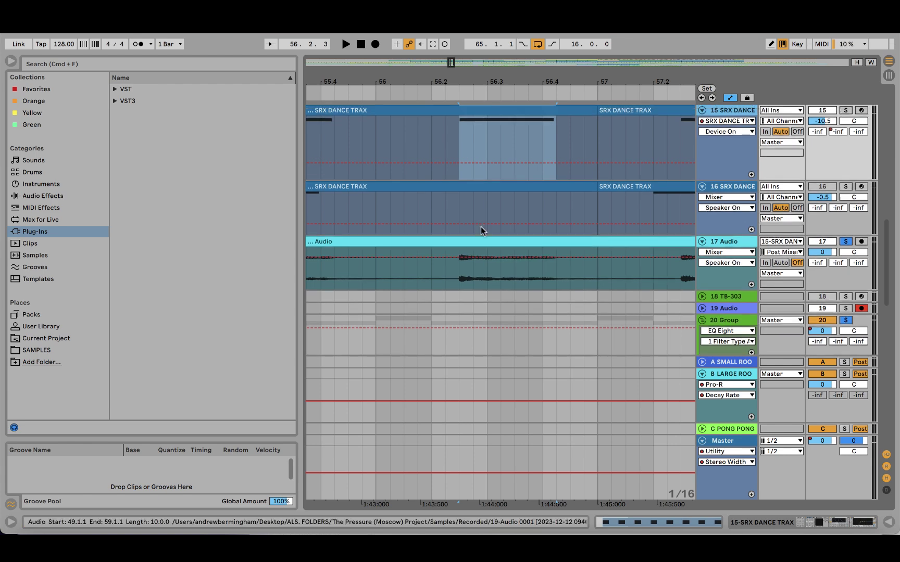
scroll(481, 226, "up", 5)
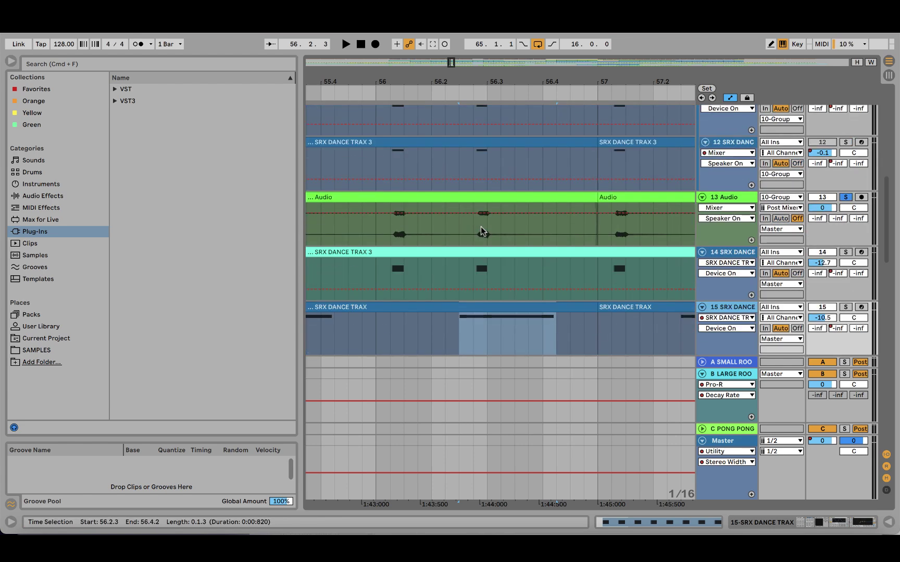
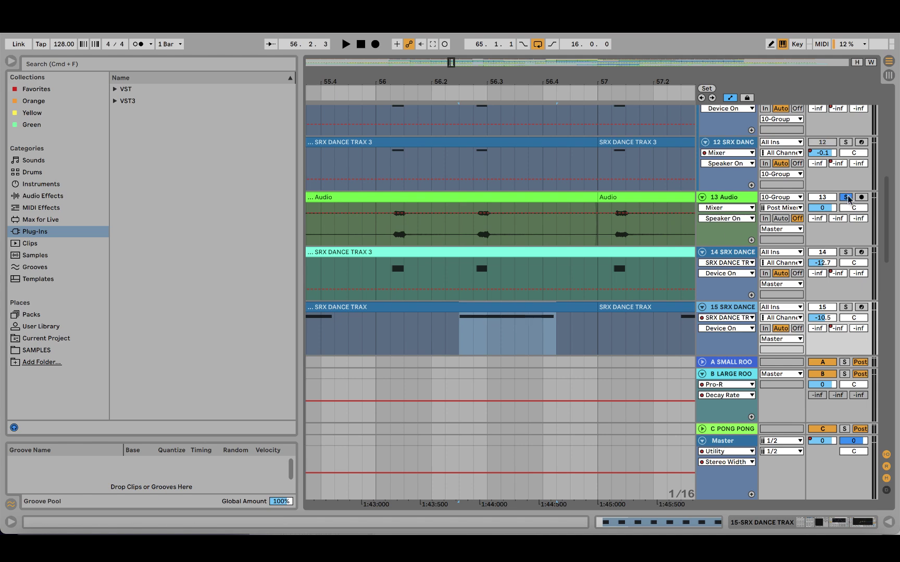
Step: Clear the track solos and play the full mix from position 56.2.3
key("space")
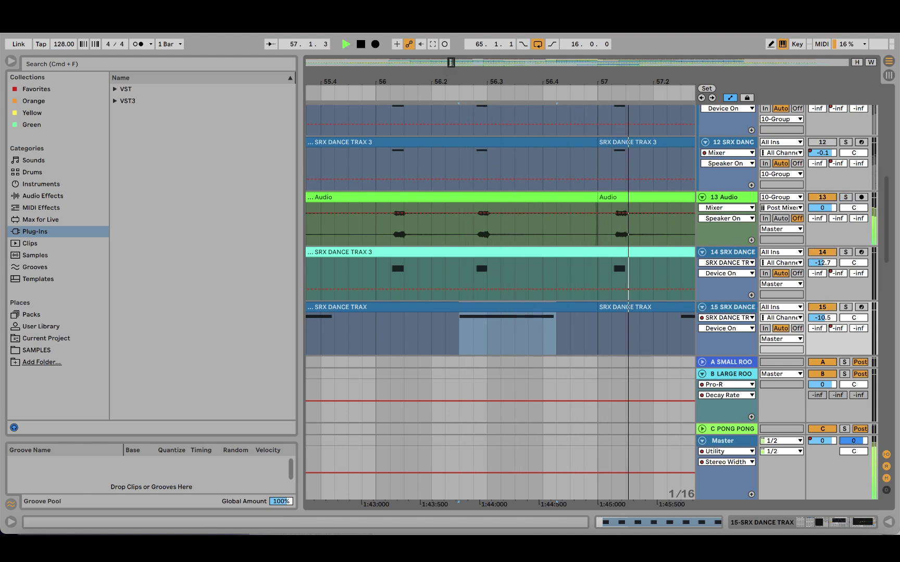
left_click_drag(351, 81, 350, 41)
left_click(479, 230)
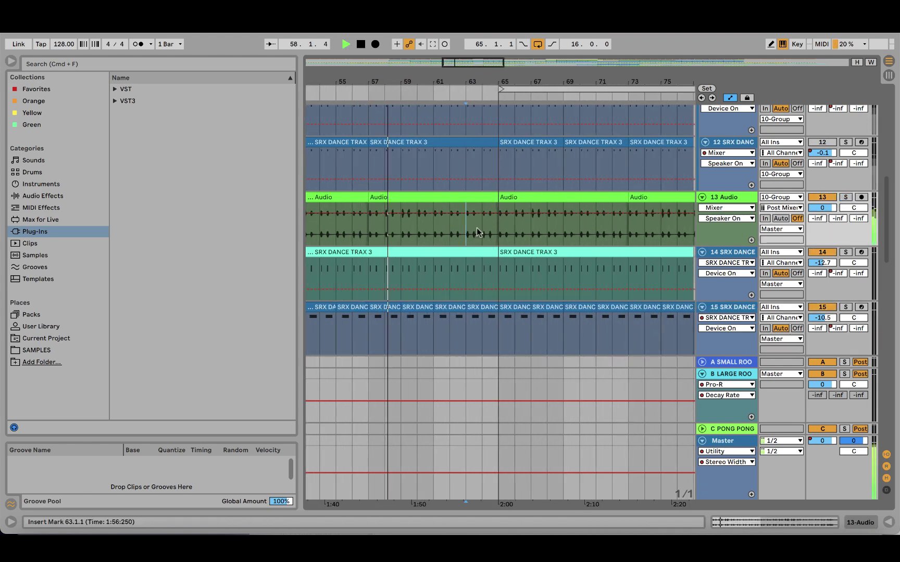
scroll(479, 230, "down", 5)
scroll(480, 235, "down", 10)
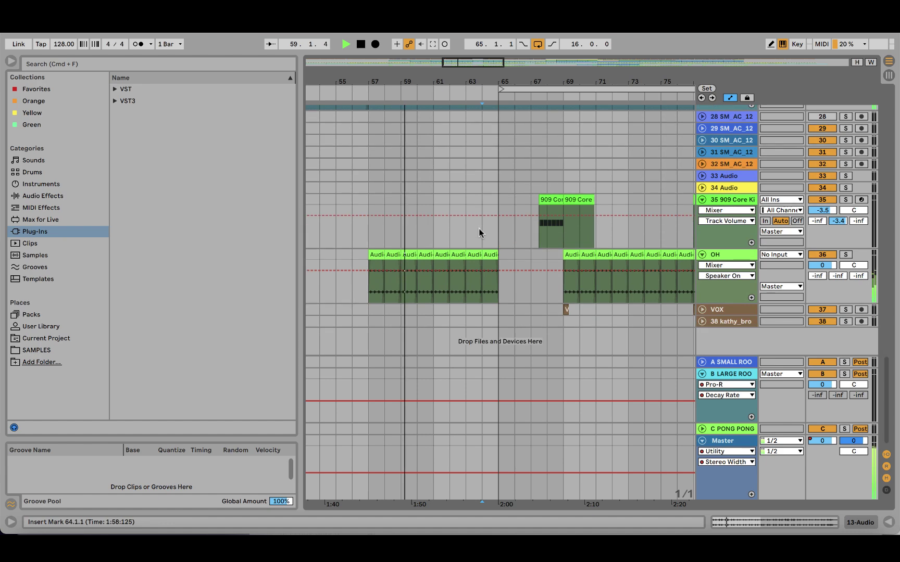
Step: Solo the OH track and show the device chain for its first clip at bar 57
left_click(487, 288)
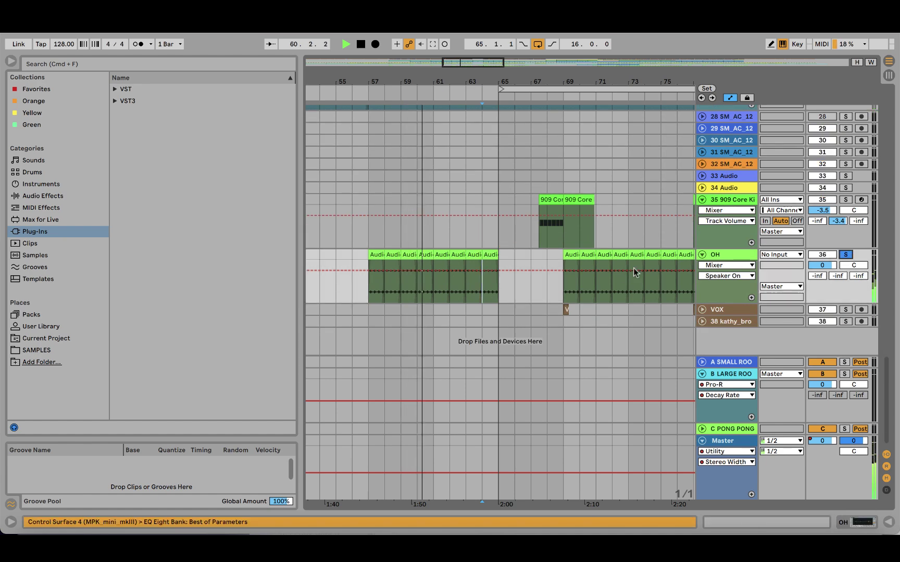
key("space")
left_click(372, 254)
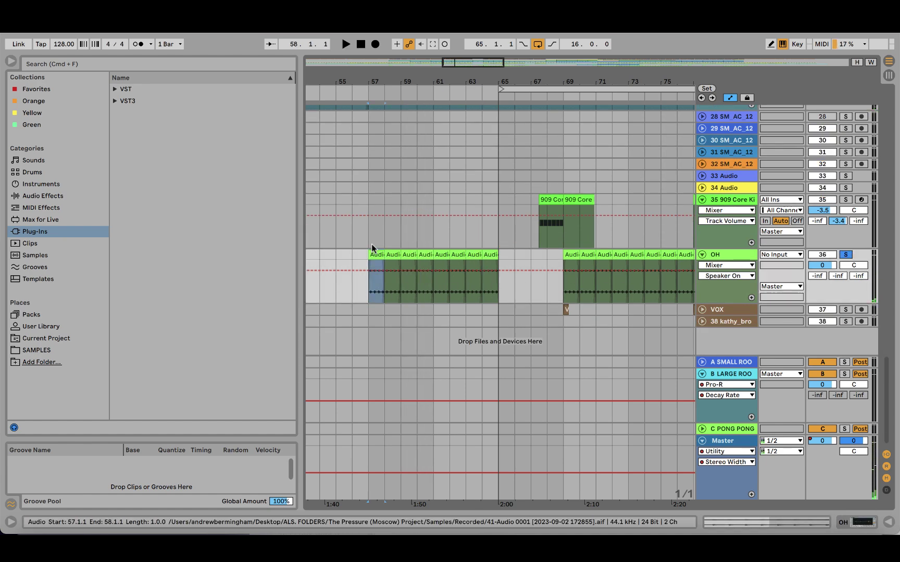
left_click_drag(369, 82, 420, 227)
left_click(850, 522)
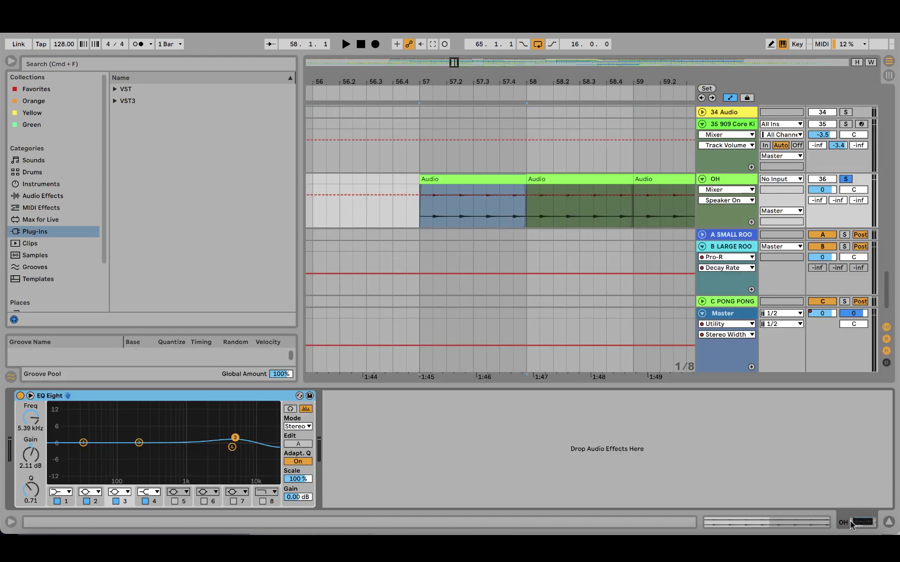
Step: Duplicate a half-bar section of the first OH clip repeatedly to fill the track up to bar 65
key("space")
left_click(454, 178)
left_click_drag(439, 81, 439, 60)
left_click_drag(432, 217, 457, 211)
key("super+d")
key("super+d")
key("super+d")
key("super+d")
key("super+d")
key("super+d")
key("super+d")
key("super+d")
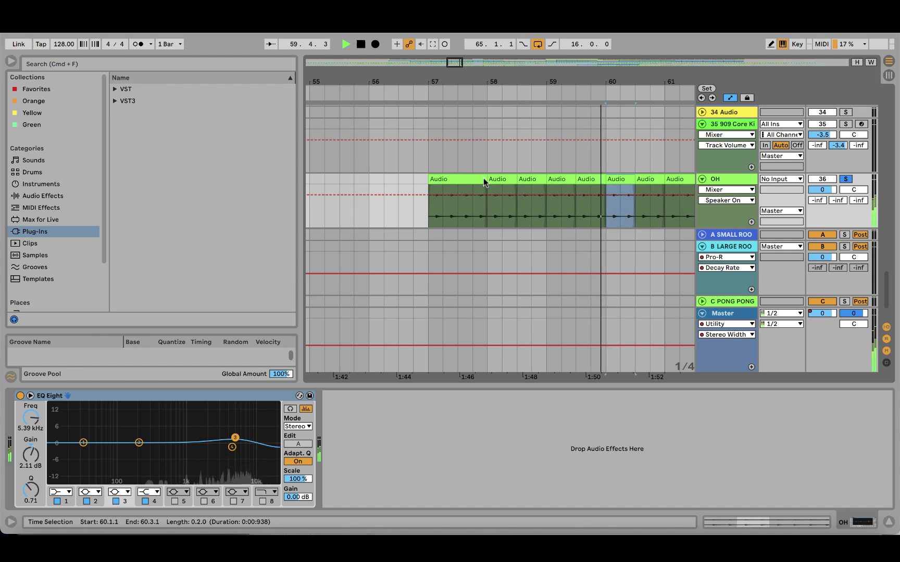
key("super+d")
key("super+d")
left_click_drag(556, 79, 544, 36)
key("super+d")
key("super+d")
key("super+d")
key("super+d")
key("super+d")
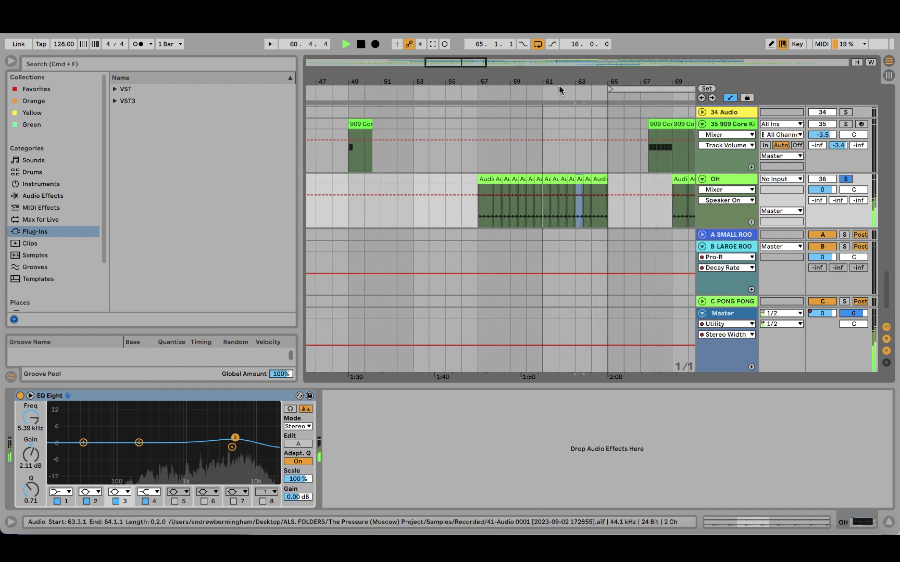
key("space")
Step: Copy the OH clips from bars 57 to 65 and paste them twice in succession starting at bar 69
left_click_drag(607, 220, 482, 183)
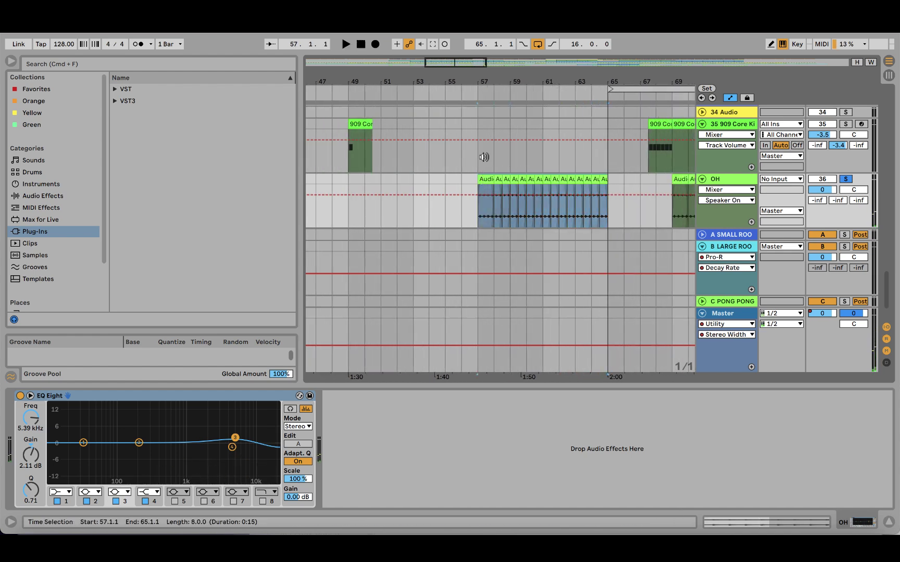
left_click_drag(490, 80, 330, 53)
key("super+c")
left_click(413, 210)
key("super+v")
key("super+v")
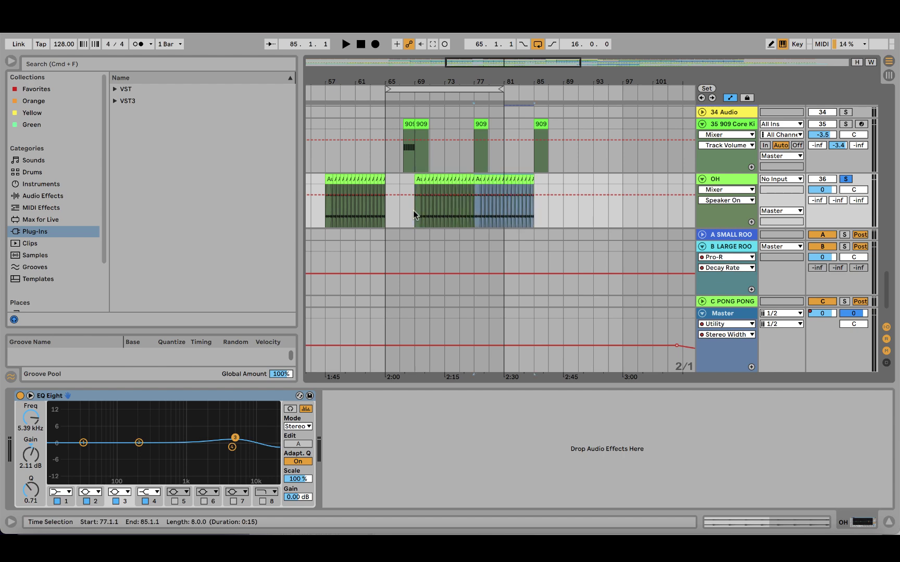
left_click_drag(370, 81, 376, 92)
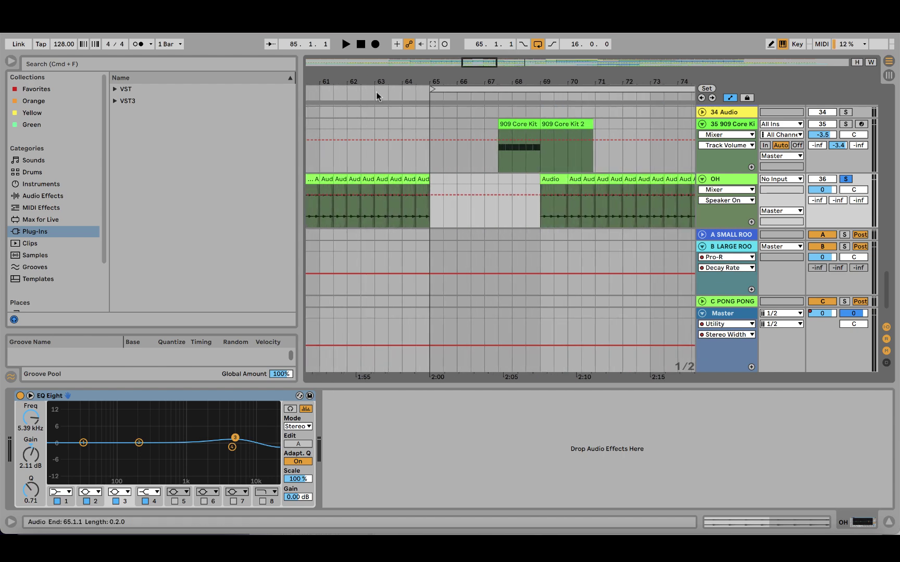
left_click(406, 125)
scroll(390, 187, "left", 5)
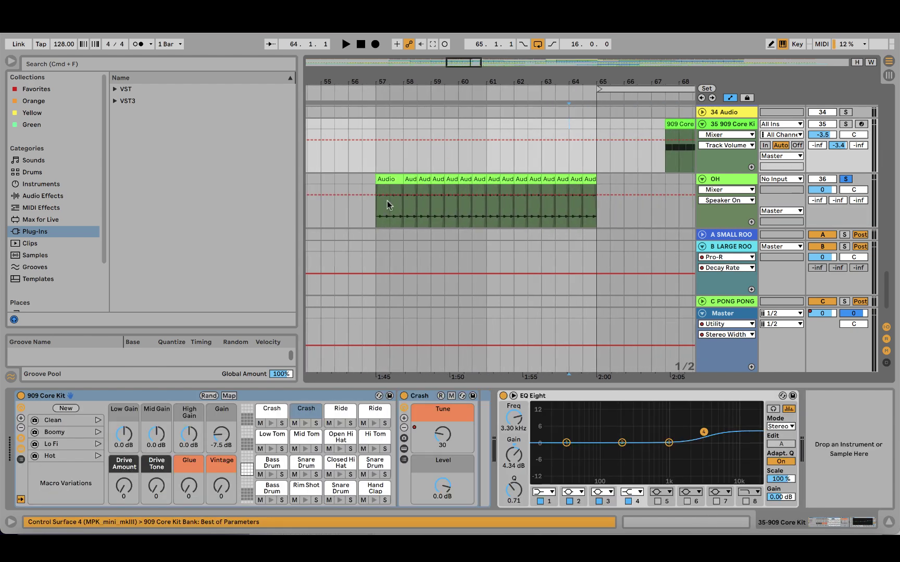
Step: Unsolo the OH track and play the full mix from 56.3.1 through the OH clips at bars 57 to 65
left_click(362, 218)
left_click(847, 178)
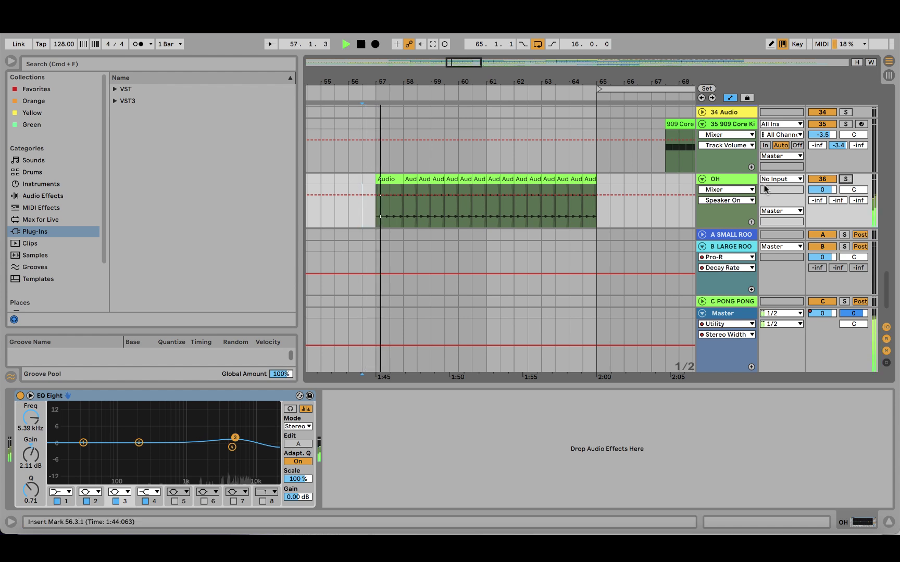
left_click_drag(396, 211, 600, 172)
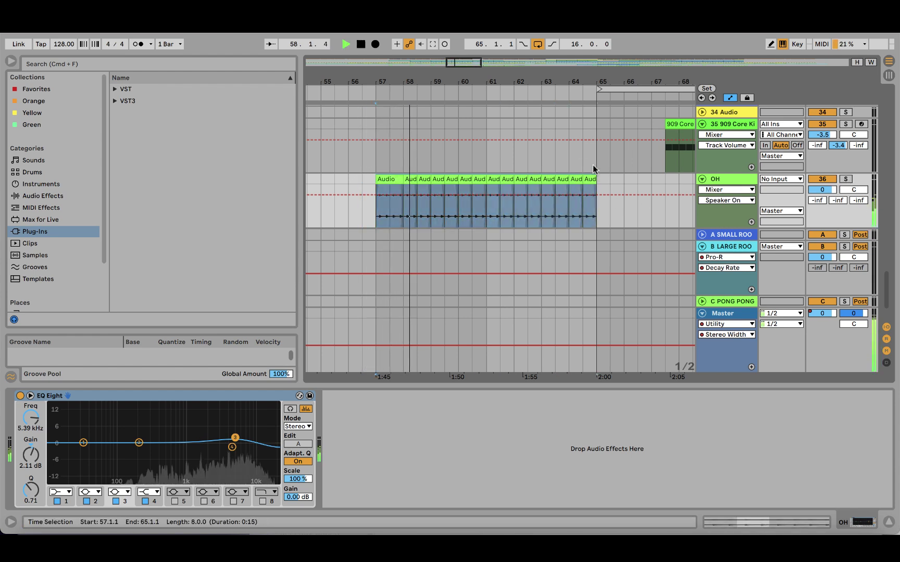
left_click_drag(510, 81, 458, 83)
left_click_drag(455, 220, 540, 176)
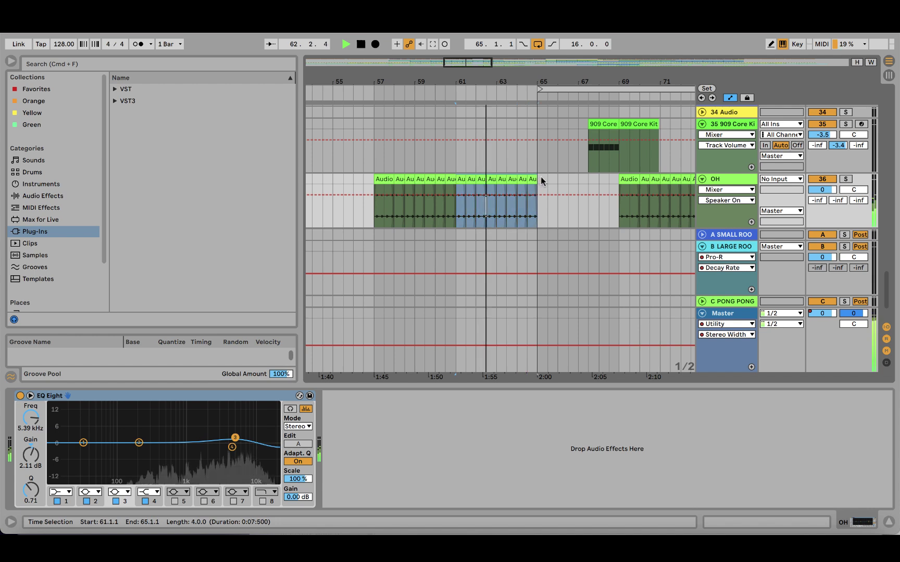
left_click_drag(524, 81, 477, 74)
left_click(438, 217)
key("space")
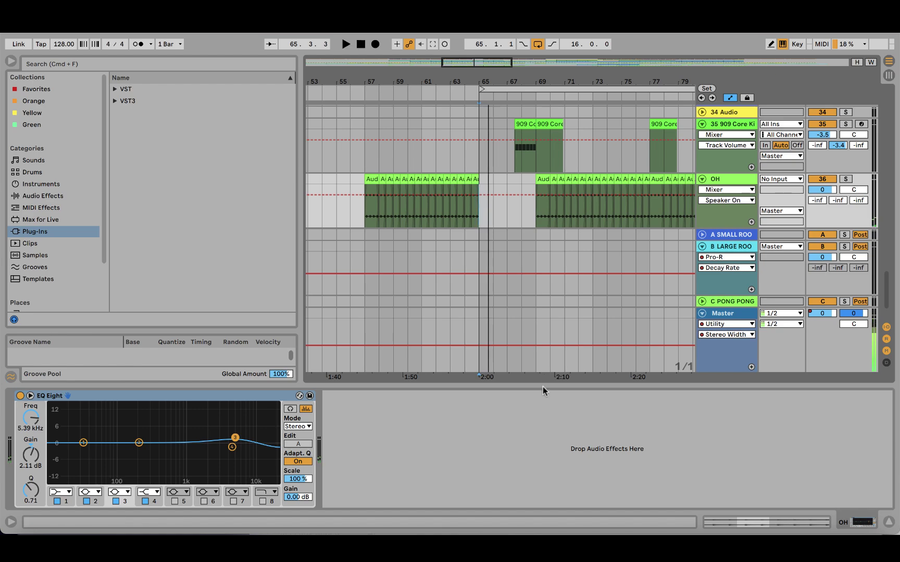
Step: Hide the device view and unfold the 18 TB-303 and 19 Audio tracks
key("super+alt+l")
scroll(532, 308, "up", 5)
scroll(533, 311, "up", 15)
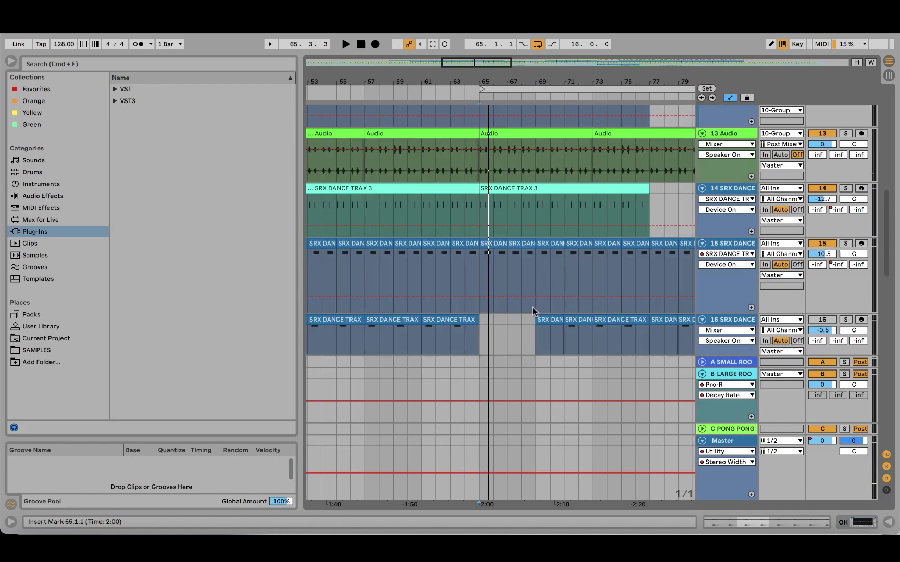
scroll(533, 311, "up", 5)
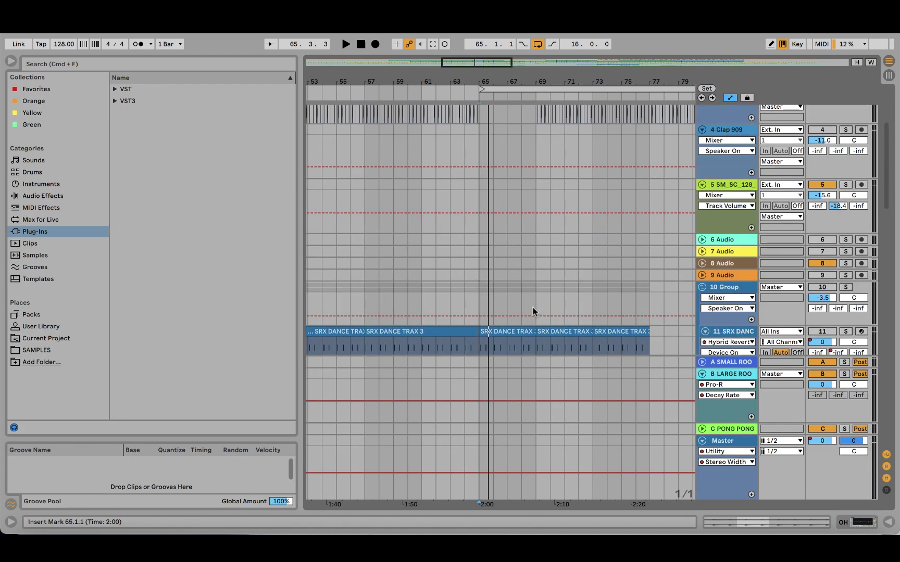
scroll(533, 312, "down", 10)
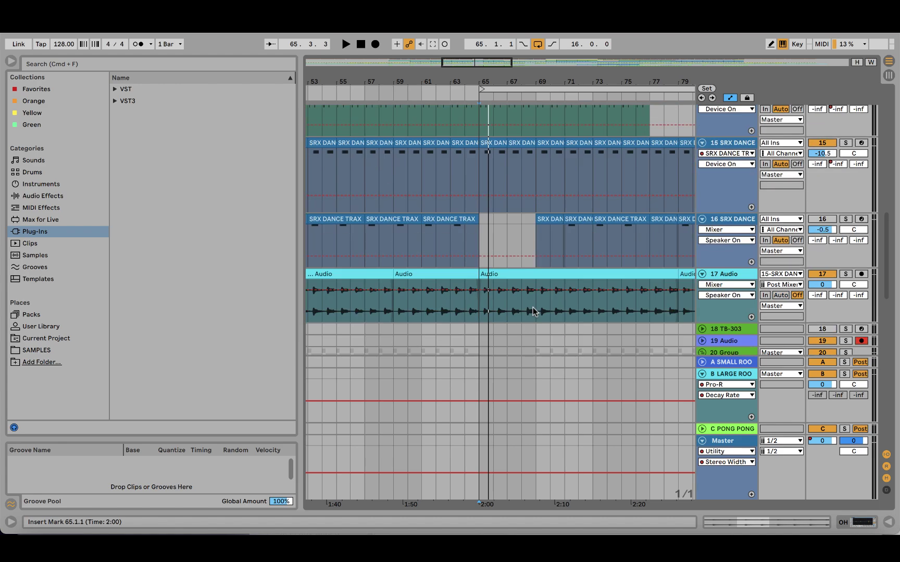
scroll(533, 311, "down", 15)
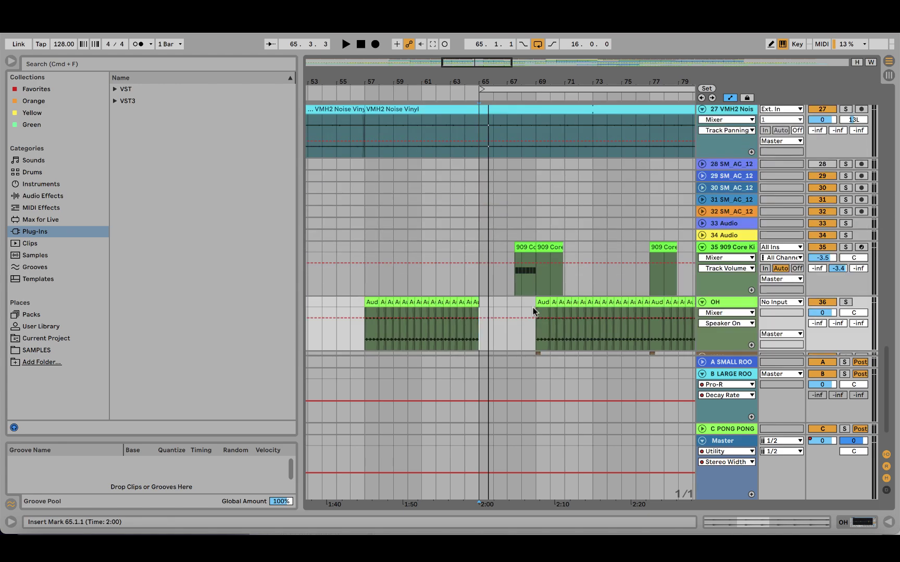
scroll(533, 307, "up", 10)
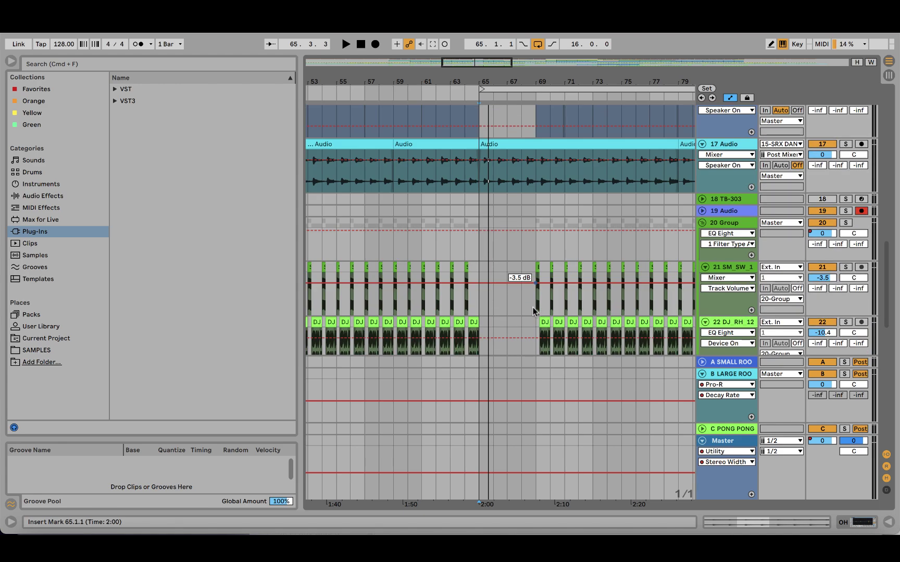
left_click(702, 199)
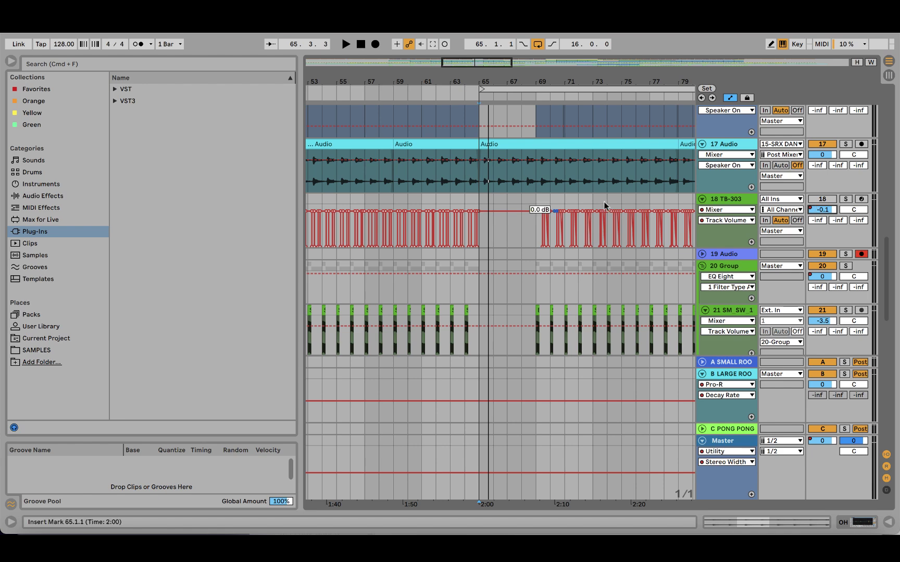
left_click_drag(393, 198, 478, 193)
left_click_drag(462, 82, 445, 52)
left_click(701, 254)
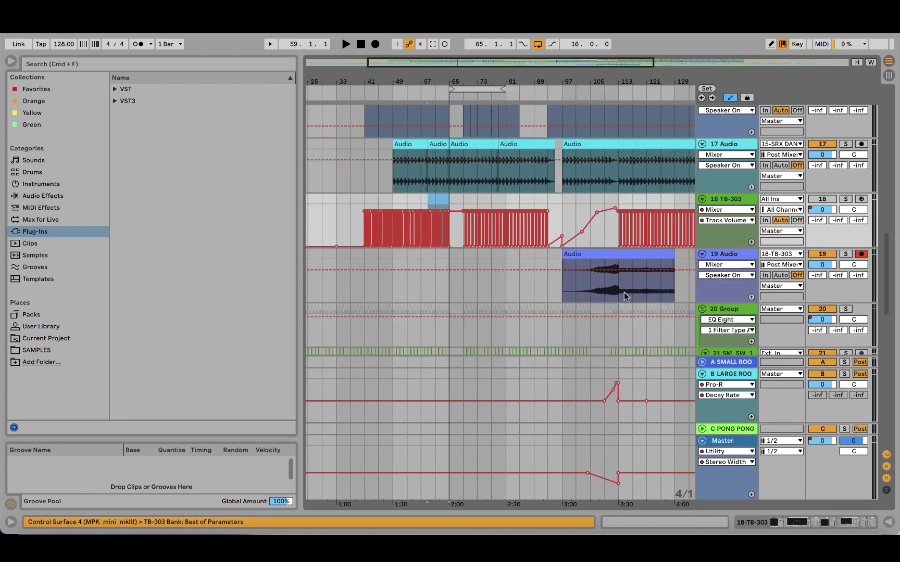
Step: Paste the copied audio twice in succession on the 19 Audio track from bar 49 and set that track's volume to -3.0 dB
left_click(395, 255)
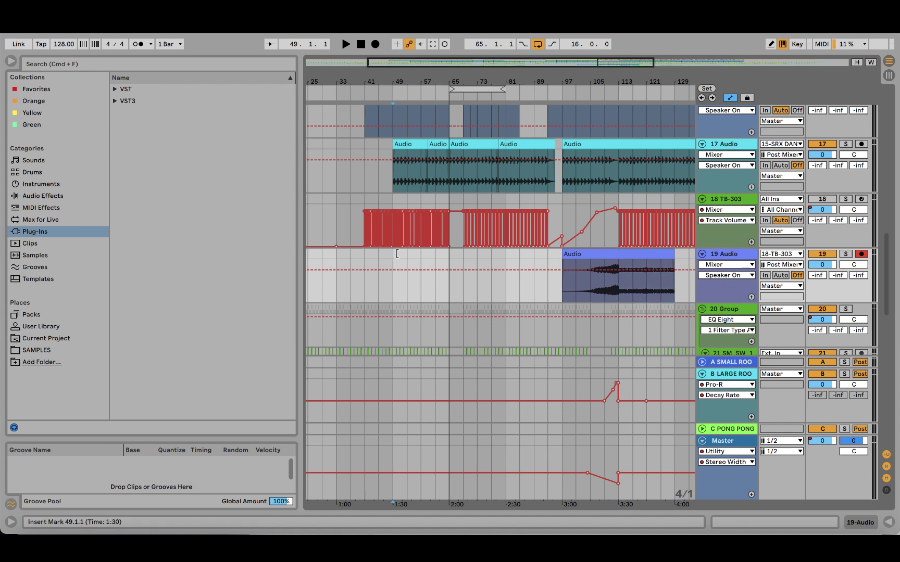
key("super+v")
key("super+v")
left_click(392, 292)
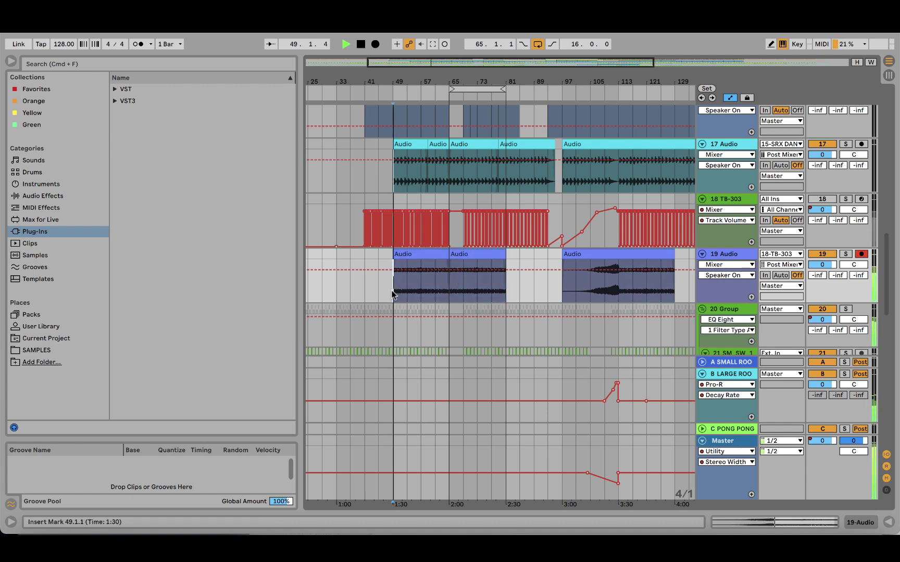
left_click_drag(822, 264, 822, 274)
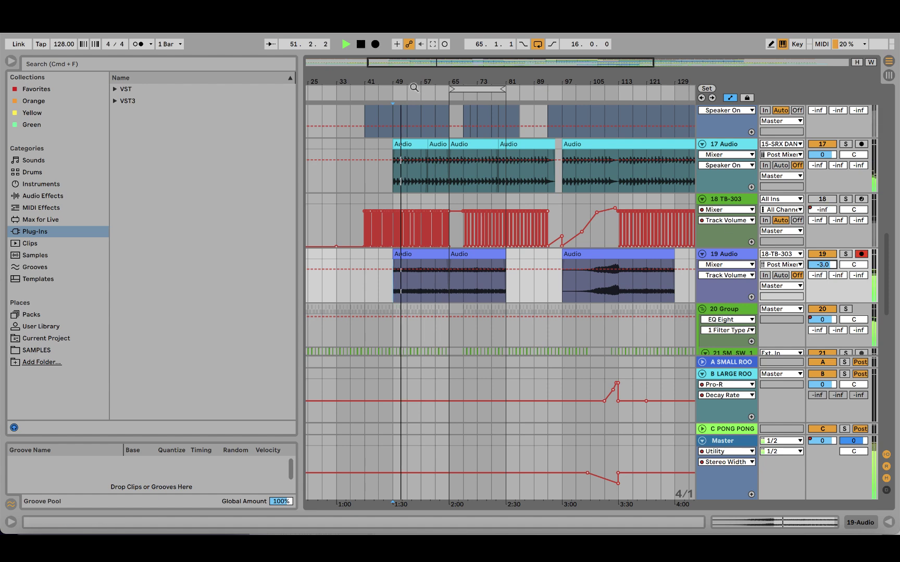
Step: Solo the 19 Audio track during playback, and switch the solo to 18 TB-303 to compare the two
left_click_drag(399, 81, 399, 135)
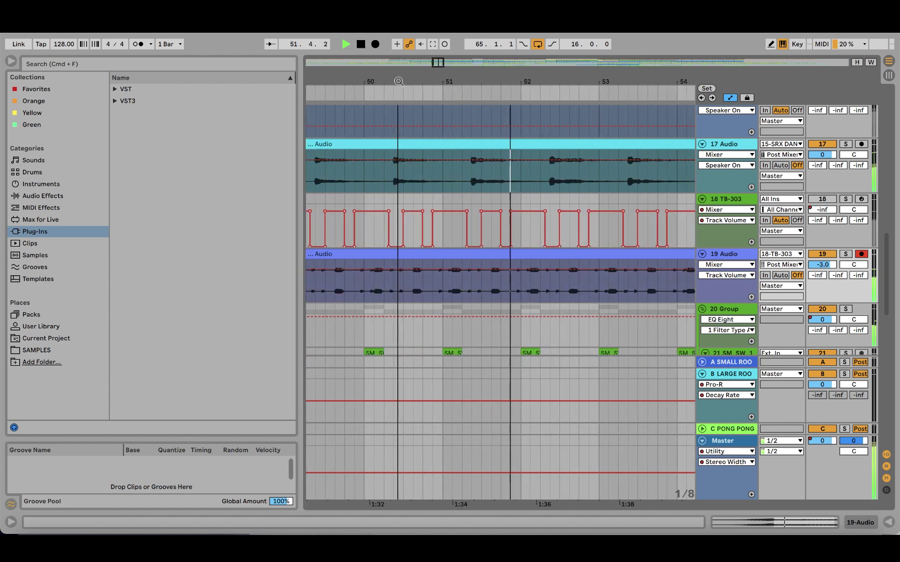
left_click(846, 254)
left_click_drag(530, 82, 530, 62)
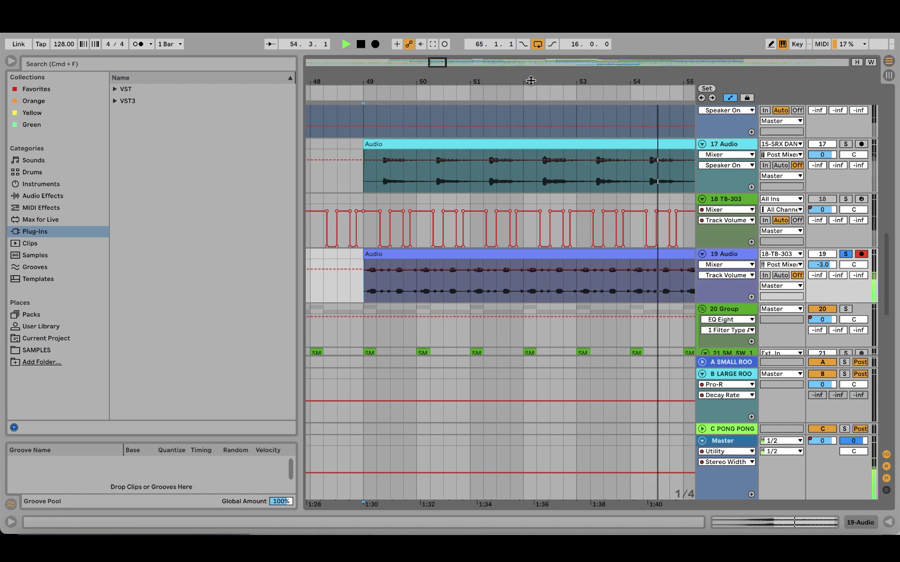
left_click(845, 199)
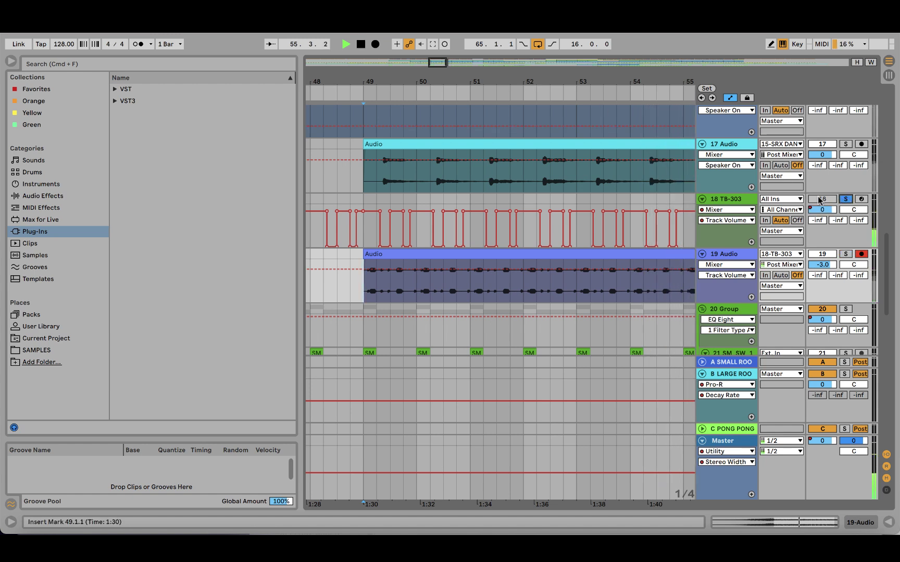
Step: Show the 18 TB-303 device chain, open the TB-303 plug-in window for viewing, dismiss its authorization dialogs and close it
left_click_drag(364, 201, 410, 202)
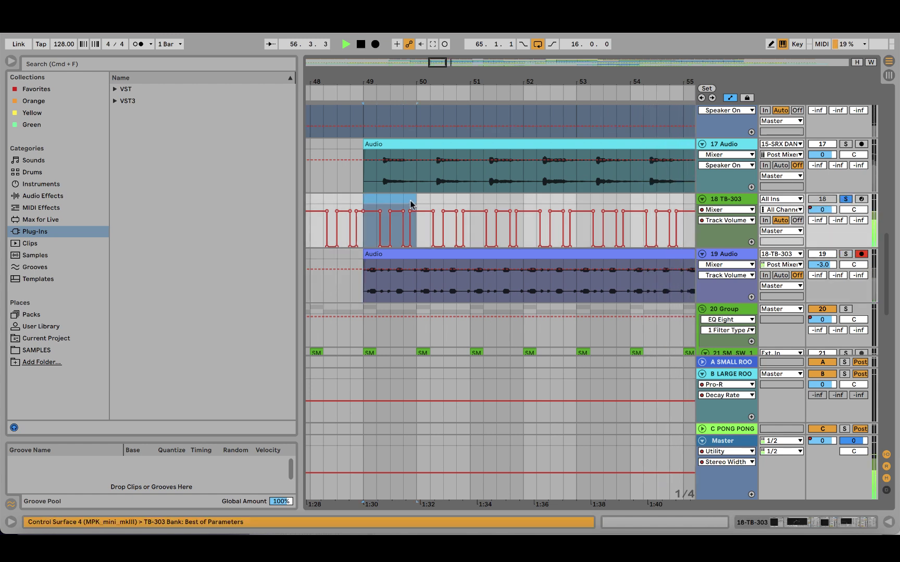
left_click(369, 199)
left_click(800, 521)
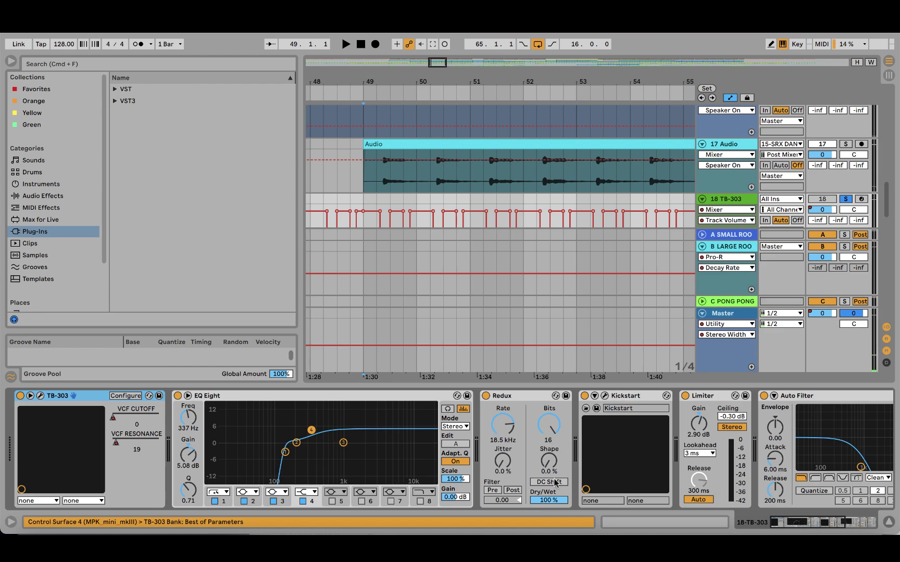
left_click(32, 397)
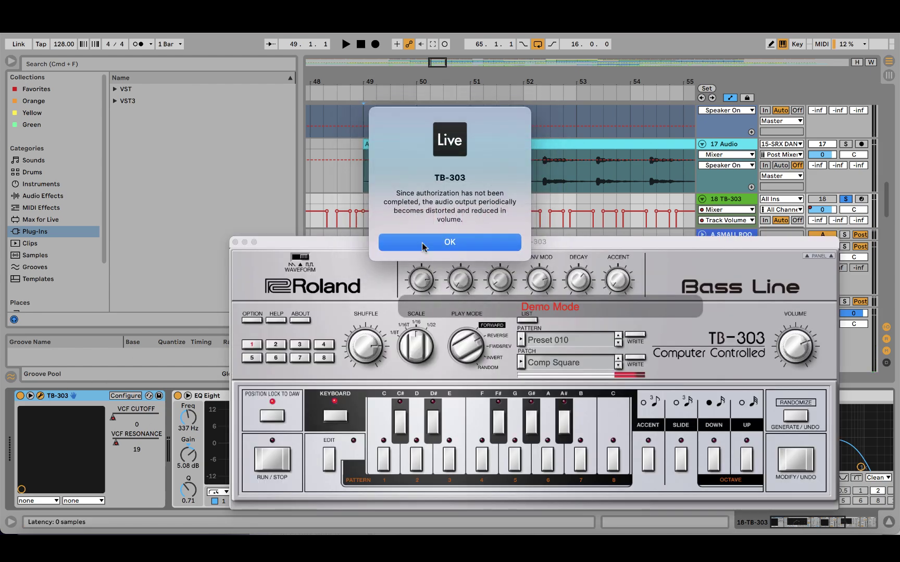
left_click(422, 243)
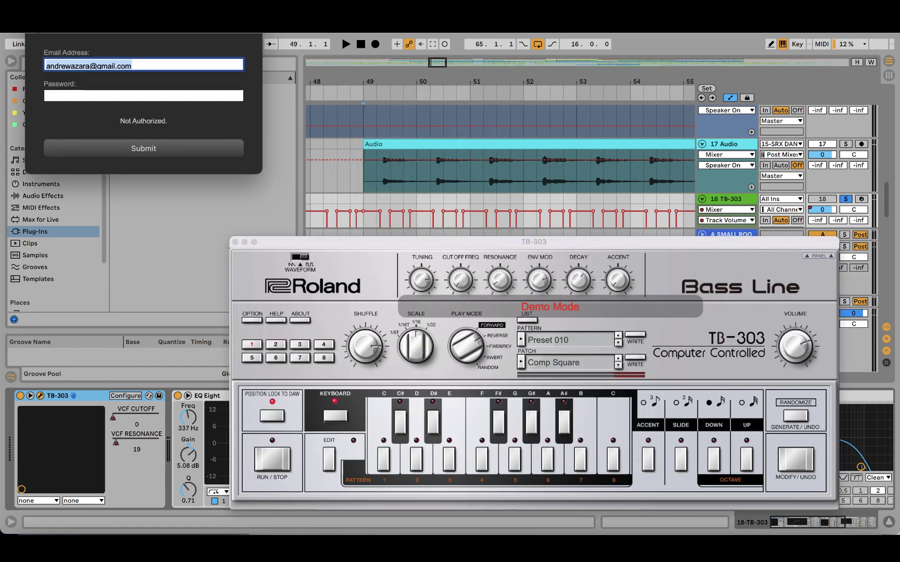
left_click(31, 27)
left_click_drag(473, 239, 399, 107)
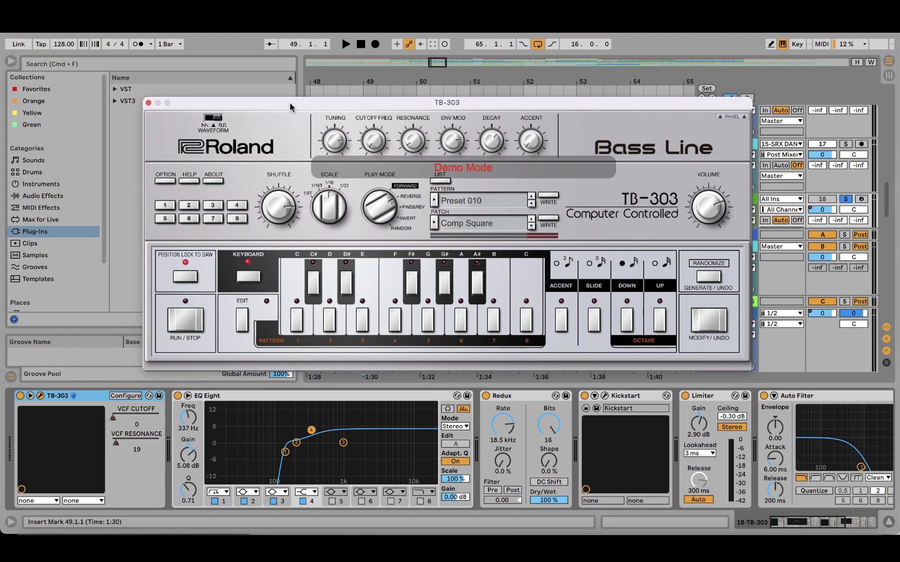
left_click(148, 102)
Step: Play the soloed 18 TB-303 track briefly from bar 49
scroll(365, 169, "down", 2)
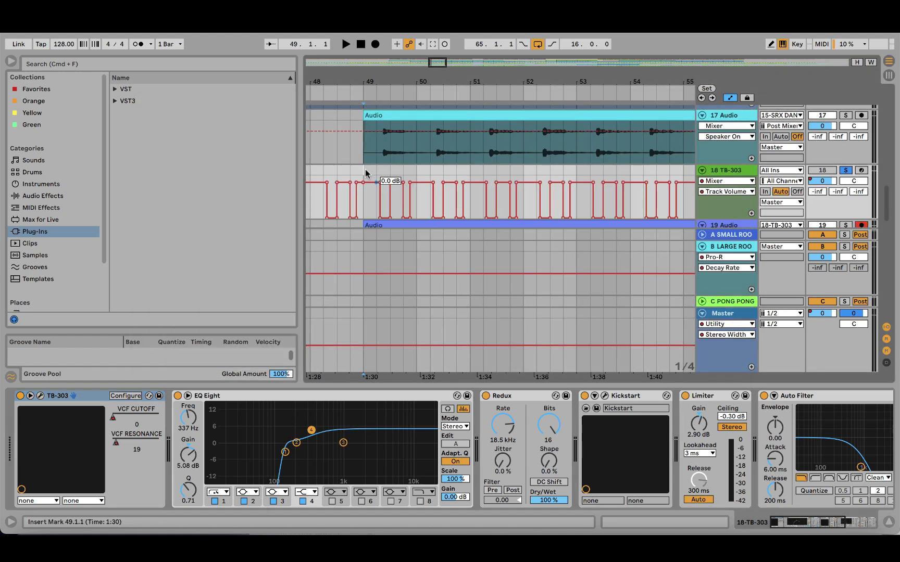
left_click_drag(363, 83, 364, 104)
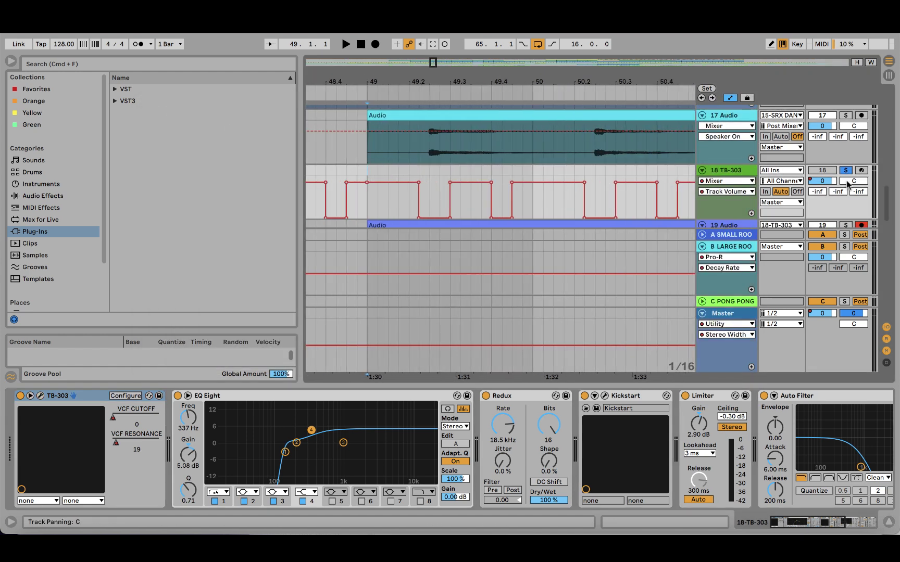
key("space")
key("space")
scroll(847, 186, "down", 2)
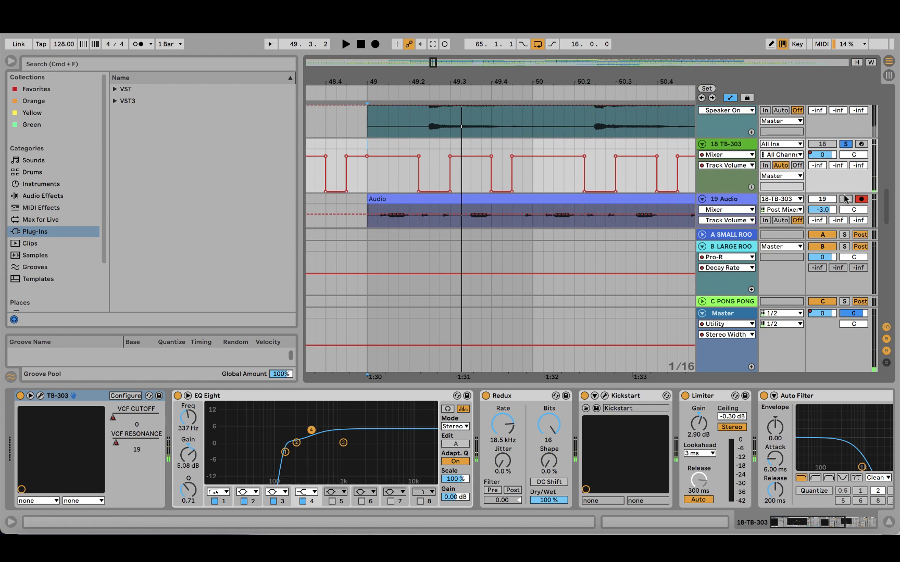
Step: Solo the 19 Audio track together with 20 Group, hide the device view and play both from bar 49
left_click(845, 200)
scroll(371, 182, "down", 3)
left_click(370, 183)
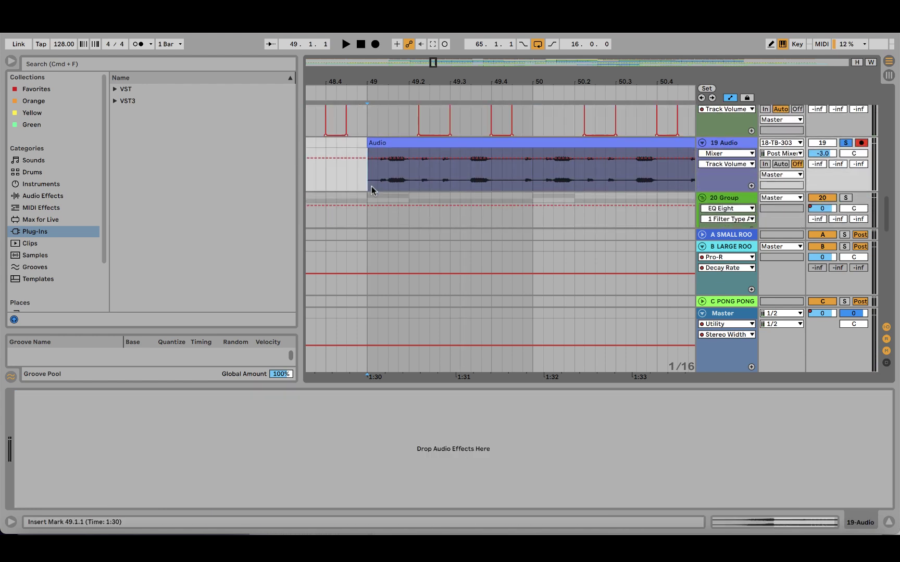
double_click(438, 385)
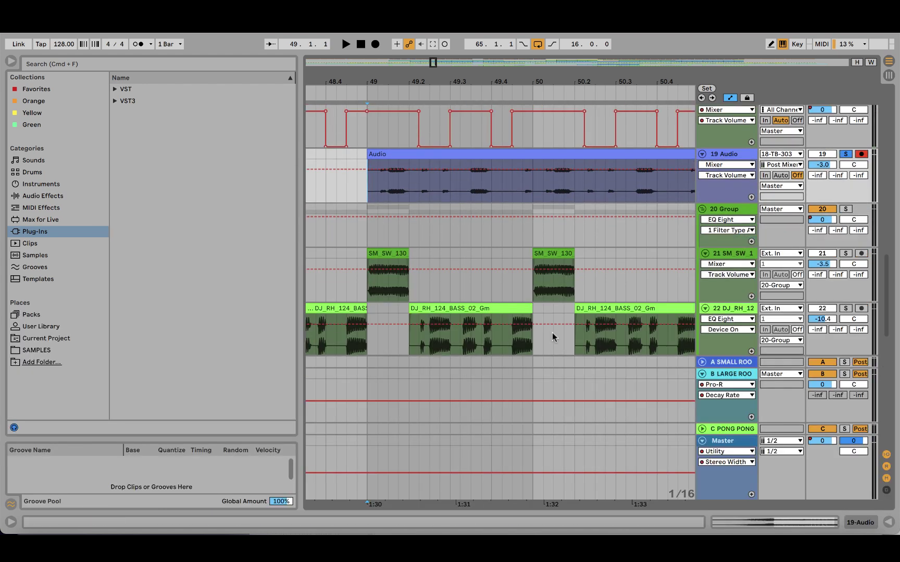
key("space")
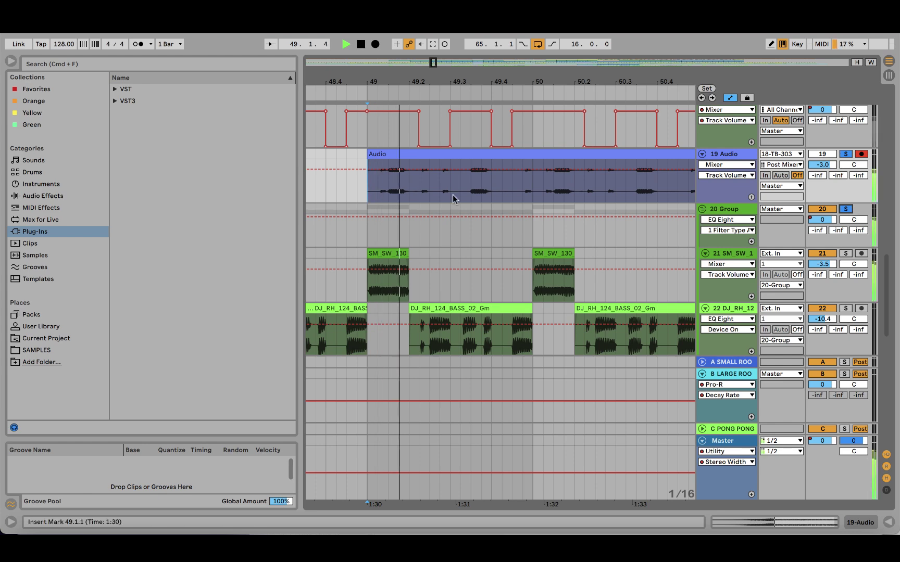
Step: Show the 18 TB-303 device chain during playback, stop the playback and hide the chain again
scroll(452, 198, "up", 2)
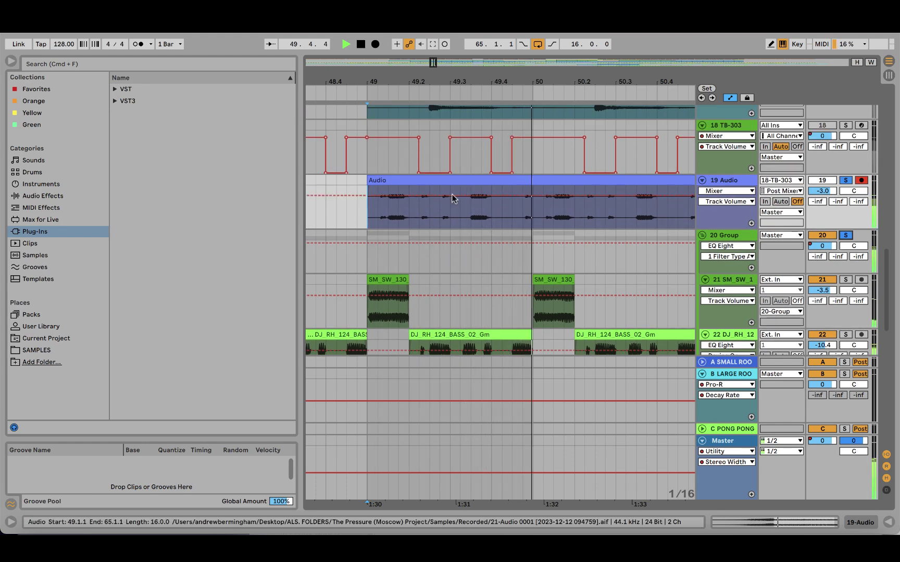
left_click(363, 124)
left_click(794, 524)
key("space")
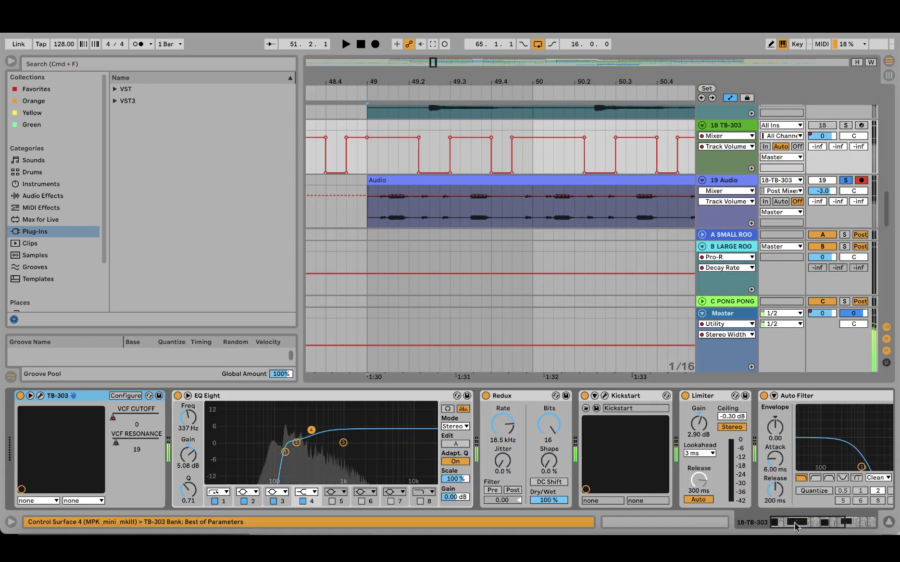
left_click(407, 386)
Step: Replay the soloed 19 Audio track and 20 Group from bar 49 and compare their rhythms with the TB-303 volume automation
scroll(467, 255, "up", 15)
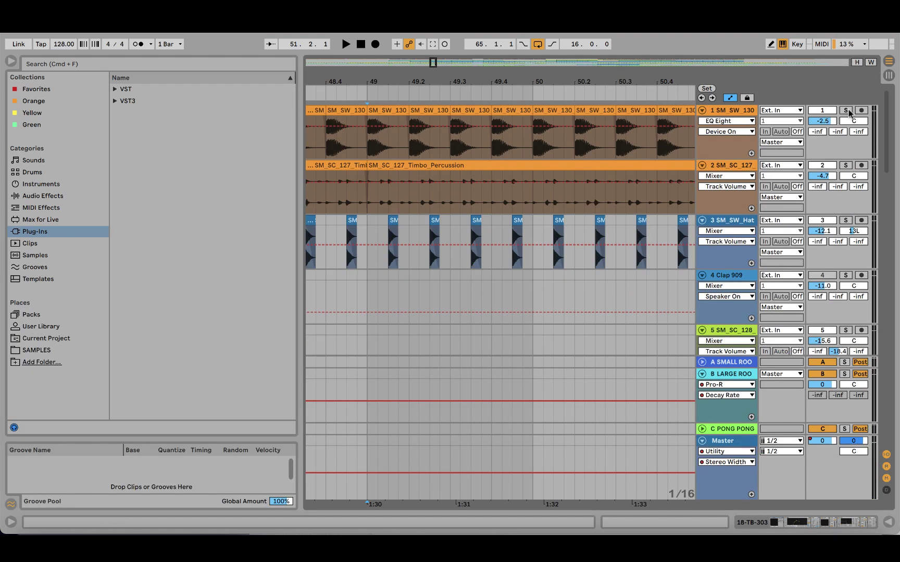
scroll(469, 302, "down", 4)
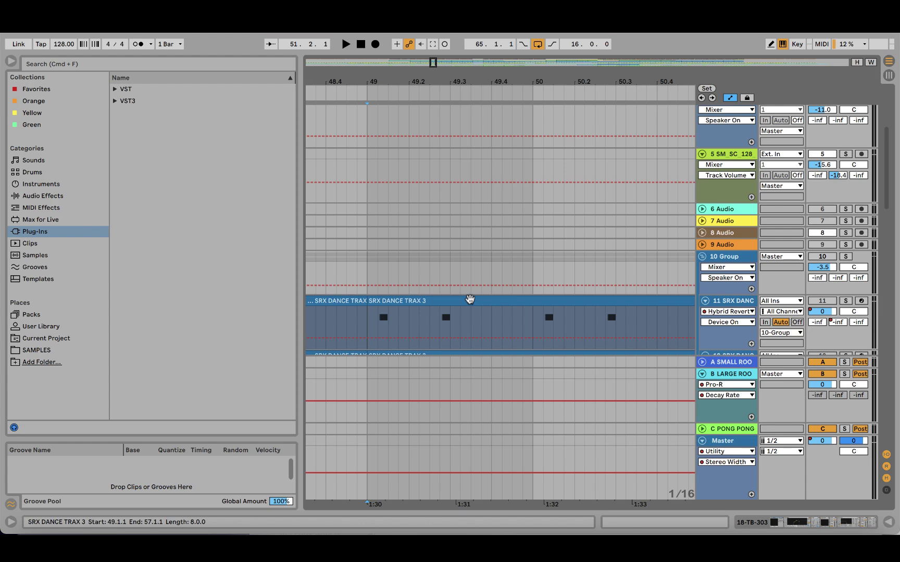
scroll(469, 300, "down", 8)
key("space")
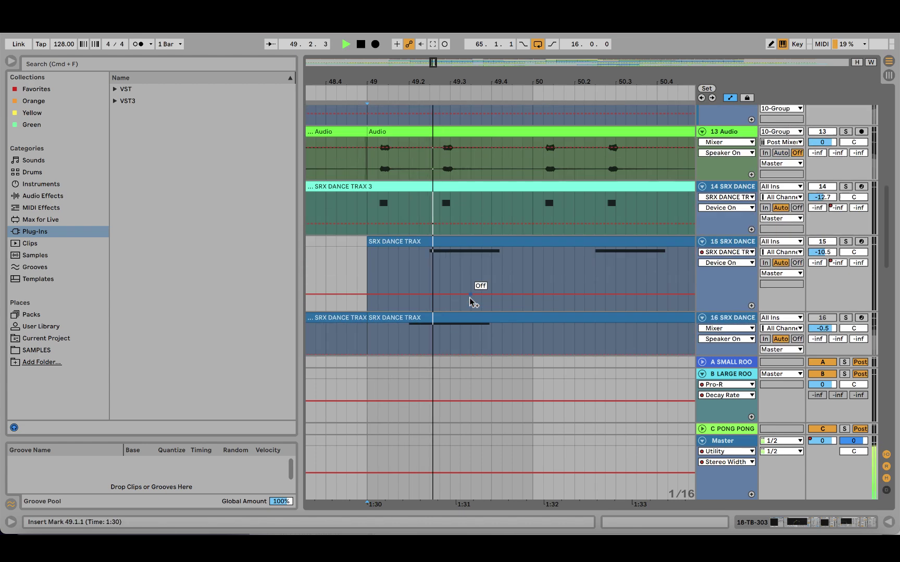
scroll(469, 302, "down", 5)
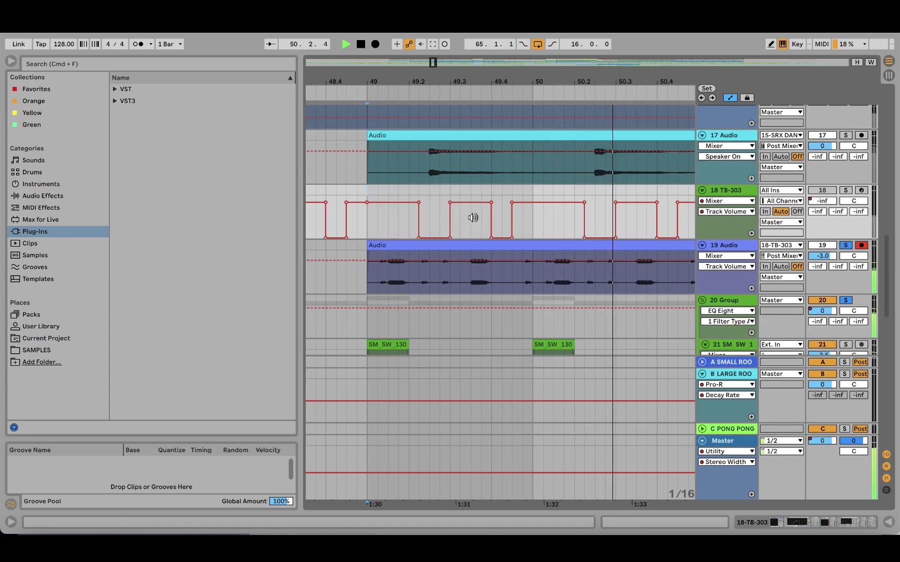
left_click_drag(474, 83, 352, 83)
scroll(374, 85, "down", 2)
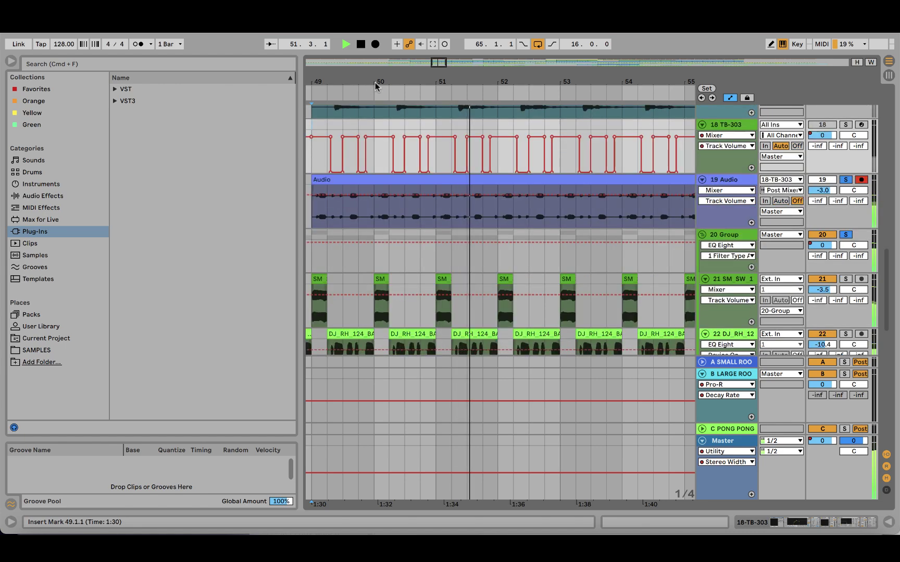
Step: Look over the tracks from 13 Audio down to 35 909 Core Kit while 19 Audio and 20 Group play, and stop playback
key("minus")
key("minus")
key("minus")
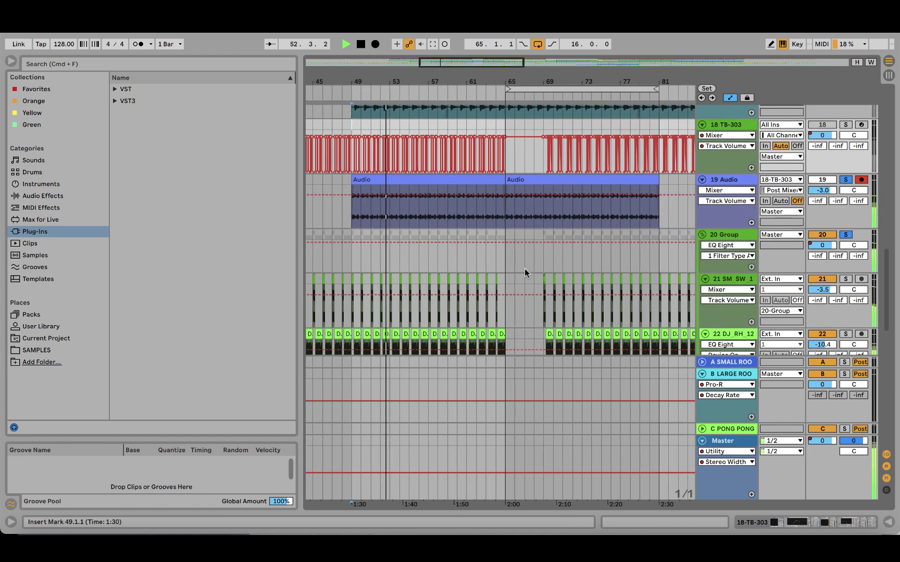
scroll(524, 269, "up", 6)
scroll(524, 268, "up", 4)
scroll(524, 268, "down", 8)
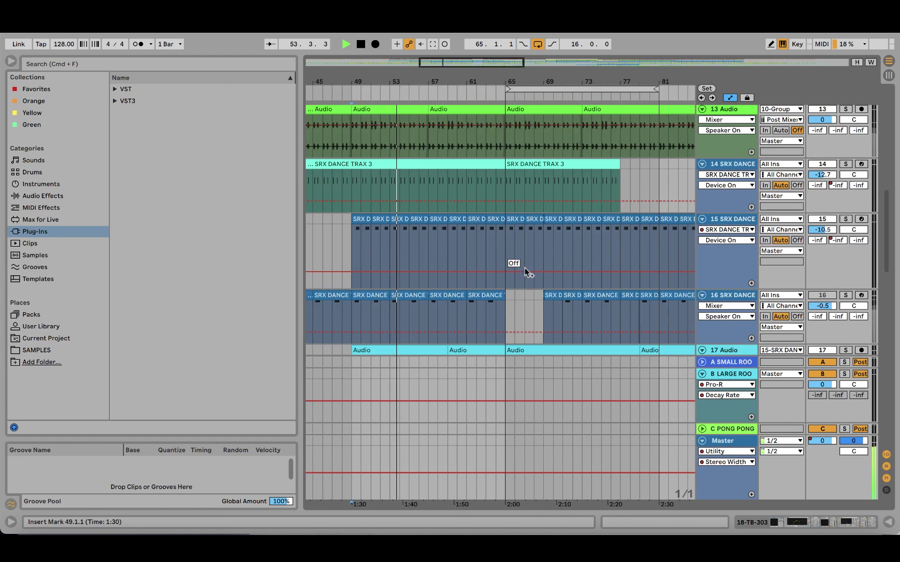
scroll(525, 267, "down", 10)
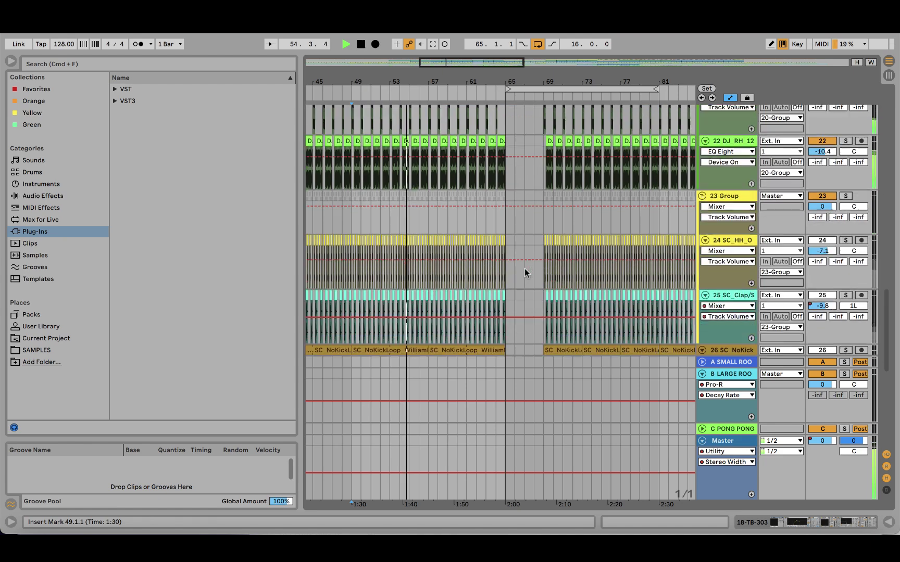
key("plus")
scroll(478, 224, "down", 8)
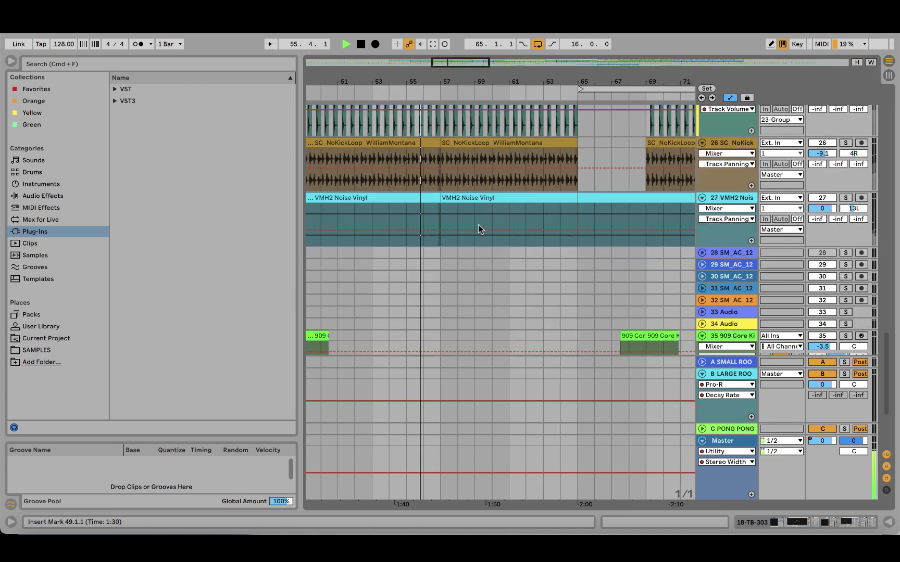
scroll(478, 225, "up", 10)
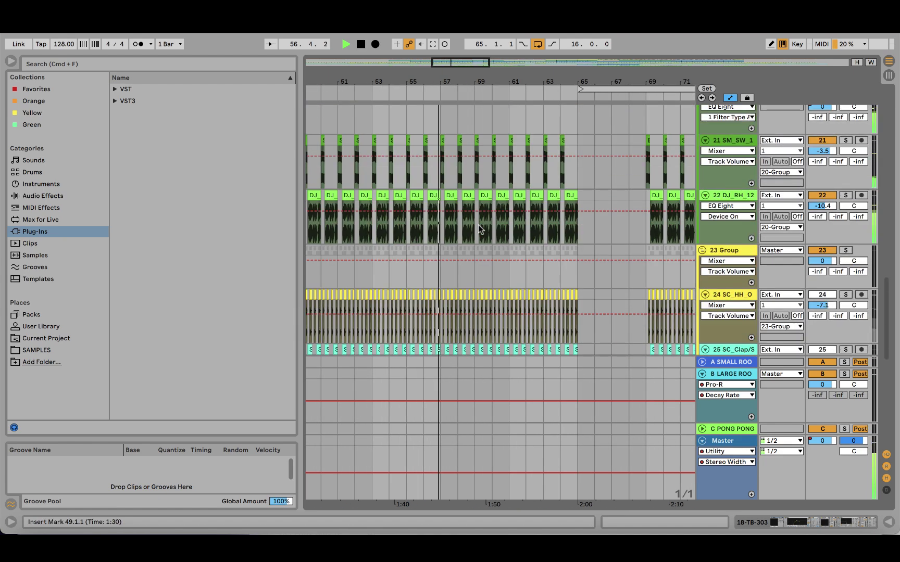
scroll(482, 232, "down", 5)
left_click(568, 243)
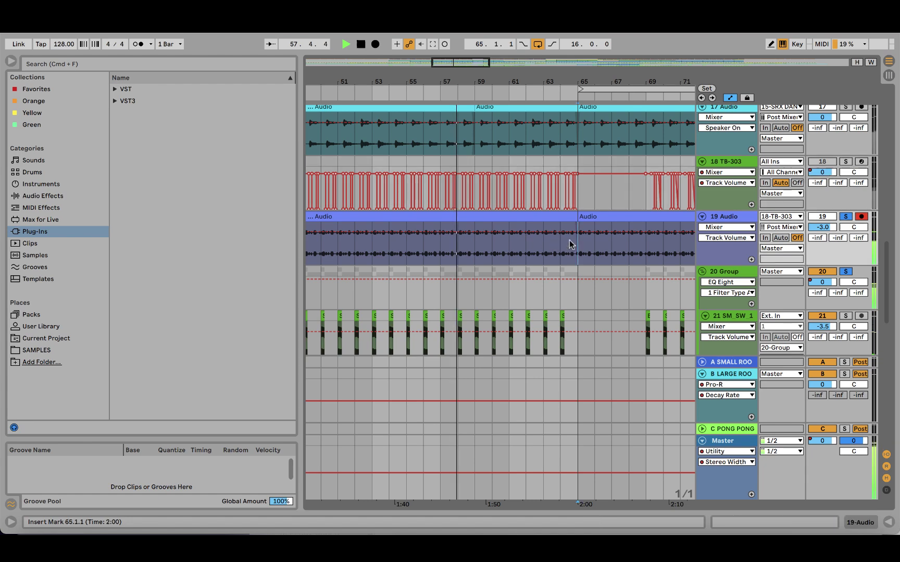
key("space")
Step: Examine the lower tracks across bars 49 to 129 and place the insert mark on 35 909 Core Kit at bar 69
left_click_drag(582, 80, 382, 78)
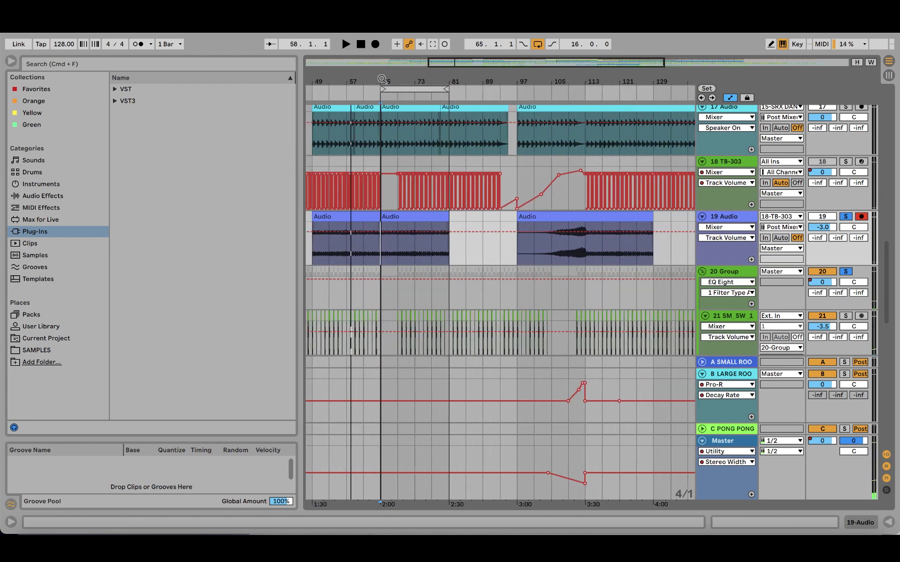
left_click(445, 255)
scroll(445, 255, "down", 8)
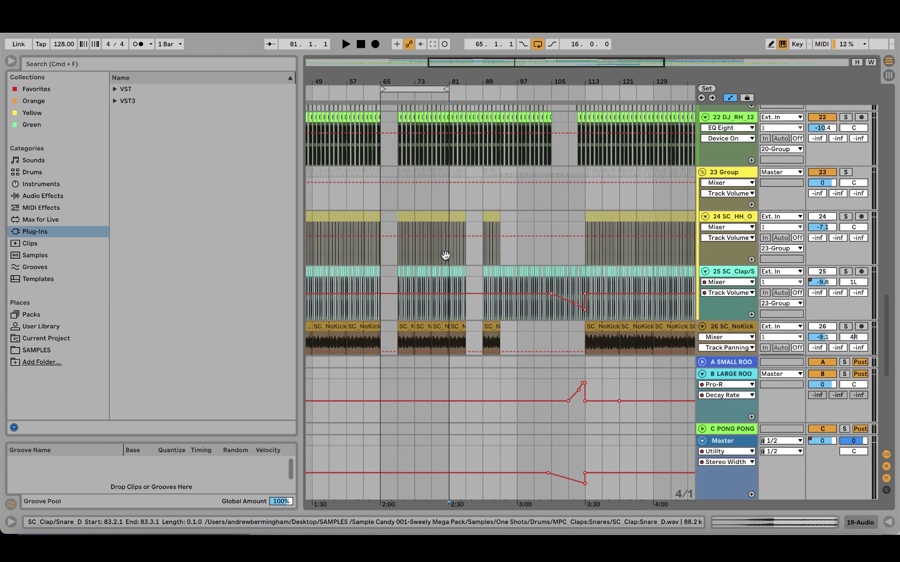
scroll(463, 302, "down", 6)
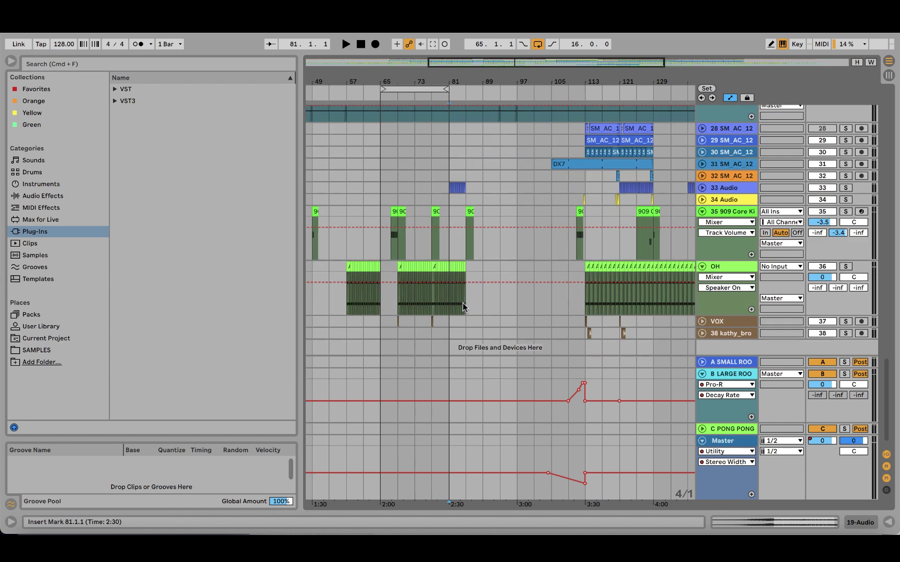
left_click(398, 224)
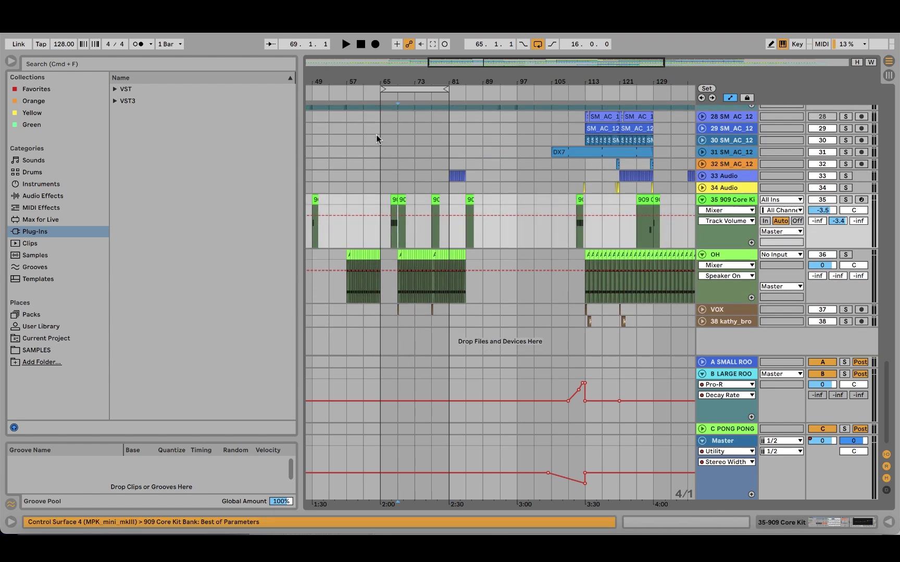
left_click_drag(368, 90, 369, 64)
left_click_drag(368, 82, 368, 107)
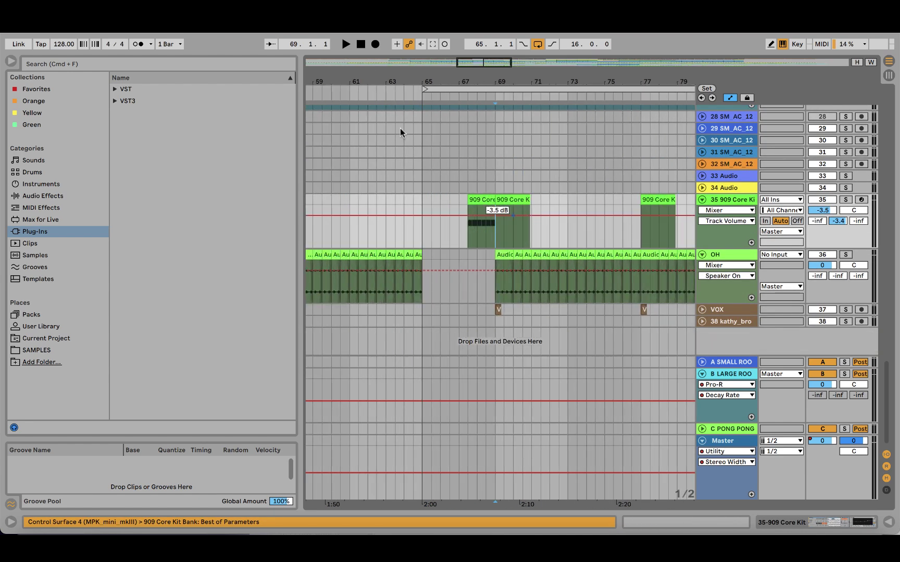
Step: Clear the solos and play the full mix through the 909 Core Kit fill leading into bar 69
left_click(849, 200)
key("space")
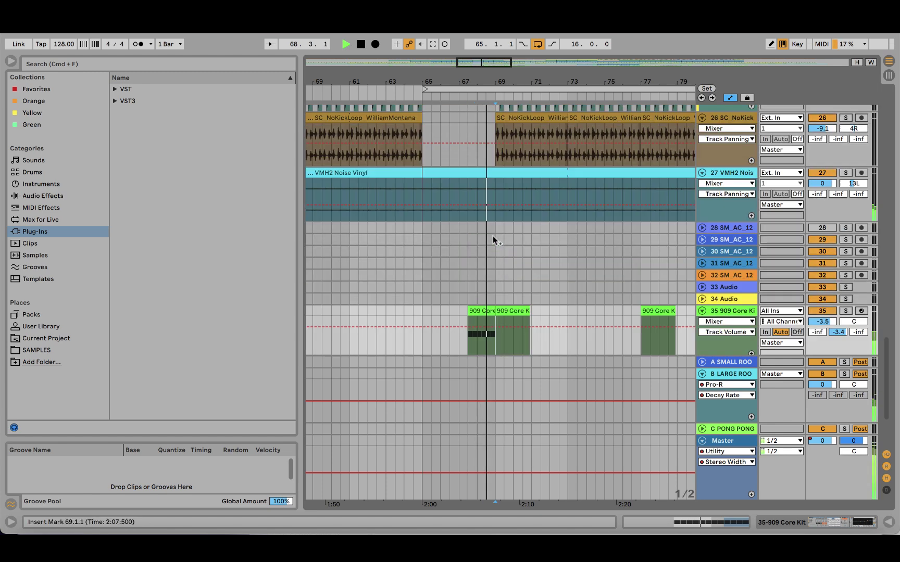
scroll(493, 241, "up", 8)
scroll(492, 241, "down", 4)
scroll(492, 236, "down", 4)
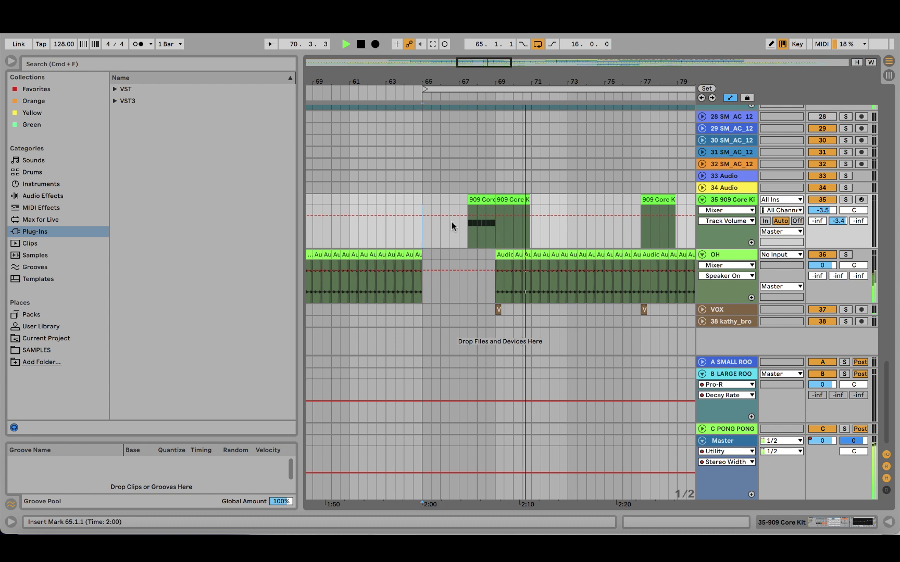
Step: Consolidate the 35 909 Core Kit region from 65.1.1 to 69.1.1 into one clip
left_click_drag(423, 224, 494, 199)
key("super+j")
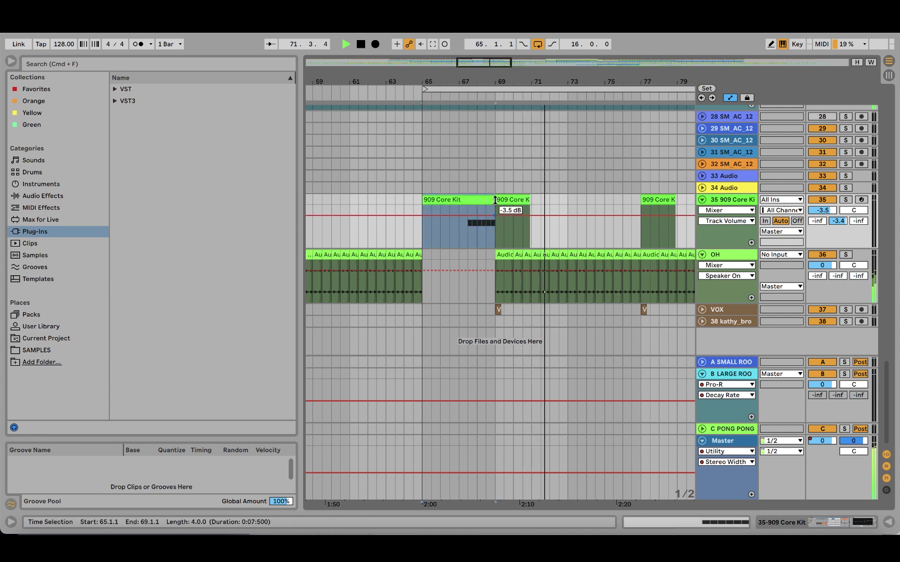
left_click(459, 237)
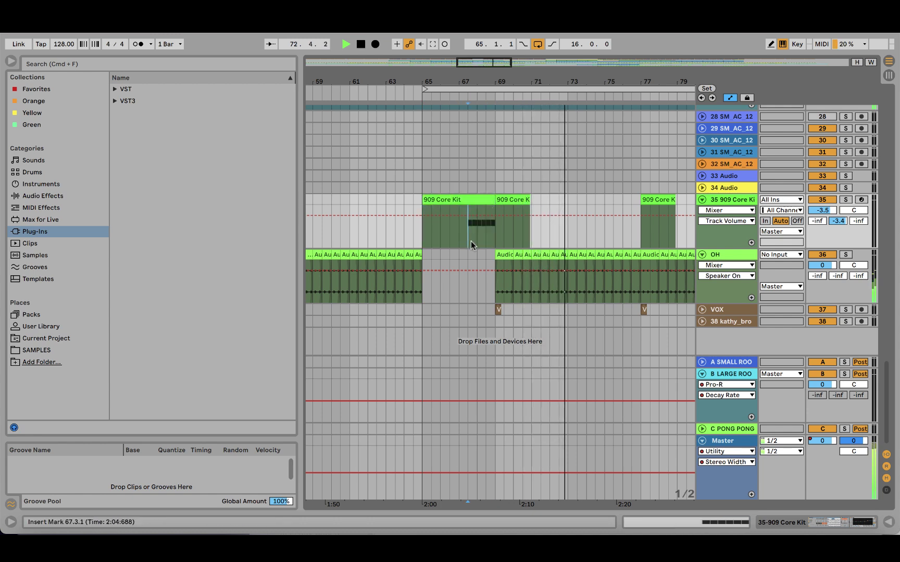
left_click(473, 228)
Step: Extend the first OH clip at bar 69 almost to bar 71 and duplicate its second bar three times up to bar 74
mouse_move(498, 82)
left_mouse_down()
mouse_move(498, 52)
mouse_move(498, 101)
left_mouse_up()
left_click_drag(525, 254, 739, 273)
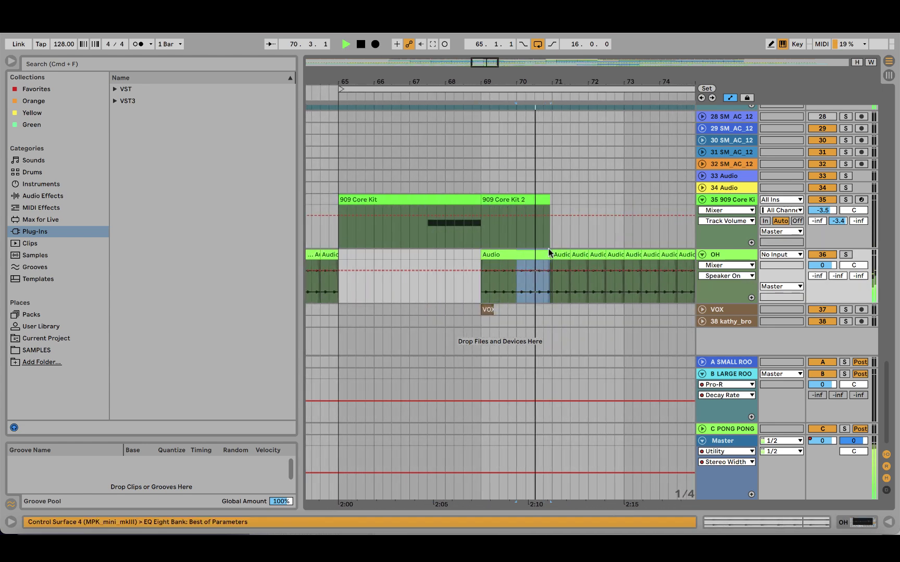
key("super+d")
key("super+d")
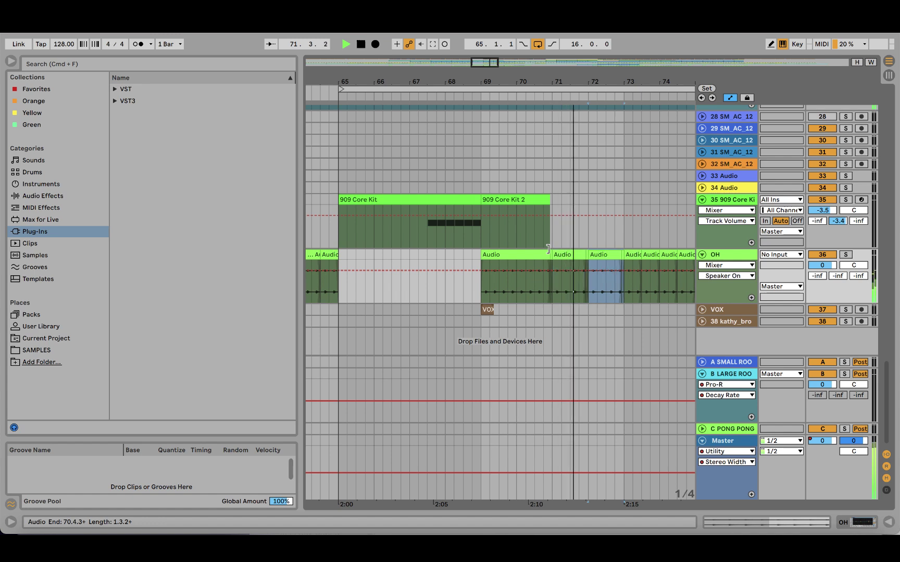
key("super+d")
left_click(844, 255)
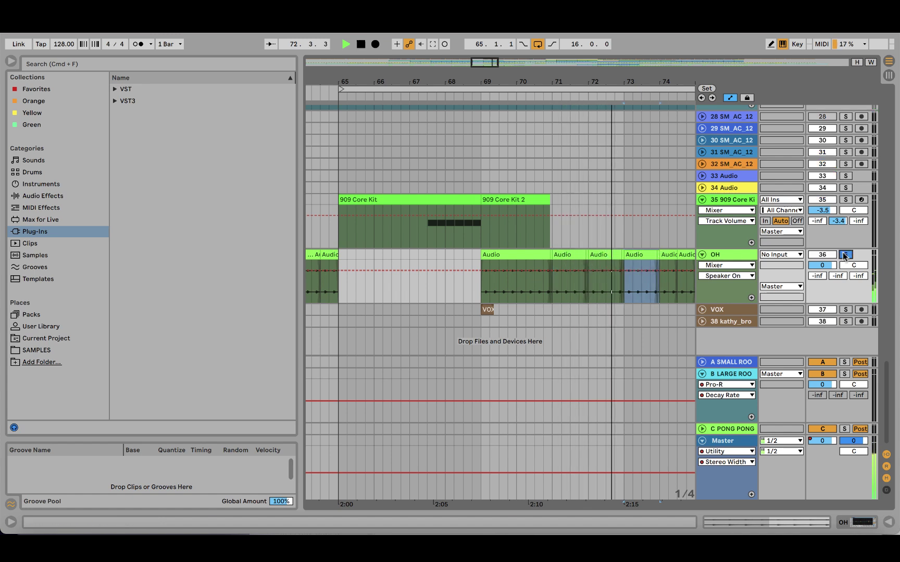
key("space")
left_click(845, 255)
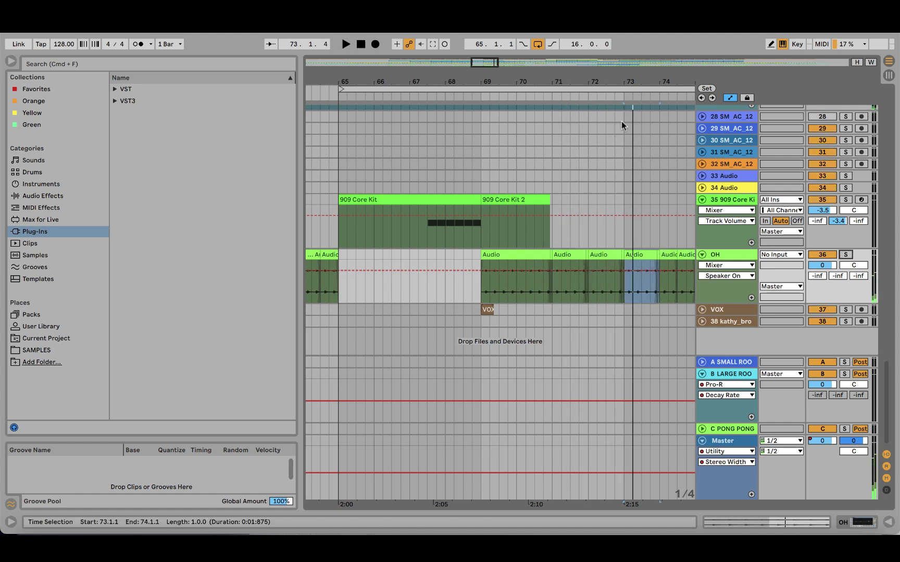
Step: Replace the leftover OH sliver before bar 71 with a duplicated piece from 70.4.3 to 71.1.3 and play across the join from 70.2.1
left_click_drag(551, 83, 550, 164)
left_click(549, 253)
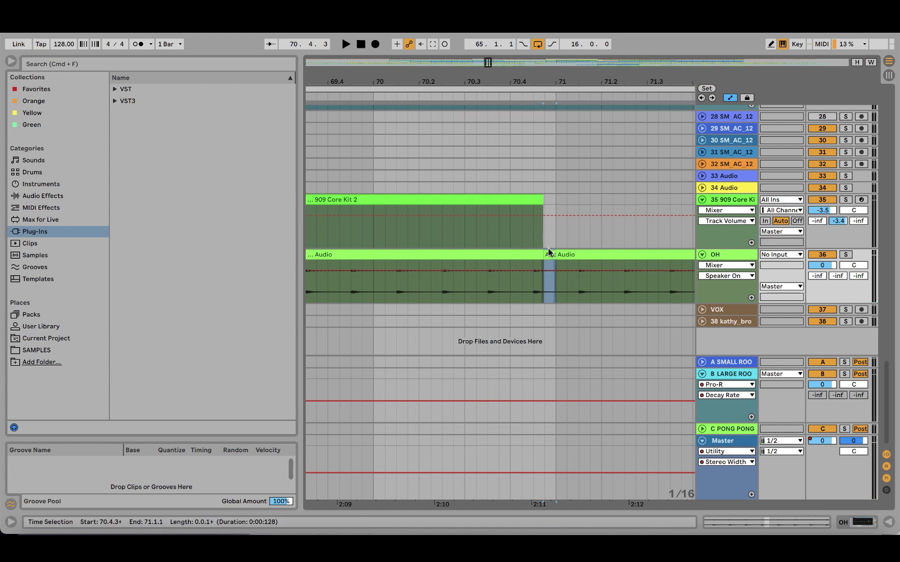
left_click(540, 254)
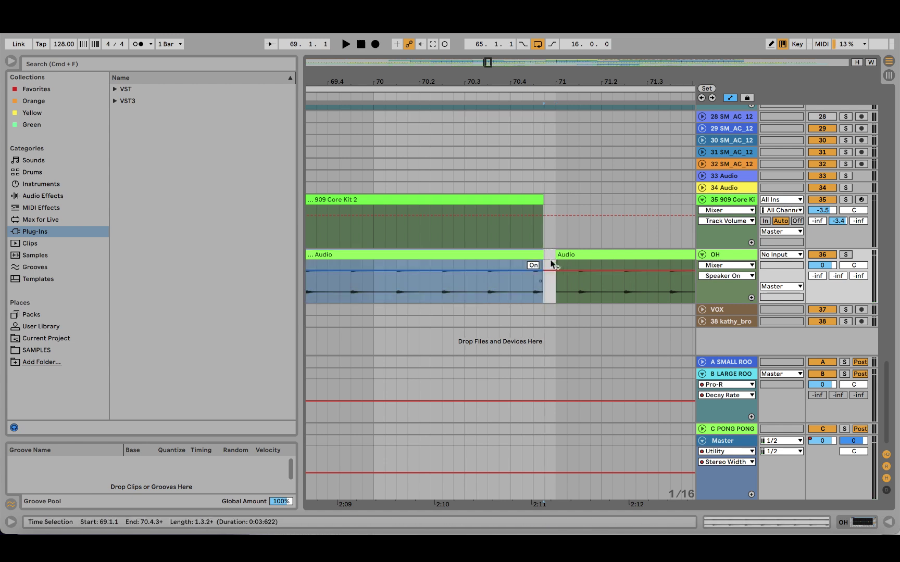
left_click_drag(492, 287, 530, 257)
key("super+d")
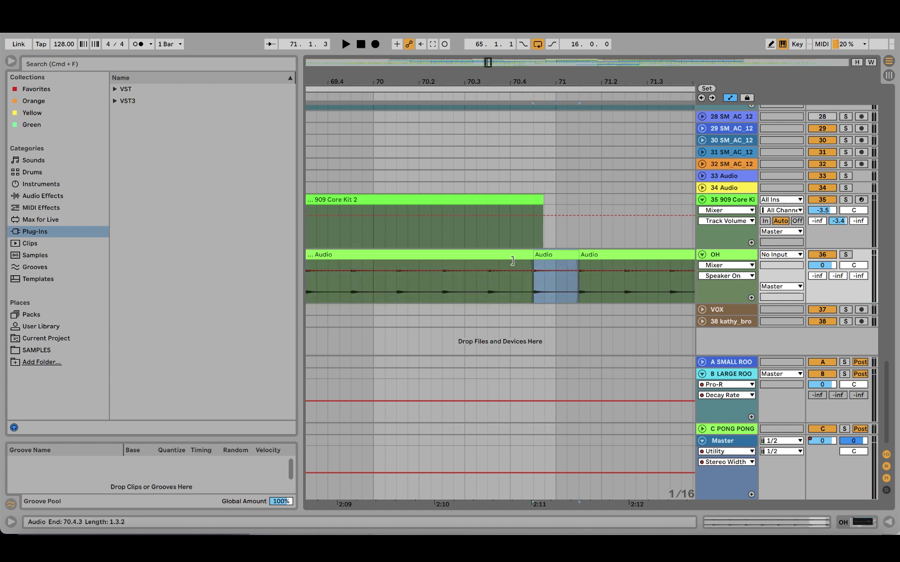
left_click(422, 293)
key("space")
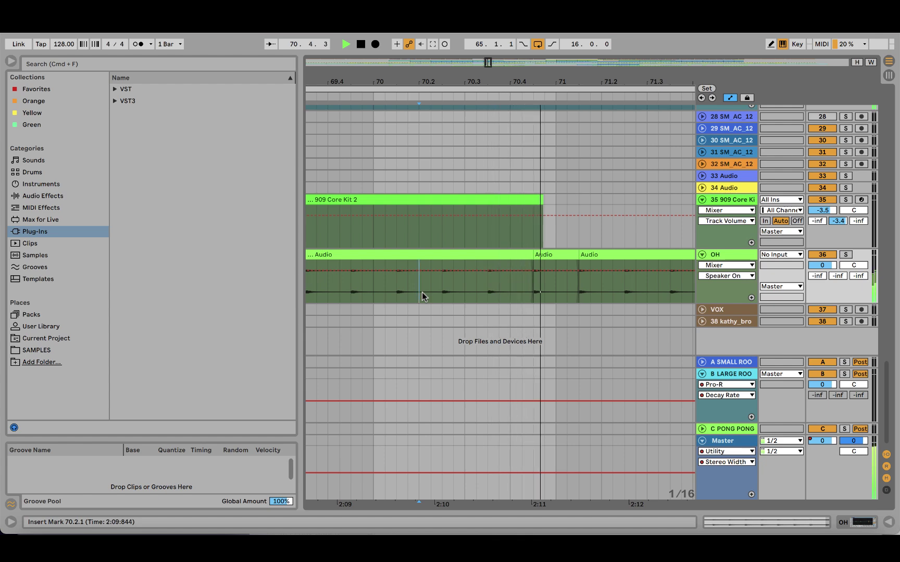
key("space")
Step: Solo 35 909 Core Kit, show its device chain and play the crash fill from bar 67 into bar 69
left_click_drag(501, 81, 501, 42)
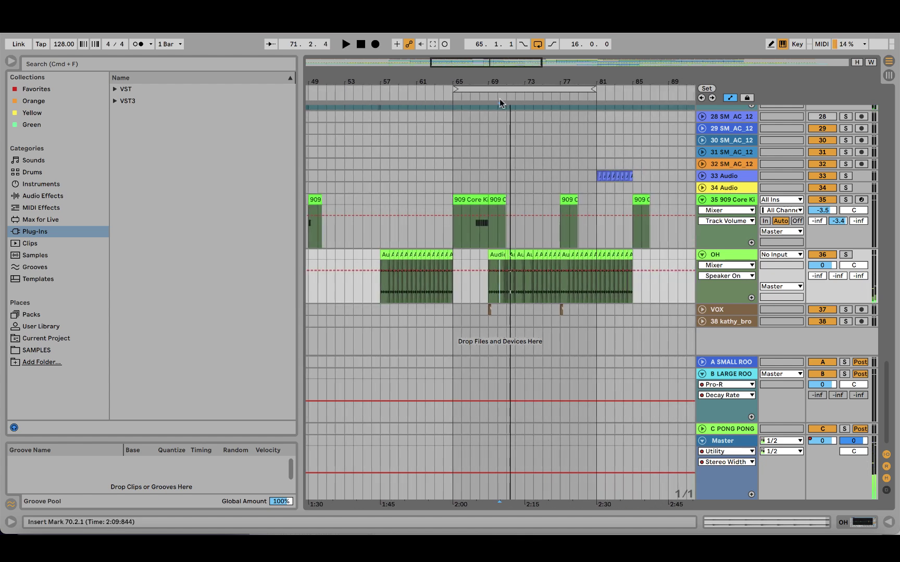
left_click(477, 233)
left_click(471, 231)
left_click(845, 200)
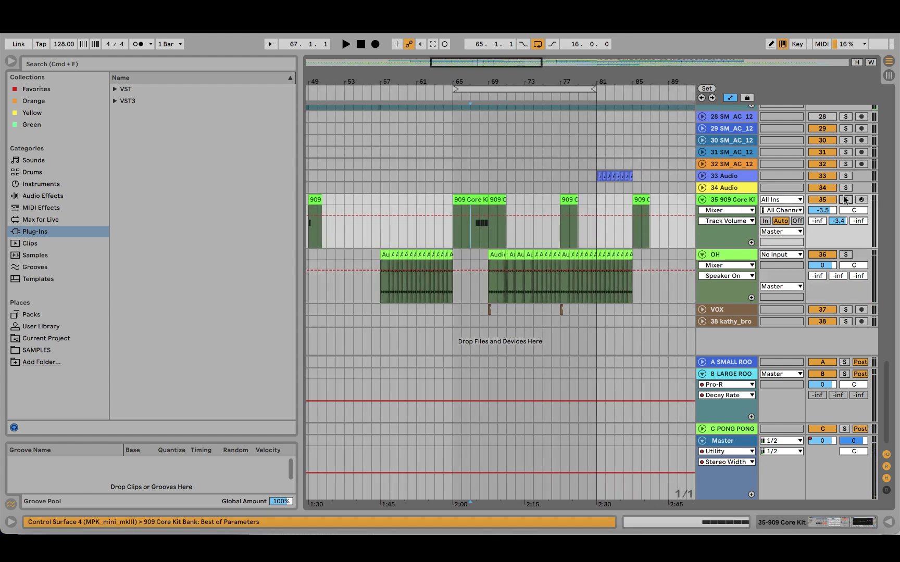
left_click(836, 523)
key("space")
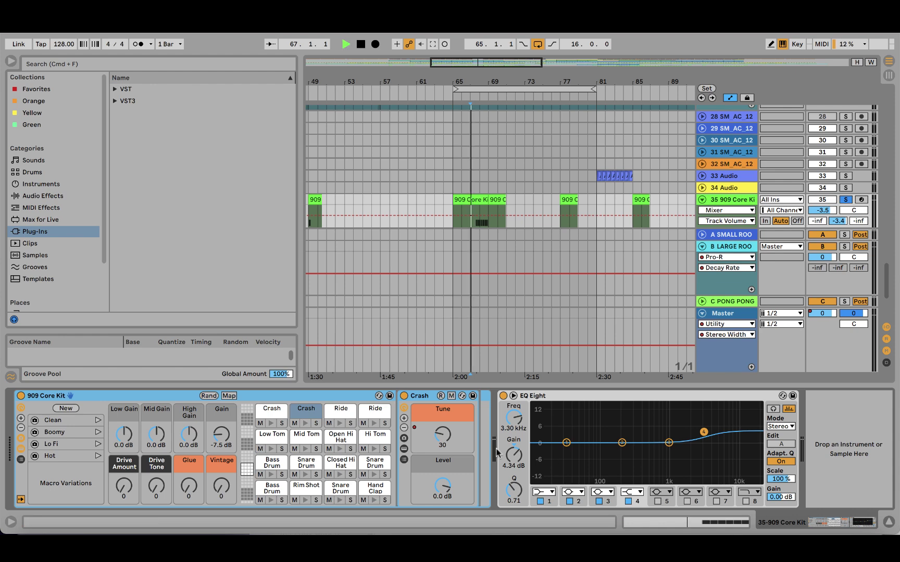
left_click_drag(480, 82, 481, 88)
scroll(505, 145, "down", 3)
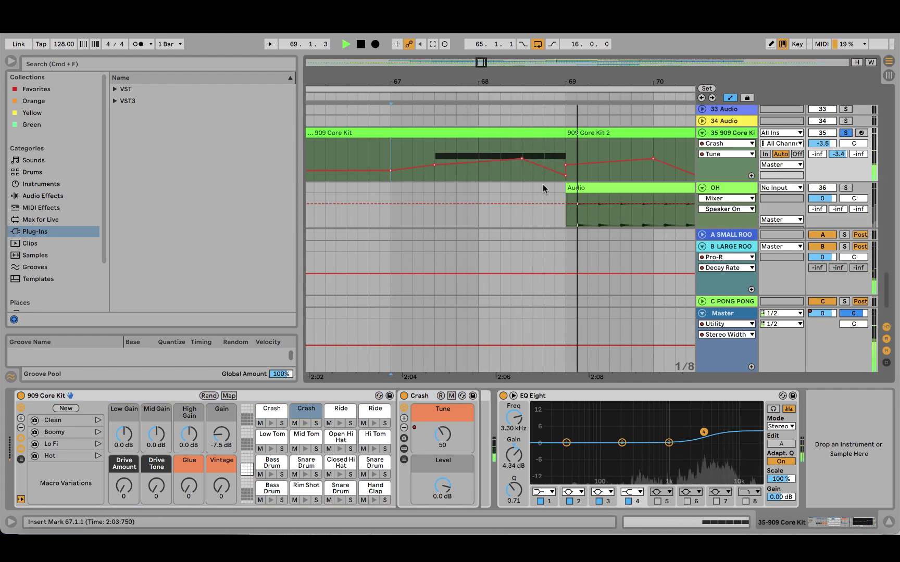
key("space")
Step: Examine the Crash Tune automation from 67.1.1 to 69.1.1 and replay the fill from 67.3.1
left_click_drag(395, 154, 559, 136)
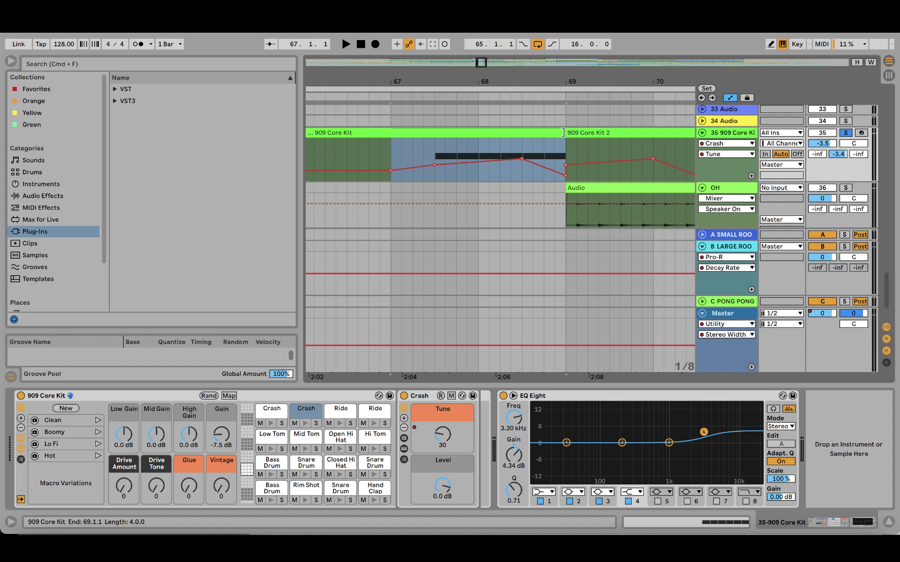
left_click(447, 438)
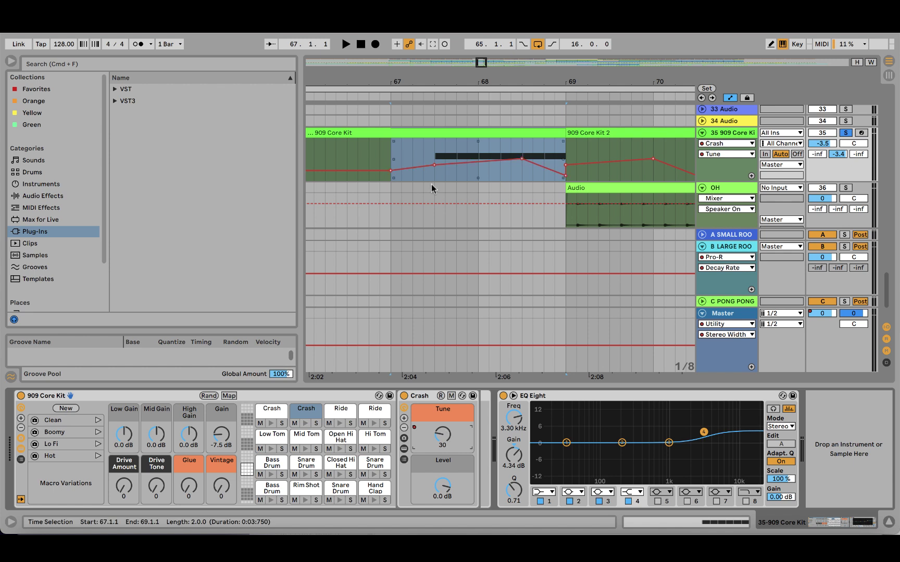
left_click(430, 147)
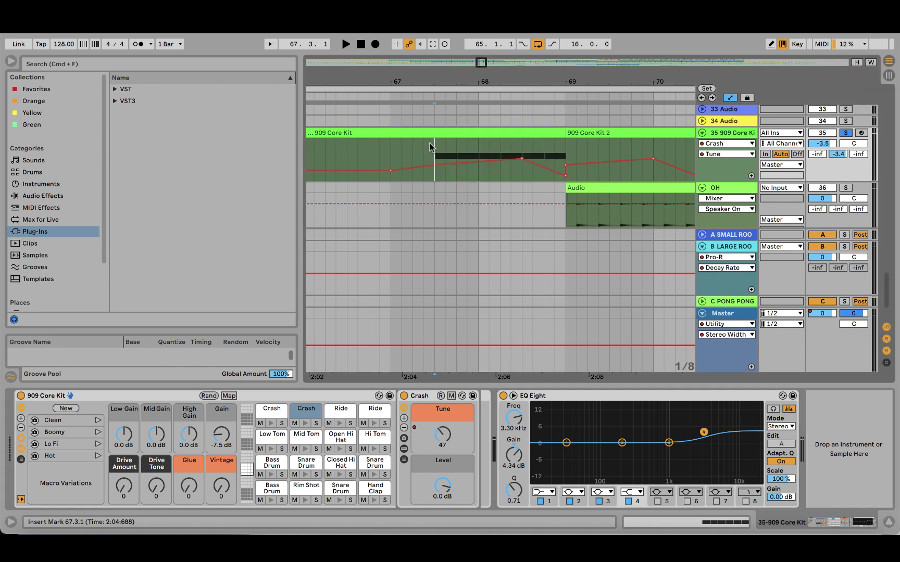
key("space")
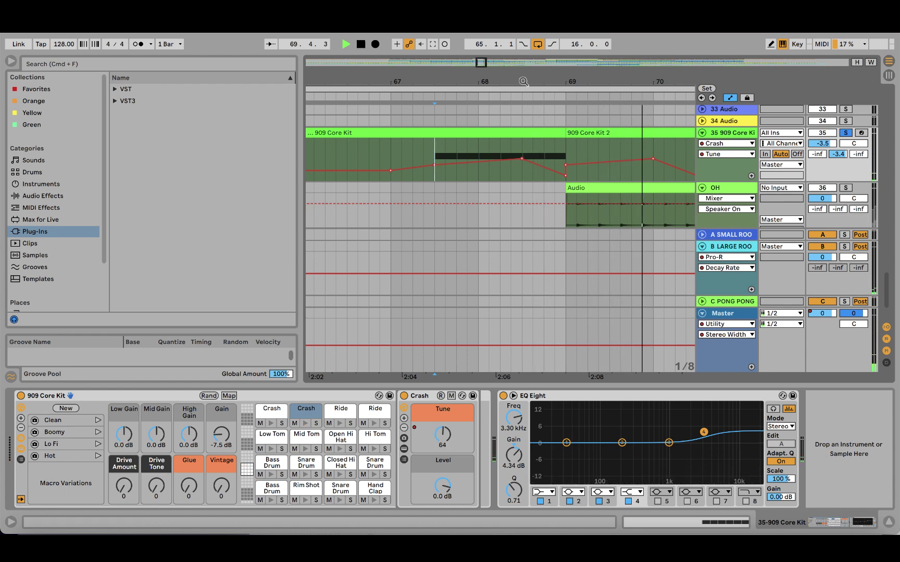
Step: Hide the device chain, unfold and solo the VOX track, and play its clip from bar 69
scroll(522, 159, "down", 10)
left_click_drag(551, 385, 549, 421)
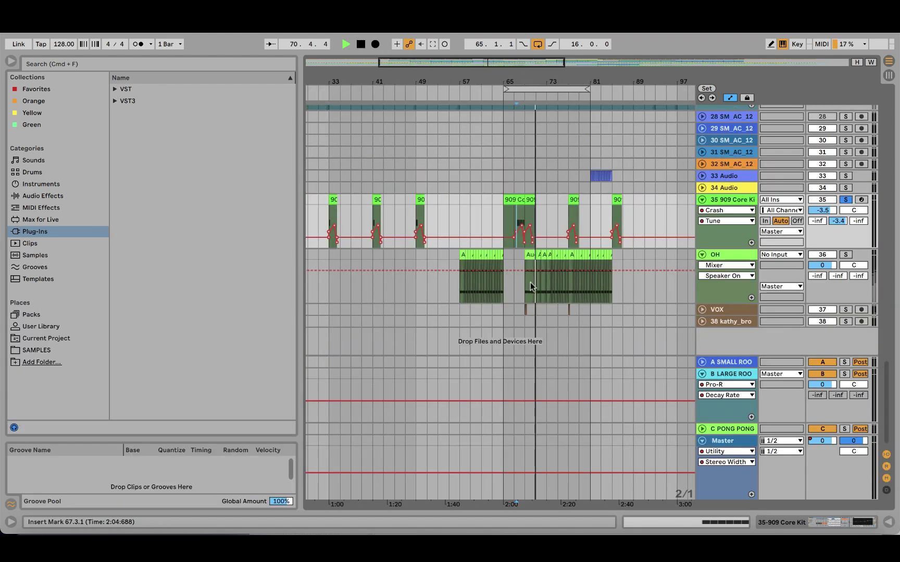
scroll(533, 286, "up", 10)
scroll(532, 286, "down", 10)
left_click_drag(544, 78, 545, 136)
left_click(426, 214)
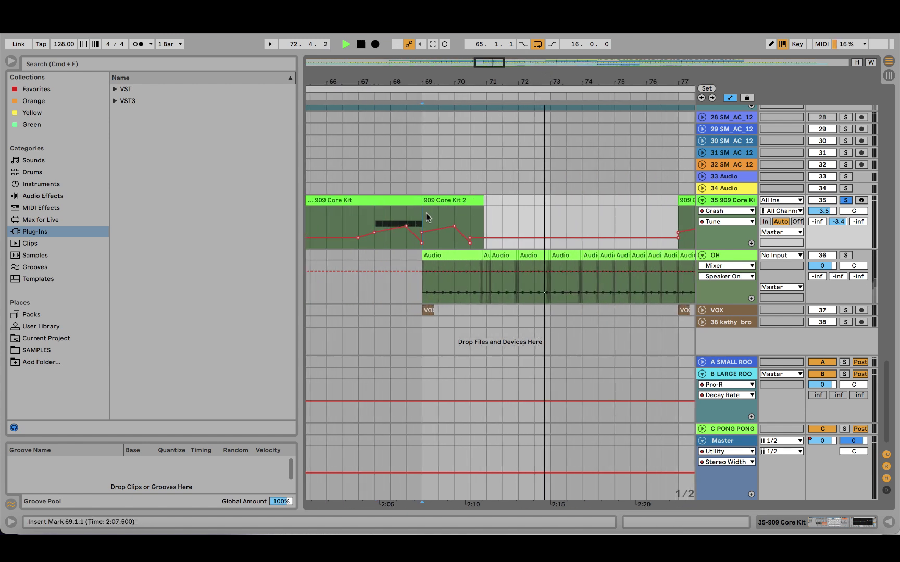
left_click(702, 311)
left_click(422, 346)
key("space")
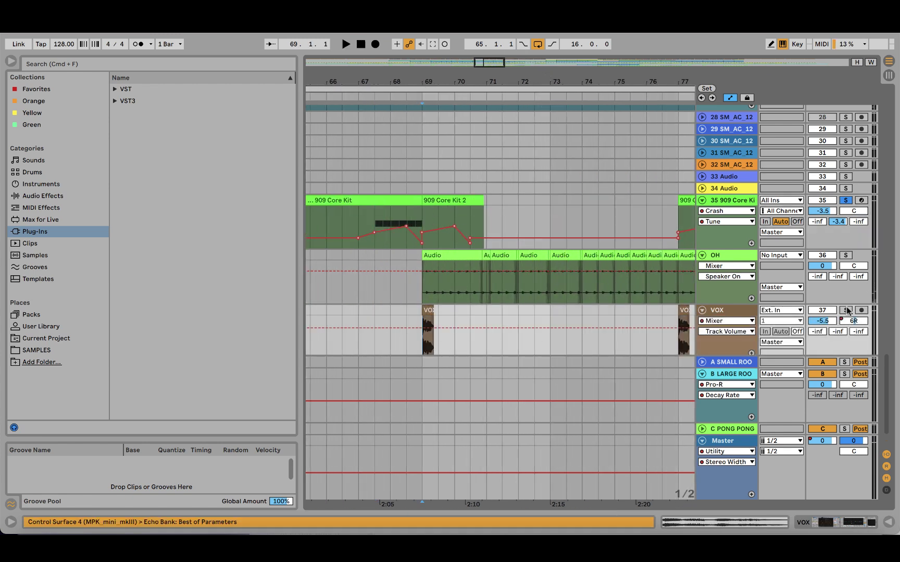
left_click(846, 310)
key("space")
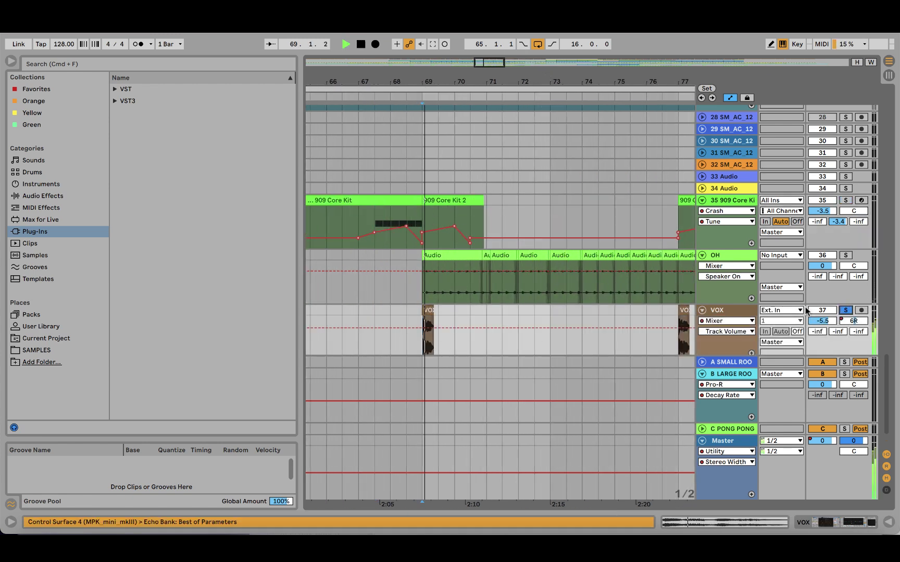
Step: Show the VOX track's device chain, inspect its TAL-Chorus-LX plug-in and hide the chain again
left_click(828, 524)
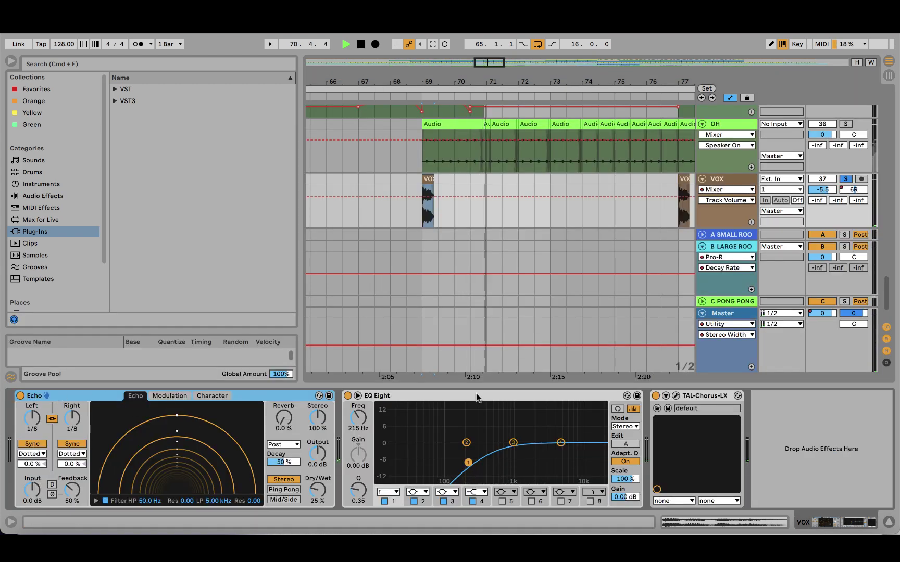
left_click(676, 396)
left_click(279, 69)
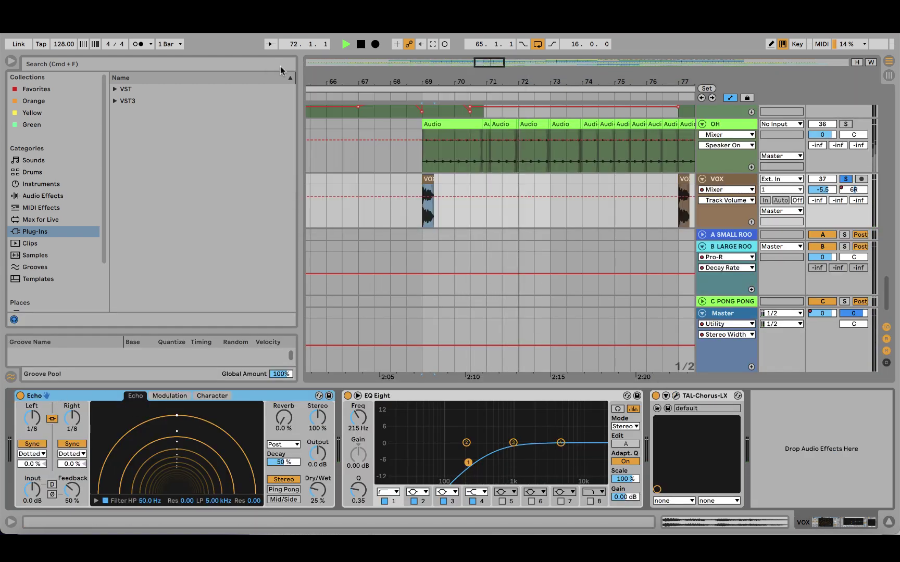
left_click_drag(456, 386, 458, 443)
Step: Clear the VOX solo, stop playback and move the 16-bar loop to start at bar 81
left_click_drag(492, 82, 492, 47)
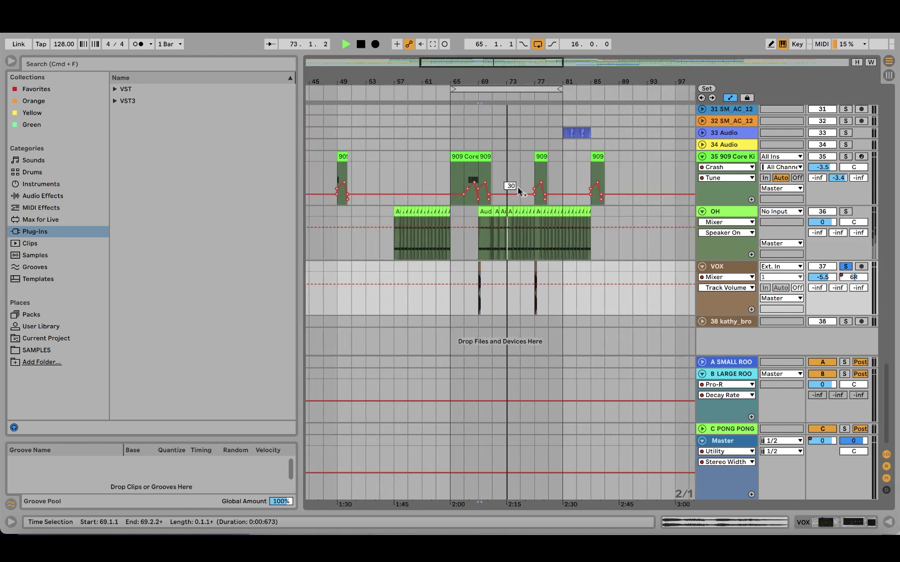
scroll(517, 187, "up", 15)
scroll(517, 187, "up", 10)
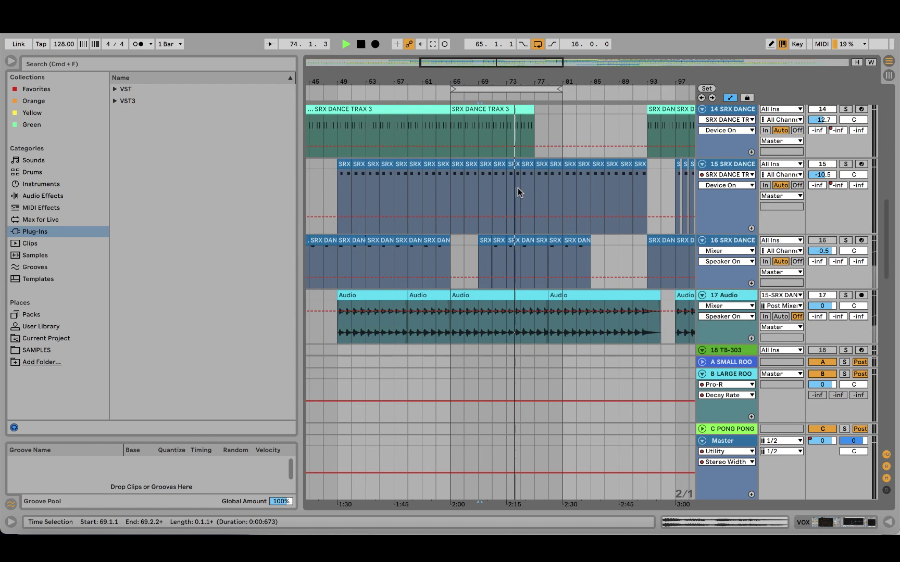
key("space")
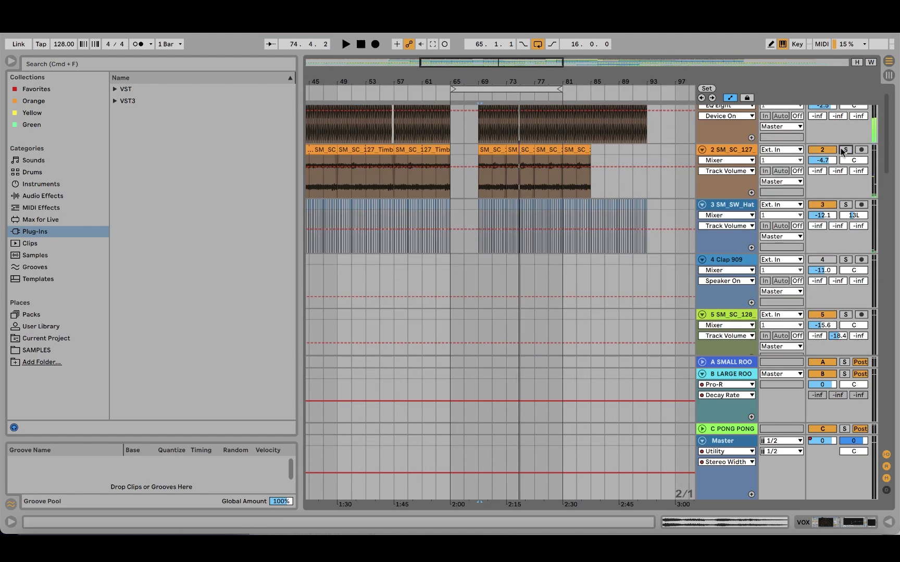
scroll(517, 79, "right", 3)
left_click_drag(429, 88, 542, 106)
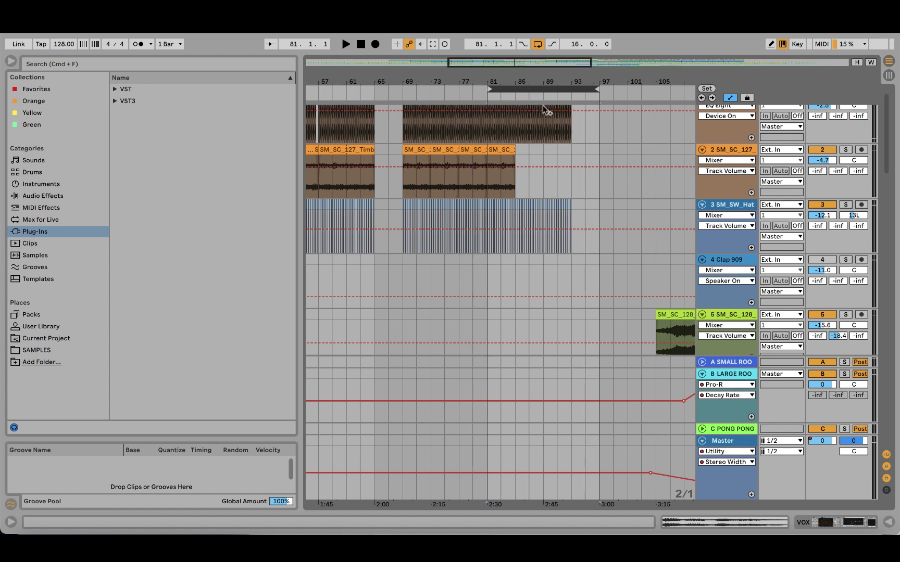
Step: Play the full arrangement from bar 93 and move the 16-bar loop to start at 93.1.1
scroll(504, 207, "down", 5)
scroll(503, 204, "down", 15)
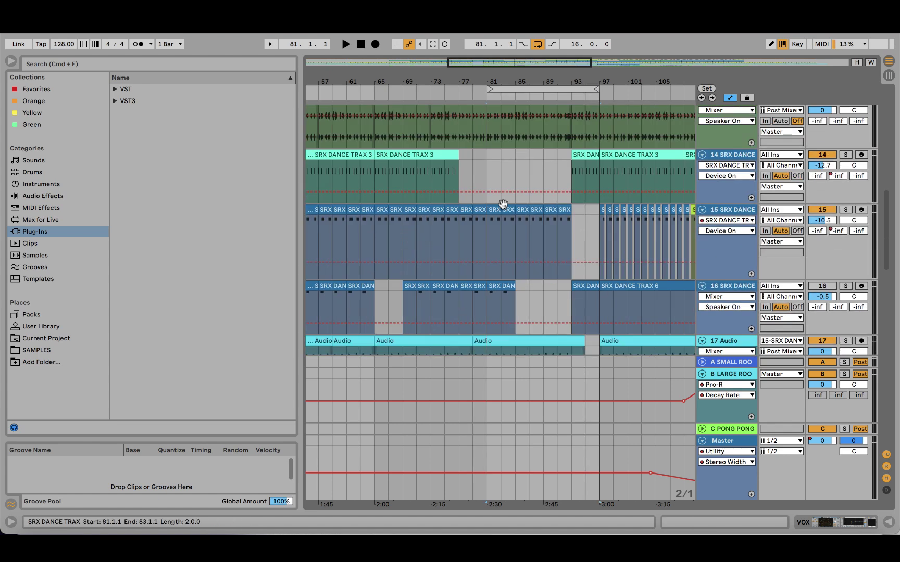
left_click(490, 261)
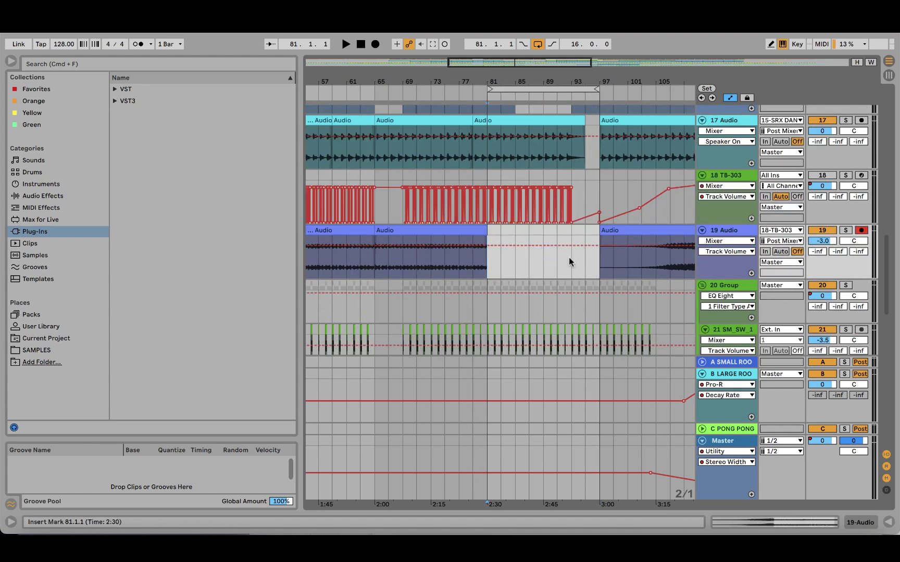
key("space")
scroll(568, 260, "up", 15)
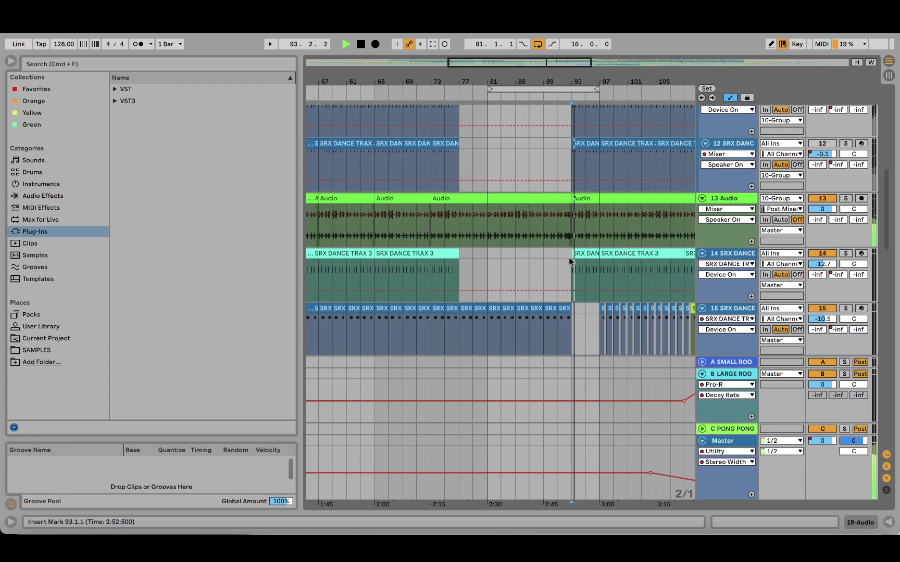
left_click_drag(543, 90, 627, 95)
scroll(590, 80, "up", 5)
scroll(572, 208, "down", 5)
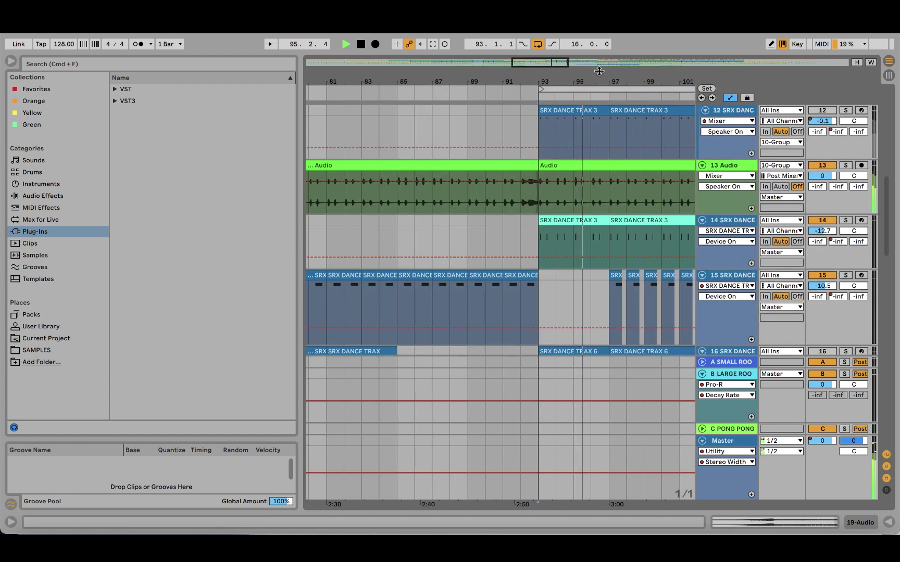
Step: Select the 13 Audio clip starting at bar 93 and lengthen the loop to 28 bars, ending at bar 121
left_click(521, 208)
mouse_move(537, 180)
left_mouse_down()
mouse_move(625, 180)
mouse_move(537, 183)
left_mouse_up()
scroll(486, 191, "down", 10)
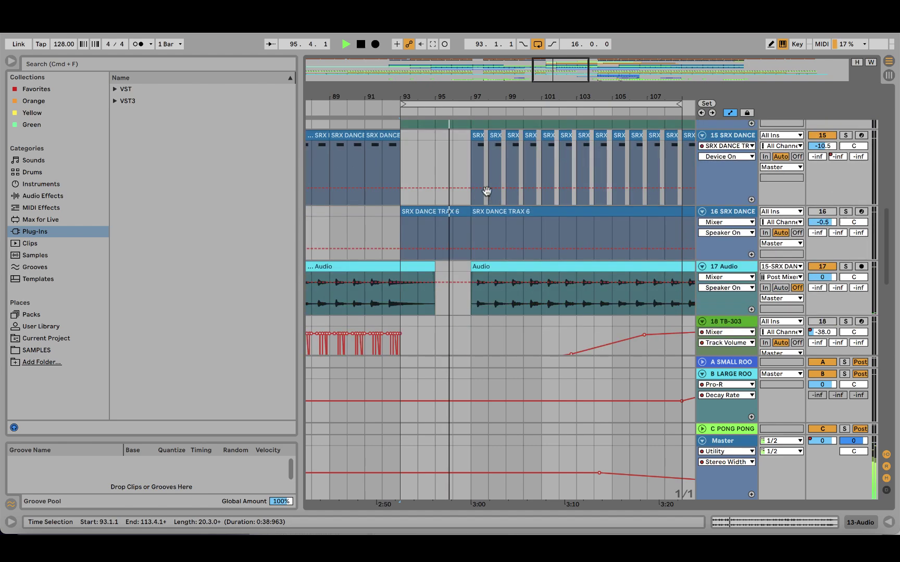
scroll(546, 173, "down", 5)
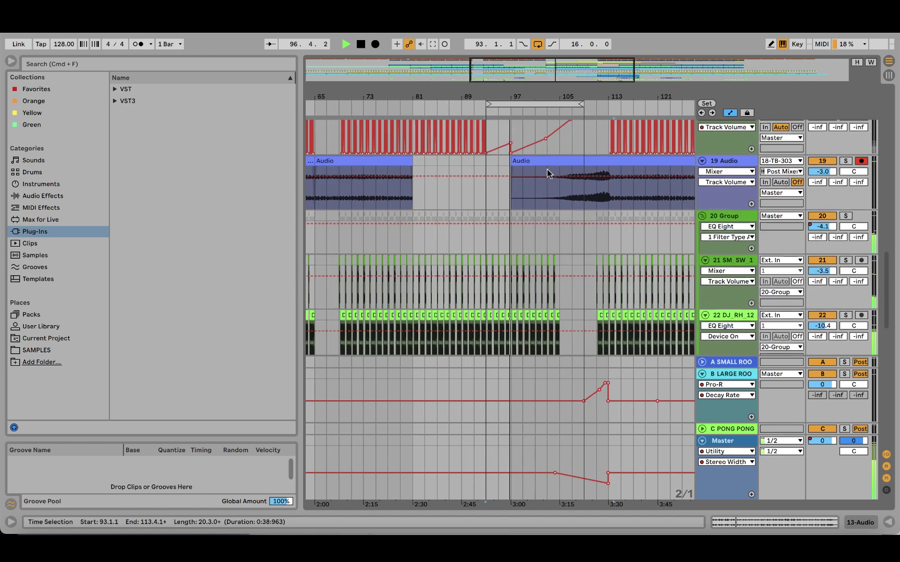
scroll(548, 173, "up", 10)
left_click_drag(581, 104, 654, 106)
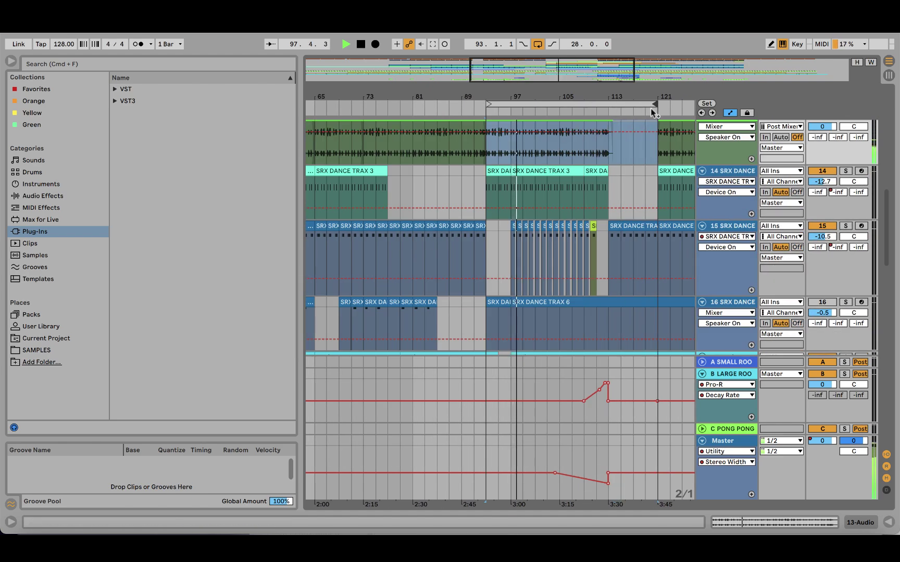
Step: Stop playback, unfold and solo 8 Audio, and play its clip from 101.1.1
scroll(604, 153, "up", 15)
scroll(604, 152, "down", 8)
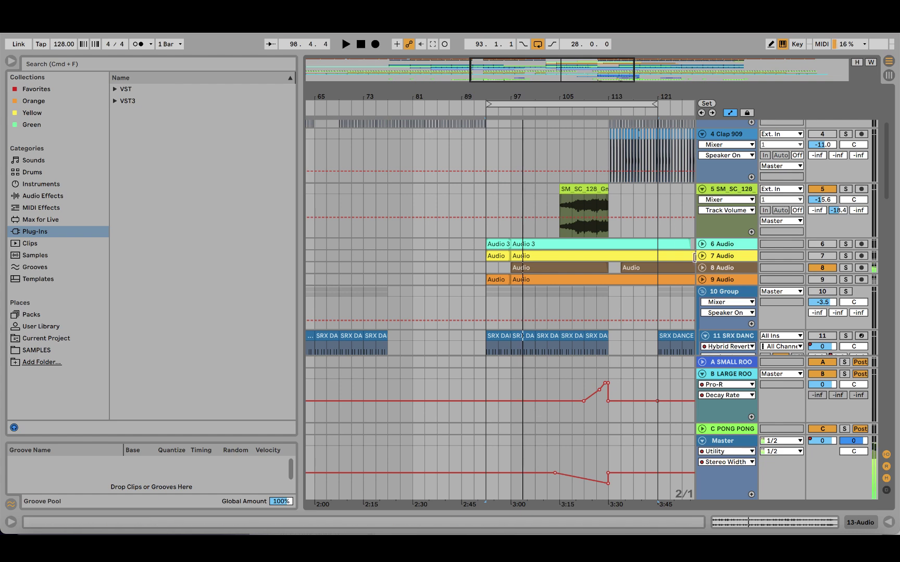
key("space")
left_click(701, 268)
left_click(523, 299)
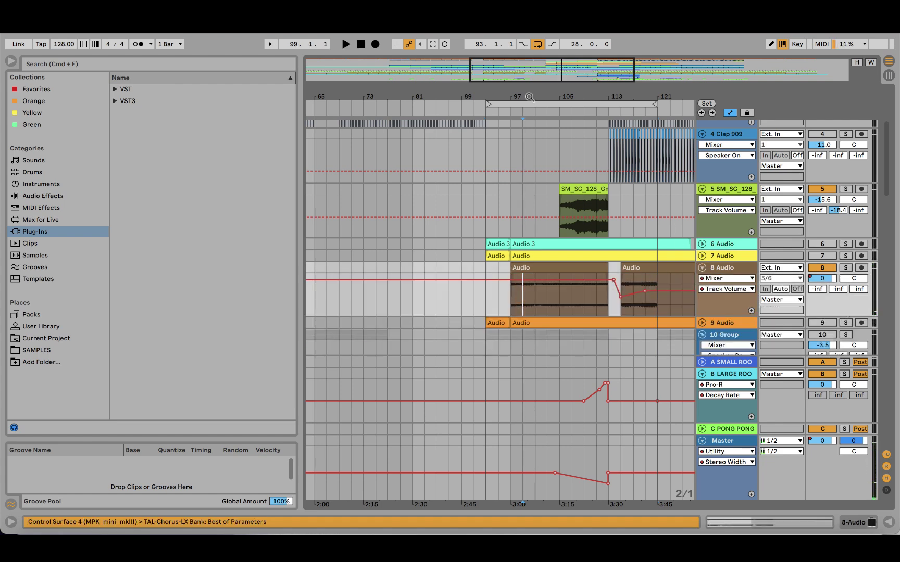
left_click_drag(529, 97, 528, 135)
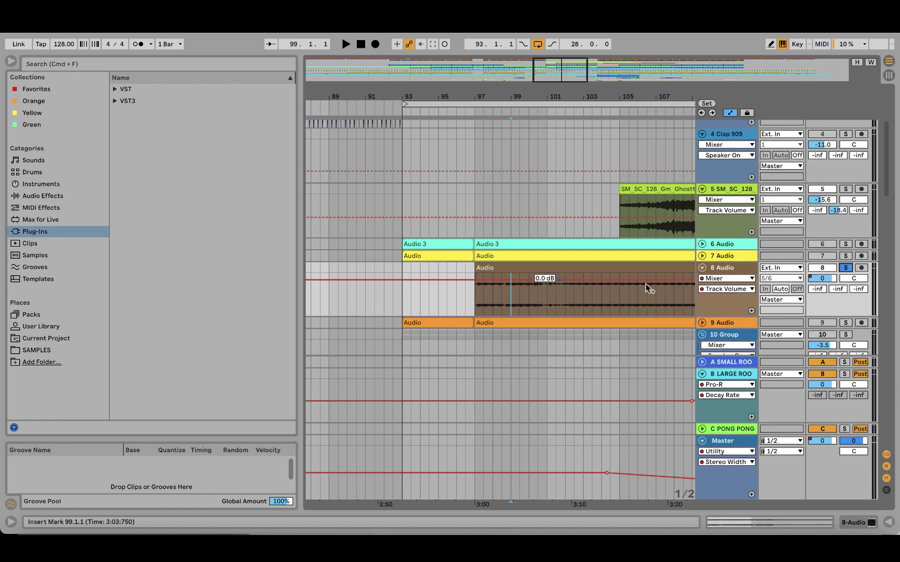
left_click_drag(562, 97, 498, 120)
key("space")
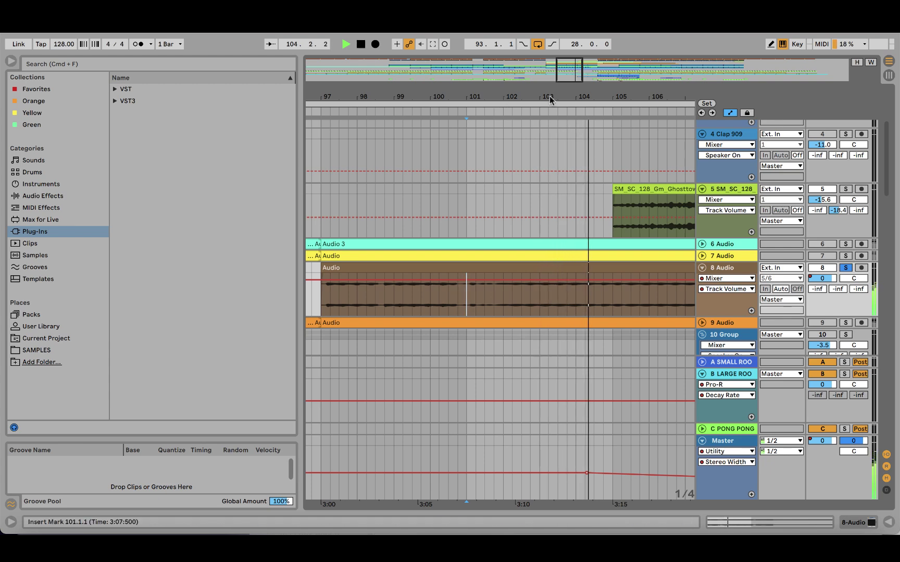
Step: Replay the soloed 8 Audio clip from 111.3.1 and stop just before bar 113
mouse_move(585, 97)
left_mouse_down()
mouse_move(566, 77)
mouse_move(419, 76)
left_mouse_up()
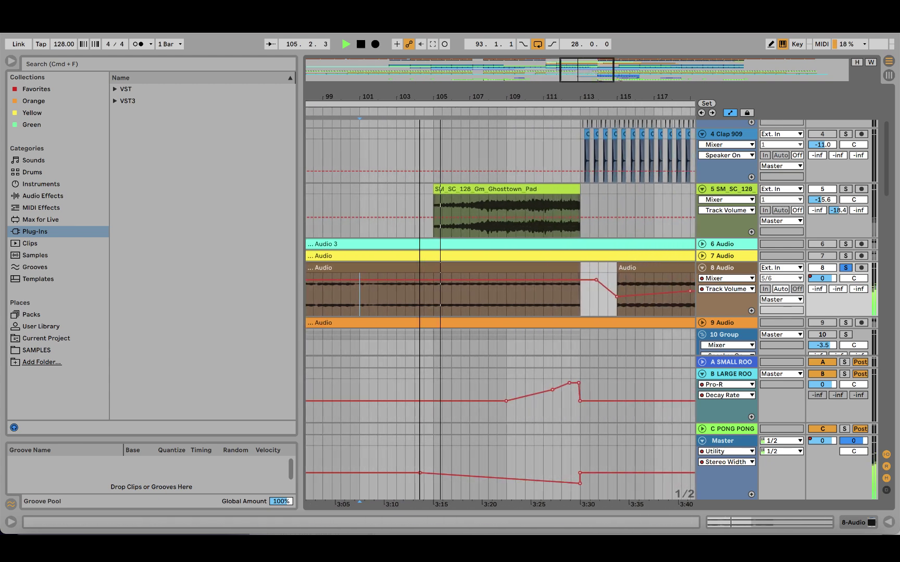
left_click(550, 302)
key("space")
key("space")
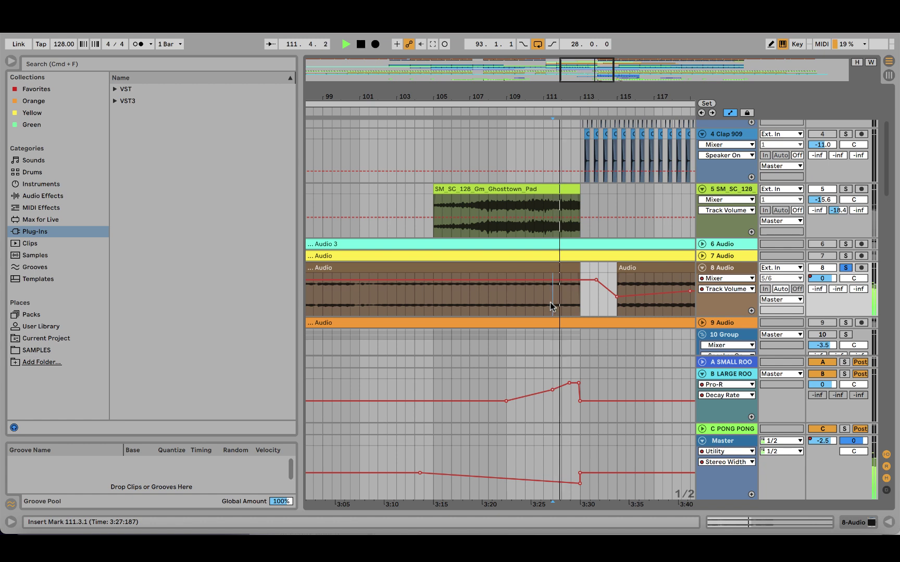
key("space")
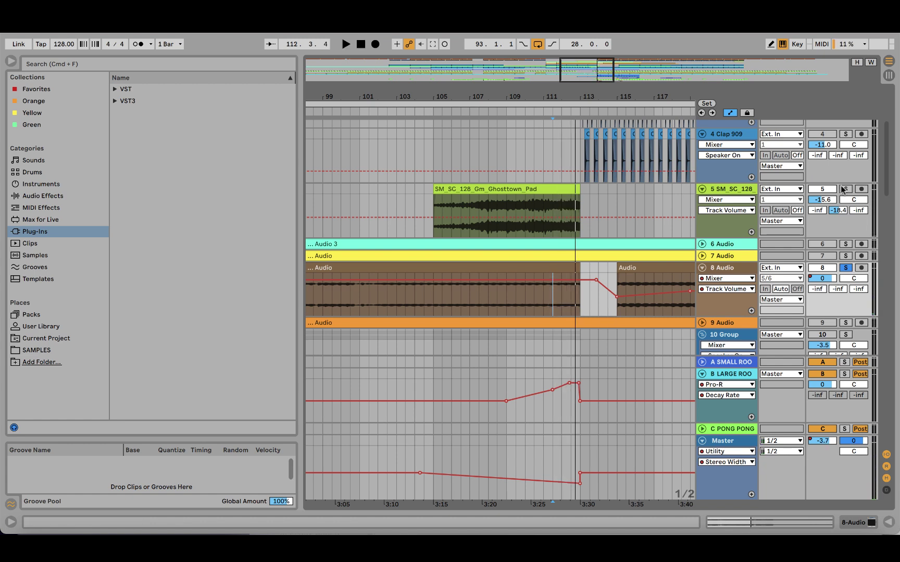
Step: Solo the Ghosttown Pad on track 5 alongside 8 Audio, play both and show the pad's Phaser-Flanger Dry/Wet automation
left_click(535, 232)
key("space")
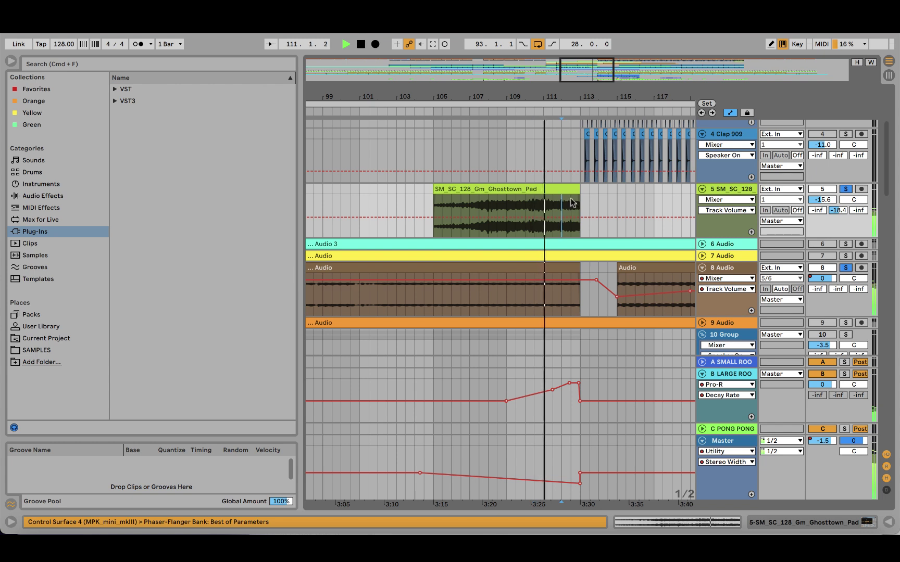
mouse_move(579, 197)
left_mouse_down()
mouse_move(591, 196)
mouse_move(579, 197)
left_mouse_up()
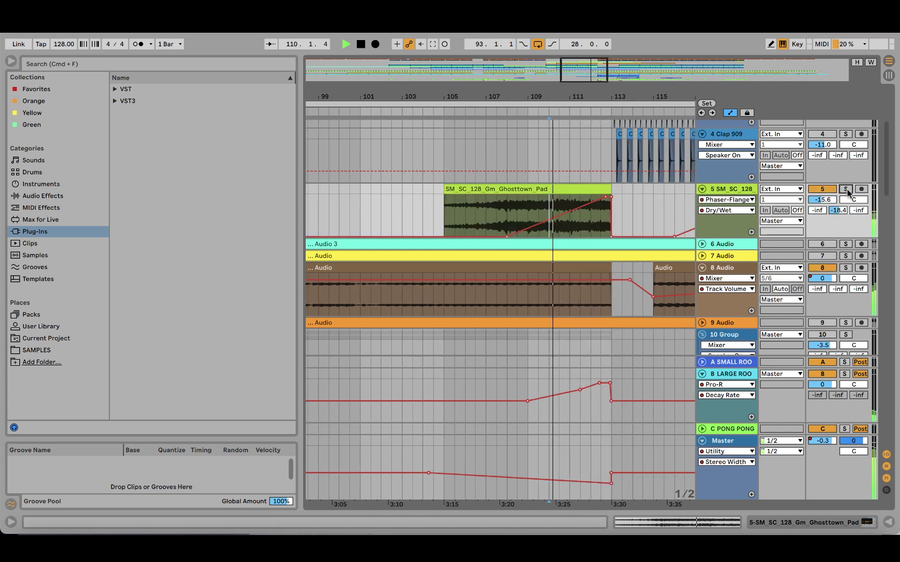
Step: Play the unsoloed full mix from 109.1.1 across bar 113 and examine the automation on the pad and 8 Audio
left_click(601, 209)
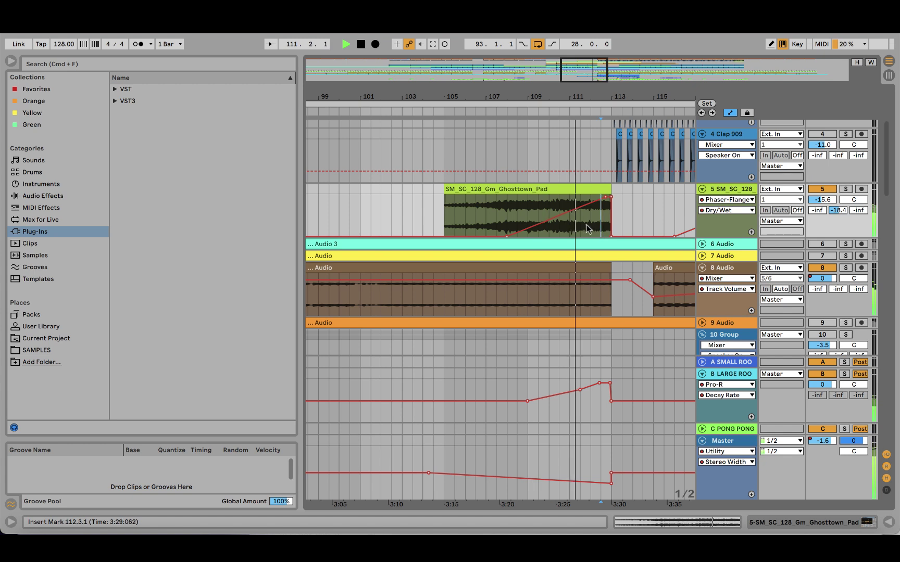
left_click(530, 207)
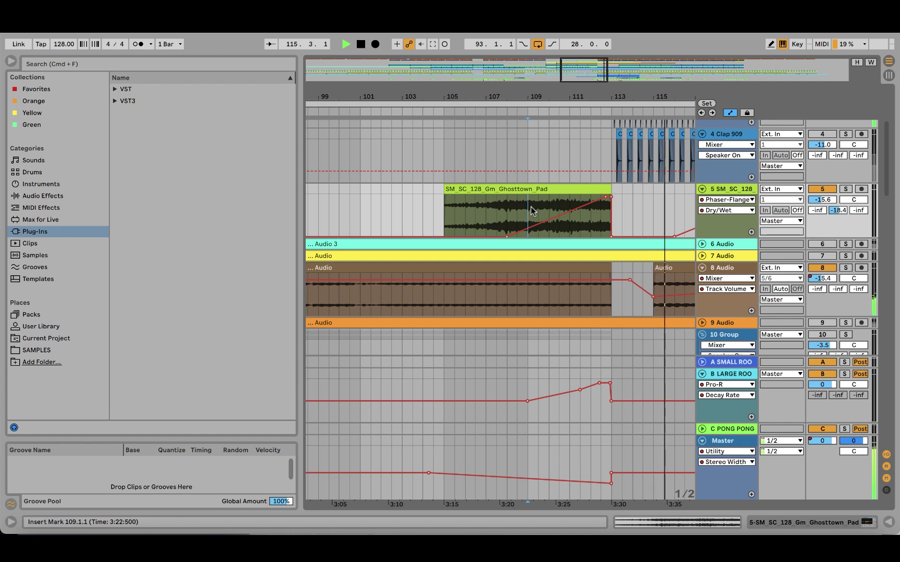
left_click_drag(582, 98, 482, 95)
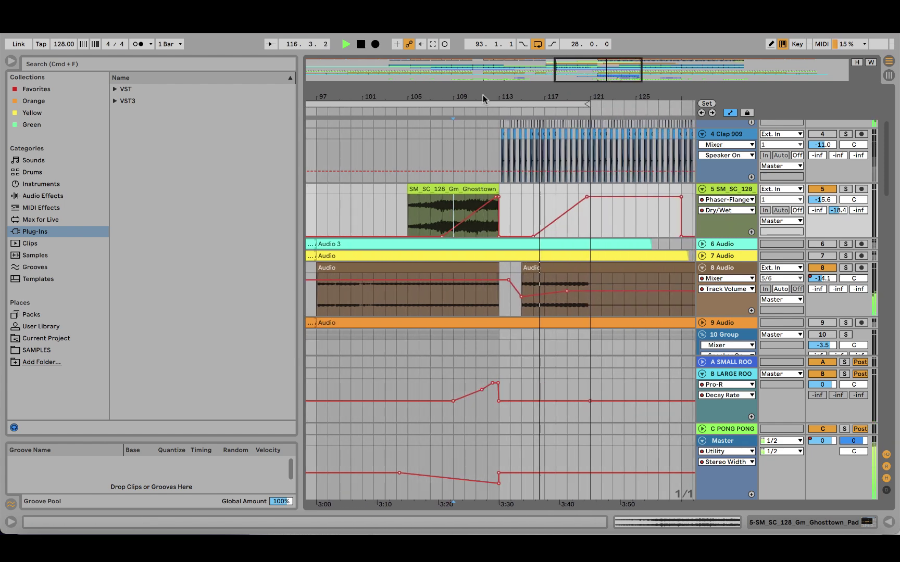
scroll(705, 125, "up", 1)
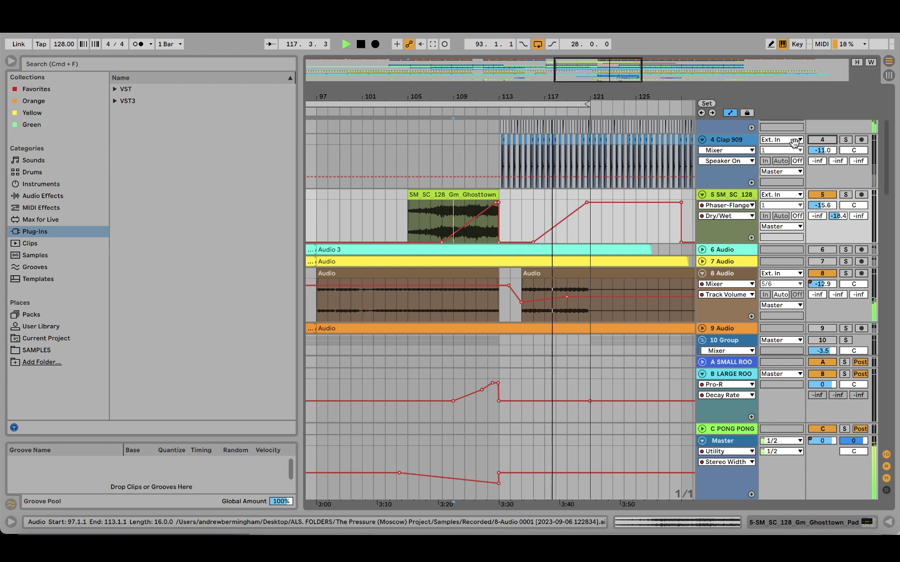
left_click(476, 234)
scroll(478, 236, "up", 3)
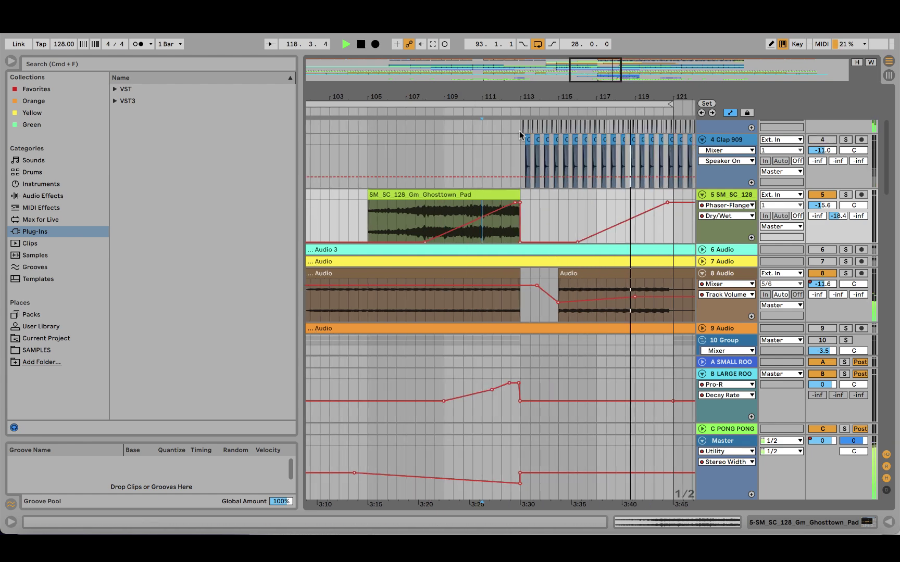
Step: Unfold and solo 6 Audio, play it near bar 111 and select its clip starting at bar 97
left_click(702, 249)
left_click(844, 250)
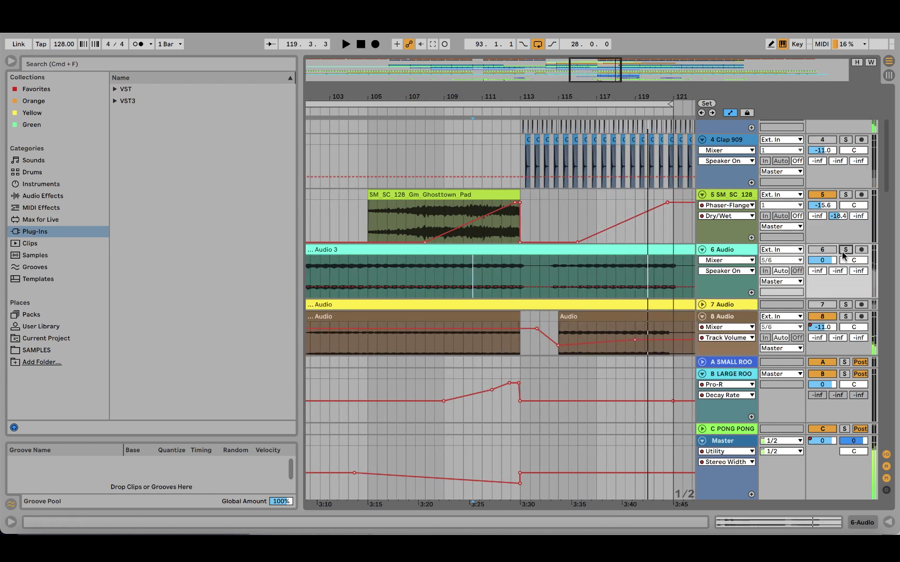
key("space")
scroll(459, 110, "down", 5)
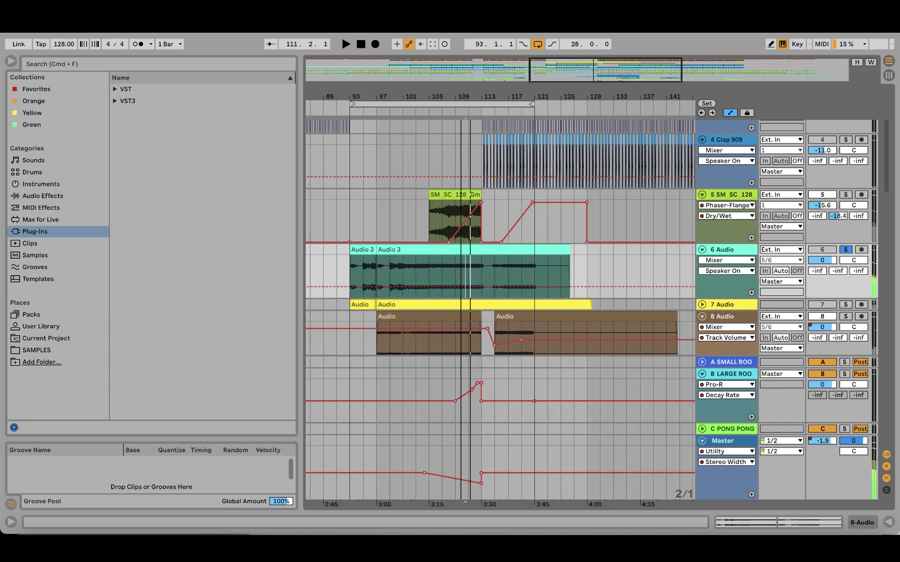
left_click(412, 249)
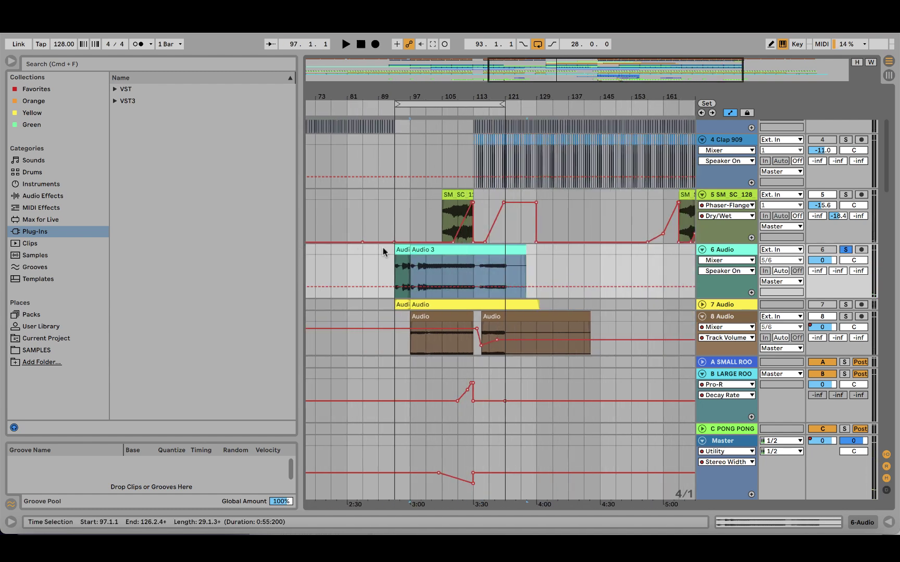
Step: Try to extend the end of the first 8 Audio clip beyond the second clip and undo the change
left_click(411, 316)
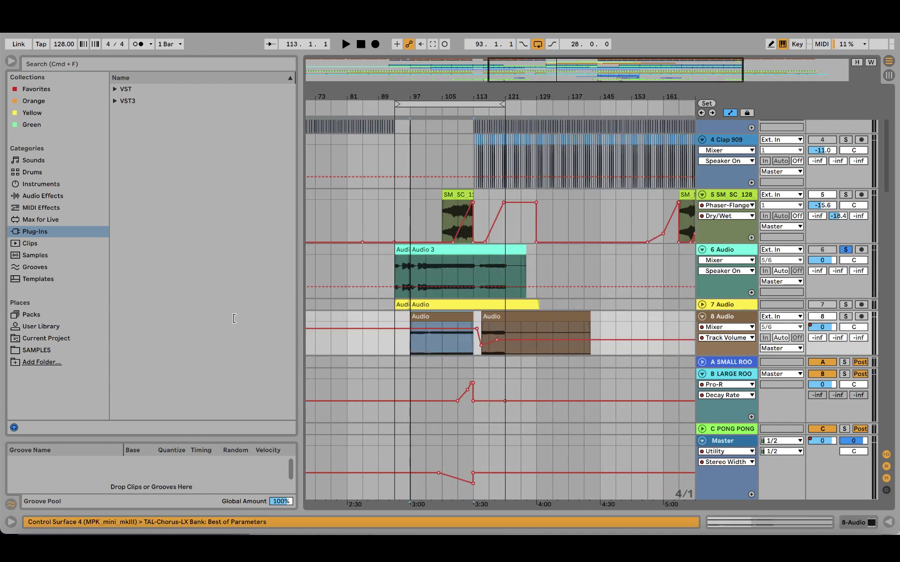
left_click_drag(469, 318, 682, 315)
key("super+z")
Step: Unfold 9 Audio, examine its waveform around 111.3.1 and select its clip starting at bar 97
left_click_drag(447, 97, 442, 110)
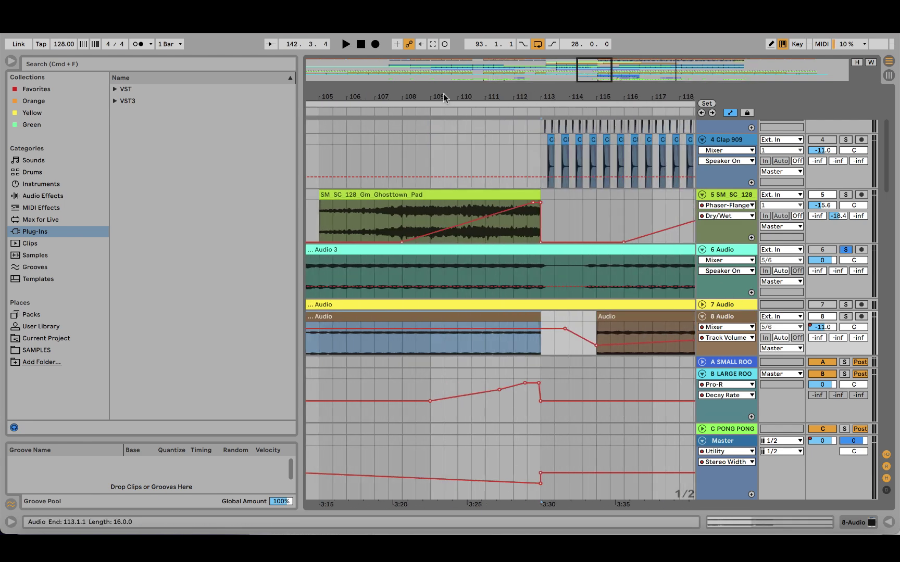
scroll(573, 183, "down", 4)
left_click(701, 268)
left_click(503, 278)
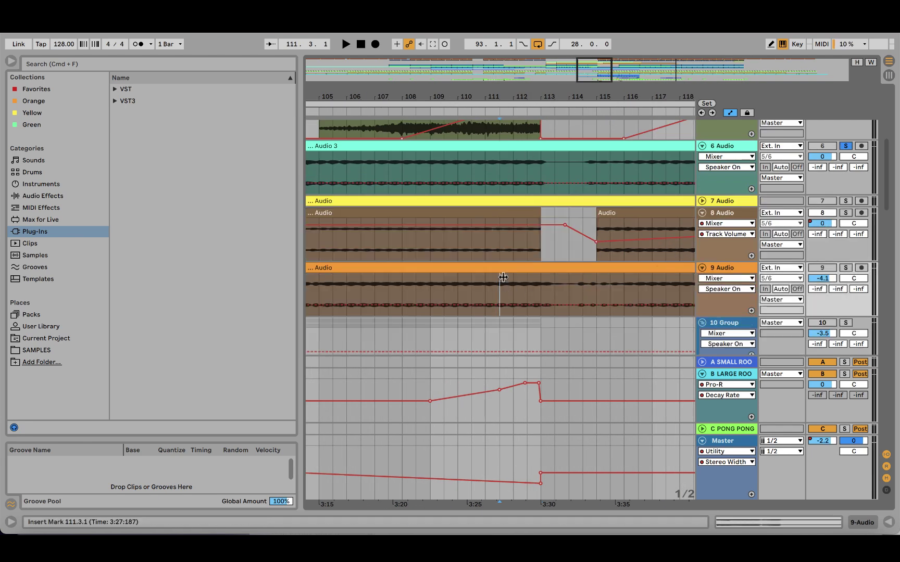
left_click_drag(504, 98, 504, 57)
left_click(569, 269)
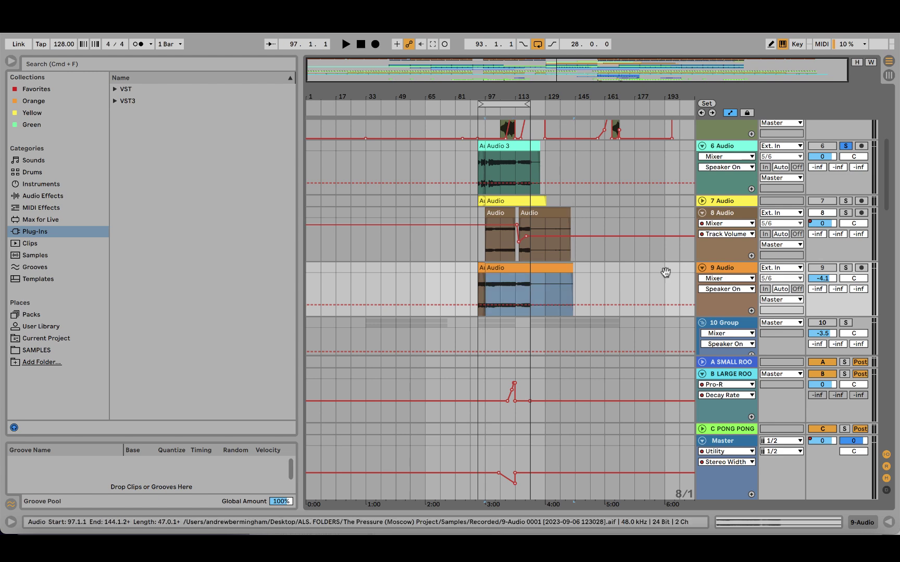
scroll(511, 269, "down", 10)
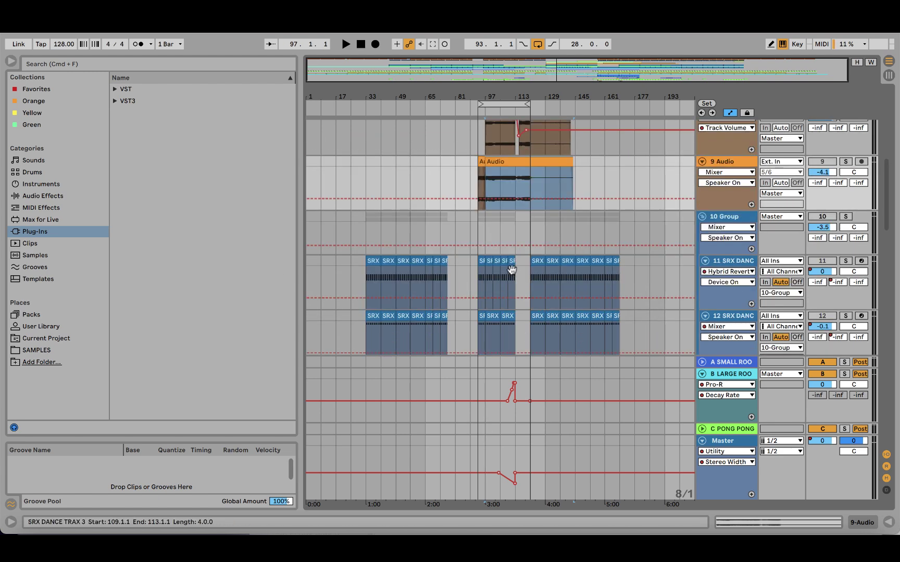
Step: Solo 19 Audio and play it from 112.1.1 to examine how it behaves leading into bar 113
scroll(512, 273, "down", 3)
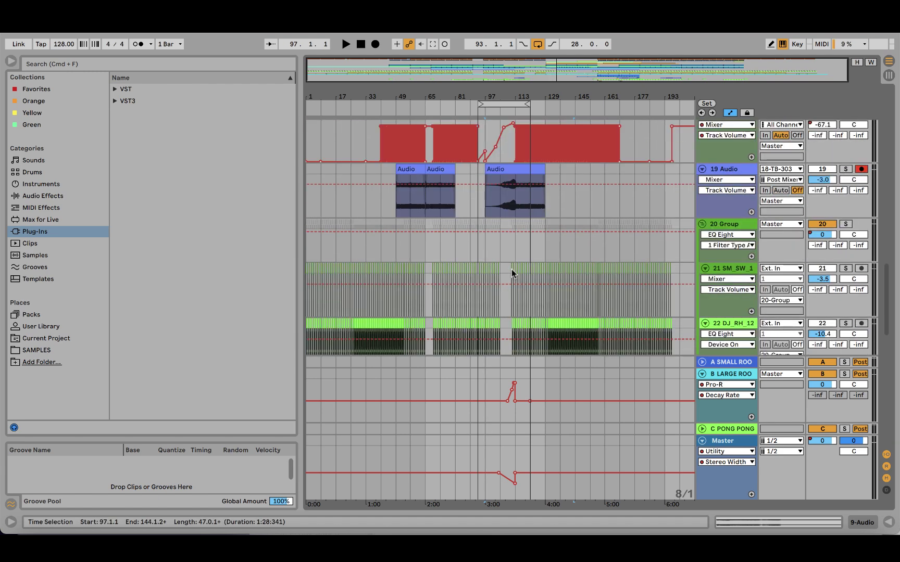
left_click_drag(509, 96, 509, 119)
left_click(488, 196)
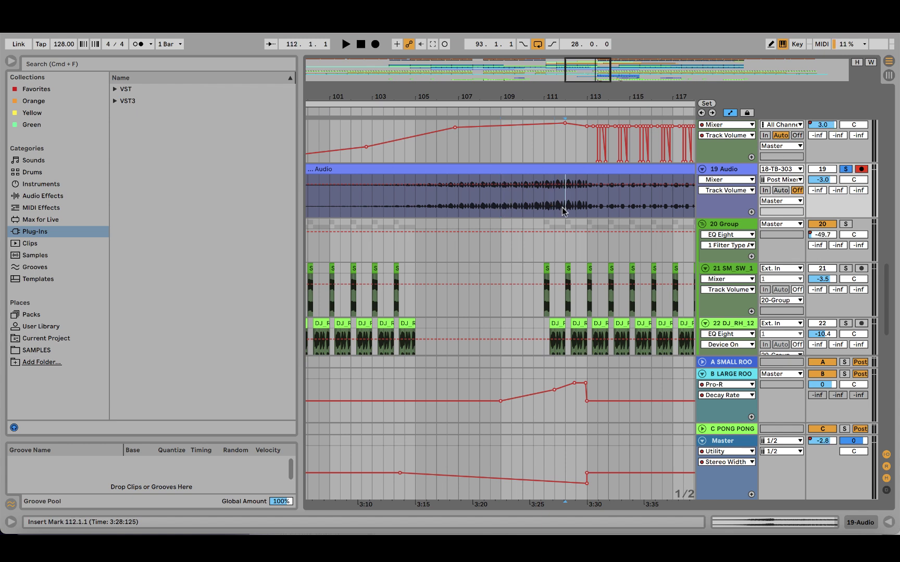
key("space")
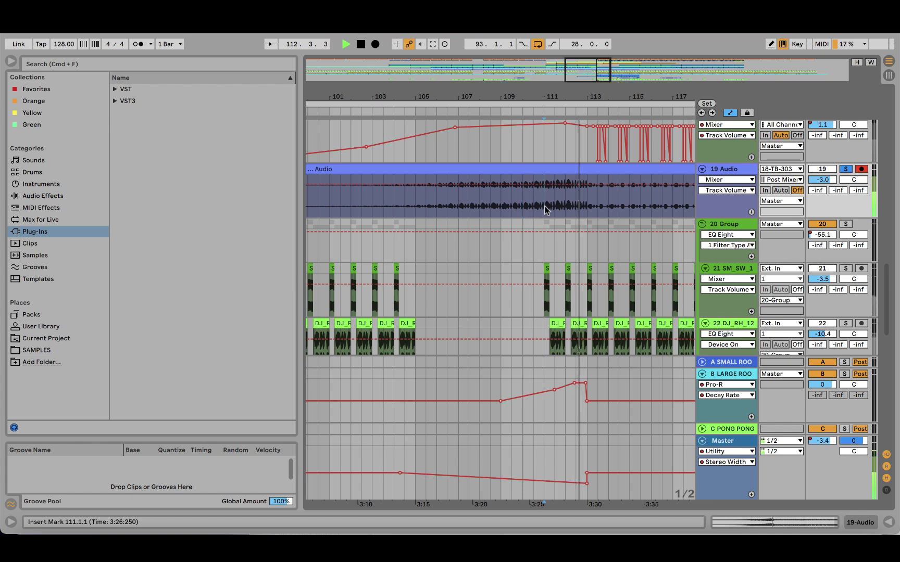
Step: Replay 19 Audio from 111.1.1, try its B-LARGE ROOM send at 0.0 dB and reset the send to -inf
left_click(545, 210)
left_click_drag(837, 191, 838, 130)
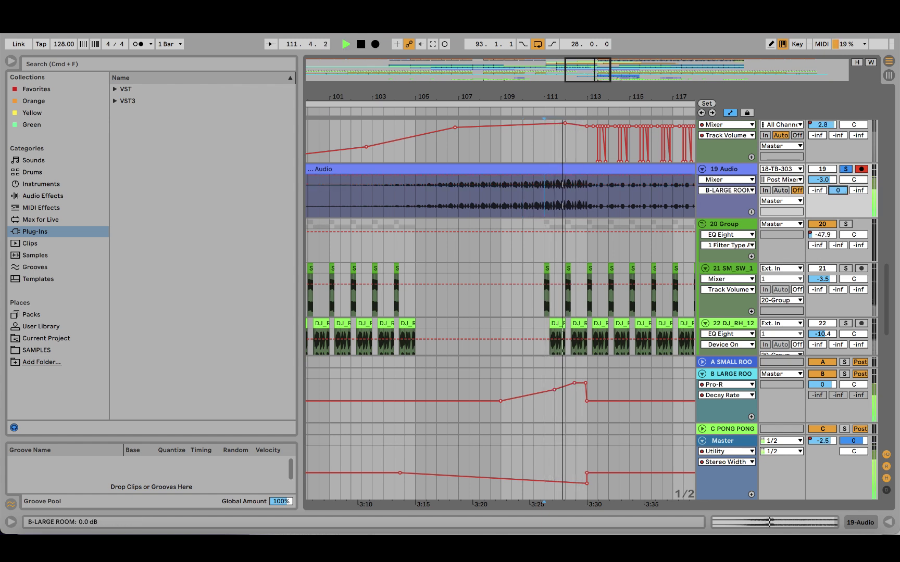
left_click_drag(837, 170, 838, 198)
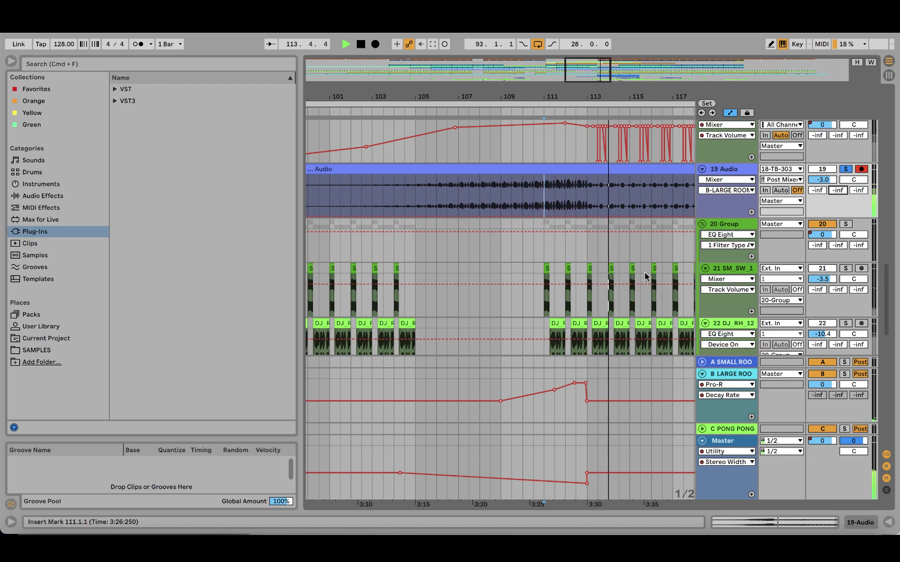
Step: Examine the percussion and SRX layers around bars 111–113 and stop playback
left_click(540, 304)
scroll(646, 251, "down", 6)
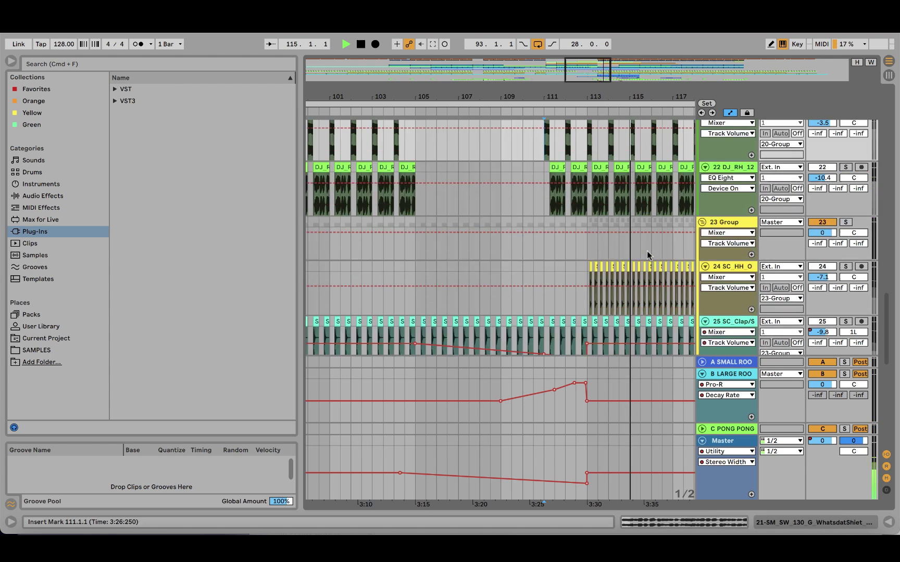
scroll(646, 251, "up", 10)
key("space")
left_click(521, 281)
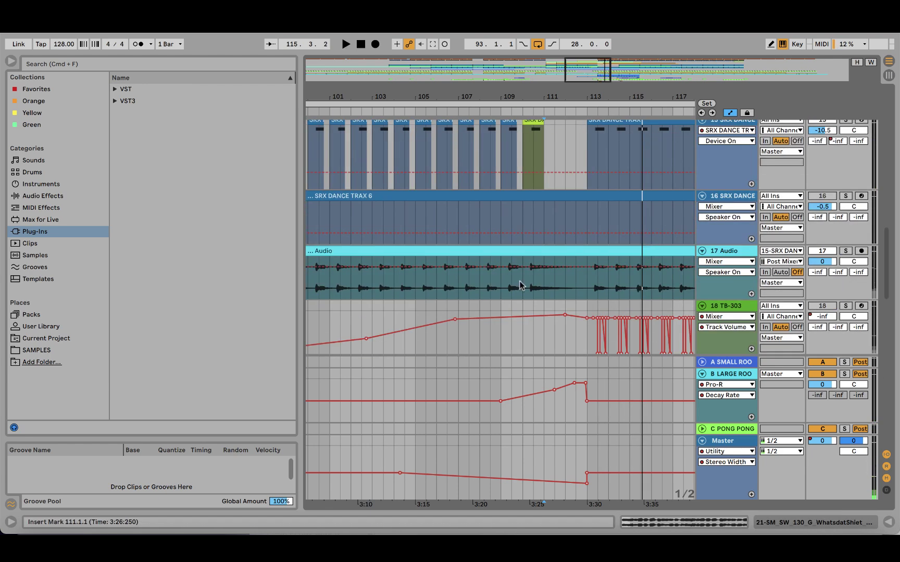
Step: Solo 13 Audio, play its hits from 112.3.1 and set the start position to 111.1.1
scroll(521, 280, "up", 4)
left_click(571, 219)
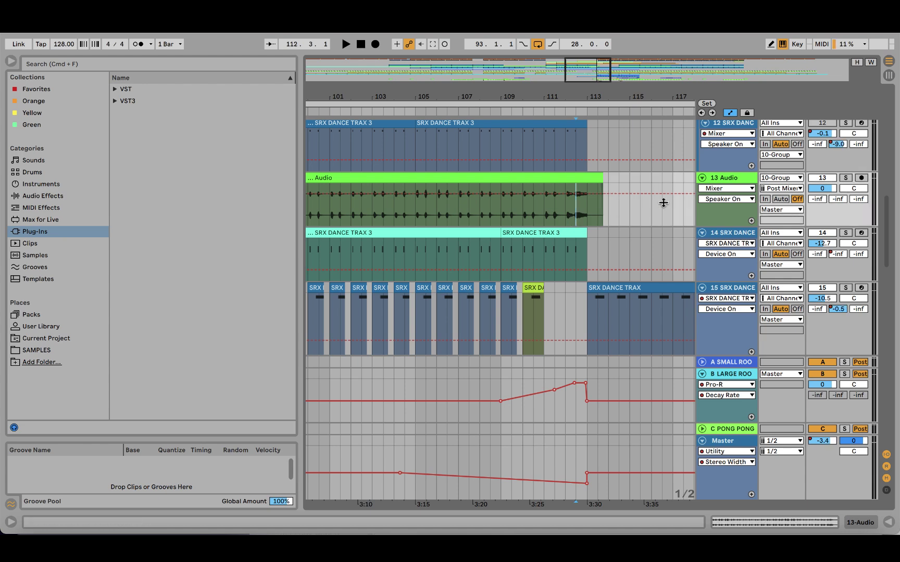
left_click(846, 178)
key("space")
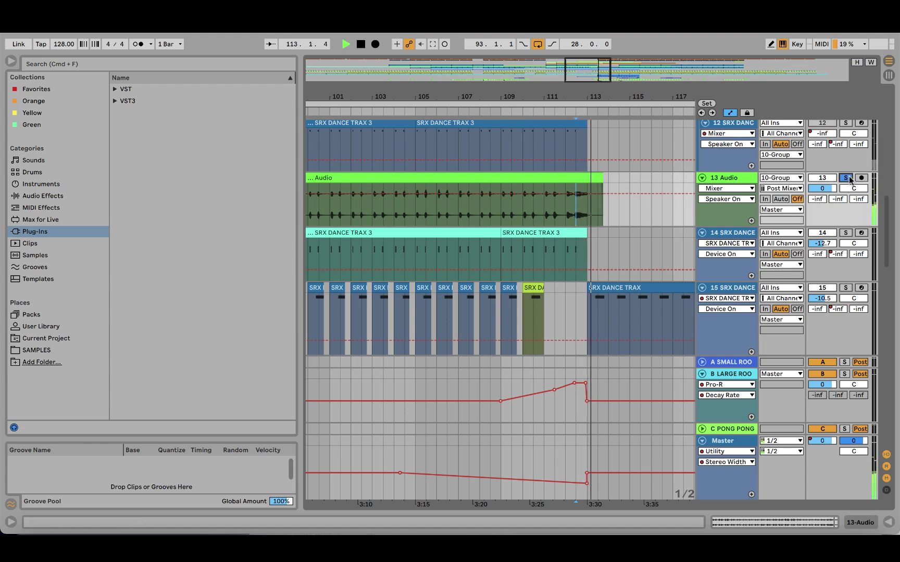
key("space")
scroll(565, 222, "up", 2)
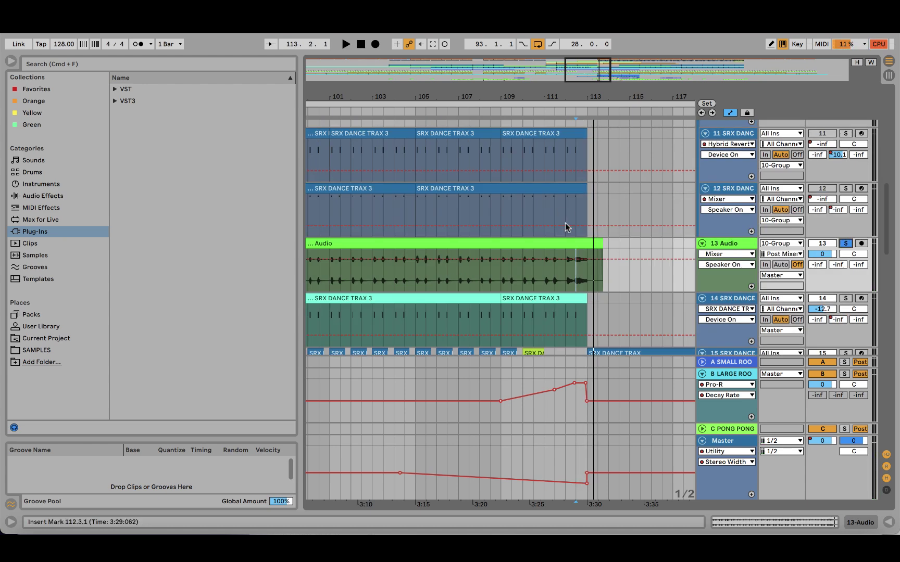
left_click(543, 208)
key("space")
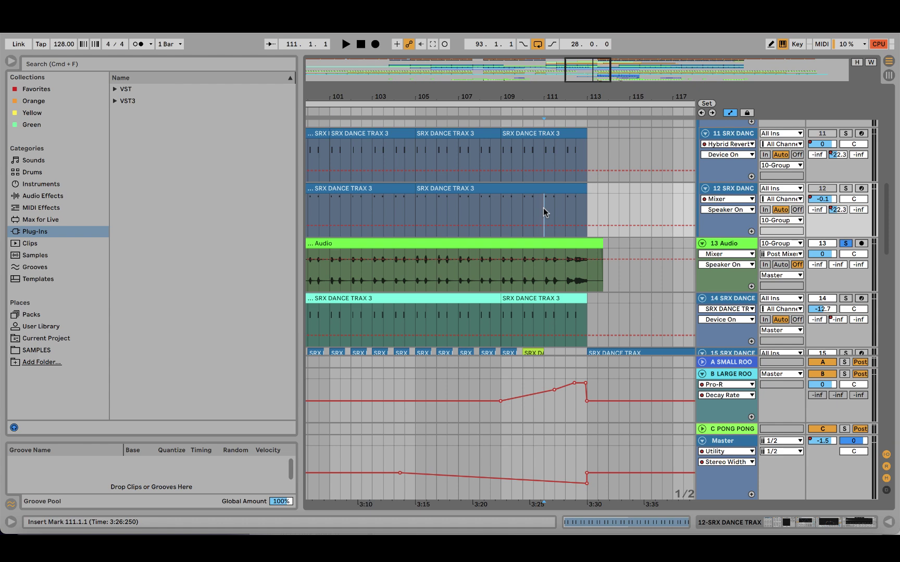
Step: Make the 909 Core Kit clip span 111.1.1 to 113.1.1
scroll(546, 244, "down", 10)
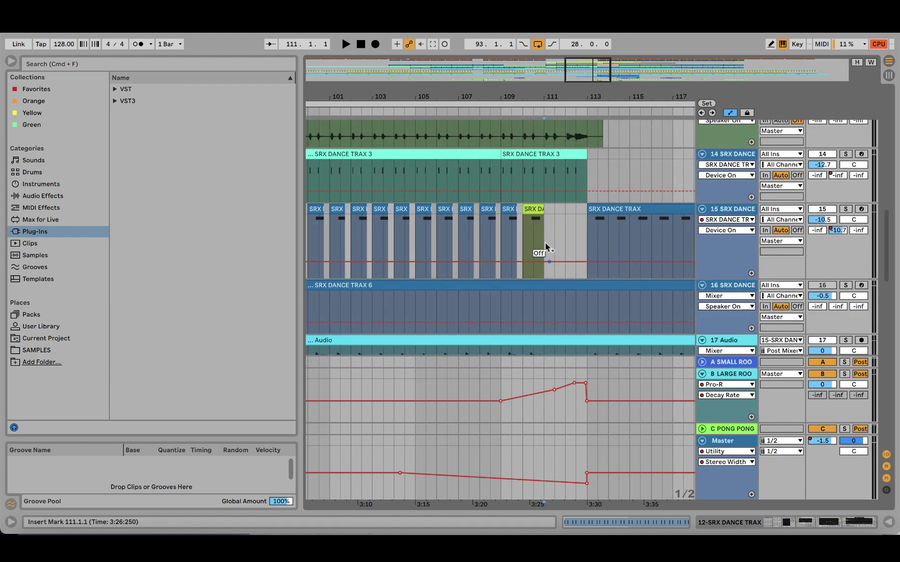
scroll(545, 245, "down", 15)
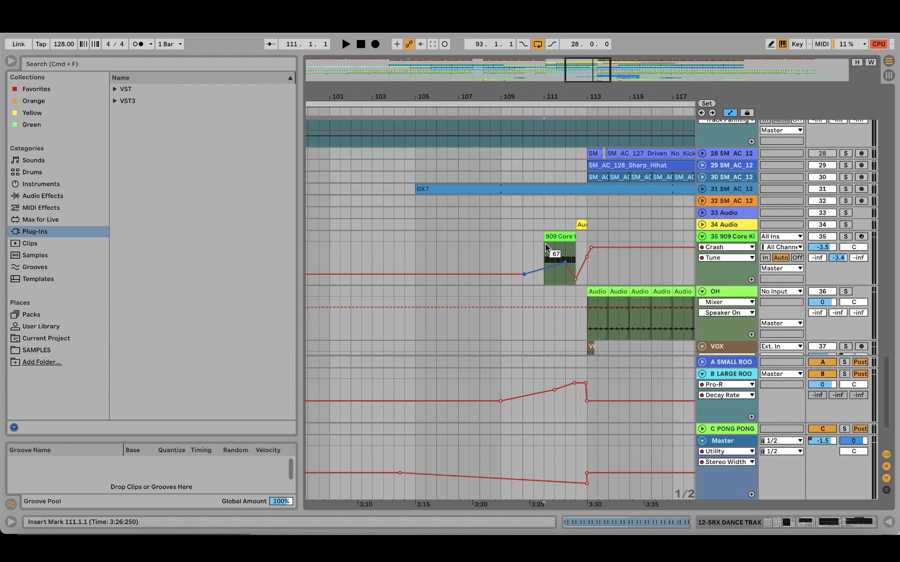
left_click(546, 243)
left_click_drag(565, 96, 482, 95)
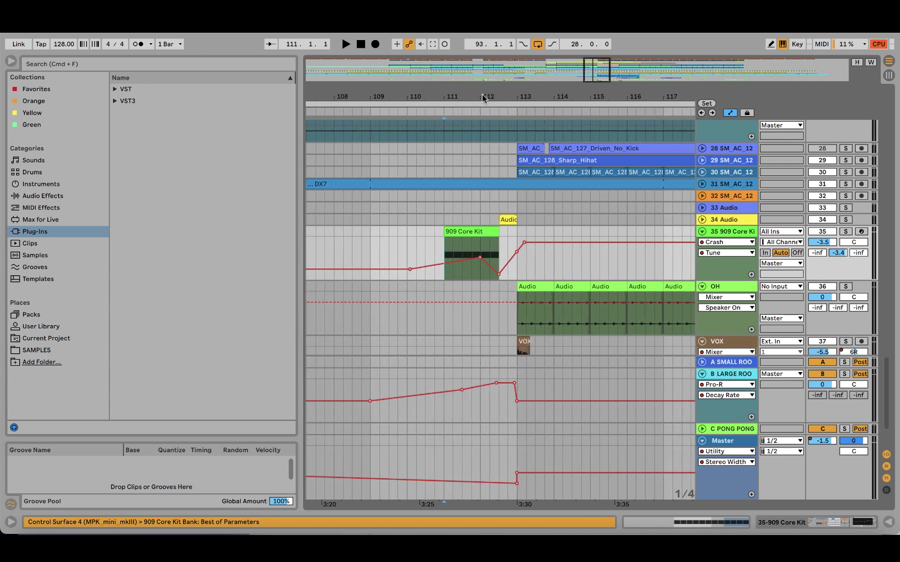
left_click_drag(444, 244, 512, 232)
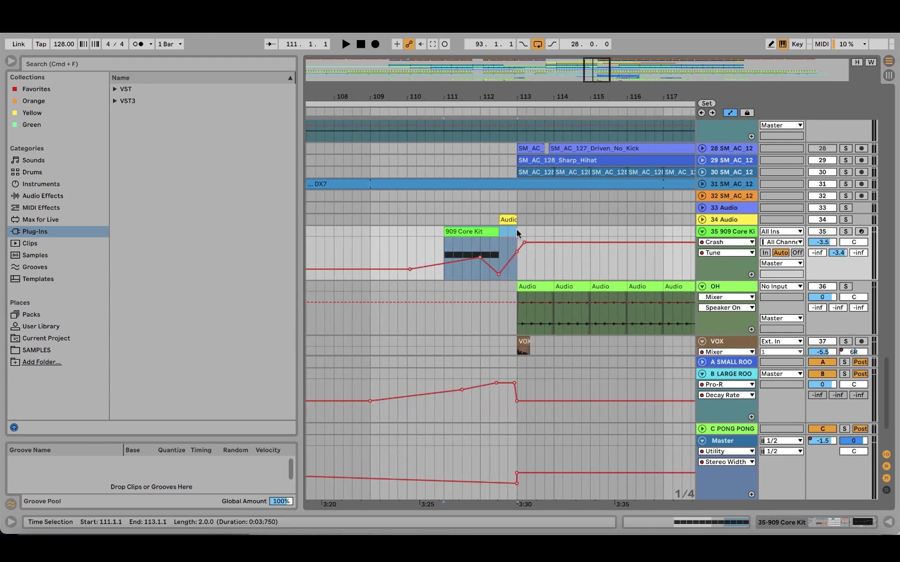
scroll(505, 282, "down", 3)
scroll(505, 282, "up", 4)
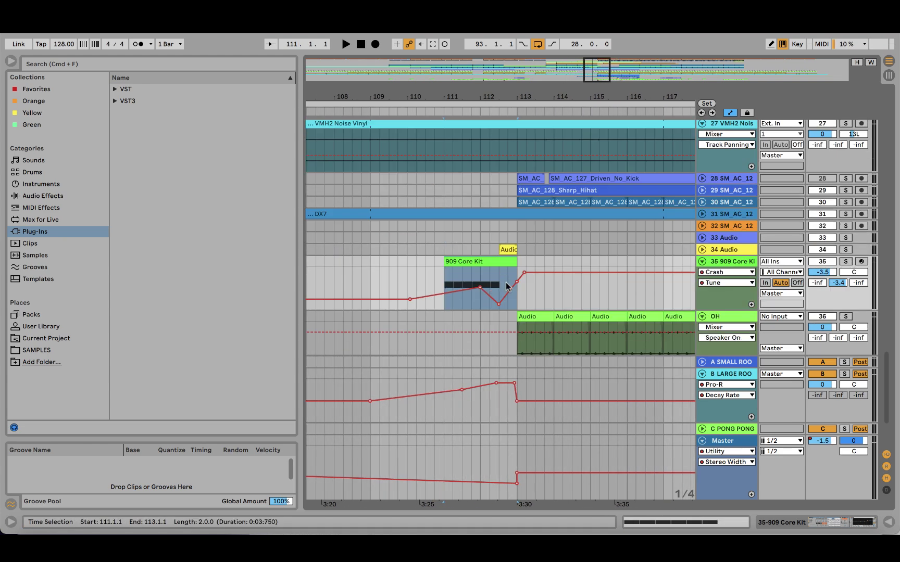
Step: Unfold 34 Audio and open the Pro-R reverb on the B-LARGE ROOM return to examine its space and decay settings
left_click(702, 249)
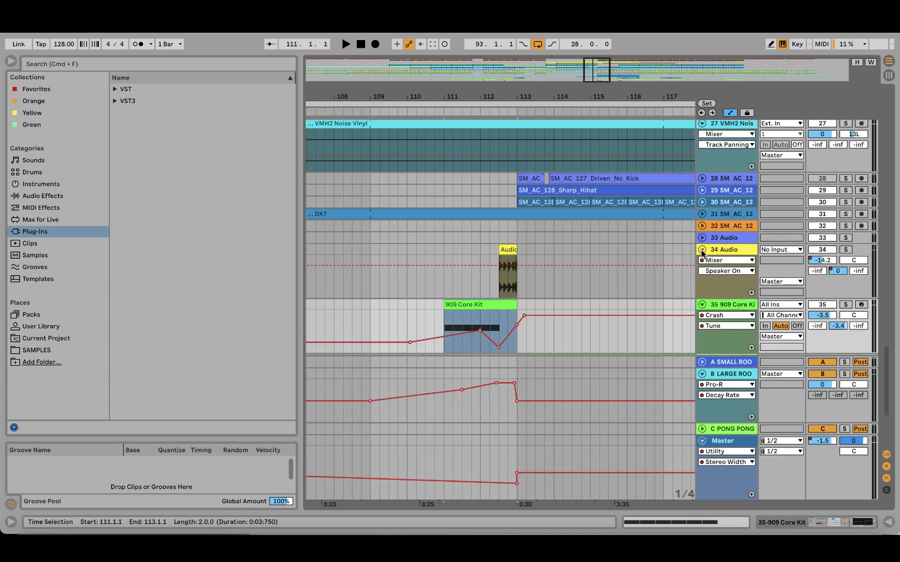
left_click(728, 362)
left_click(826, 525)
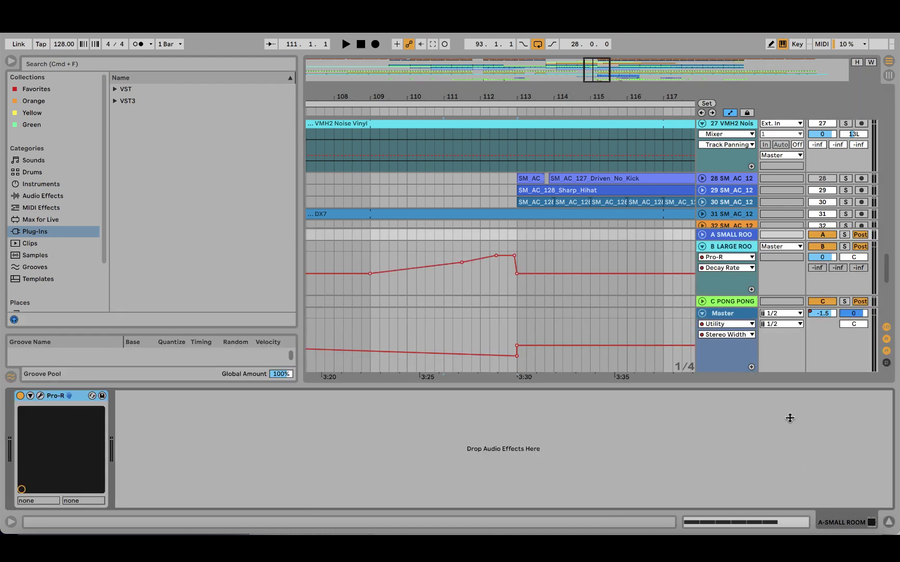
left_click(731, 246)
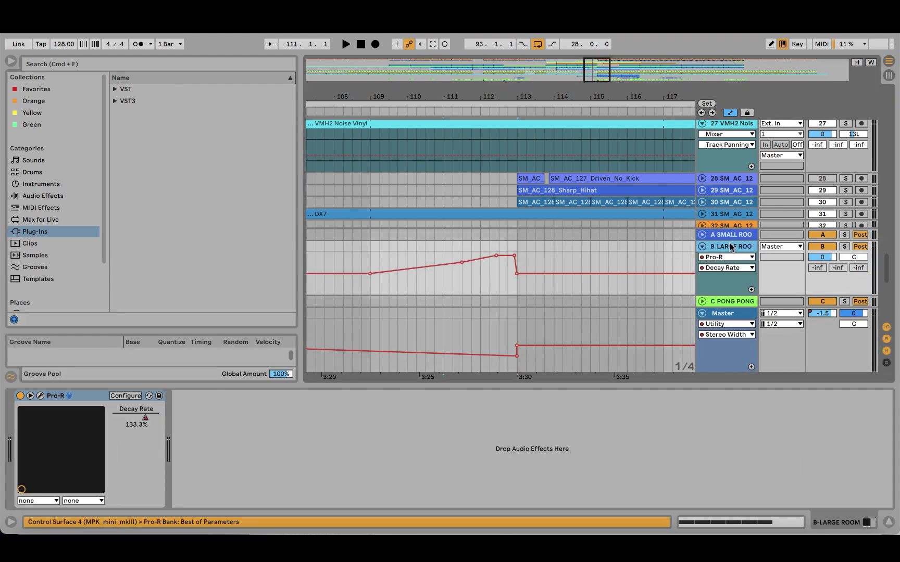
left_click(41, 396)
left_click_drag(444, 156, 293, 74)
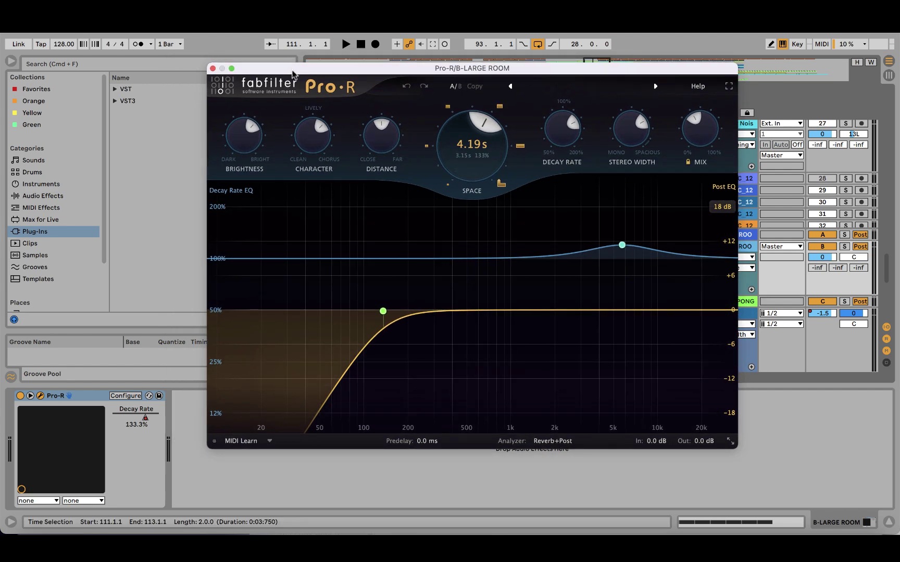
mouse_move(463, 156)
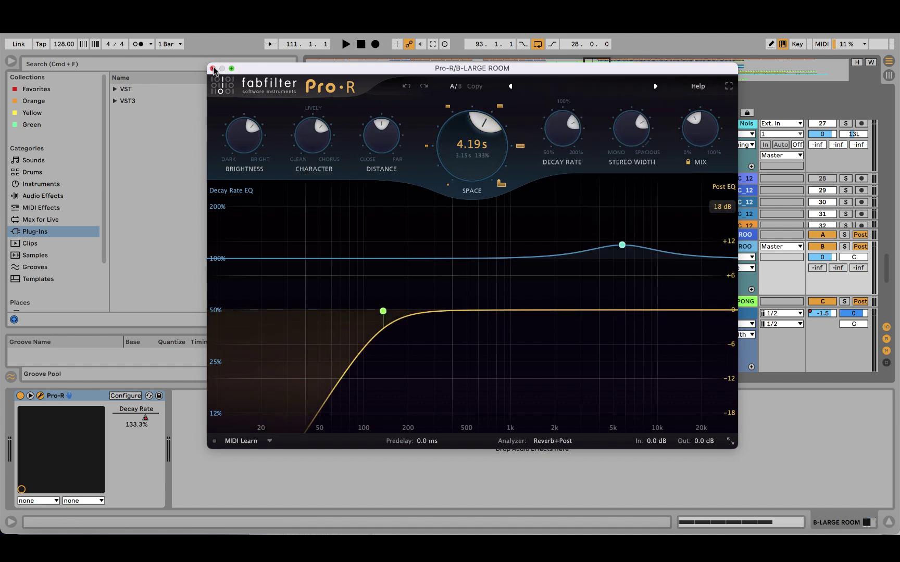
left_click(212, 68)
Step: Solo 34 Audio, play it from 112.3.1 and select the reverb tail area from 113.1.1 to 114.2.1
left_click(499, 167)
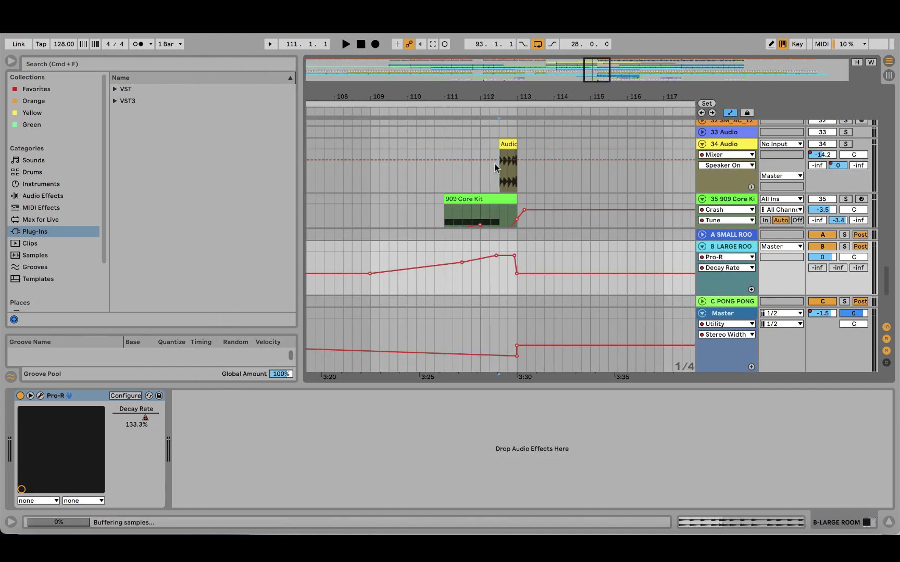
key("space")
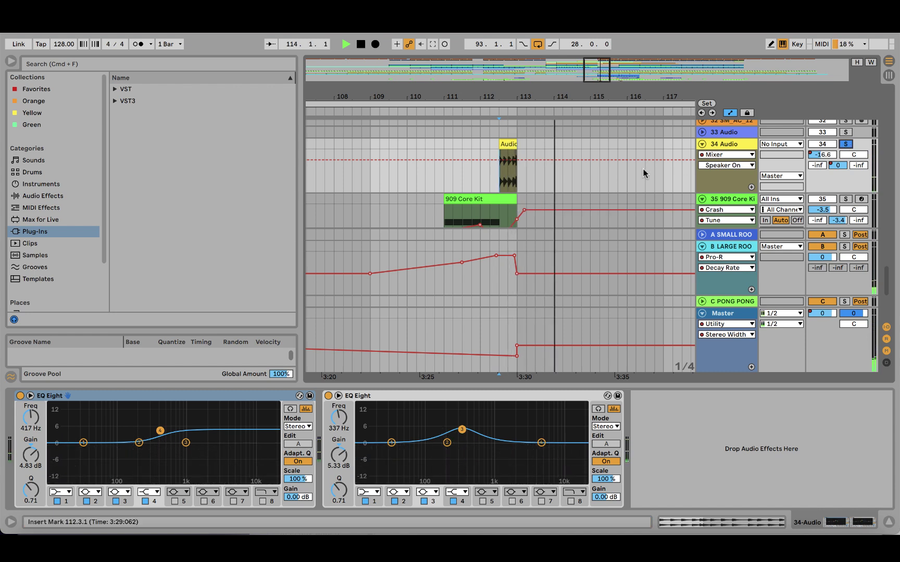
left_click_drag(517, 145, 562, 143)
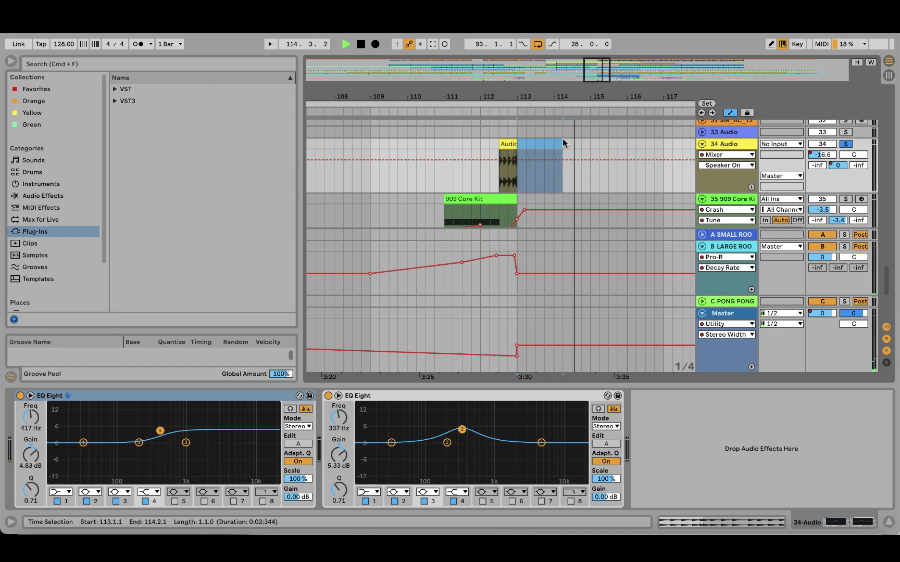
Step: Show the B-LARGE ROOM send automation on 34 Audio, replay it from 112.3.1 and unsolo the track
left_click(837, 165)
left_click(474, 170)
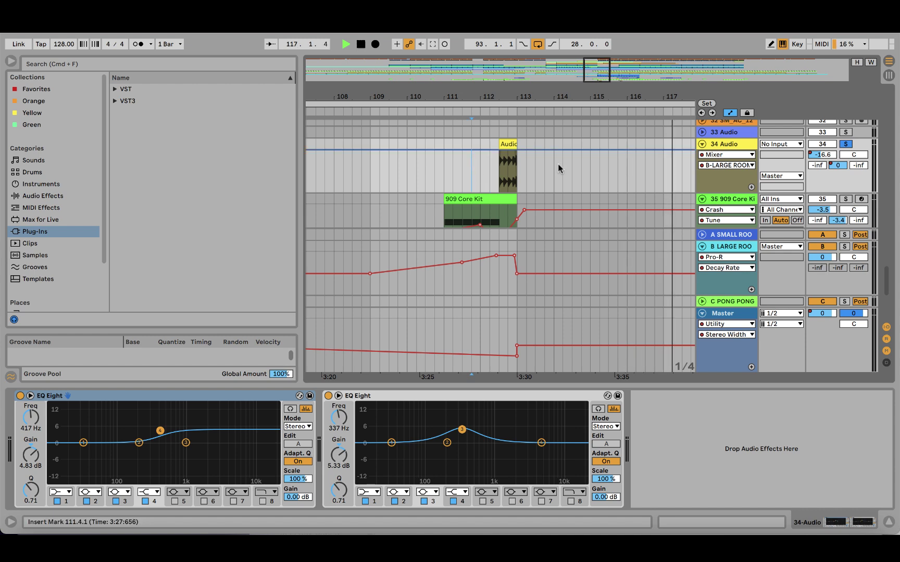
left_click(498, 186)
key("space")
key("space")
left_click(845, 144)
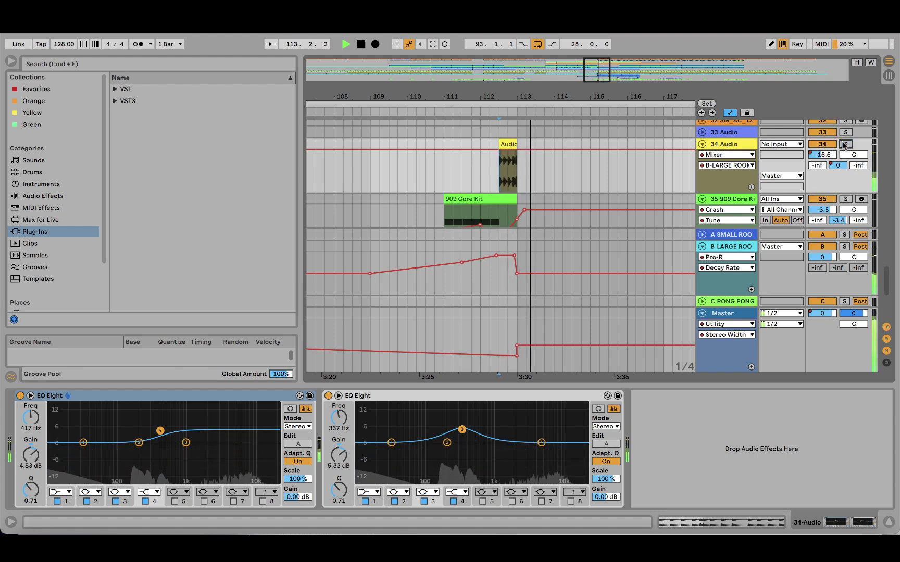
Step: Close the device view, play the full mix from 113.1.1 and unfold vocal track 38
left_click_drag(508, 97, 508, 75)
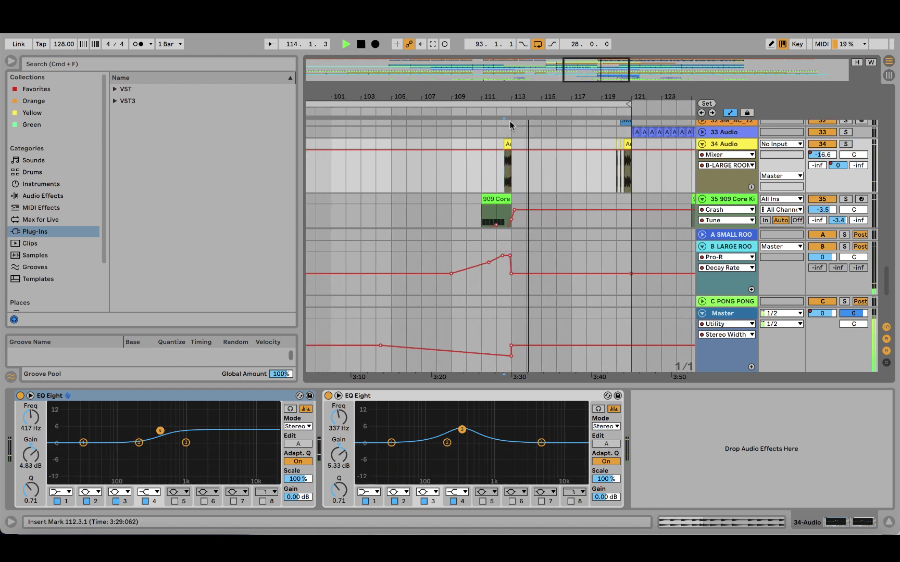
left_click(540, 386)
scroll(539, 323, "down", 3)
left_click(511, 324)
key("space")
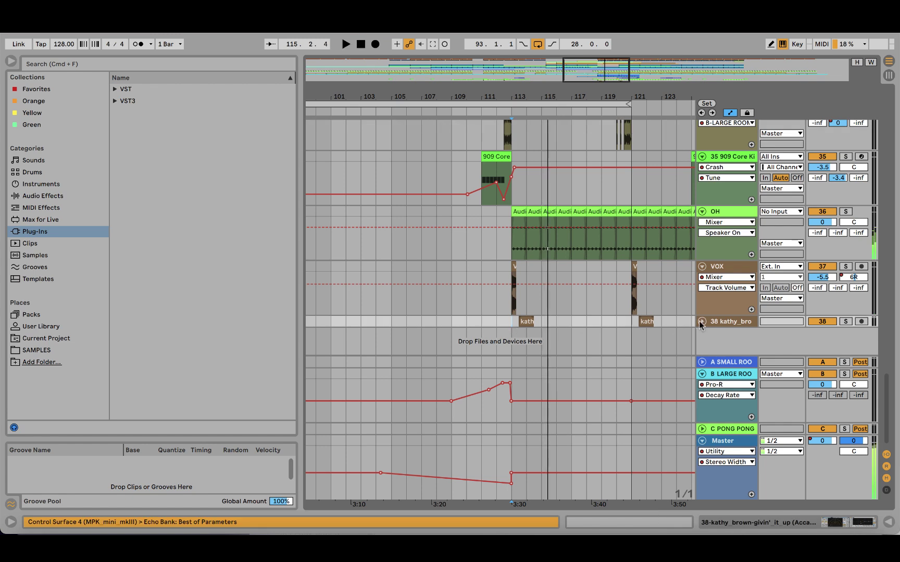
left_click(702, 321)
Step: Try extending the first vocal clip on track 38 past bar 120, play the track soloed, and undo the extension
left_click_drag(532, 322, 623, 322)
key("space")
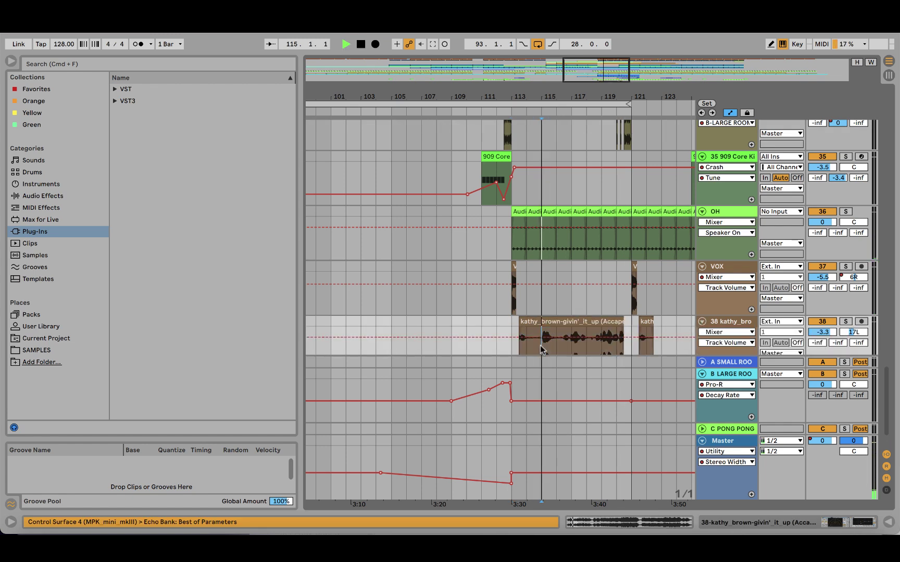
left_click(517, 350)
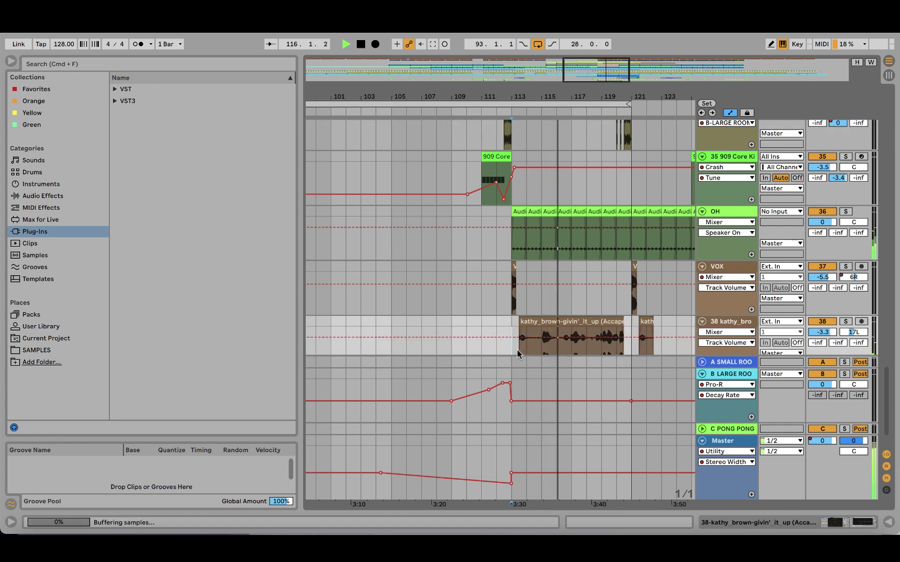
left_click(846, 321)
key("space")
key("space")
left_click_drag(518, 96, 518, 137)
key("super+z")
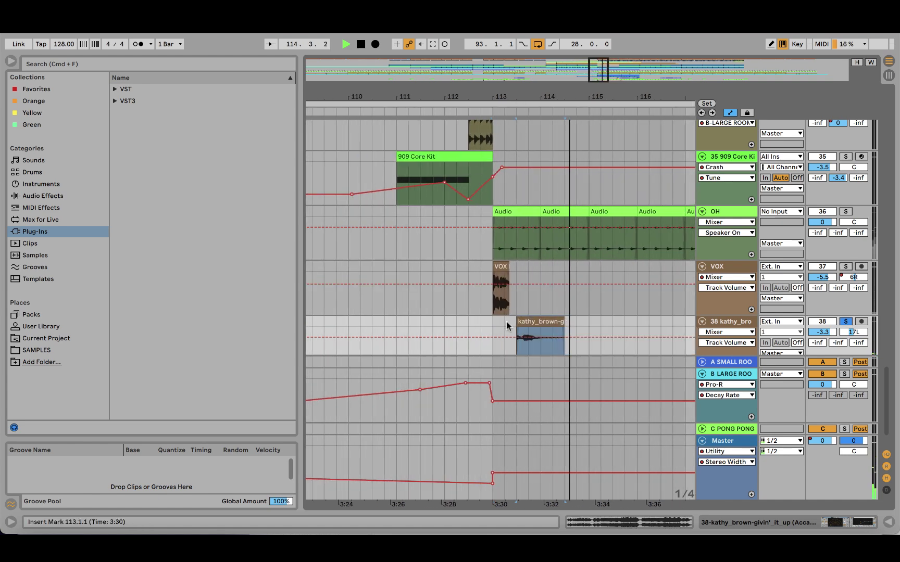
Step: Play the short vocal clip on track 38 from 113.2.1 soloed, and replay it unsoloed in the full mix
left_click(506, 322)
key("space")
key("space")
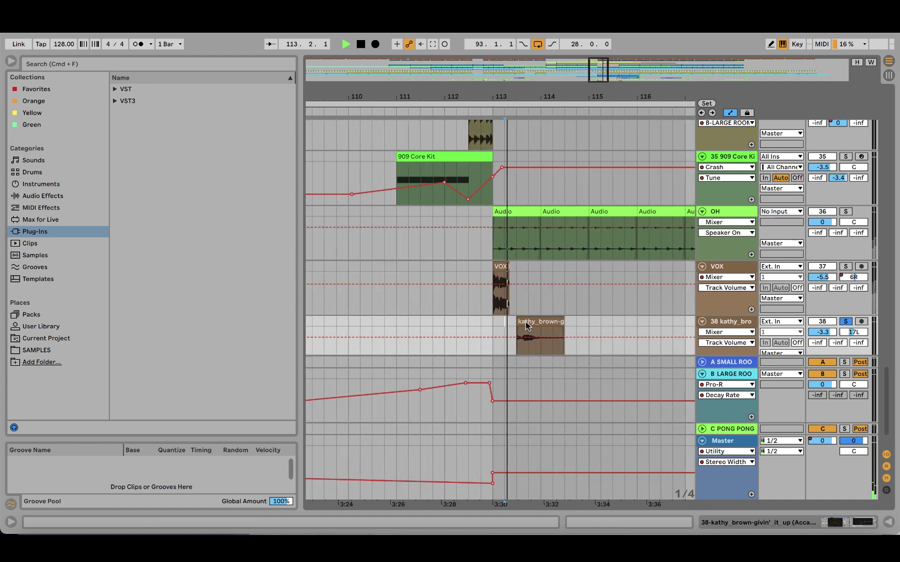
left_click(848, 322)
key("space")
key("space")
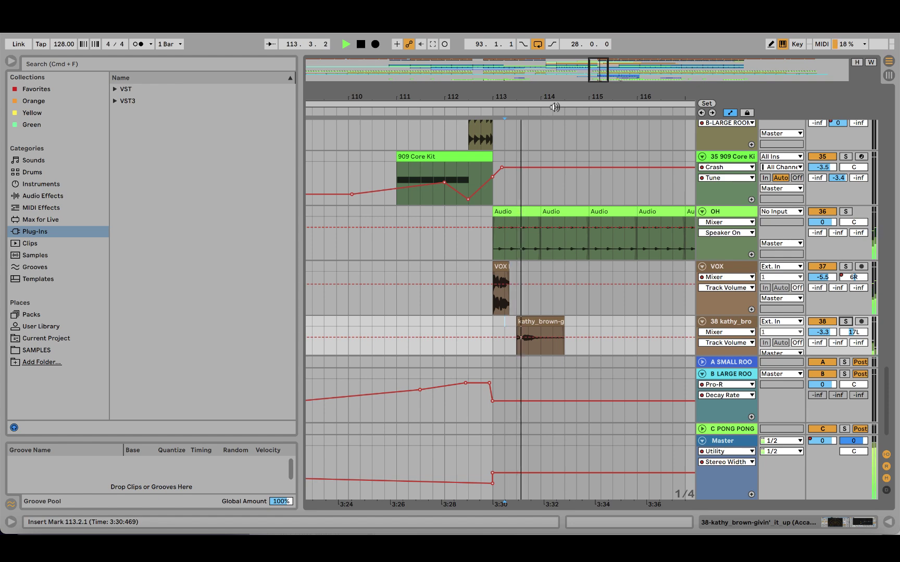
Step: Play the mix from near bar 120 and solo 34 Audio to hear its fill before bar 121
left_click_drag(554, 99, 393, 96)
scroll(460, 177, "up", 3)
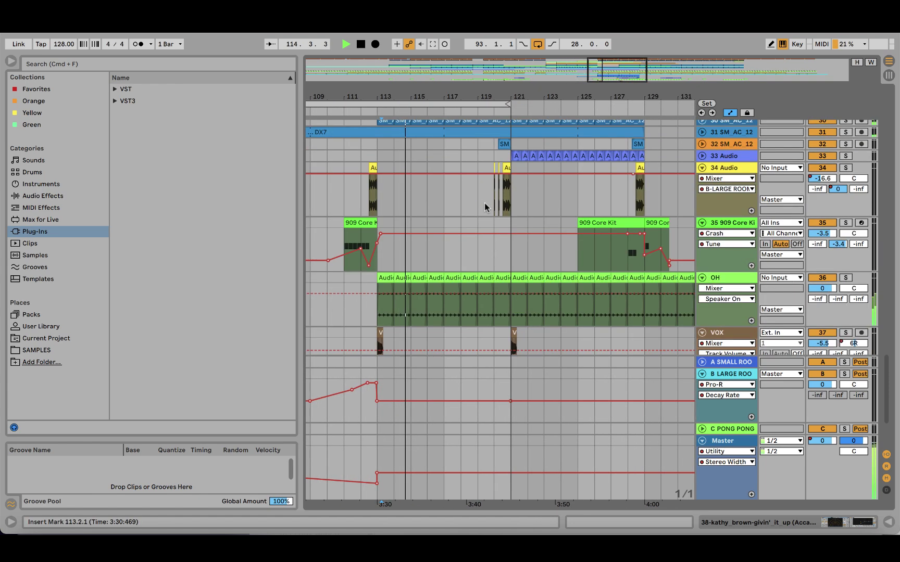
left_click(492, 206)
key("space")
key("space")
left_click(844, 168)
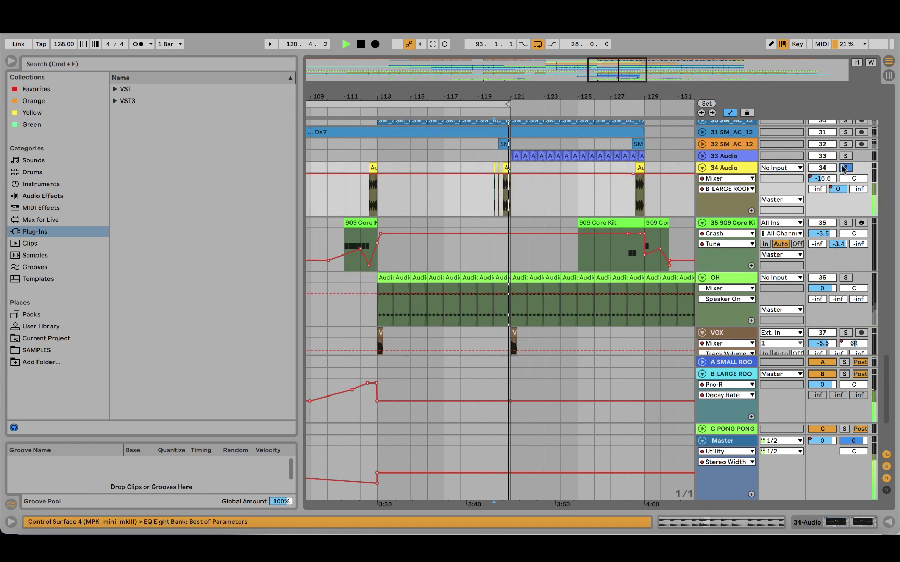
Step: Stop playback and select the first short fill clip on 34 Audio at 120.1.1 to examine the fill
key("space")
left_click_drag(497, 99, 496, 135)
left_click(476, 169)
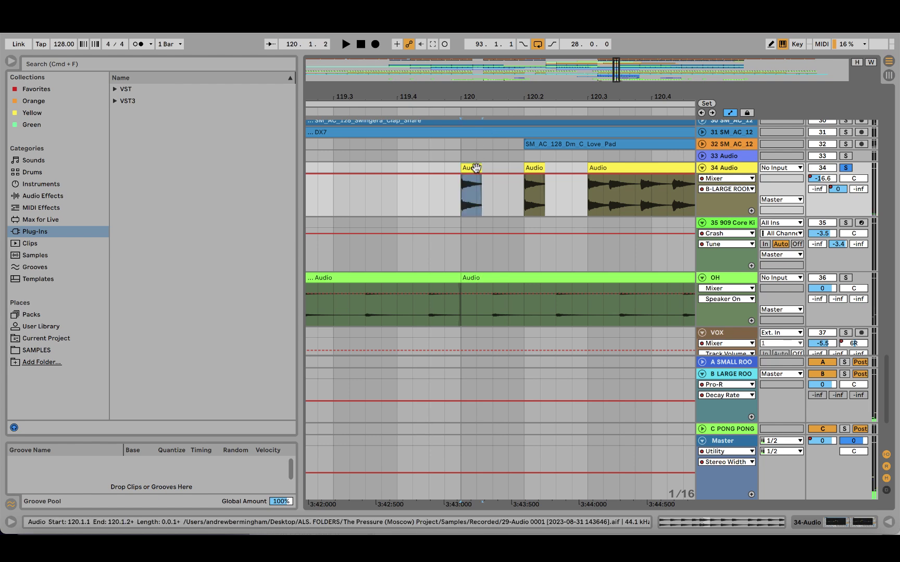
left_click(843, 522)
key("alt+super+l")
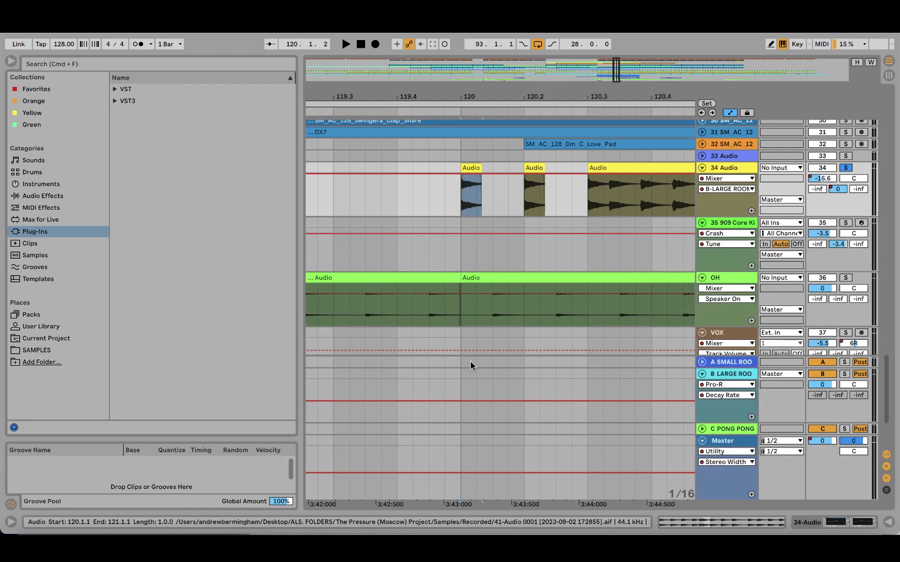
Step: Unfold tracks 33 and 32, solo track 32 and play its pad clip from 120.2.1
scroll(472, 365, "up", 2)
left_click(702, 186)
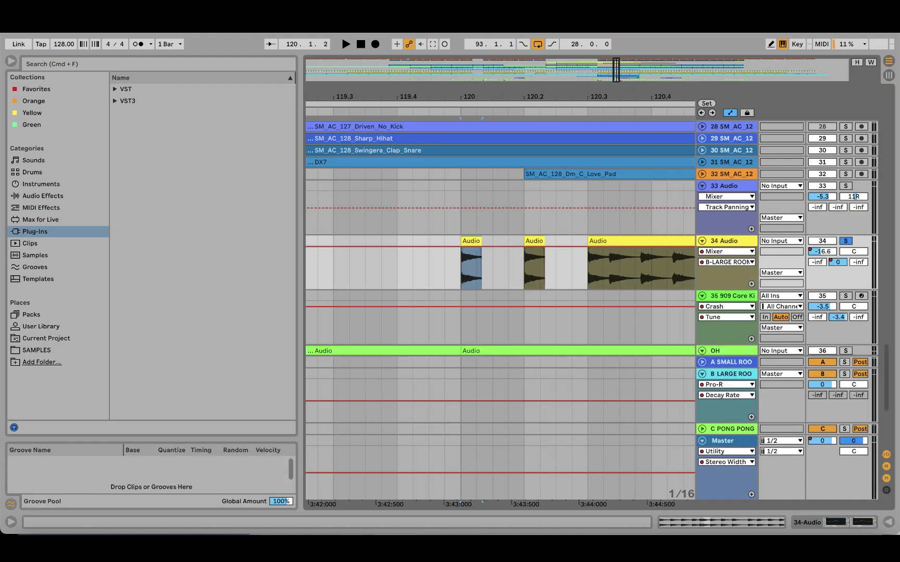
left_click_drag(456, 99, 456, 96)
left_click(702, 173)
left_click(464, 206)
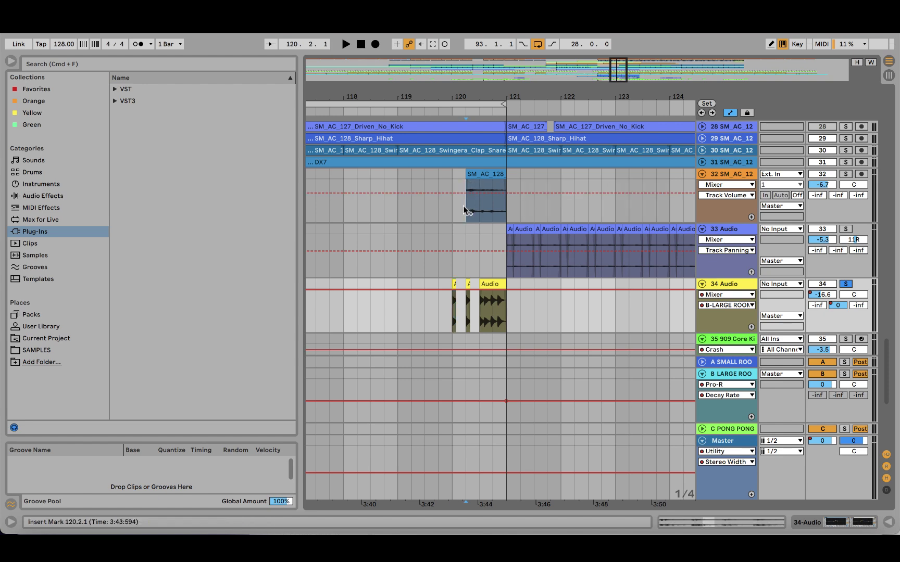
left_click(845, 175)
key("space")
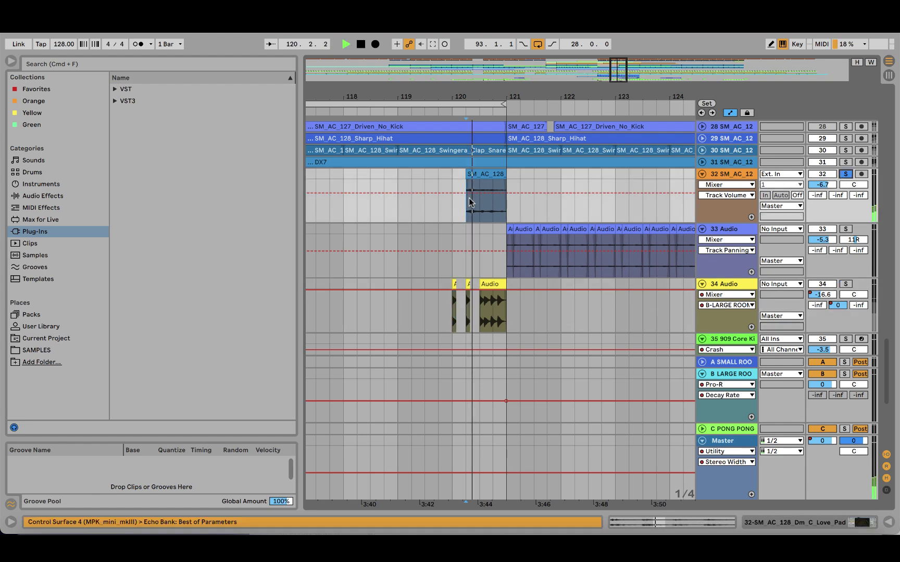
key("space")
Step: Return to the first track of the arrangement and fold all tracks at once
scroll(550, 238, "down", 10)
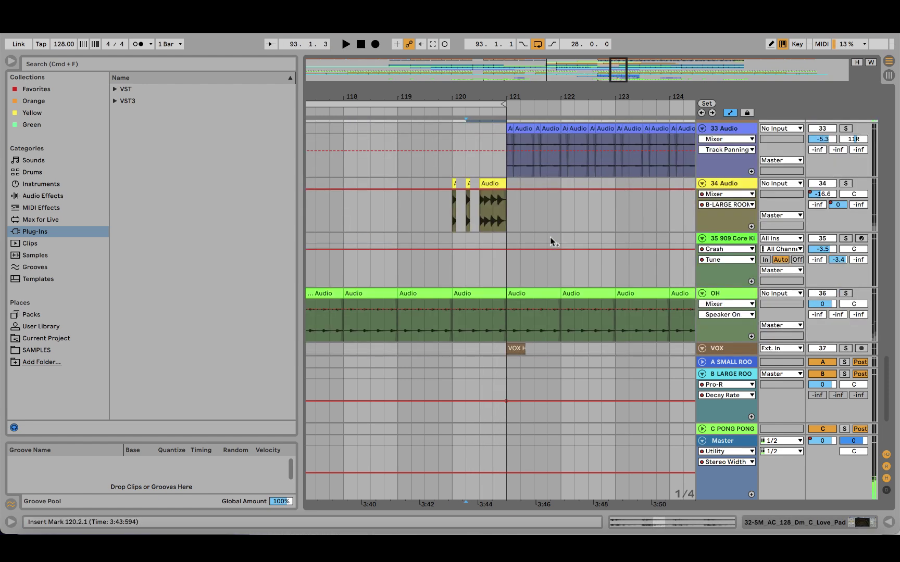
left_click_drag(521, 103, 519, 96)
key("minus")
key("minus")
scroll(479, 257, "up", 10)
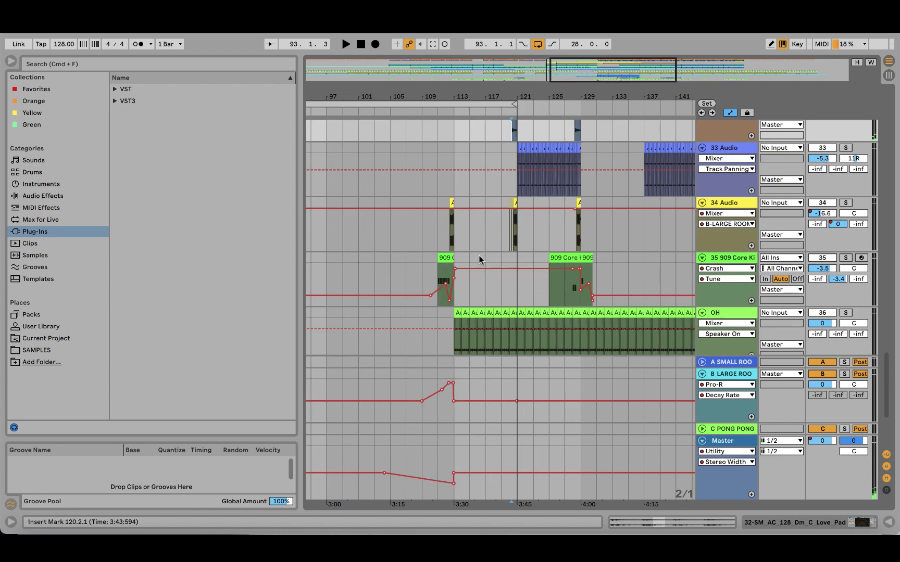
scroll(479, 259, "up", 15)
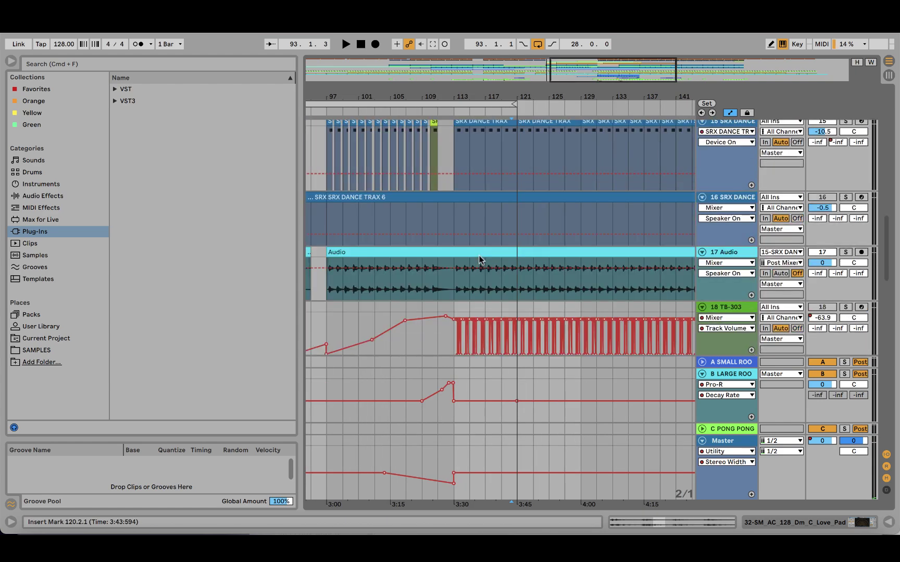
scroll(639, 195, "up", 5)
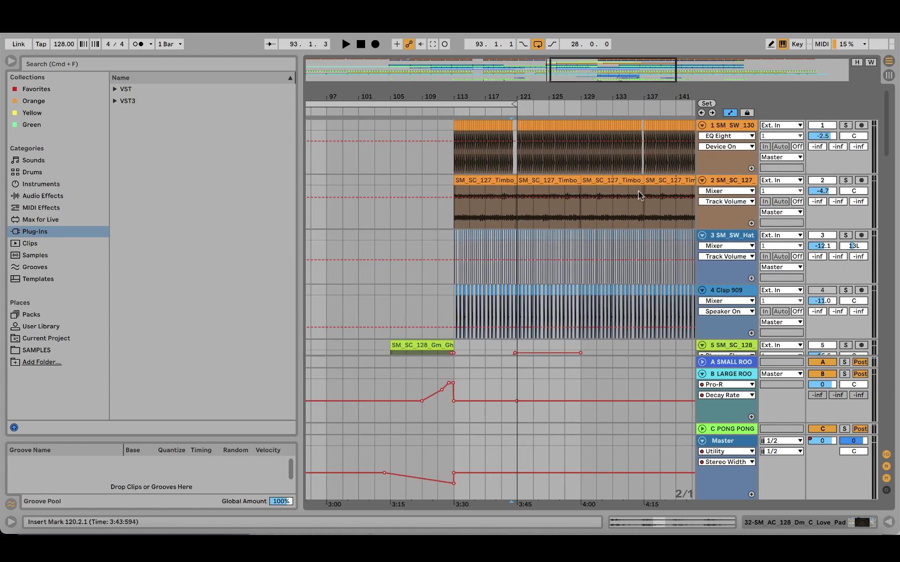
left_click(699, 127, "alt")
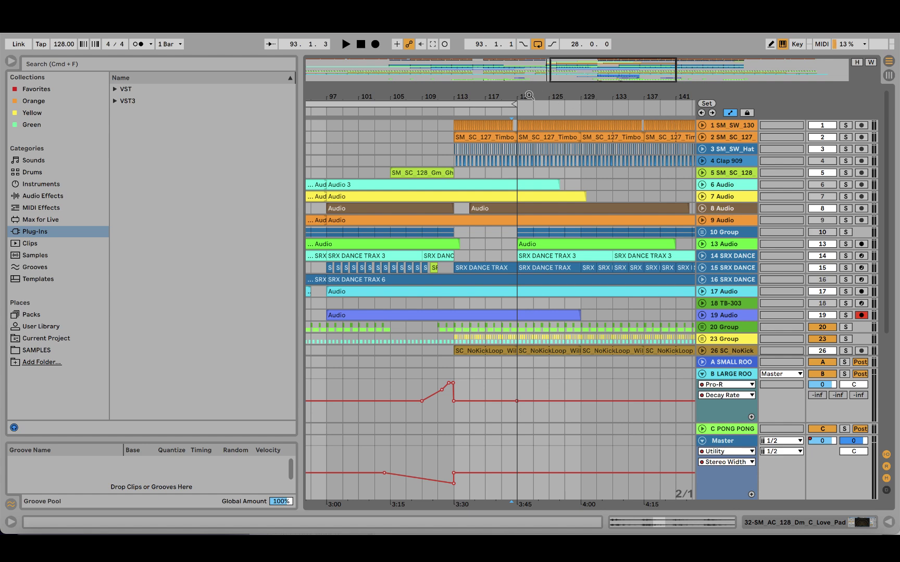
Step: Extend the arrangement loop to cover the whole song, from 1.1.1 to 201.1.1
key("minus")
key("minus")
left_click_drag(646, 109, 677, 109)
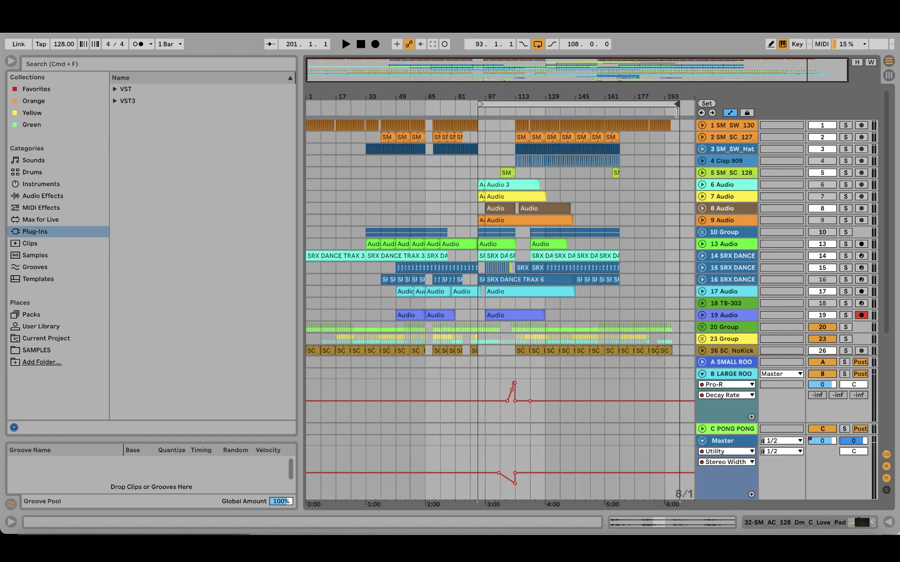
left_click_drag(481, 102, 250, 116)
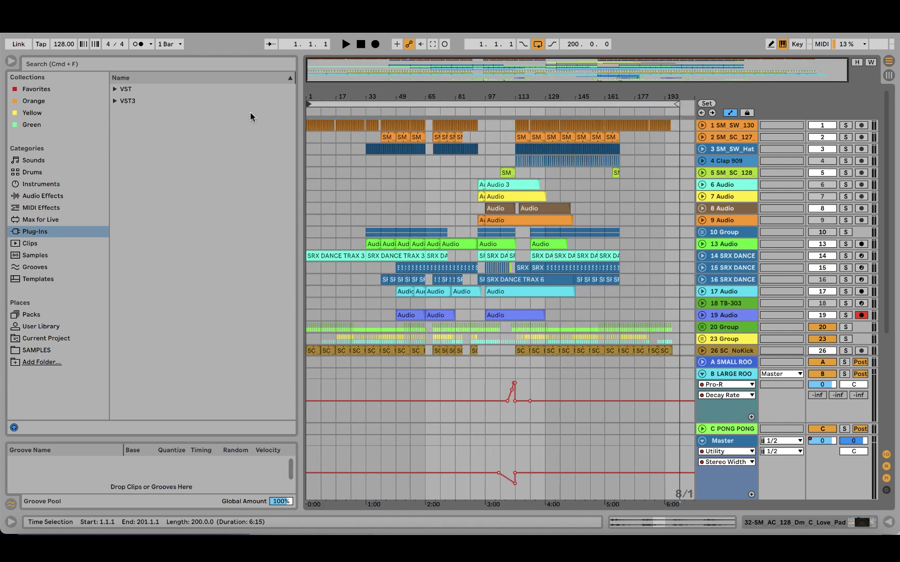
Step: Highlight track 14 from 113.1.1 to 201.1.1, and select the entire arrangement across all tracks
left_click(424, 161)
left_click_drag(435, 176, 468, 124)
left_click_drag(468, 169, 625, 253)
left_click(516, 251)
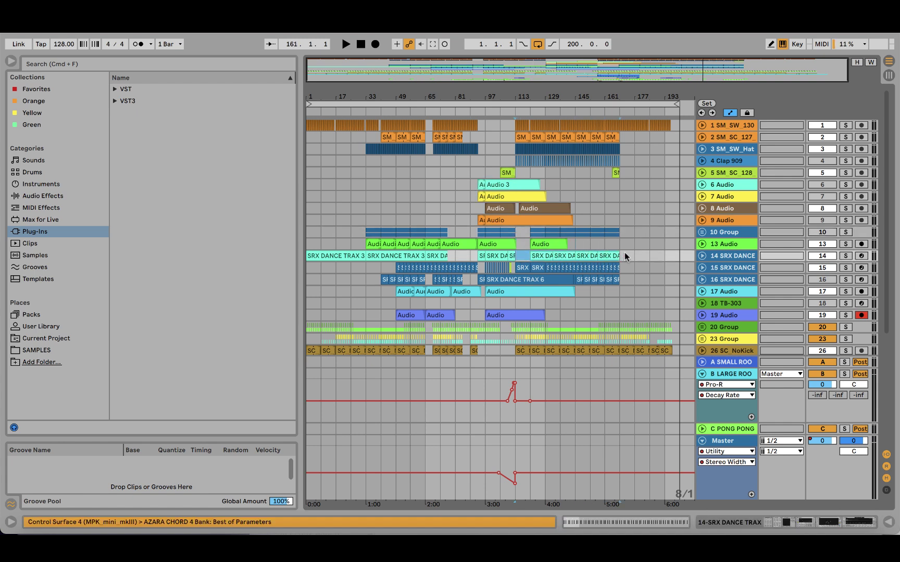
left_click(673, 255)
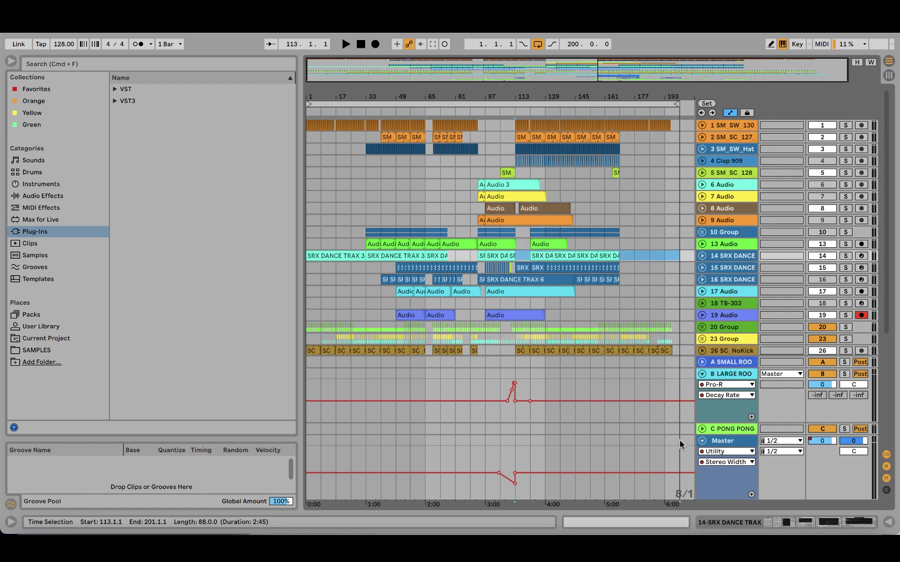
key("super+a")
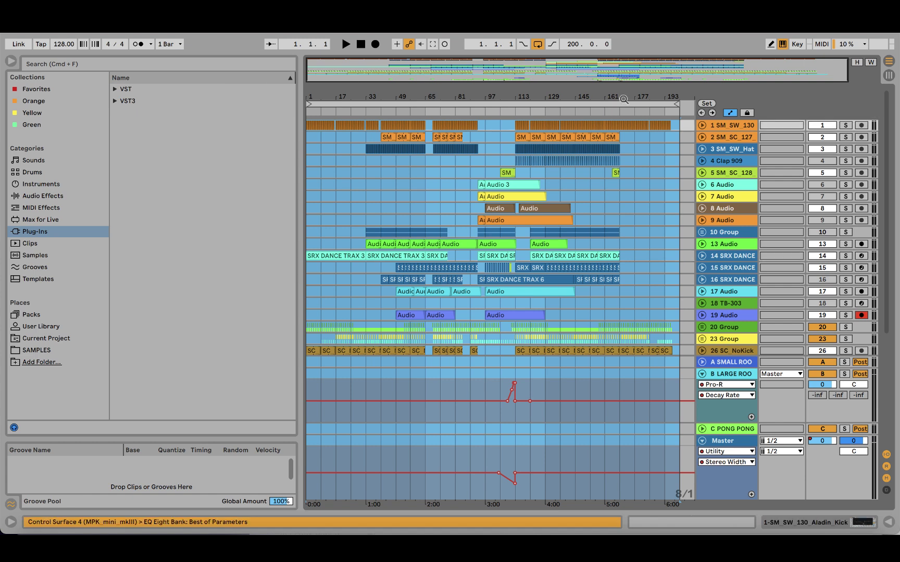
mouse_move(675, 101)
left_mouse_down()
mouse_move(662, 104)
mouse_move(675, 104)
left_mouse_up()
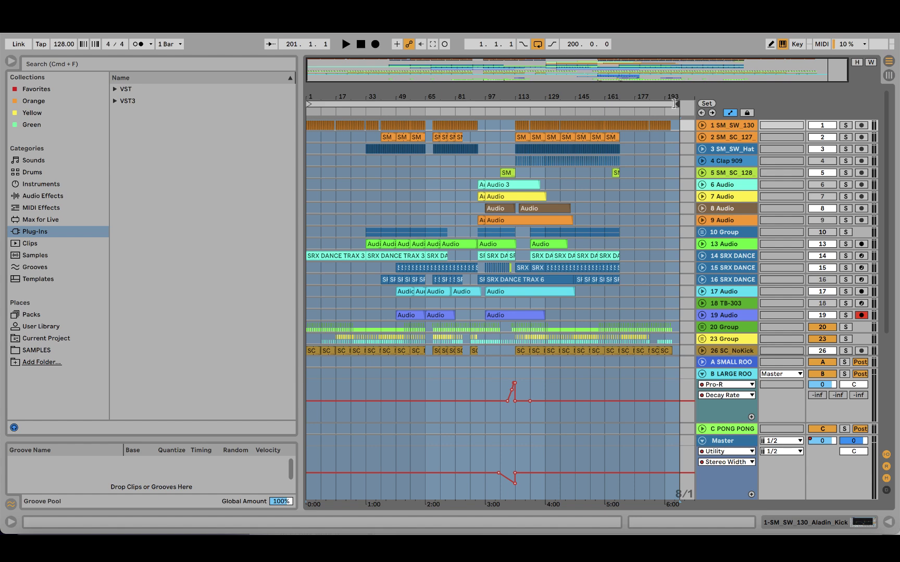
Step: Open the Master track's device chain and delete the Master Meaty Analogue rack
left_click(727, 442)
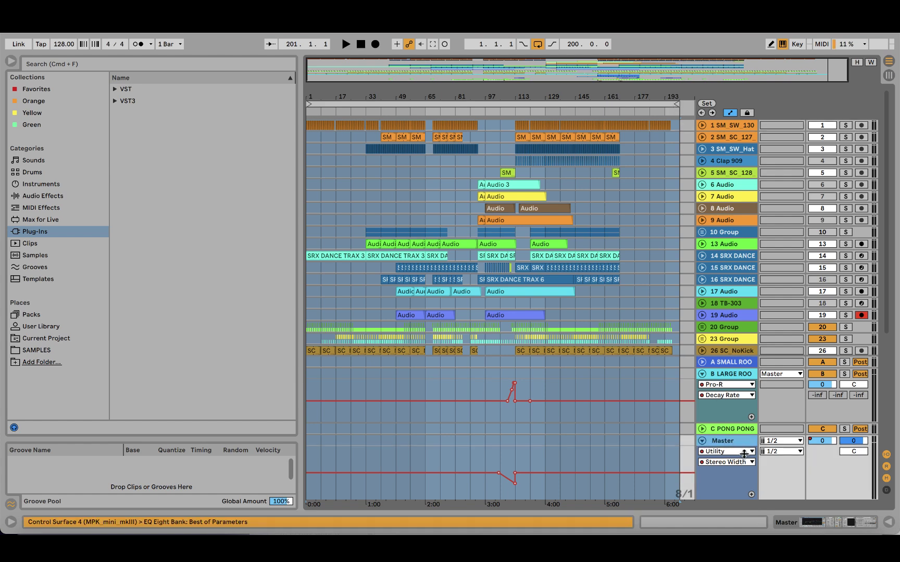
left_click(829, 523)
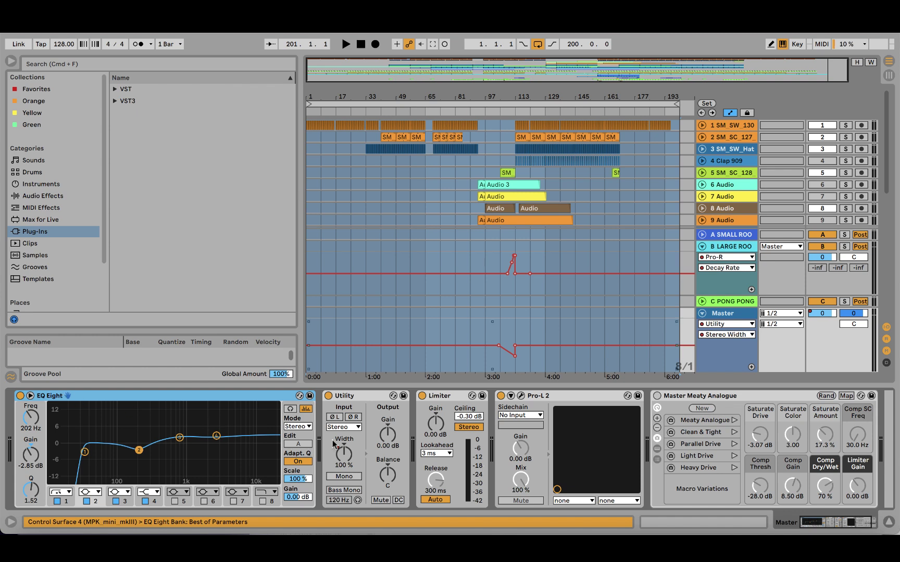
left_click(708, 408)
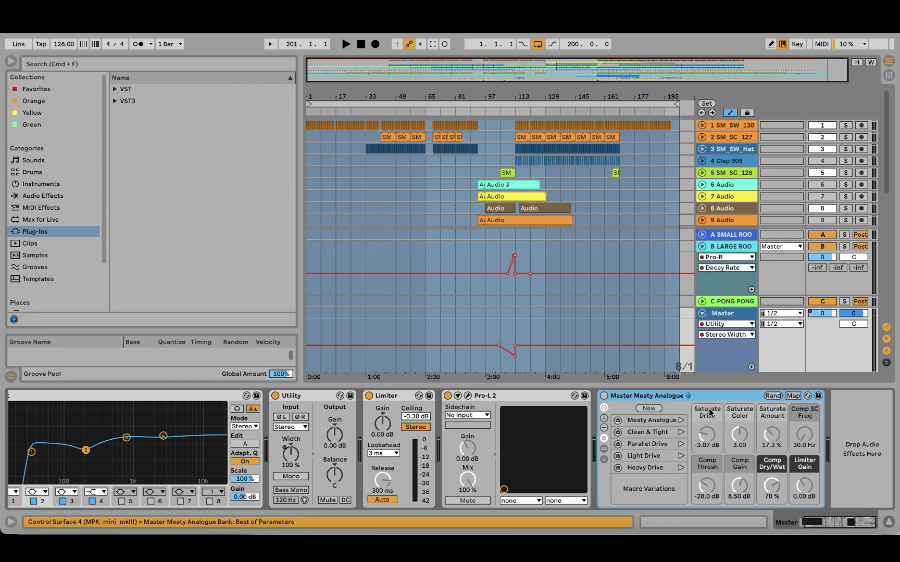
key("Delete")
Step: Open the Pro-L 2 plug-in window on the Master, check its gain setting and close the window
left_click(466, 397)
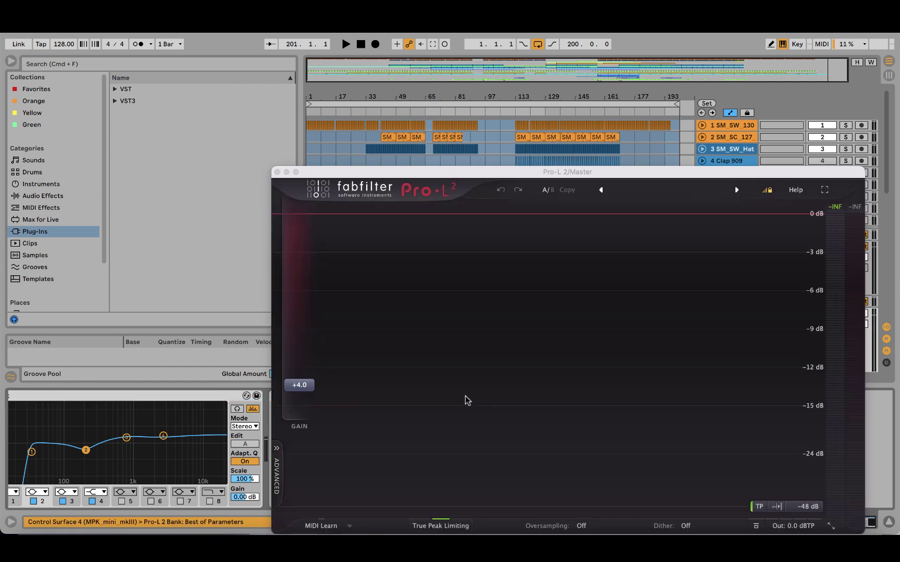
mouse_move(298, 385)
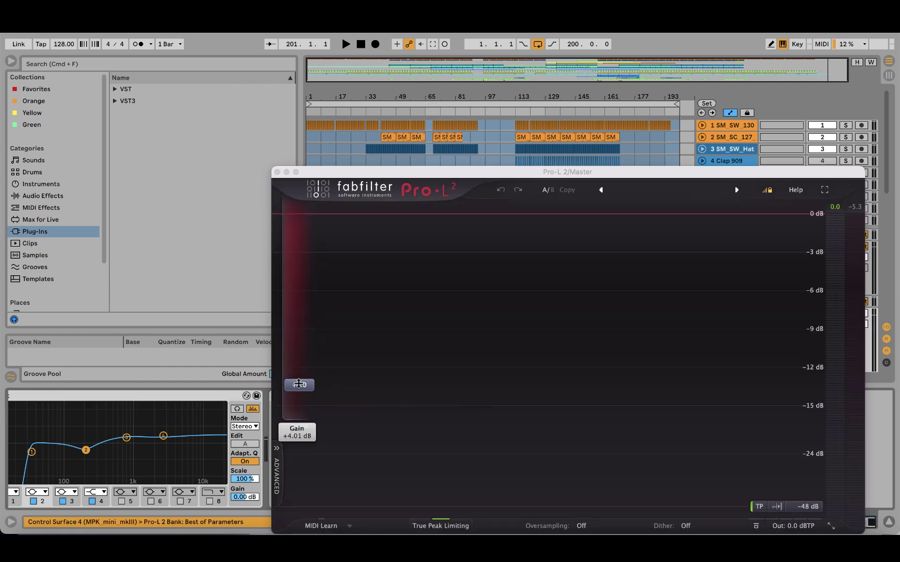
left_click(277, 172)
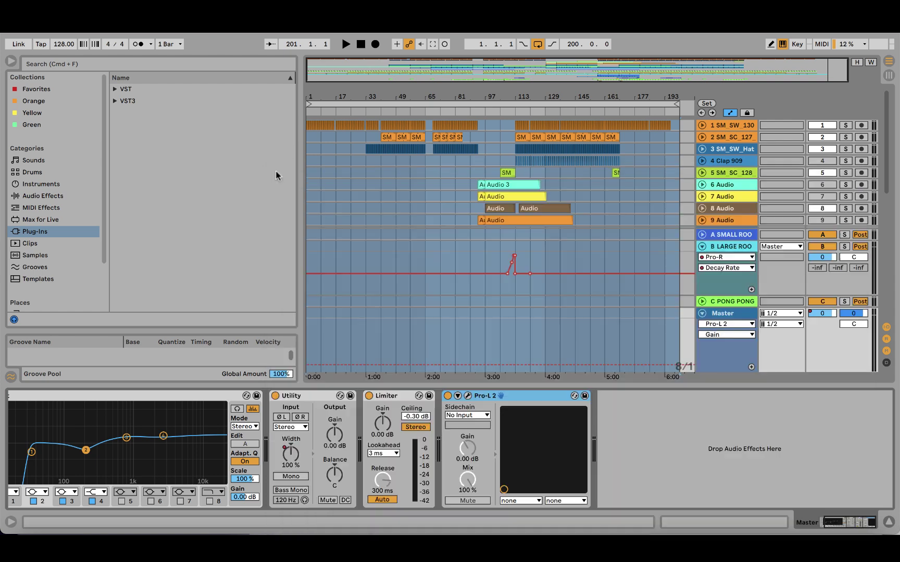
Step: Switch off the Pro-L 2 and Limiter devices on the Master track
left_click(447, 396)
left_click(389, 395)
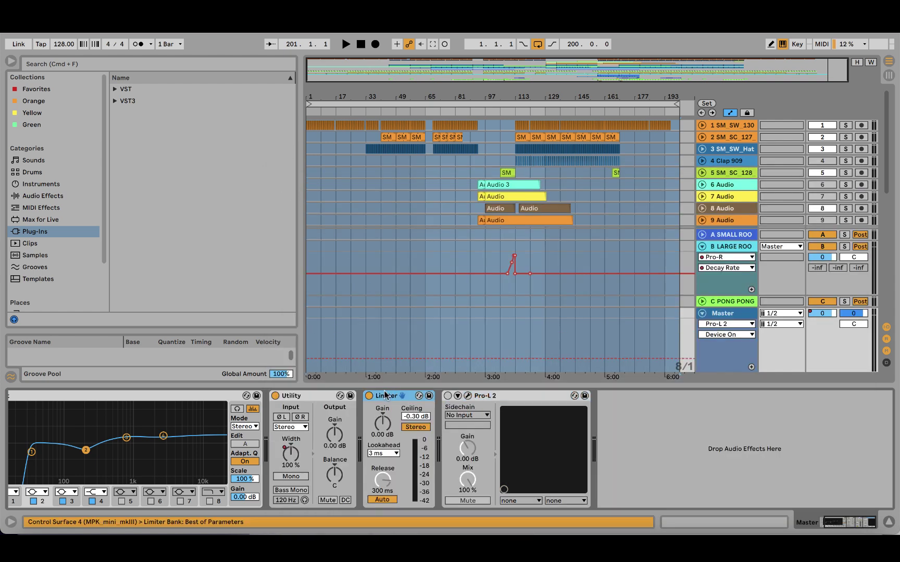
left_click(369, 396)
Step: Inspect bands 3 and 4 of the Master's EQ Eight curve
left_click(828, 527)
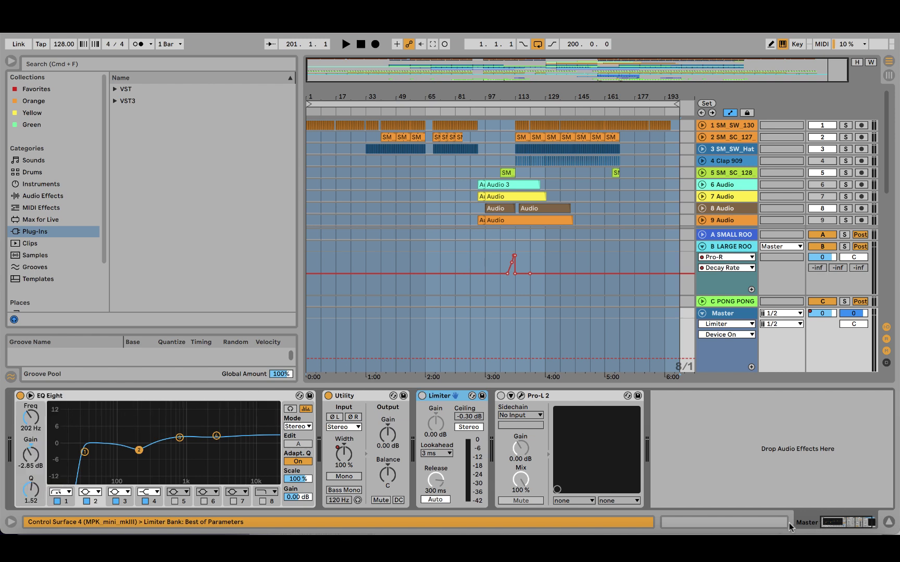
left_click(66, 454)
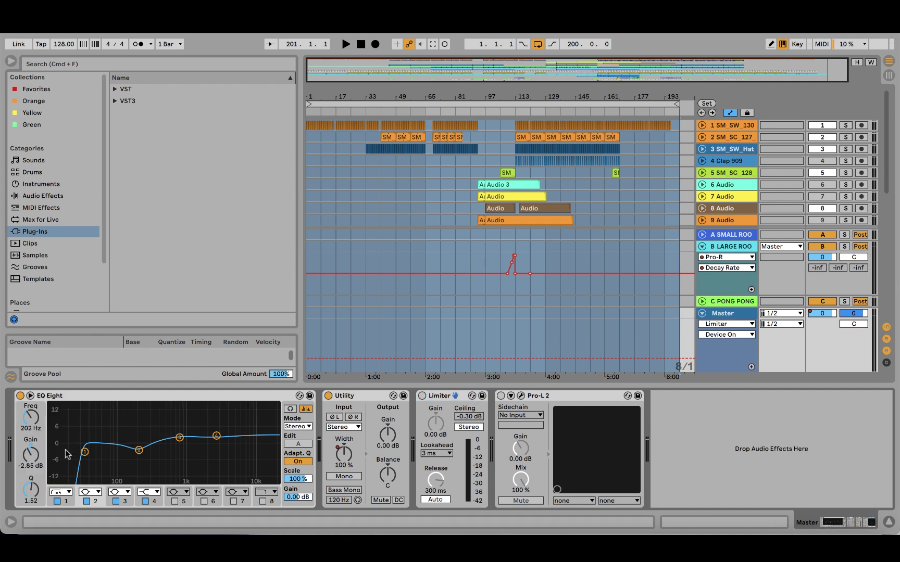
left_click(178, 438)
left_click(216, 435)
Step: Show the Utility's stereo width automation on the Master and play the mix from 109.1.1
left_click(354, 399)
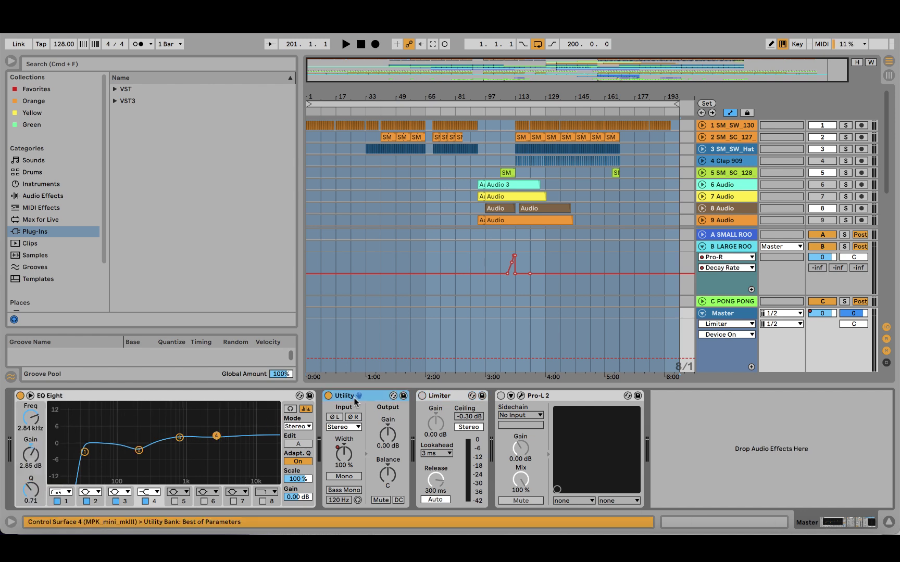
left_click(340, 459)
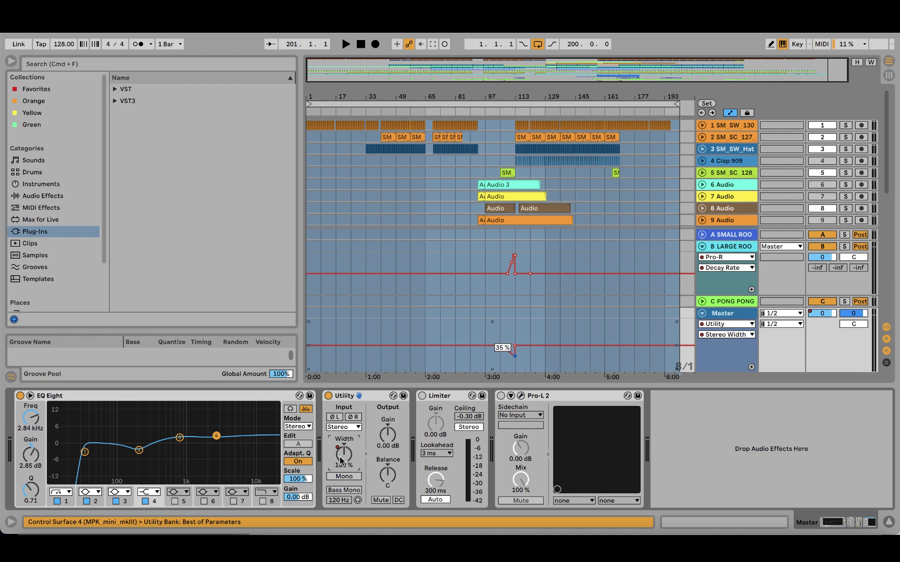
left_click(501, 327)
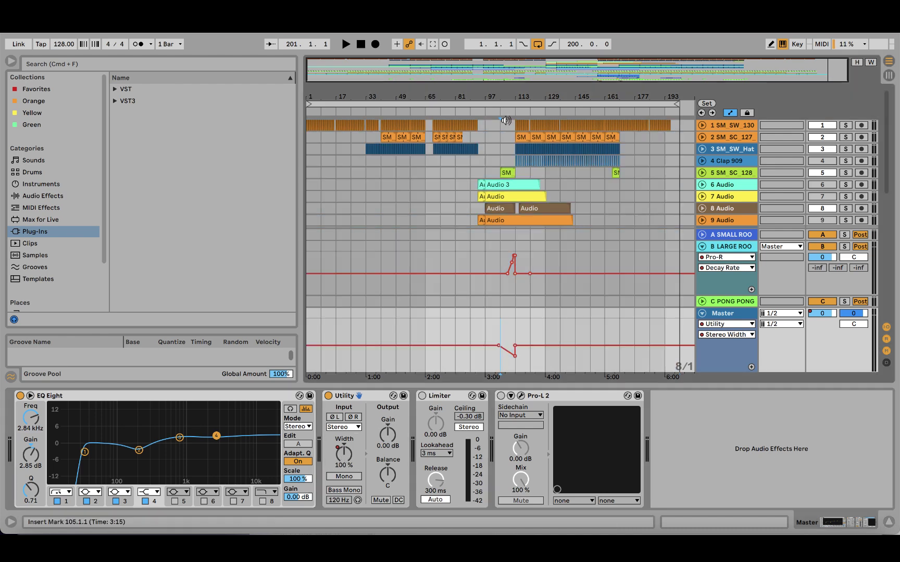
key("plus")
left_click(510, 311)
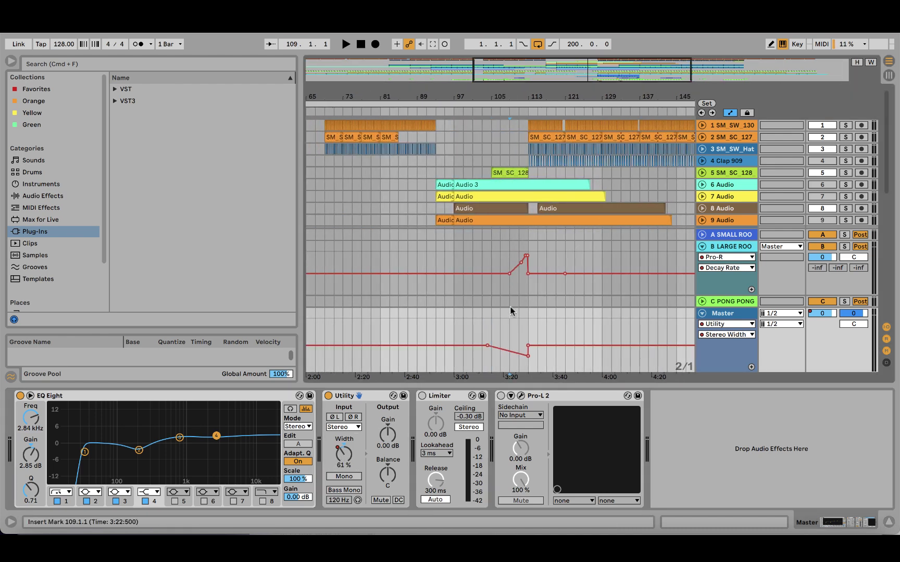
key("space")
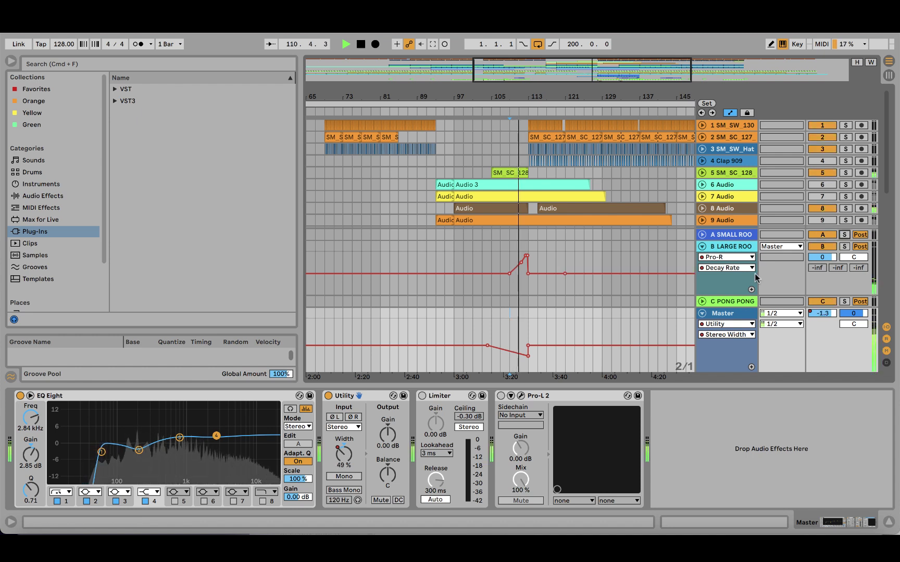
key("space")
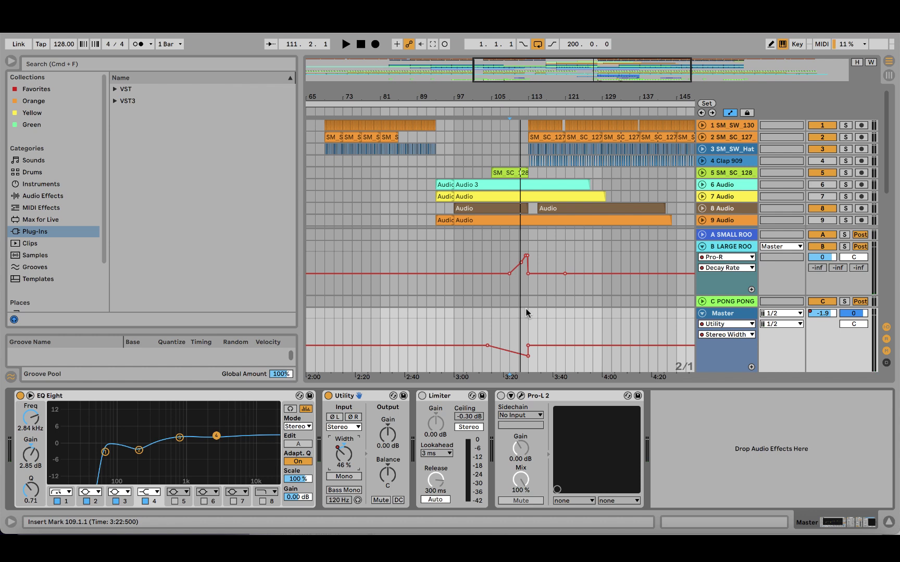
Step: Highlight the Master's width automation from 103.1.1 to 111.1.1, and select bars 97 to 113 across all tracks
left_click_drag(526, 313, 487, 311)
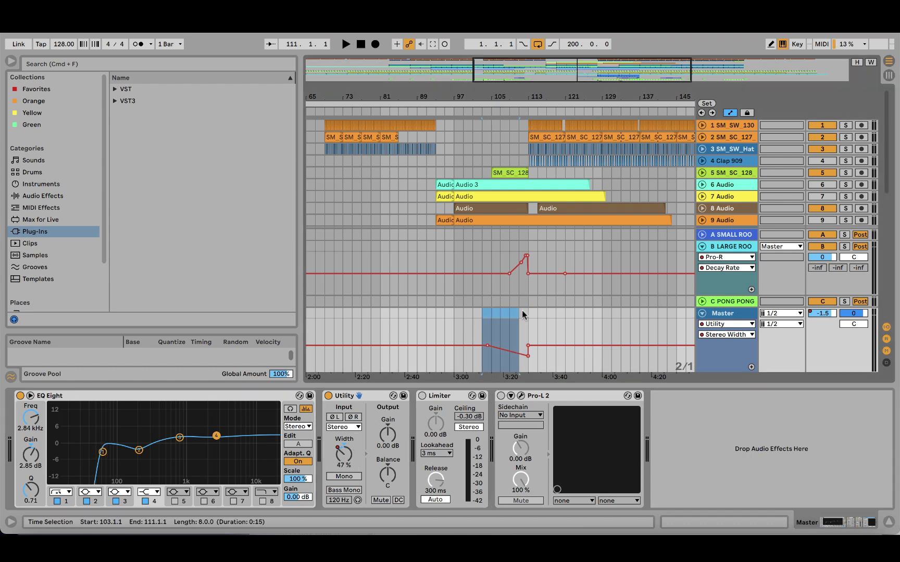
mouse_move(521, 311)
left_mouse_down()
mouse_move(459, 313)
mouse_move(525, 314)
left_mouse_up()
left_click(459, 313)
left_click_drag(440, 149, 453, 52)
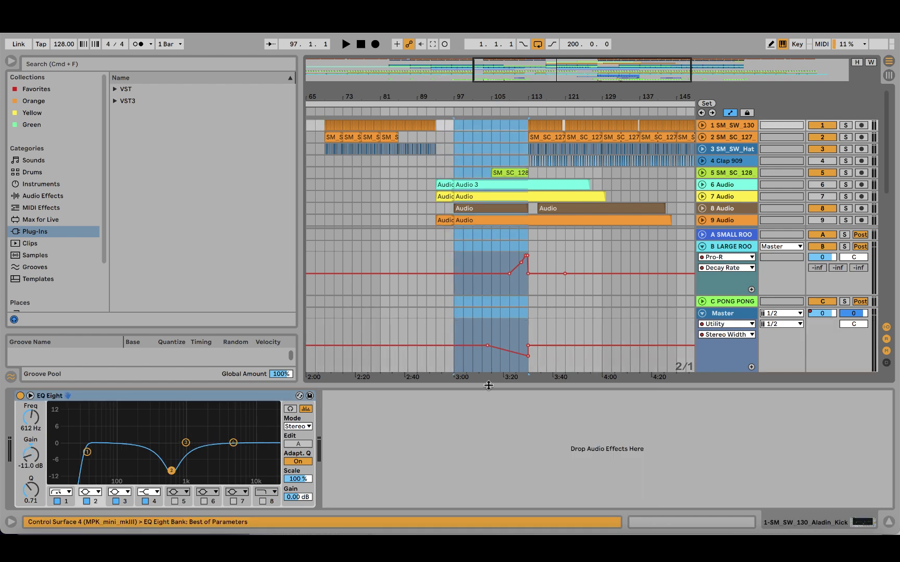
Step: Close the device view, show the whole song and highlight 18 TB-303 from bar 97 to about bar 129
key("super+alt+l")
double_click(471, 94)
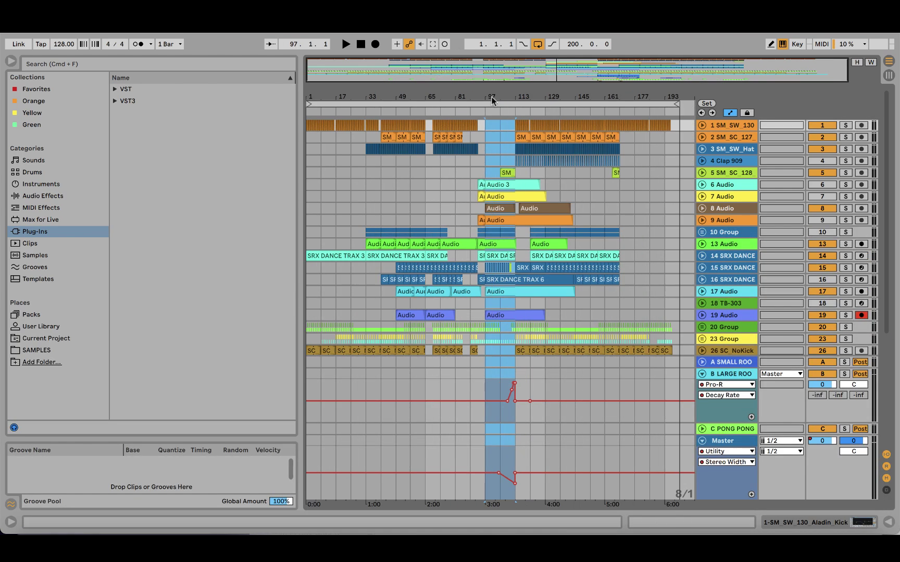
left_click(481, 310)
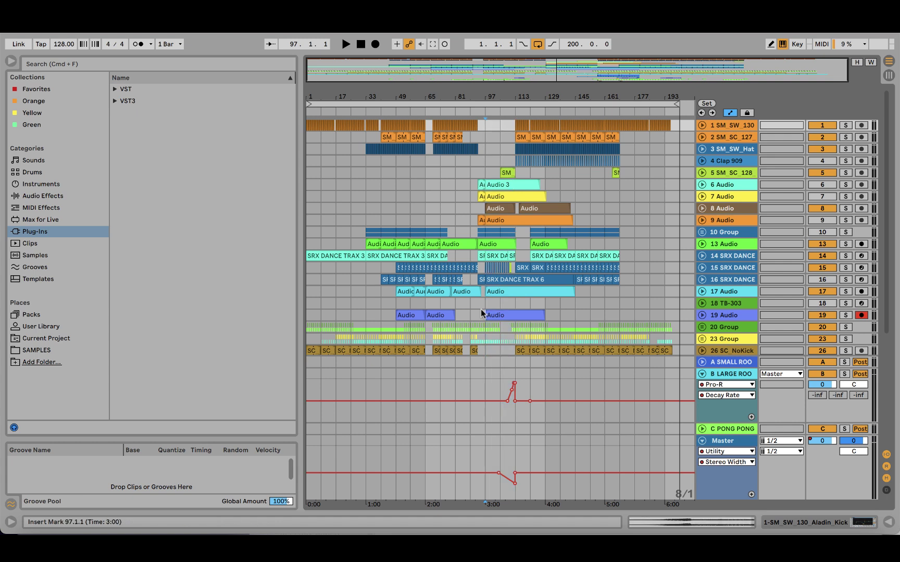
left_click_drag(534, 306, 547, 306)
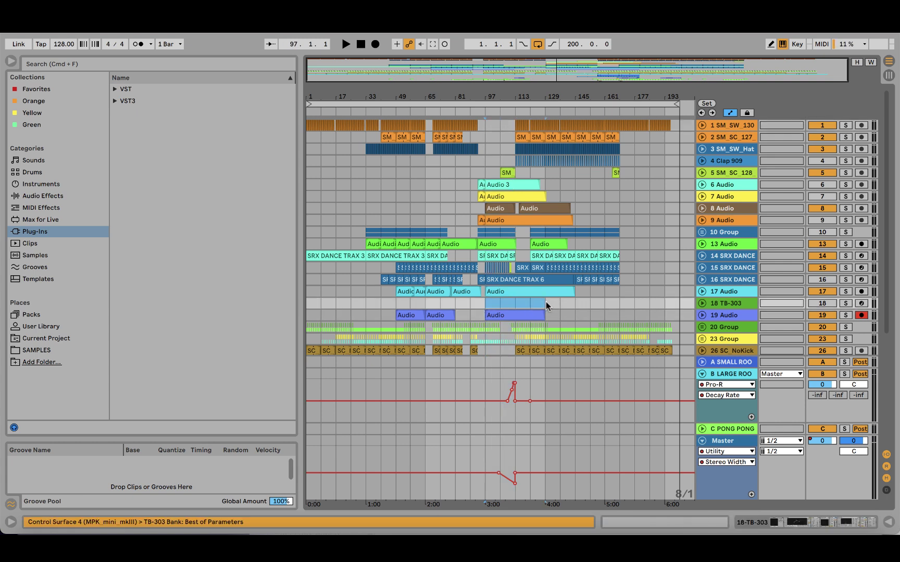